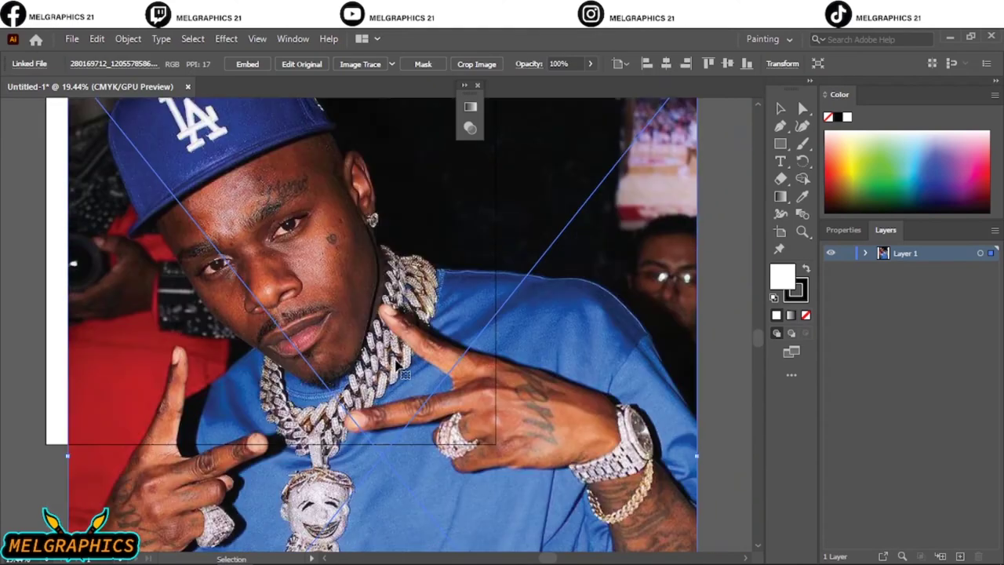
# Step: Enlarge the reference photo to fill the artboard and fade it to 71% opacity
pyautogui.moveTo(413, 357)
pyautogui.mouseDown()
pyautogui.moveTo(396, 364)
pyautogui.moveTo(387, 439)
pyautogui.mouseUp()
pyautogui.click(590, 64)
pyautogui.moveTo(588, 82); pyautogui.dragTo(575, 81)
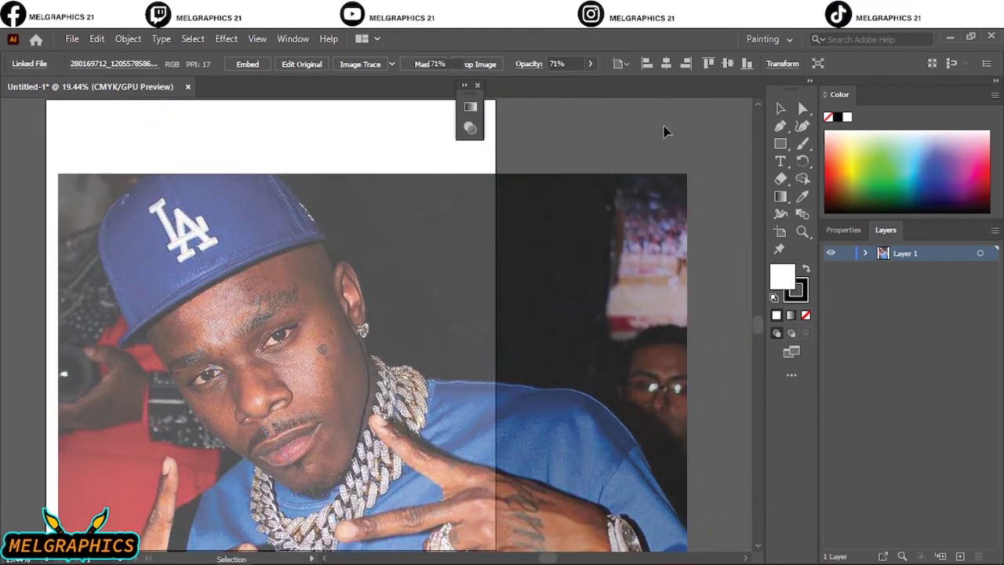
pyautogui.click(664, 130)
# Step: Lock Layer 1, add Layer 2 for the line art, and browse the artistic brush libraries
pyautogui.doubleClick(831, 93)
pyautogui.click(960, 555)
pyautogui.click(383, 63)
pyautogui.click(248, 179)
pyautogui.click(440, 234)
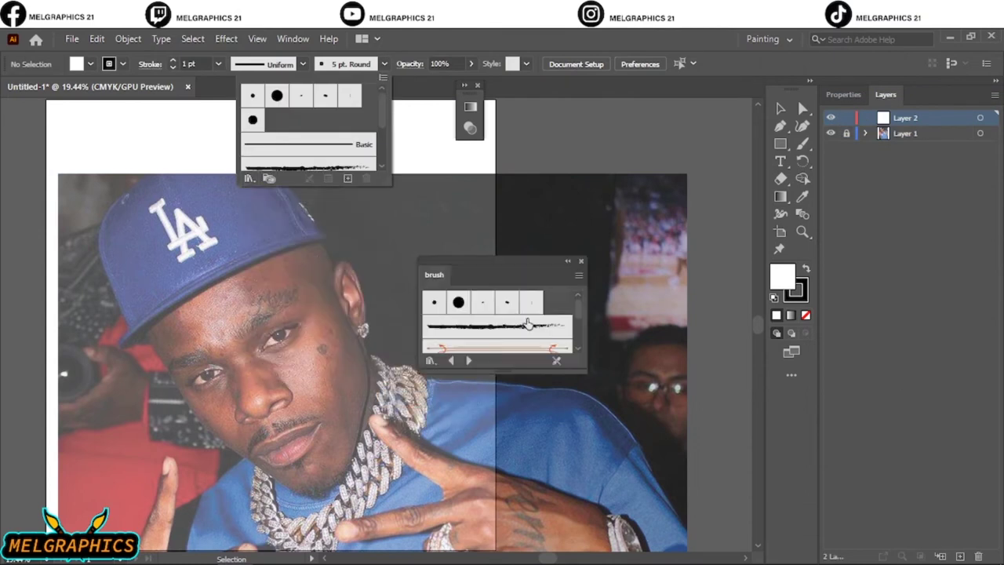
pyautogui.click(486, 306)
# Step: Switch to the Paintbrush and draw a test stroke on the pasteboard
pyautogui.click(585, 269)
pyautogui.click(803, 144)
pyautogui.moveTo(750, 174); pyautogui.dragTo(707, 257)
pyautogui.scroll(5, 298, 397)
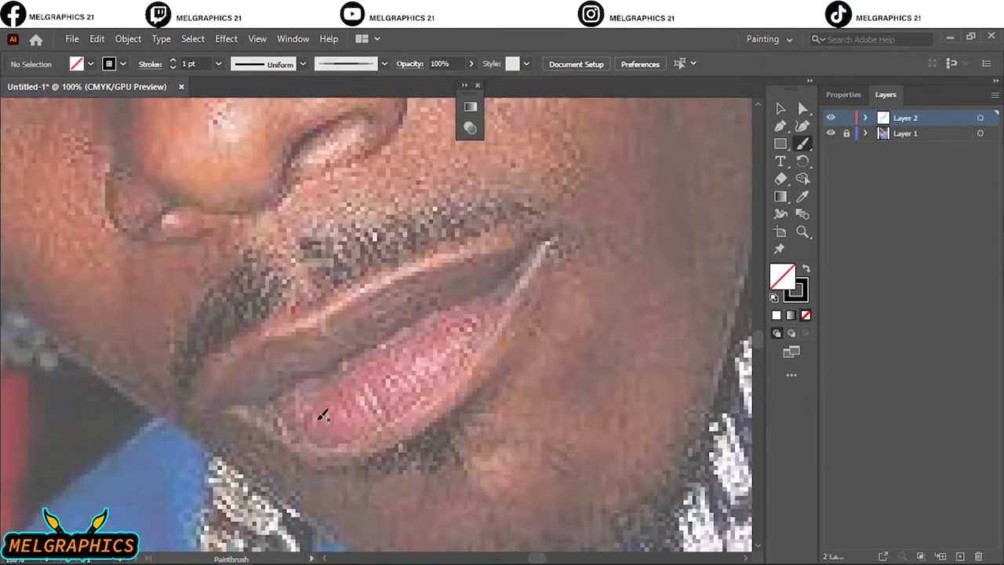
# Step: Trace the lower and upper lip outlines, the left corner, and the lip parting line at 200%
pyautogui.moveTo(553, 235); pyautogui.dragTo(218, 404)
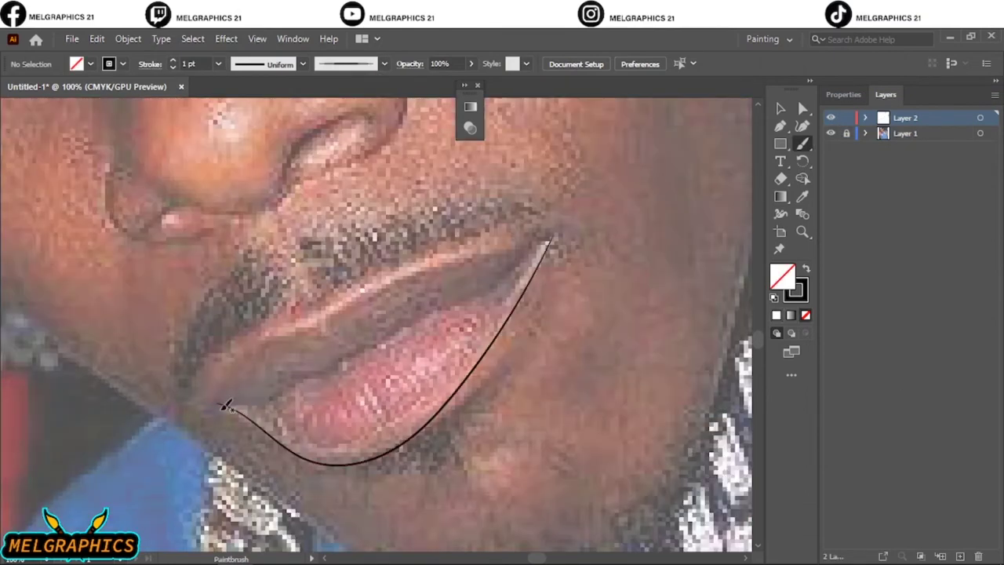
pyautogui.moveTo(548, 237); pyautogui.dragTo(549, 239)
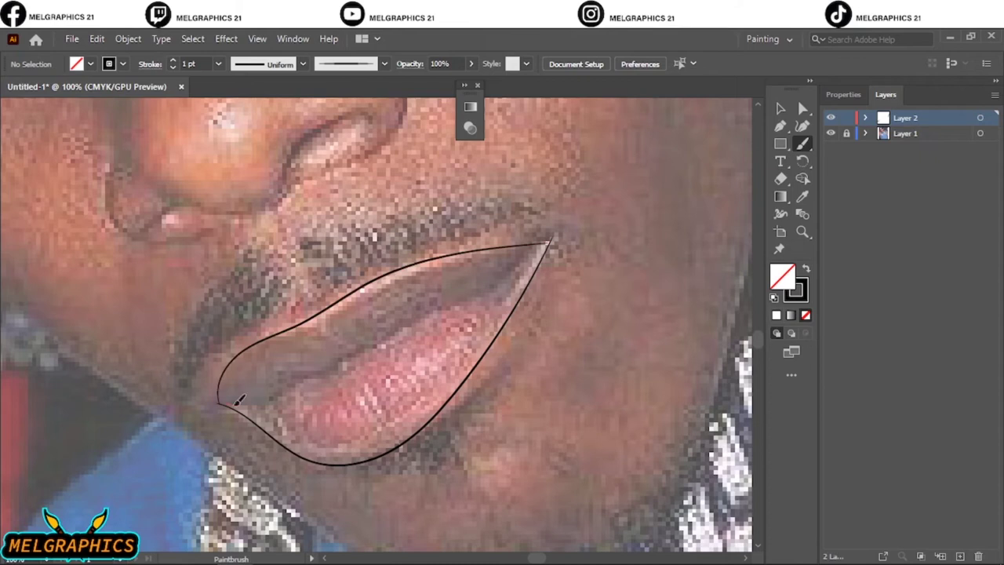
pyautogui.moveTo(283, 433); pyautogui.dragTo(271, 396)
pyautogui.hotkey('ctrl', '+')
pyautogui.hotkey('ctrl', '+')
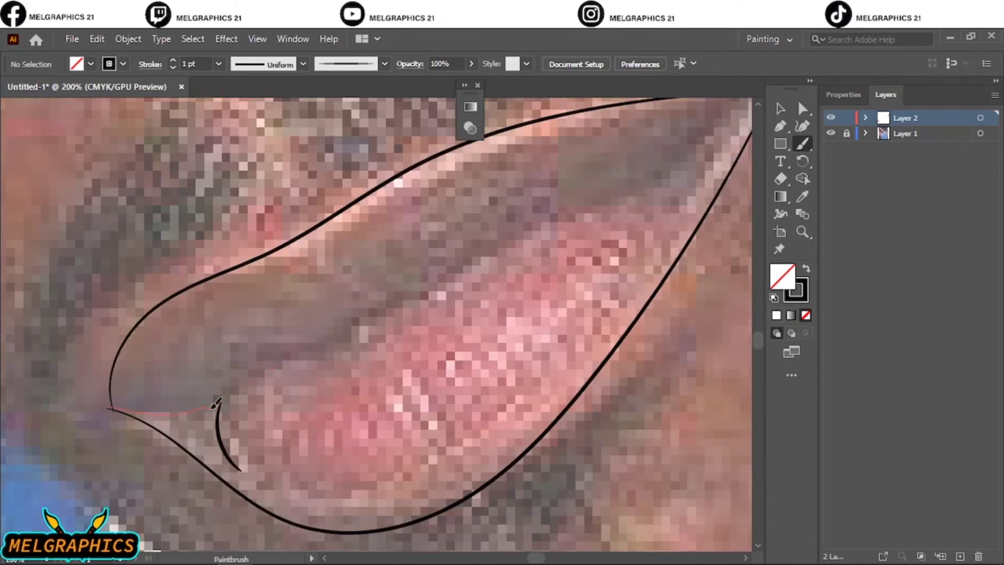
pyautogui.moveTo(431, 290); pyautogui.dragTo(427, 293)
pyautogui.moveTo(526, 235); pyautogui.dragTo(673, 168)
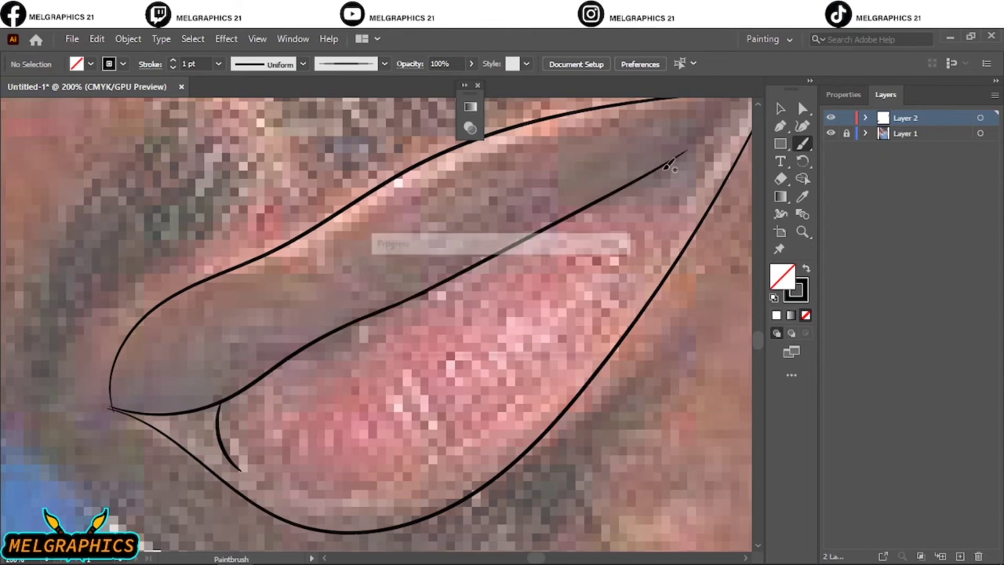
pyautogui.keyDown('alt'); pyautogui.scroll(2, 673, 168); pyautogui.keyUp('alt')
pyautogui.moveTo(661, 247); pyautogui.dragTo(667, 240)
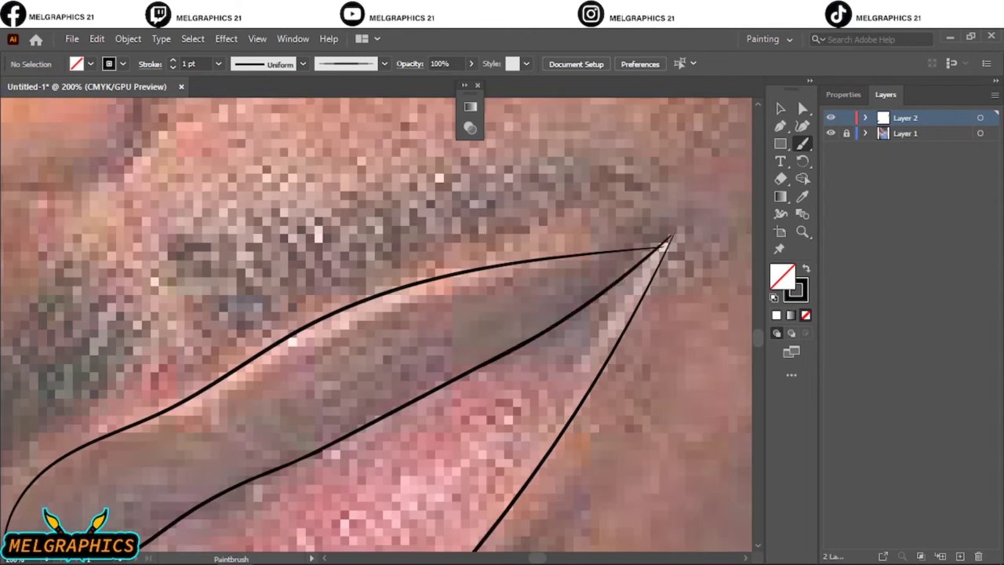
# Step: Trace the left side of the nose and both nostril wings
pyautogui.scroll(-5, 502, 314)
pyautogui.scroll(5, 529, 417)
pyautogui.scroll(-3, 450, 308)
pyautogui.scroll(1, 449, 308)
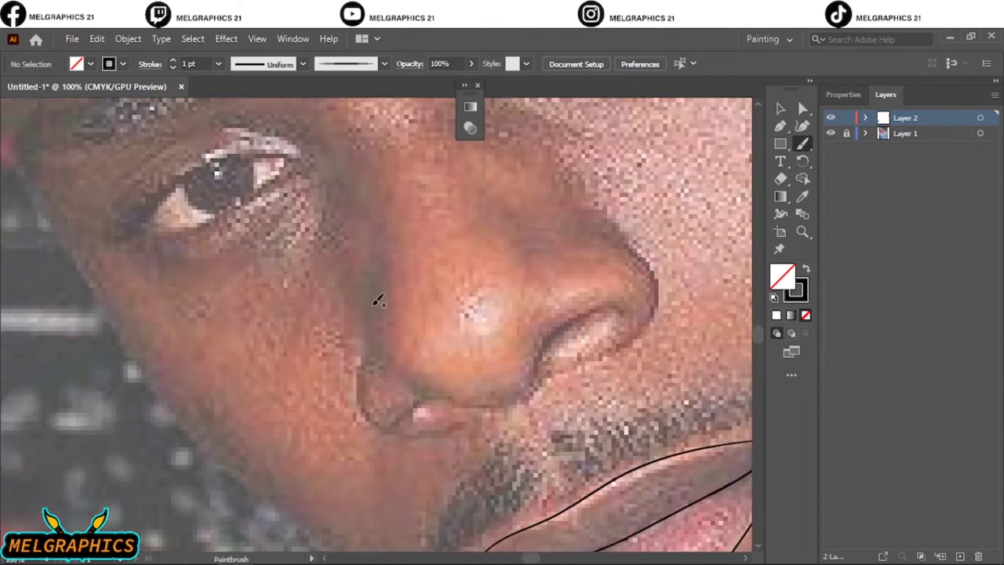
pyautogui.moveTo(398, 431); pyautogui.dragTo(459, 428)
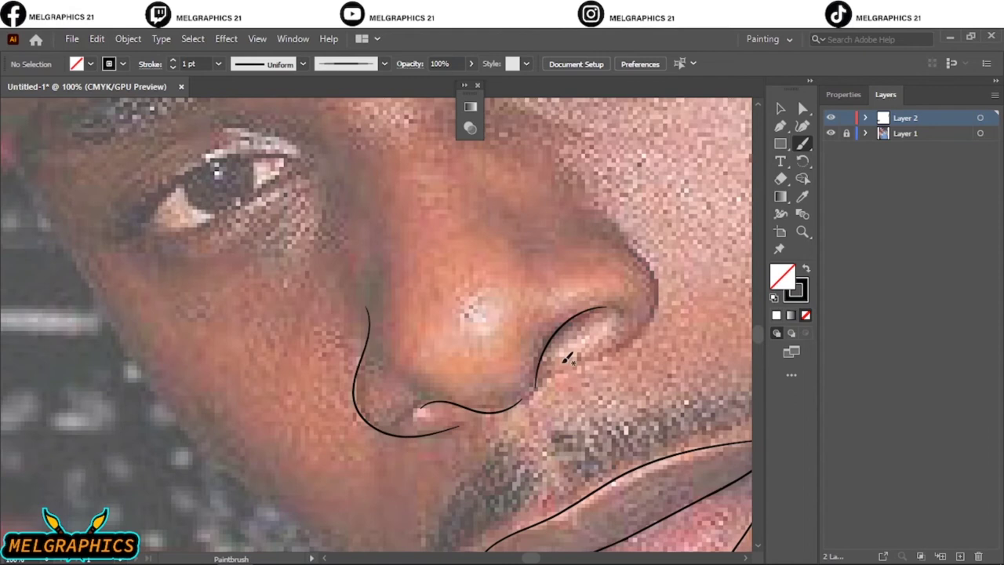
pyautogui.moveTo(601, 230); pyautogui.dragTo(559, 370)
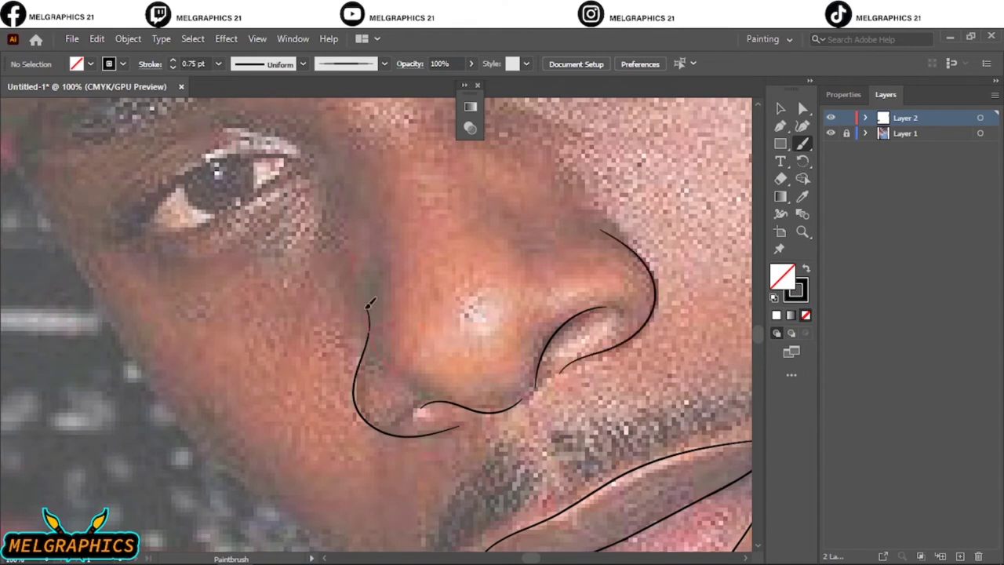
pyautogui.scroll(3, 416, 355)
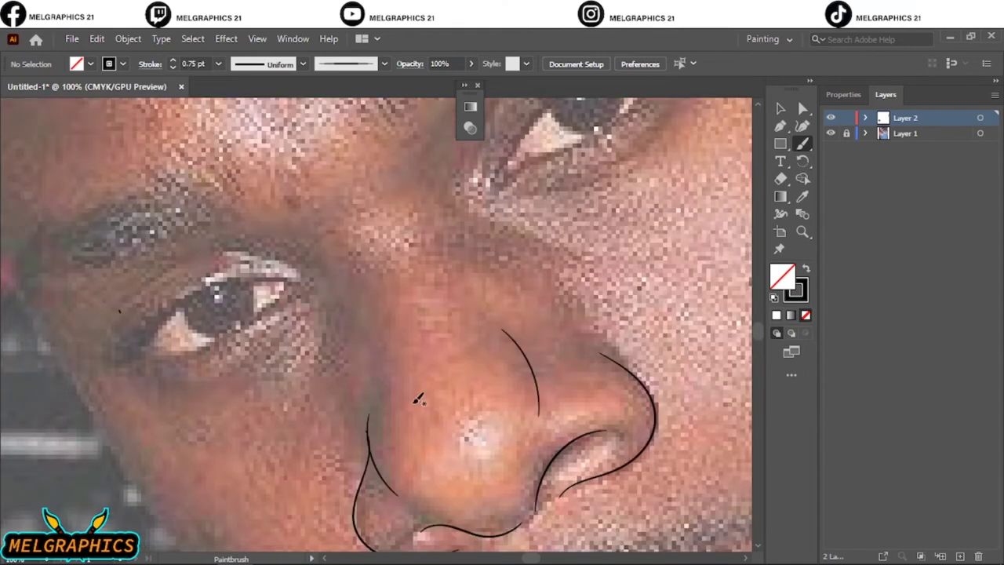
# Step: Outline the right-hand eye's upper lid and inner-corner crease at 150%, undoing a stray lower-lid stroke
pyautogui.hotkey('ctrl', '0')
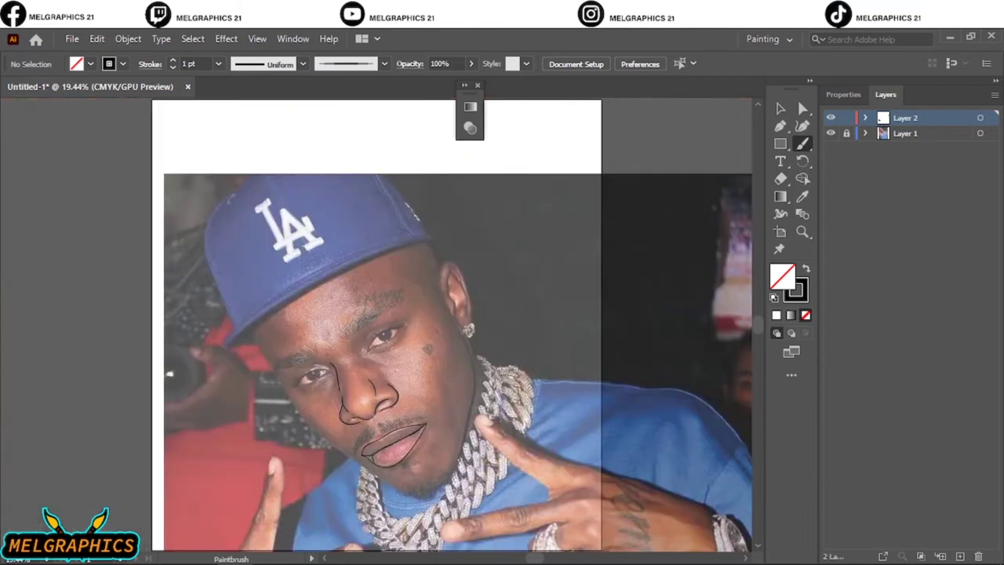
pyautogui.hotkey('ctrl', '1')
pyautogui.moveTo(280, 253); pyautogui.dragTo(310, 292)
pyautogui.hotkey('ctrl', '+')
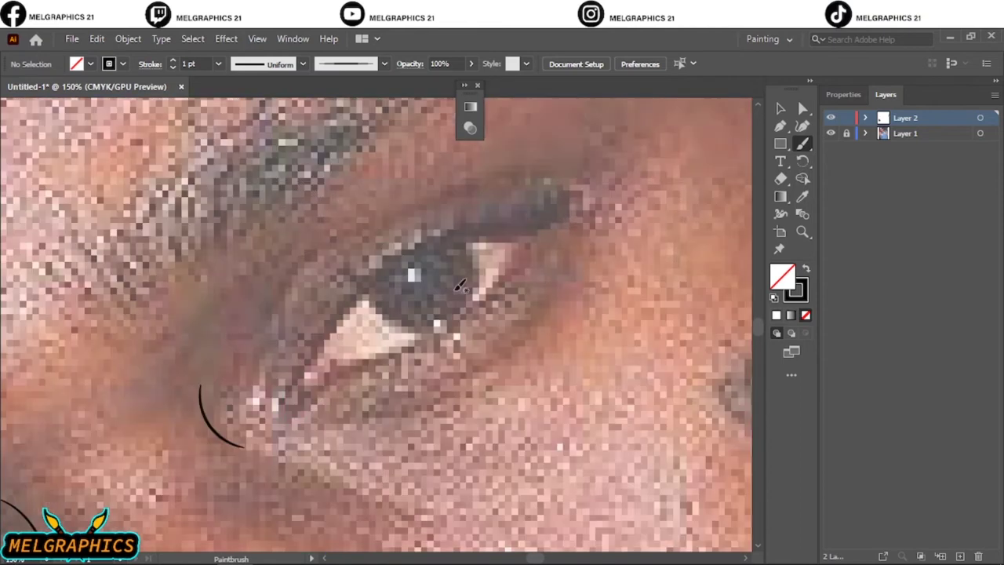
pyautogui.moveTo(548, 223); pyautogui.dragTo(274, 421)
pyautogui.moveTo(567, 212)
pyautogui.mouseDown()
pyautogui.moveTo(284, 406)
pyautogui.moveTo(264, 333)
pyautogui.mouseUp()
pyautogui.scroll(2, 390, 355)
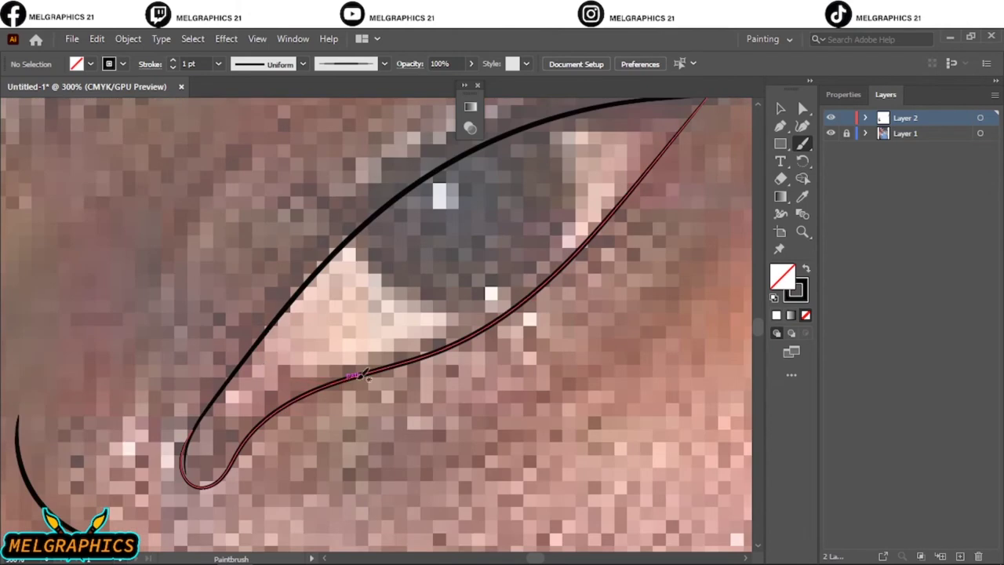
pyautogui.moveTo(353, 381); pyautogui.dragTo(266, 328)
pyautogui.scroll(3, 431, 93)
pyautogui.moveTo(445, 451); pyautogui.dragTo(280, 419)
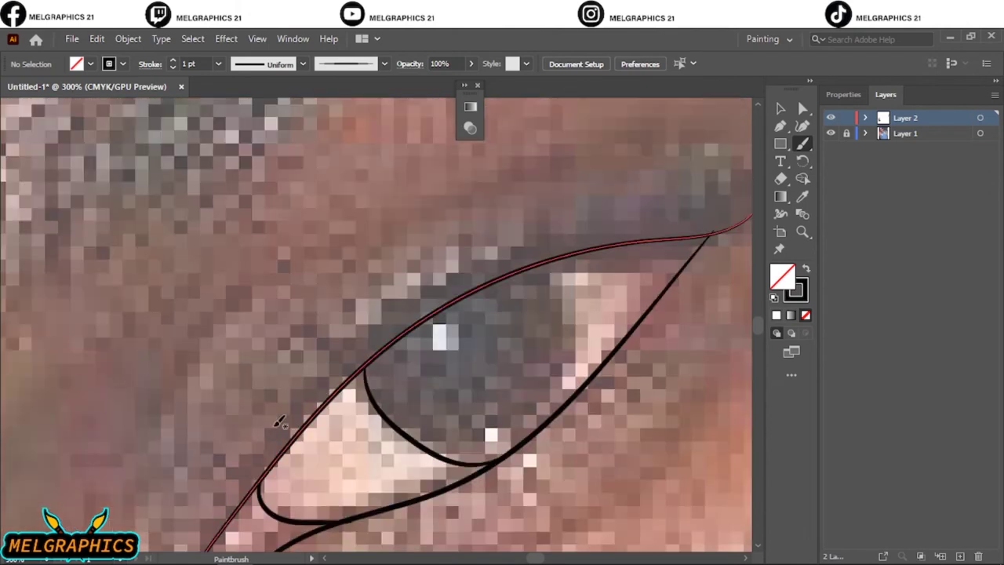
pyautogui.hotkey('ctrl', 'z')
# Step: Trace the left-hand eye's upper and lower eyelids and outline its iris
pyautogui.hotkey('ctrl', '0')
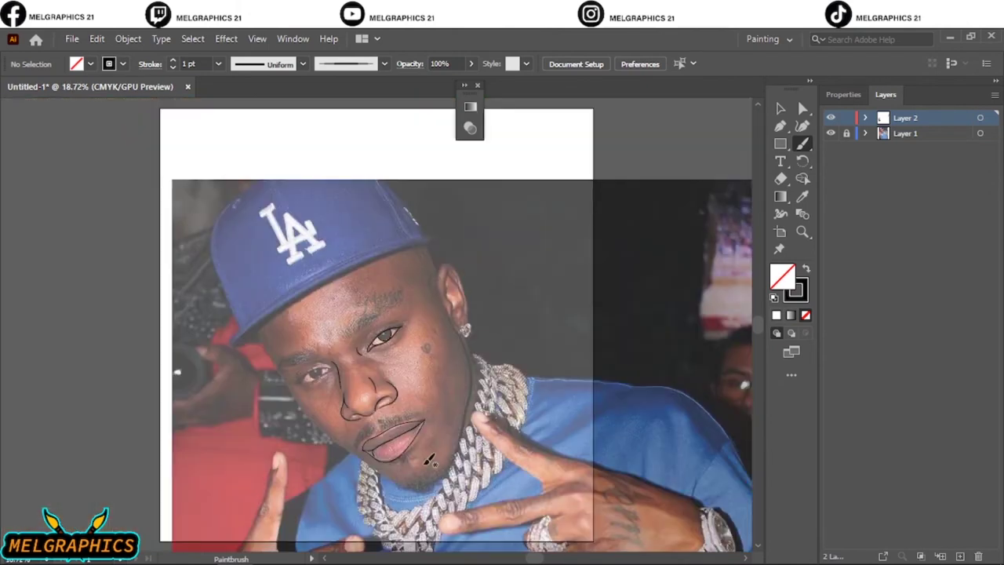
pyautogui.keyDown('alt'); pyautogui.scroll(6, 308, 374); pyautogui.keyUp('alt')
pyautogui.moveTo(324, 314); pyautogui.dragTo(495, 293)
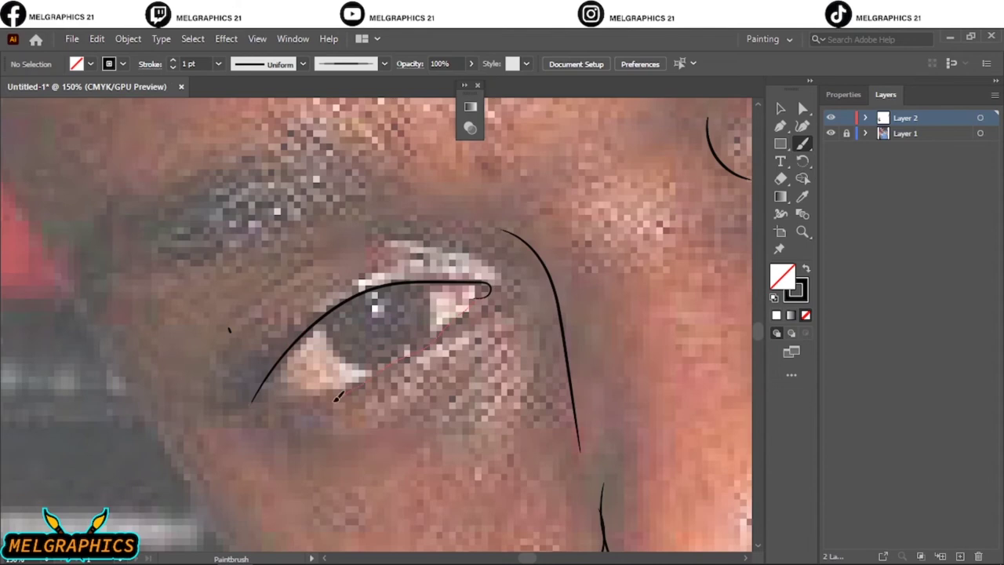
pyautogui.moveTo(337, 397); pyautogui.dragTo(257, 402)
pyautogui.keyDown('alt'); pyautogui.scroll(3, 310, 396); pyautogui.keyUp('alt')
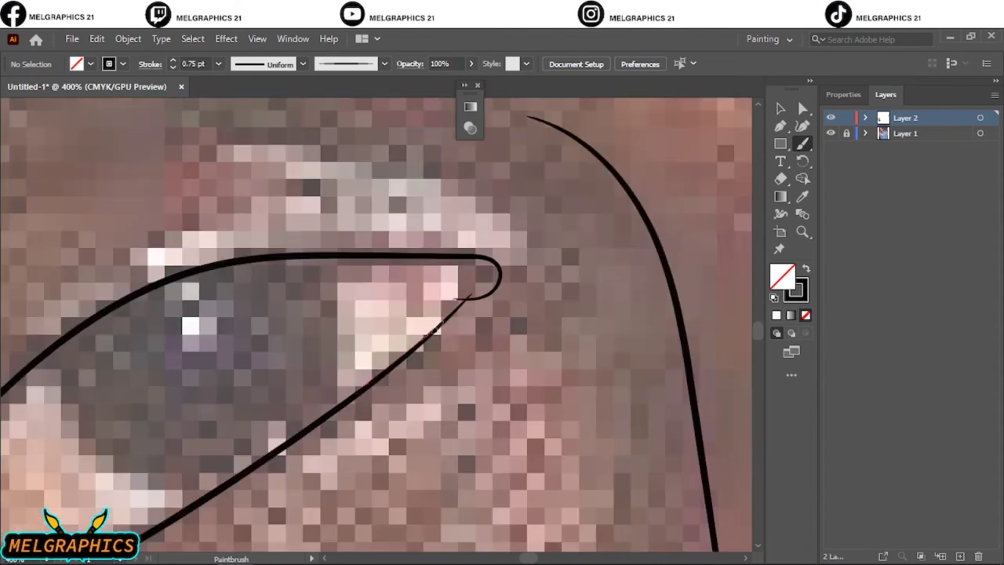
pyautogui.moveTo(465, 296); pyautogui.dragTo(359, 388)
pyautogui.keyDown('alt'); pyautogui.scroll(-3, 437, 329); pyautogui.keyUp('alt')
pyautogui.keyDown('alt'); pyautogui.scroll(4, 325, 436); pyautogui.keyUp('alt')
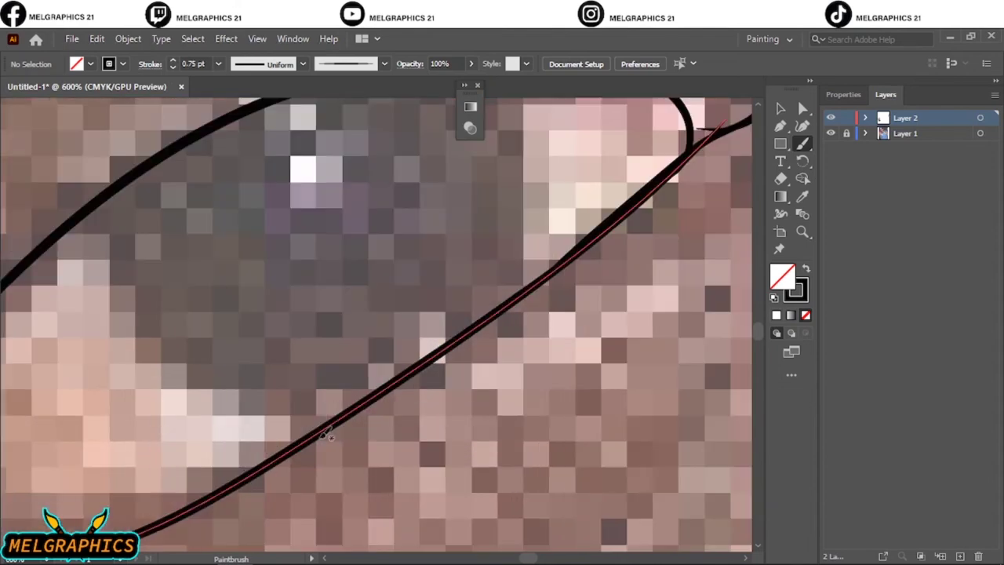
pyautogui.moveTo(77, 218); pyautogui.dragTo(72, 227)
pyautogui.scroll(3, 516, 386)
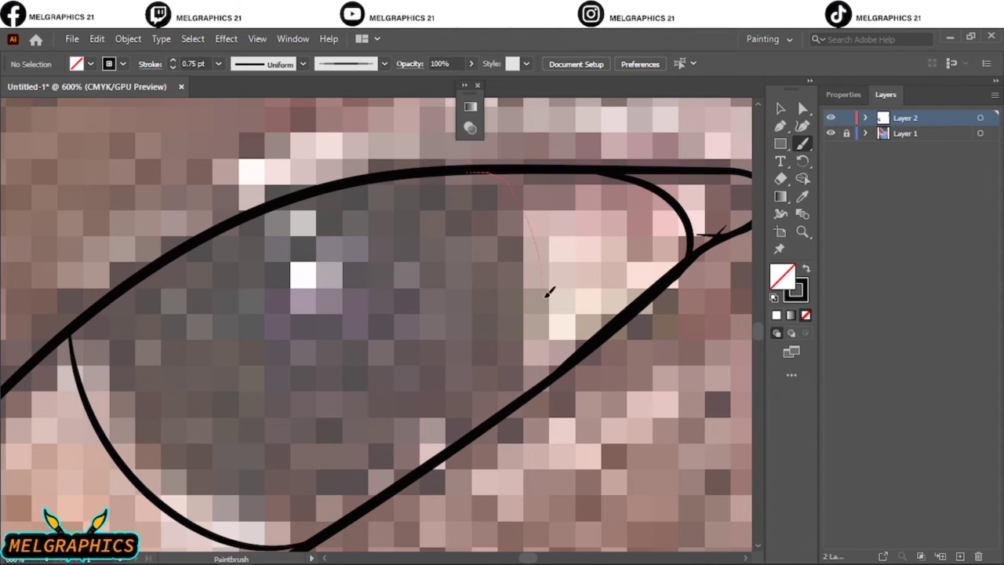
# Step: Select the right-hand eye outline and thin the stroke weight to 0.75 pt
pyautogui.hotkey('ctrl', '0')
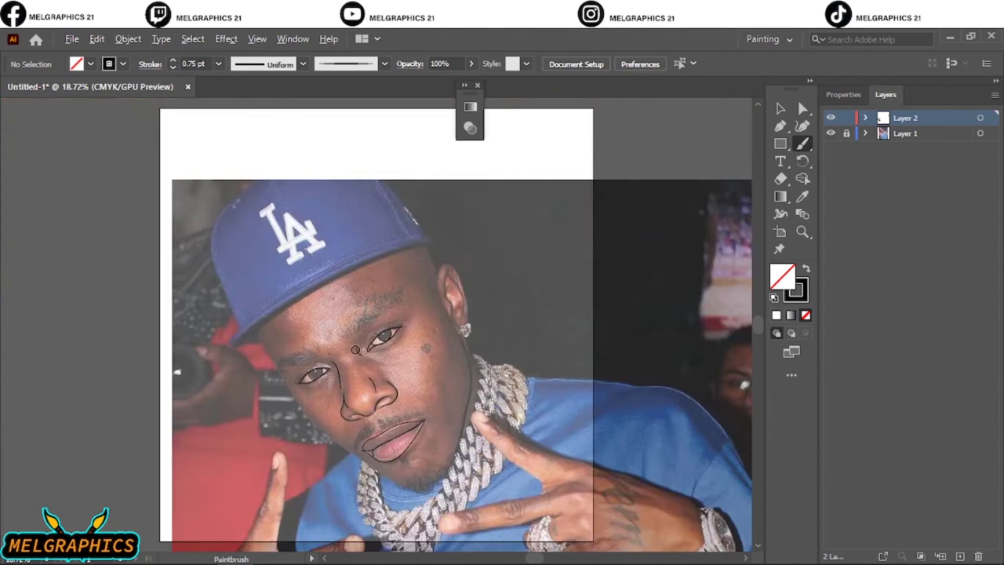
pyautogui.keyDown('alt'); pyautogui.scroll(2, 355, 350); pyautogui.keyUp('alt')
pyautogui.keyDown('alt'); pyautogui.scroll(3, 355, 350); pyautogui.keyUp('alt')
pyautogui.press('v')
pyautogui.click(415, 235)
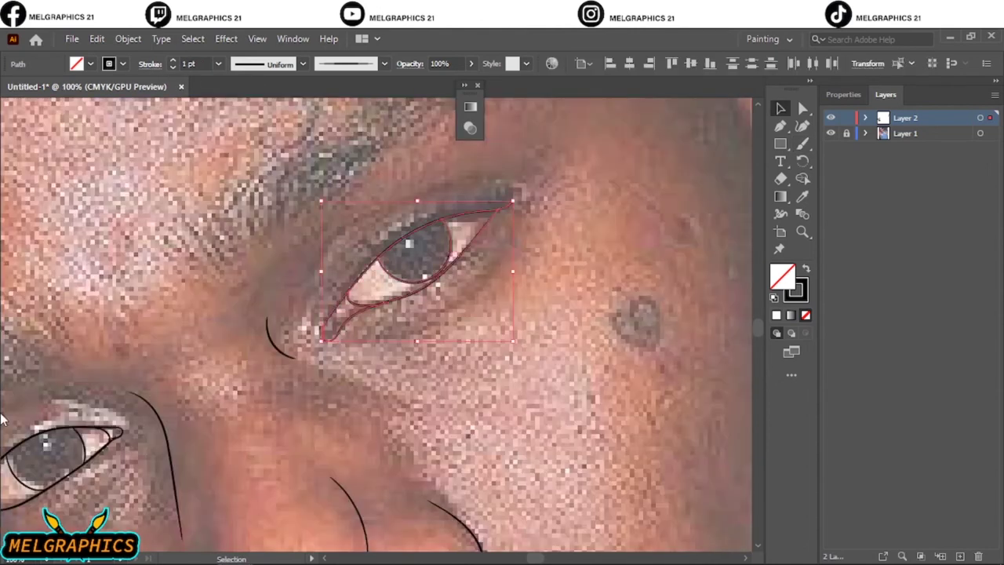
pyautogui.scroll(-2, 313, 471)
pyautogui.click(219, 63)
pyautogui.click(236, 99)
pyautogui.keyDown('alt'); pyautogui.scroll(2, 228, 377); pyautogui.keyUp('alt')
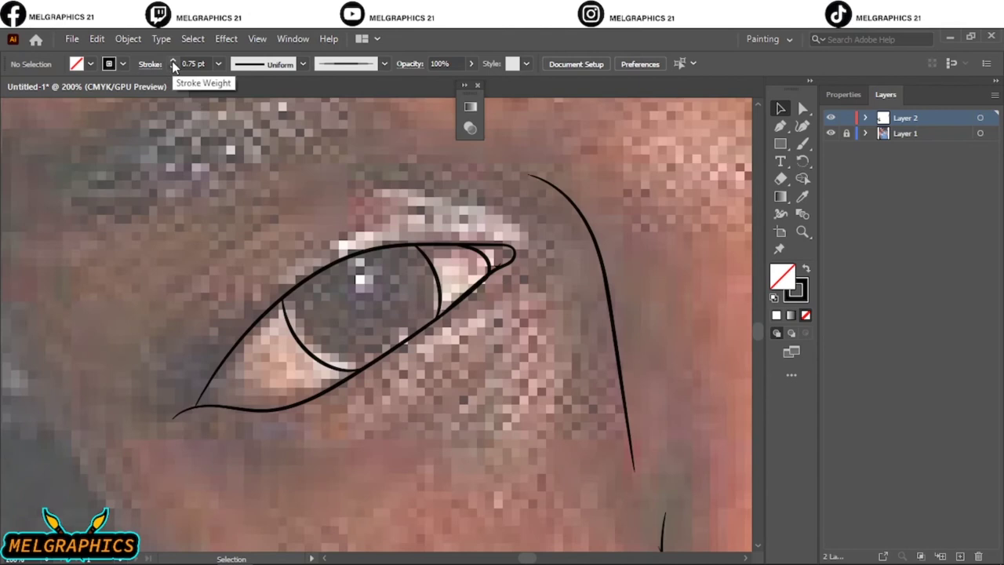
# Step: Brush the lid creases and brow line above both eyes, then reset stroke weight to 1 pt
pyautogui.press('b')
pyautogui.moveTo(177, 412)
pyautogui.mouseDown()
pyautogui.moveTo(522, 217)
pyautogui.moveTo(581, 275)
pyautogui.mouseUp()
pyautogui.keyDown('alt'); pyautogui.scroll(-3, 407, 349); pyautogui.keyUp('alt')
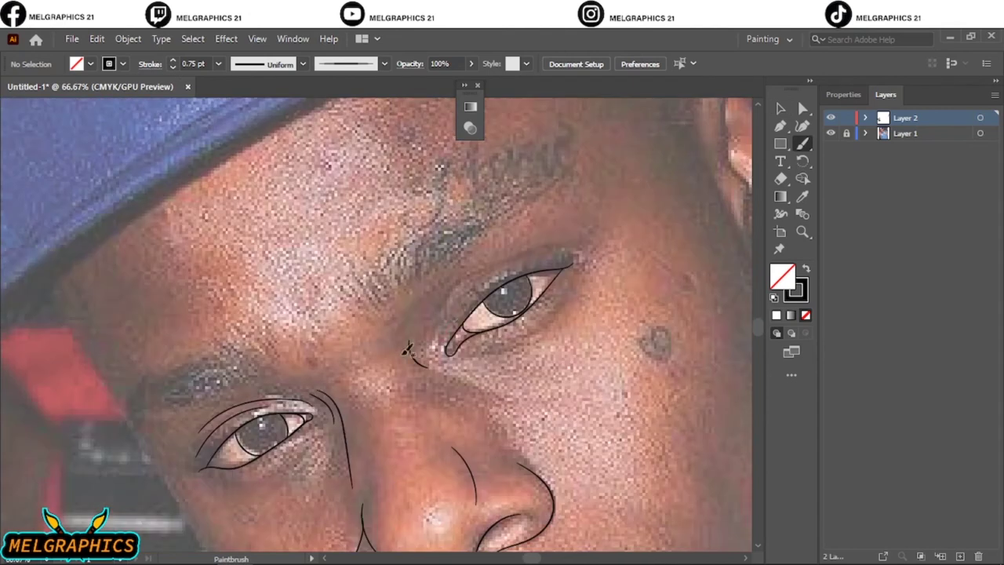
pyautogui.moveTo(451, 312); pyautogui.dragTo(568, 251)
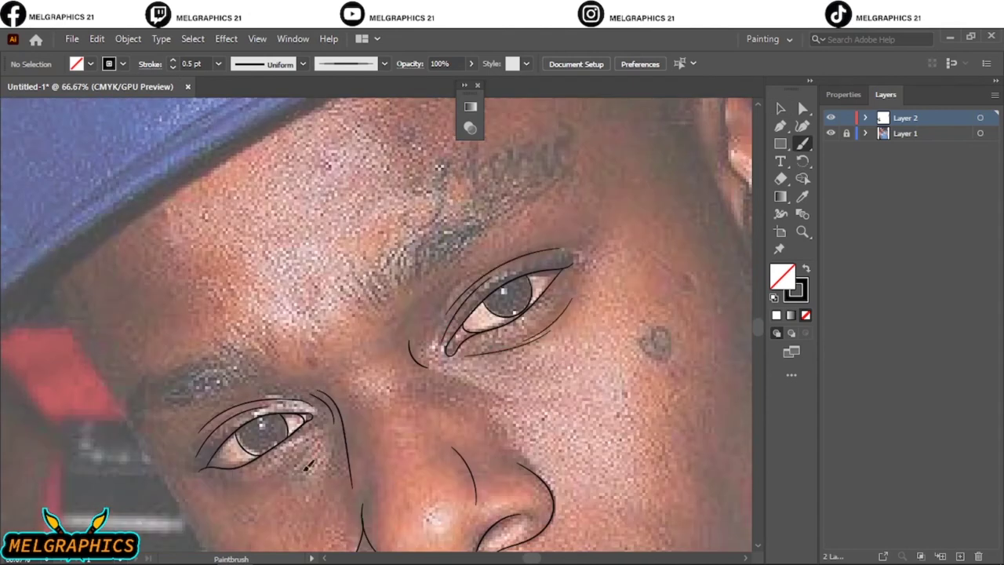
pyautogui.keyDown('alt'); pyautogui.scroll(-4, 276, 480); pyautogui.keyUp('alt')
pyautogui.scroll(-1, 377, 314)
pyautogui.click(173, 65)
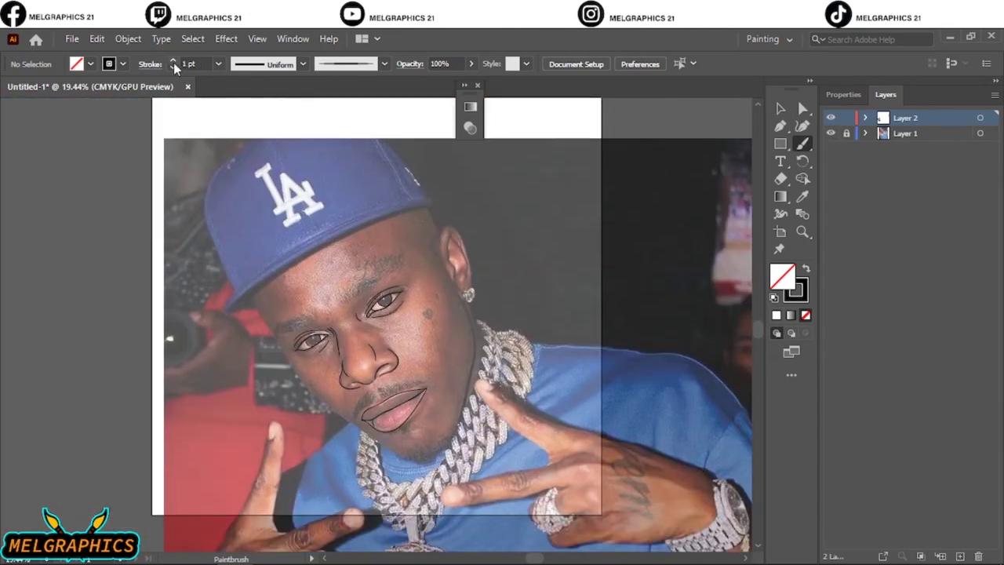
# Step: Finish the black jawline stroke from the neck up the right side of the face
pyautogui.keyDown('alt'); pyautogui.scroll(1, 246, 258); pyautogui.keyUp('alt')
pyautogui.keyDown('alt'); pyautogui.scroll(2, 310, 255); pyautogui.keyUp('alt')
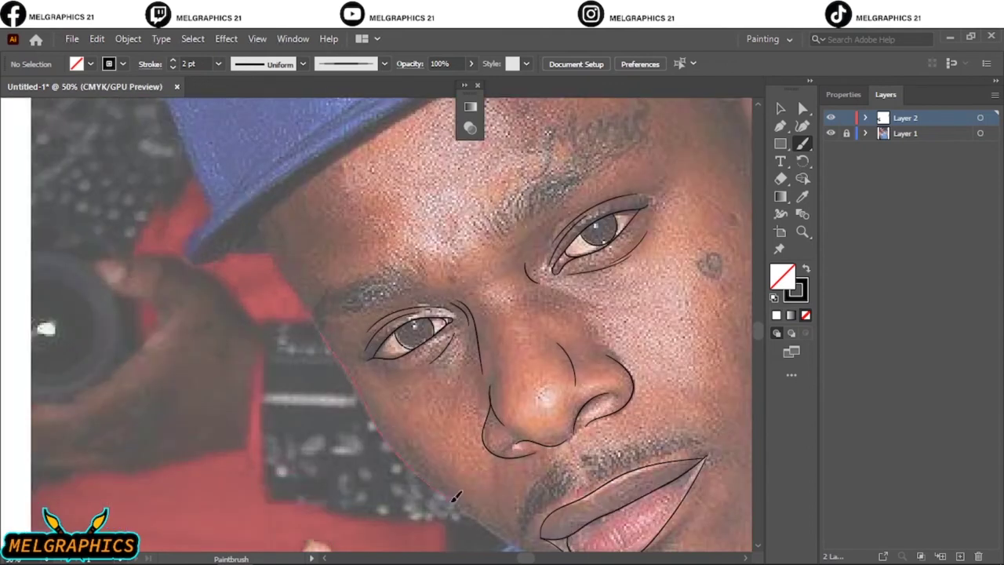
pyautogui.keyDown('alt'); pyautogui.scroll(1, 547, 299); pyautogui.keyUp('alt')
pyautogui.scroll(-3, 547, 299)
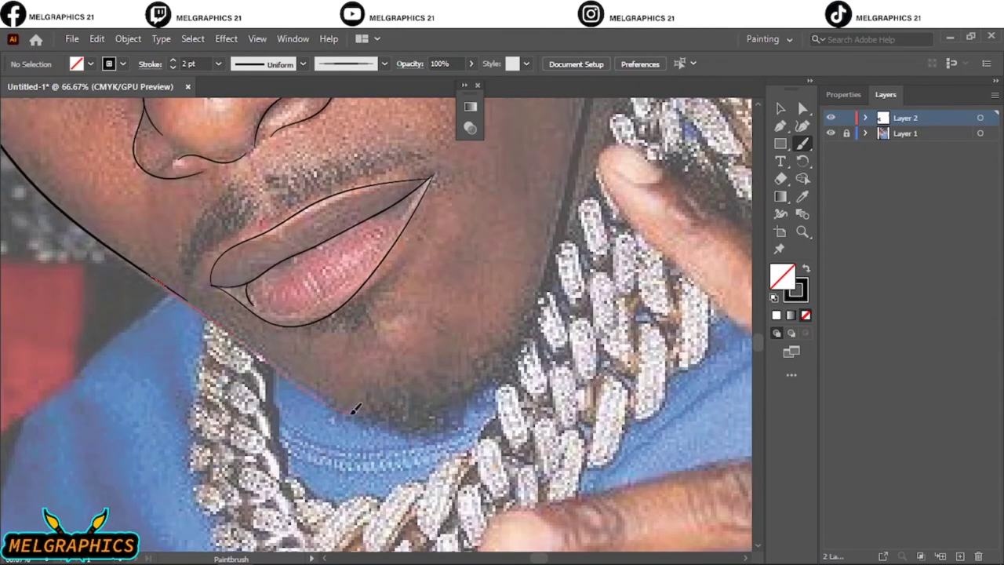
pyautogui.moveTo(500, 367); pyautogui.dragTo(612, 244)
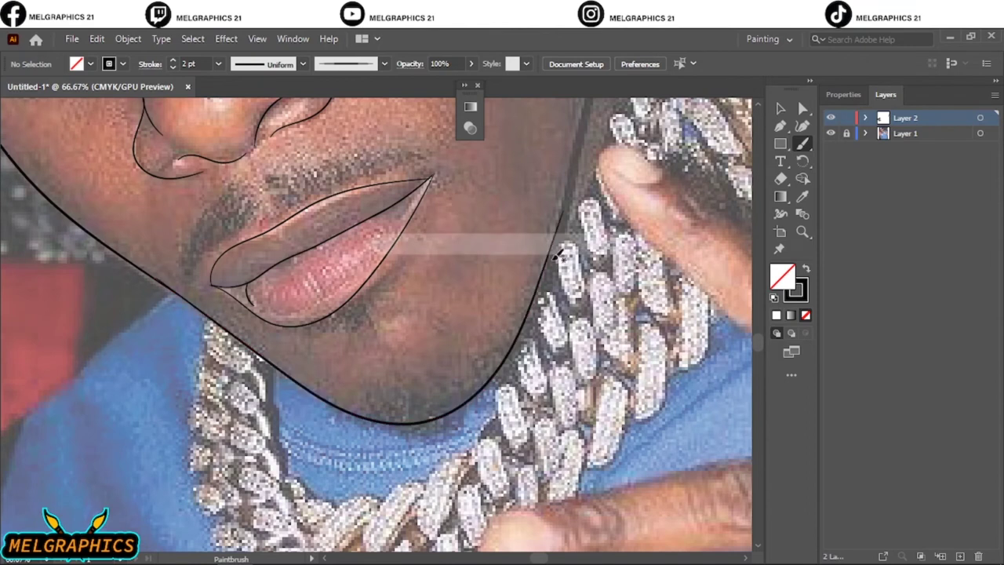
pyautogui.scroll(4, 481, 502)
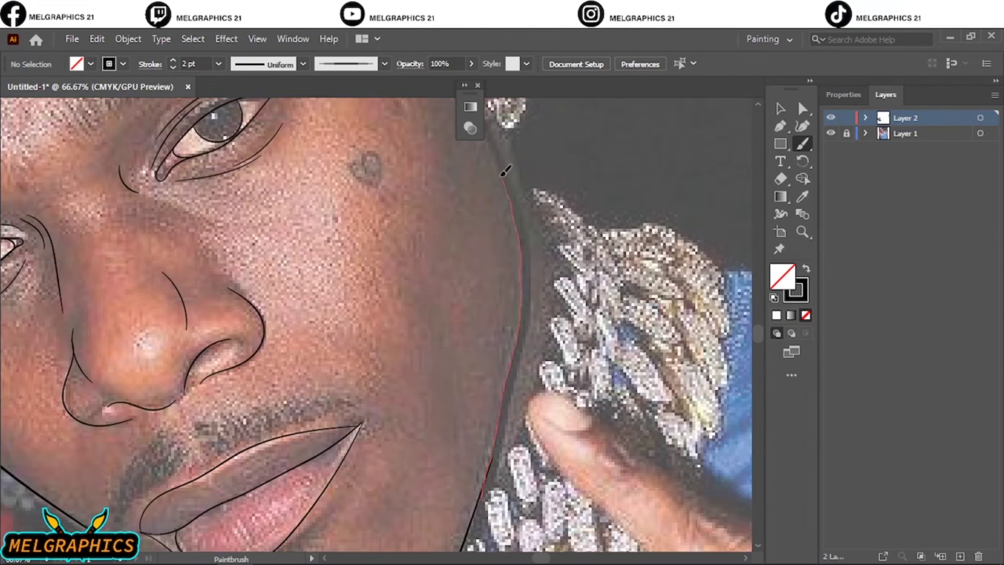
pyautogui.moveTo(482, 494); pyautogui.dragTo(491, 466)
pyautogui.moveTo(520, 213); pyautogui.dragTo(523, 205)
# Step: Brush a closed black outline around the earring
pyautogui.keyDown('alt'); pyautogui.scroll(2, 441, 369); pyautogui.keyUp('alt')
pyautogui.scroll(3, 442, 368)
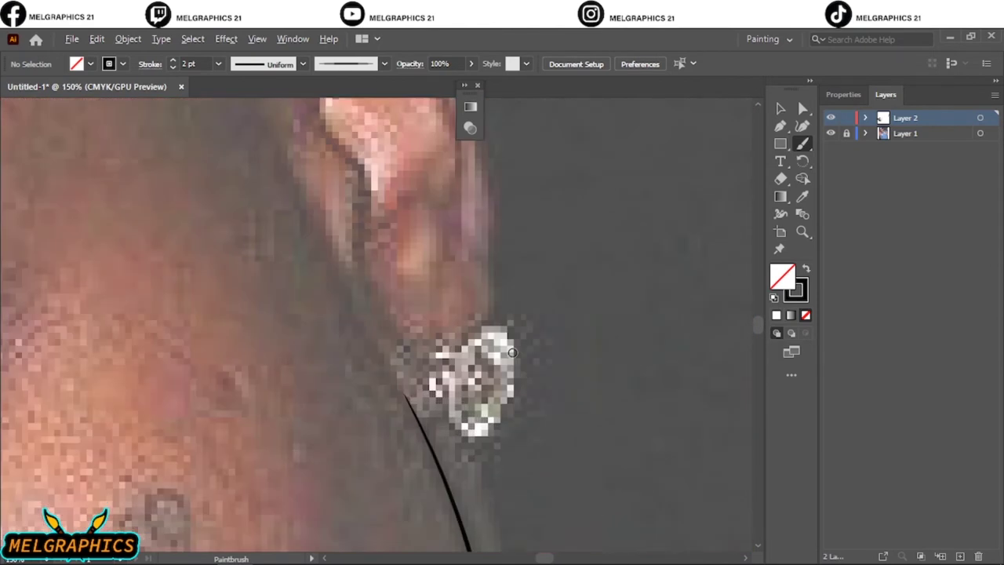
pyautogui.moveTo(442, 369); pyautogui.dragTo(494, 191)
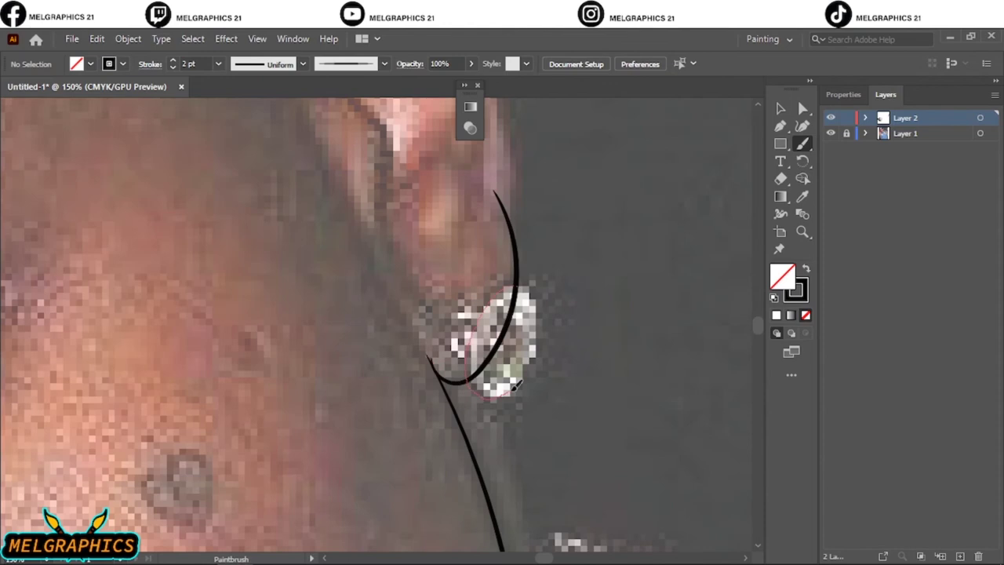
pyautogui.moveTo(516, 386); pyautogui.dragTo(481, 378)
# Step: Trace the ear's outer edge and a line from the ear up toward the cap
pyautogui.keyDown('alt'); pyautogui.scroll(-4, 525, 439); pyautogui.keyUp('alt')
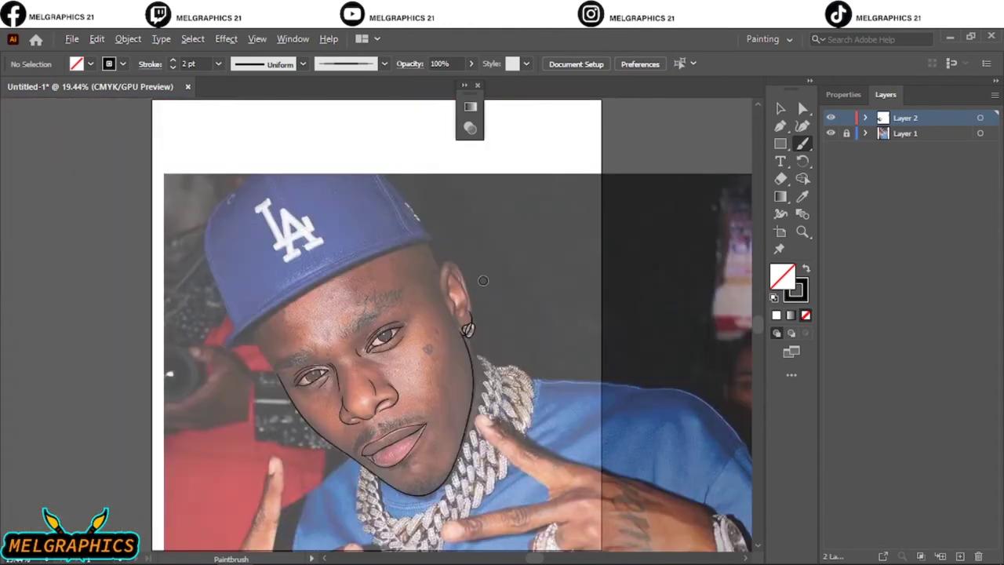
pyautogui.keyDown('alt'); pyautogui.scroll(3, 452, 464); pyautogui.keyUp('alt')
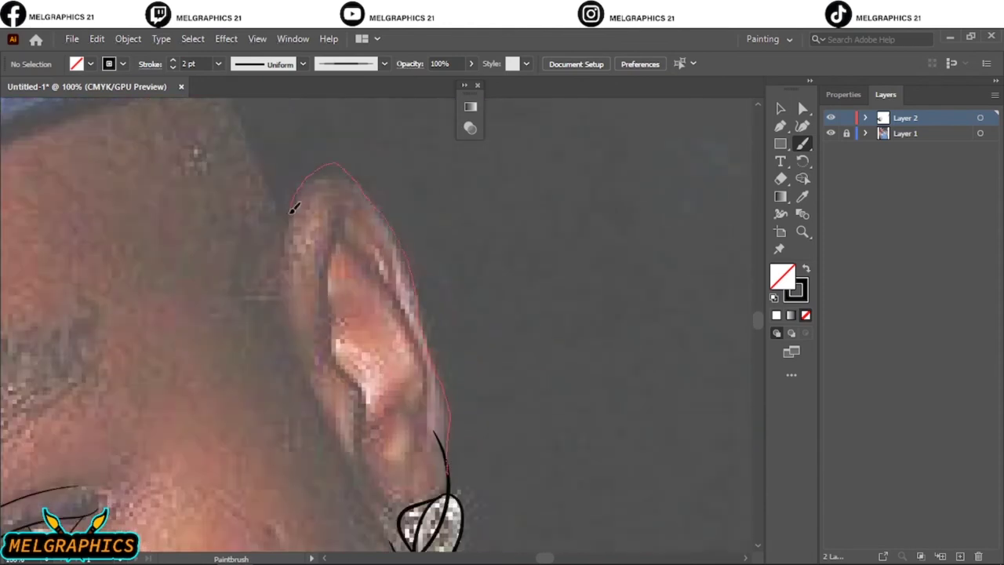
pyautogui.moveTo(294, 208); pyautogui.dragTo(294, 208)
pyautogui.keyDown('alt'); pyautogui.scroll(-3, 298, 212); pyautogui.keyUp('alt')
pyautogui.keyDown('alt'); pyautogui.scroll(2, 471, 236); pyautogui.keyUp('alt')
pyautogui.moveTo(454, 203); pyautogui.dragTo(473, 226)
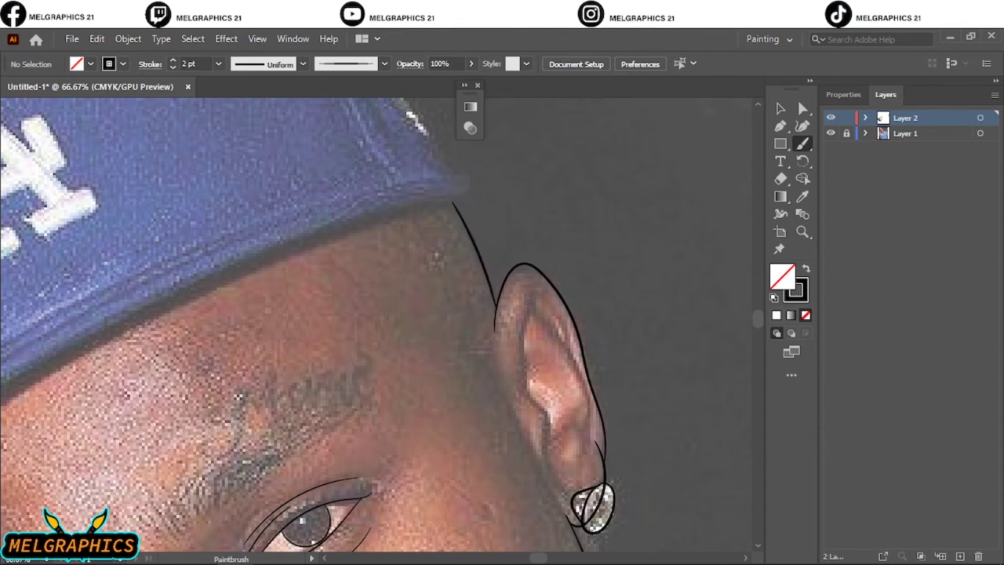
pyautogui.hotkey('ctrl', '0')
pyautogui.keyDown('alt'); pyautogui.scroll(3, 351, 309); pyautogui.keyUp('alt')
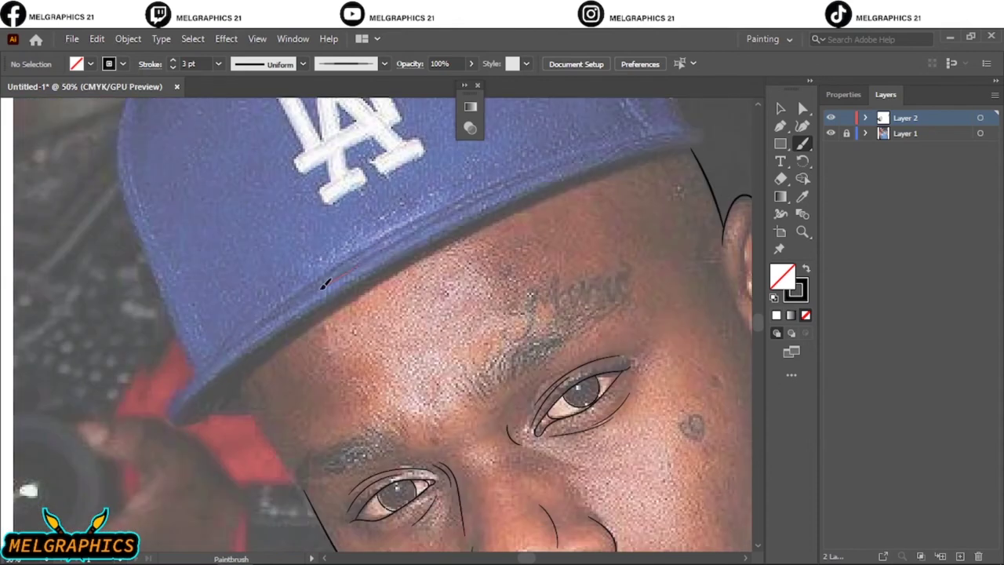
# Step: Trace the cap brim and its hooked tip, undoing a misplaced stroke, plus the head edge below
pyautogui.moveTo(176, 404); pyautogui.dragTo(174, 414)
pyautogui.keyDown('alt'); pyautogui.scroll(2, 196, 408); pyautogui.keyUp('alt')
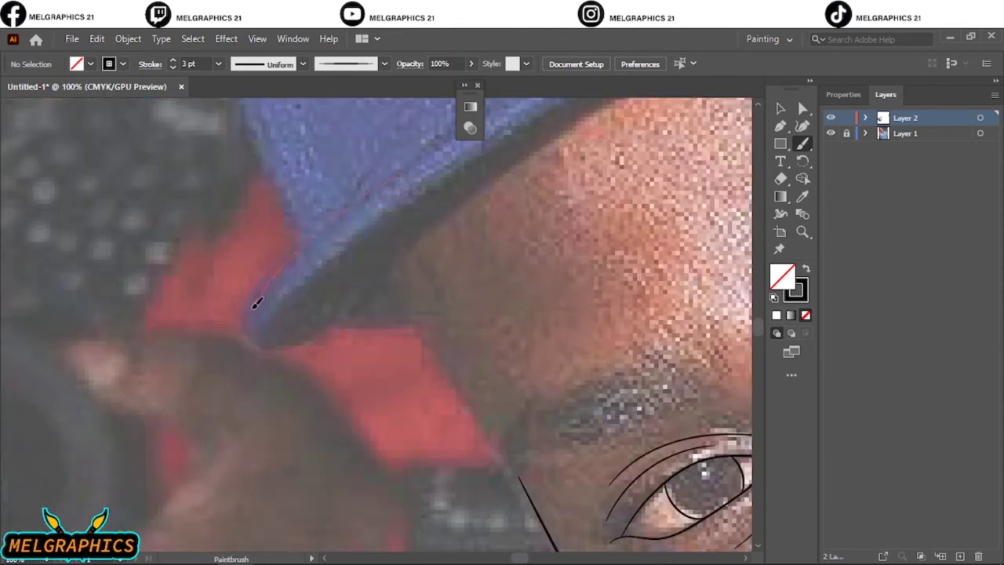
pyautogui.moveTo(254, 303)
pyautogui.mouseDown()
pyautogui.moveTo(317, 339)
pyautogui.moveTo(419, 324)
pyautogui.mouseUp()
pyautogui.hotkey('ctrl', 'z')
pyautogui.moveTo(354, 297); pyautogui.dragTo(413, 326)
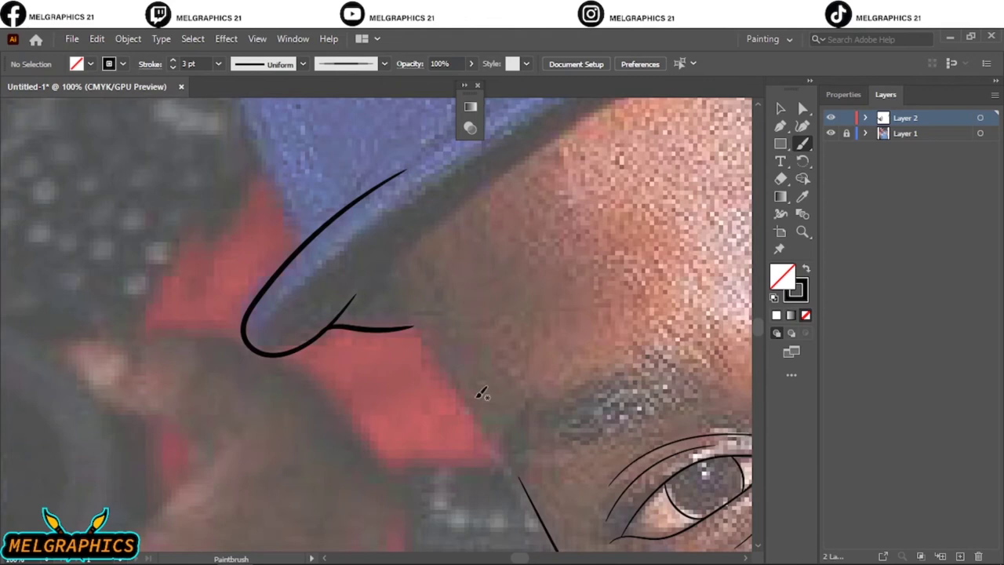
pyautogui.moveTo(487, 425); pyautogui.dragTo(510, 471)
pyautogui.press('v')
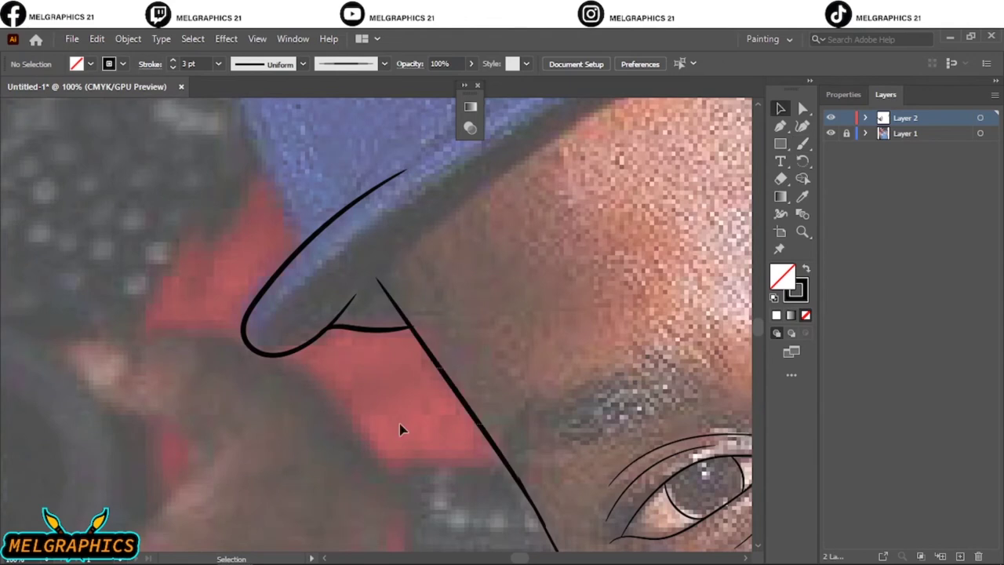
pyautogui.keyDown('alt'); pyautogui.scroll(-2, 308, 415); pyautogui.keyUp('alt')
pyautogui.keyDown('alt'); pyautogui.scroll(2, 460, 360); pyautogui.keyUp('alt')
pyautogui.press('b')
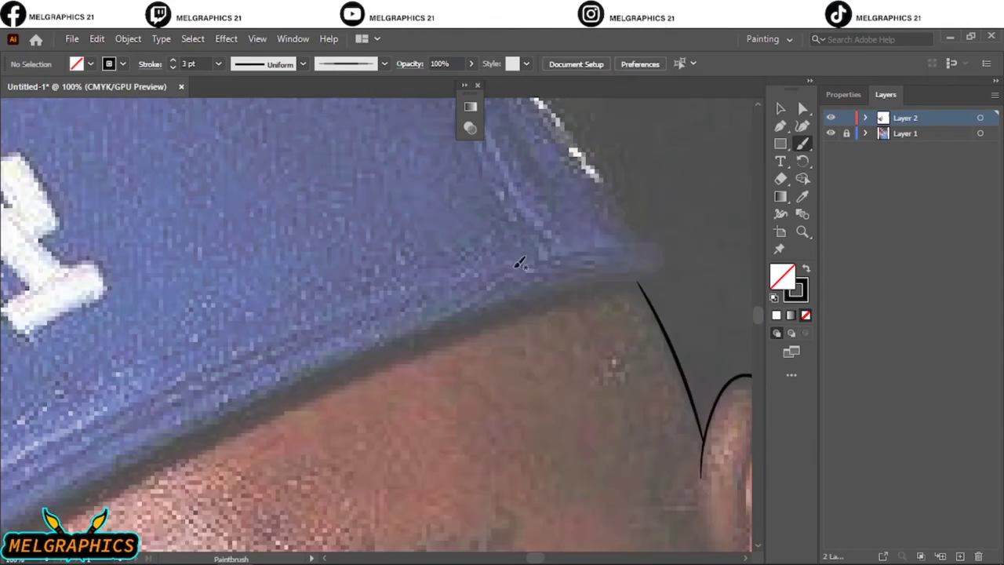
# Step: Add the brim's right-end hook, its lower edge, and a second line along the brim
pyautogui.moveTo(664, 264); pyautogui.dragTo(664, 266)
pyautogui.keyDown('alt'); pyautogui.scroll(-1, 442, 333); pyautogui.keyUp('alt')
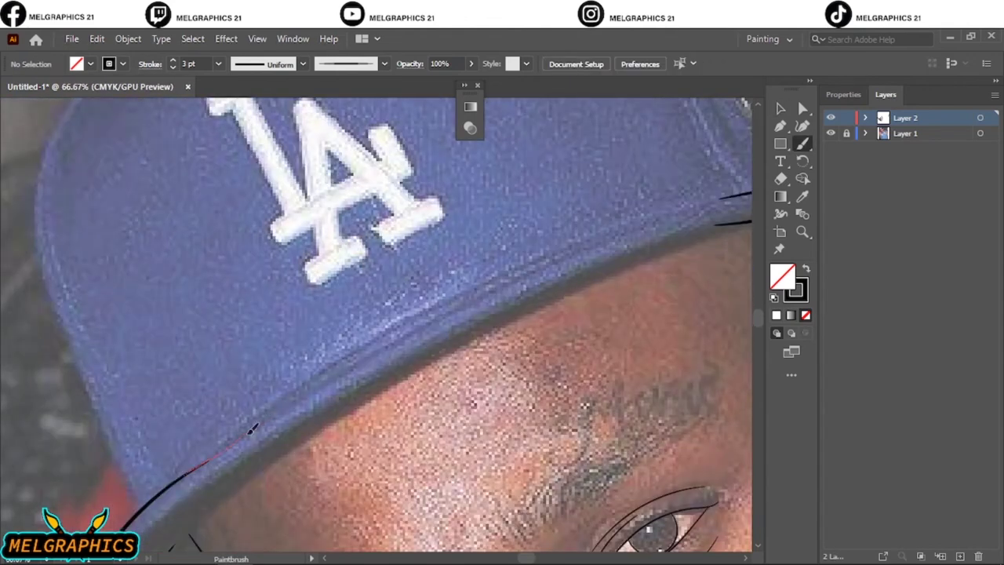
pyautogui.moveTo(502, 287); pyautogui.dragTo(503, 288)
pyautogui.moveTo(625, 229); pyautogui.dragTo(735, 195)
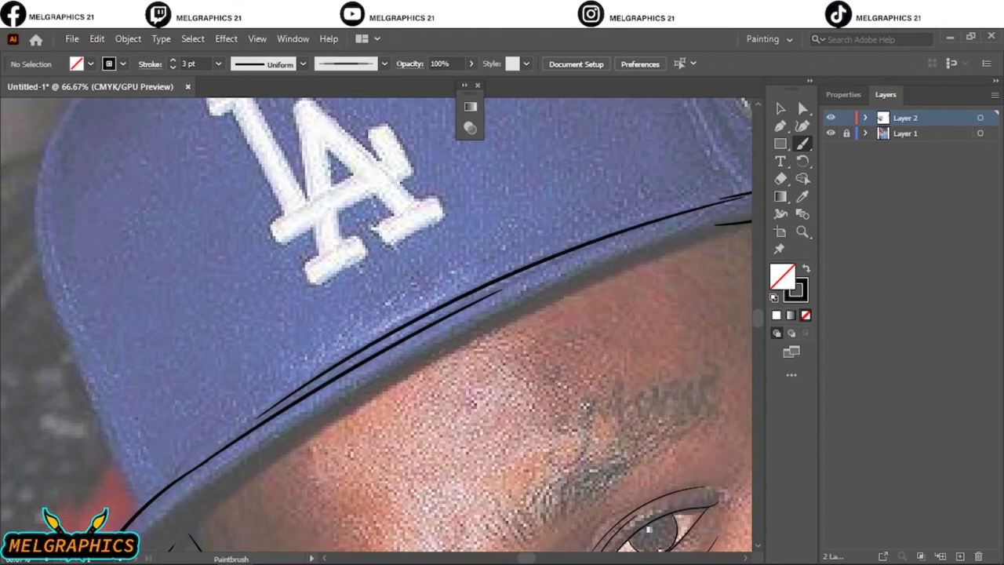
pyautogui.hotkey('ctrl', '0')
pyautogui.keyDown('alt'); pyautogui.scroll(5, 571, 322); pyautogui.keyUp('alt')
# Step: Erase the overlapping end of a brim stroke, then trace the cap's left edge
pyautogui.hotkey('shift', 'e')
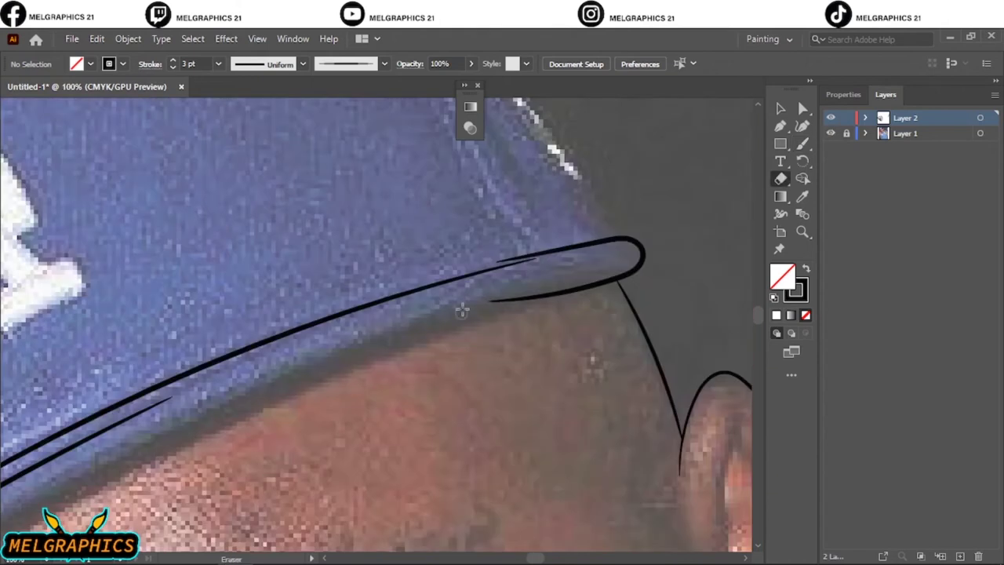
pyautogui.moveTo(549, 259); pyautogui.dragTo(503, 260)
pyautogui.press('v')
pyautogui.keyDown('alt'); pyautogui.scroll(-2, 479, 242); pyautogui.keyUp('alt')
pyautogui.press('b')
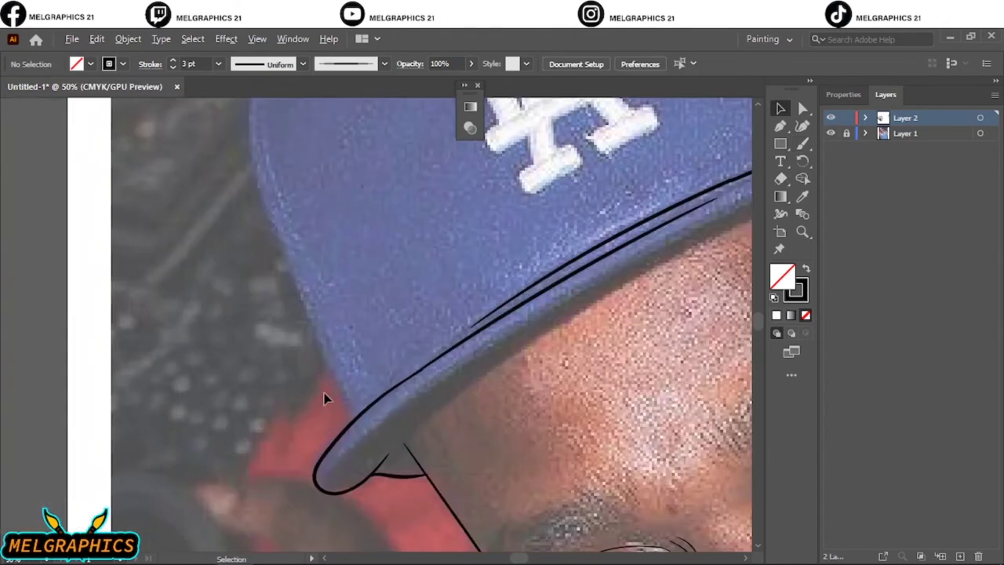
pyautogui.hscroll(-5, 325, 397)
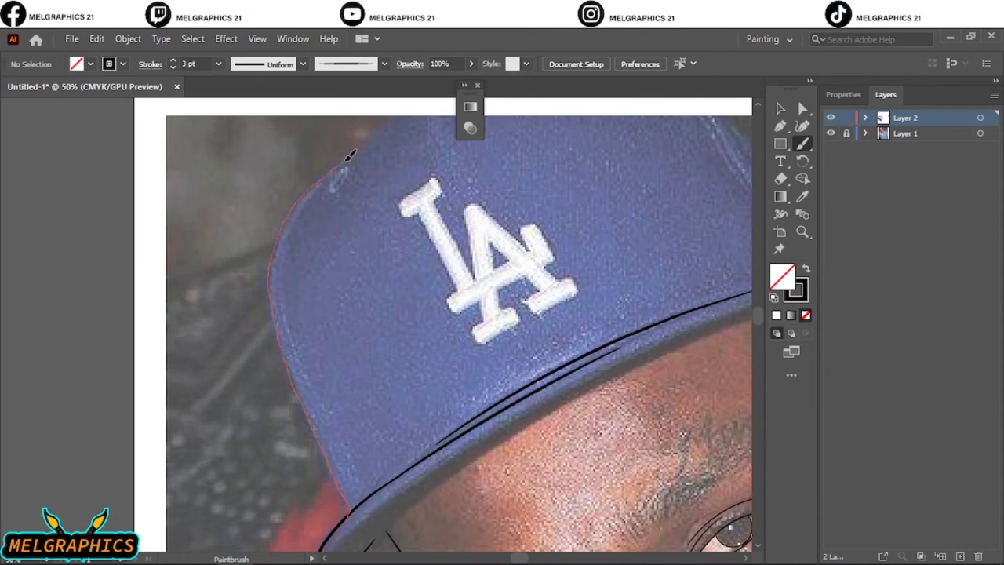
pyautogui.moveTo(480, 82); pyautogui.dragTo(353, 288)
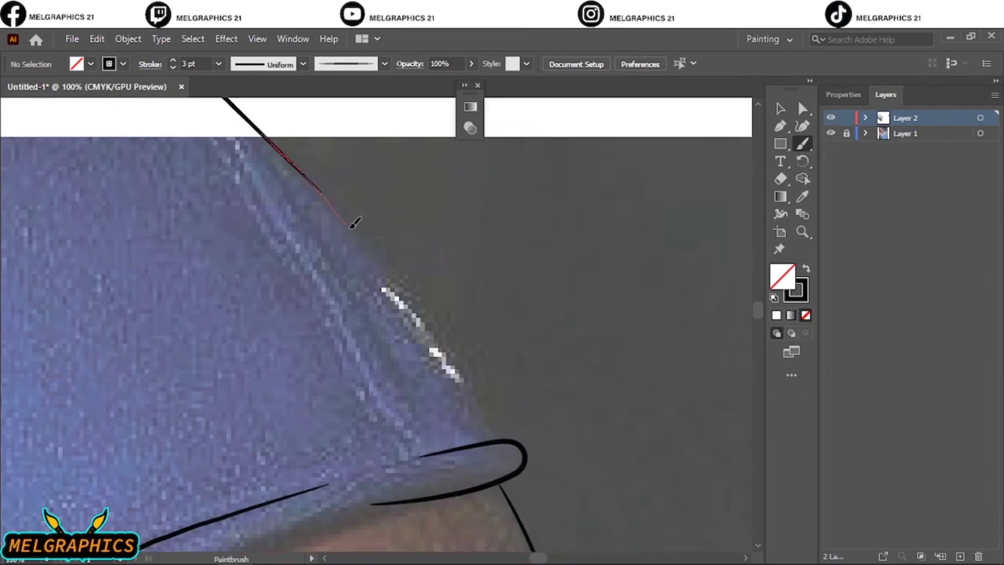
# Step: Trace the cap crown's top outline and right side, adding two inner seam lines
pyautogui.moveTo(354, 224); pyautogui.dragTo(521, 366)
pyautogui.hotkey('ctrl', '-')
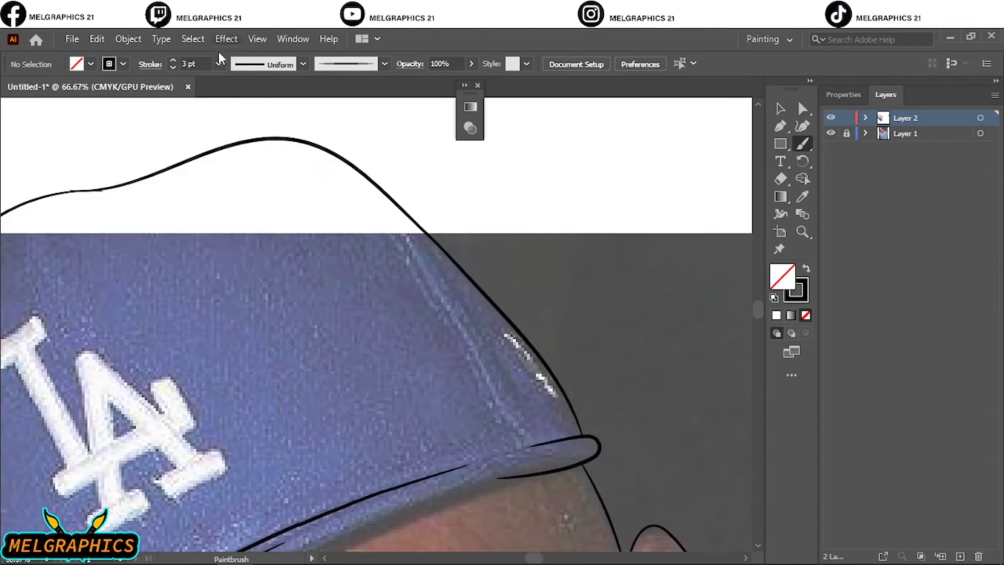
pyautogui.moveTo(441, 280); pyautogui.dragTo(515, 441)
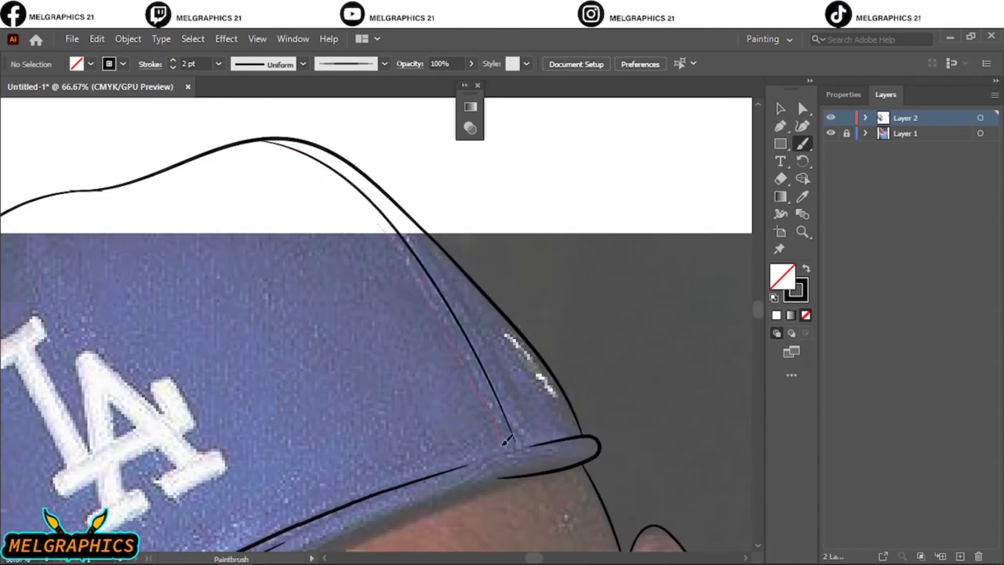
pyautogui.moveTo(475, 322); pyautogui.dragTo(430, 243)
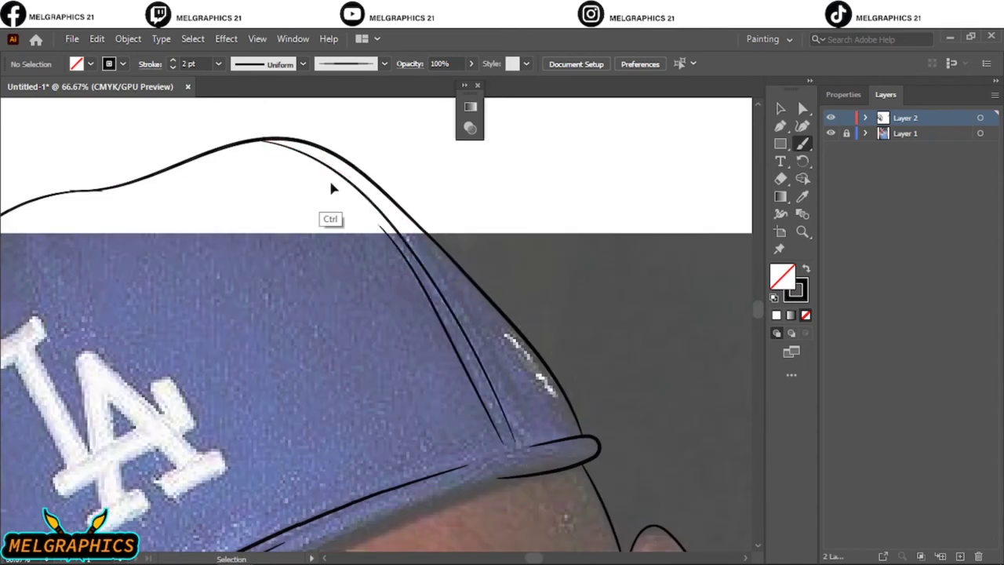
pyautogui.moveTo(280, 138); pyautogui.dragTo(458, 298)
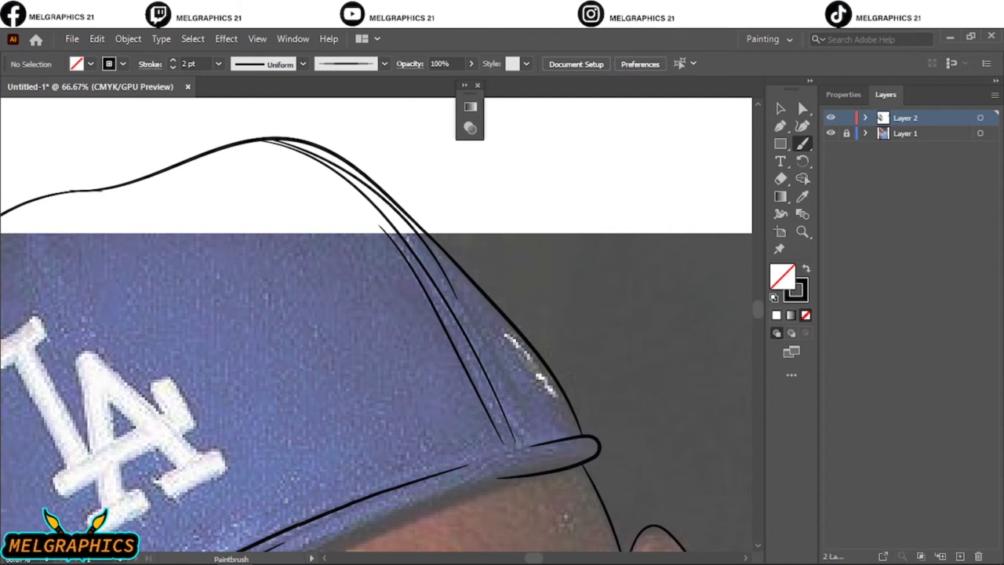
# Step: Draw a second line along the cap's left edge and raise the stroke weight to 4 pt
pyautogui.scroll(-5, 367, 150)
pyautogui.scroll(5, 275, 257)
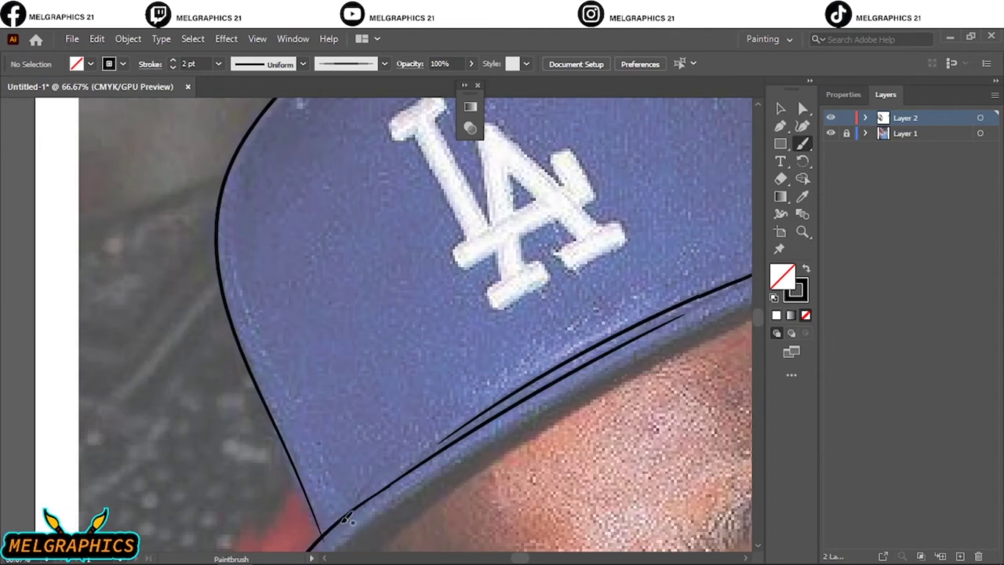
pyautogui.moveTo(239, 270); pyautogui.dragTo(234, 161)
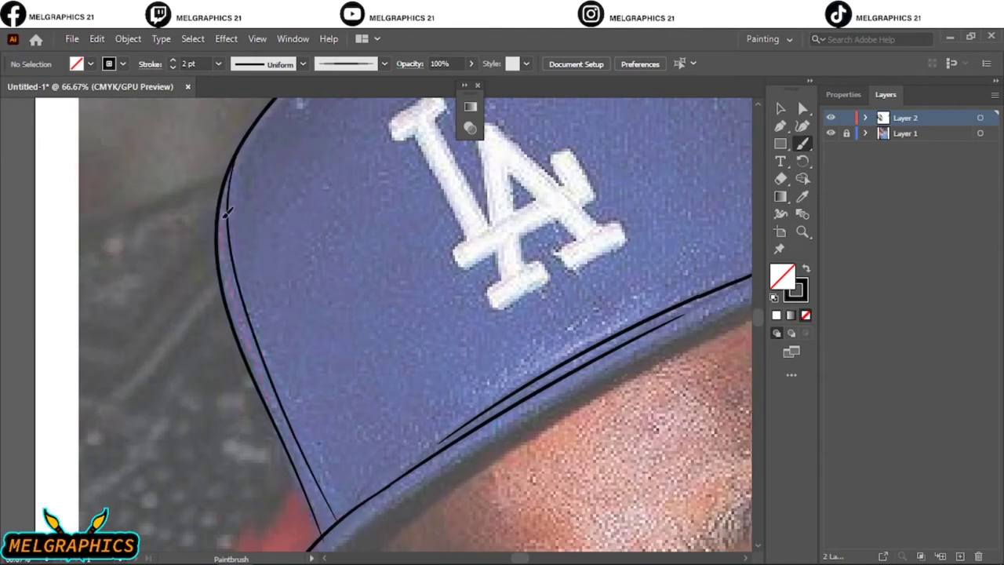
pyautogui.scroll(3, 225, 213)
pyautogui.press(']')
pyautogui.press(']')
# Step: Outline the lower serifs and outer edges of the LA logo in 4 pt black strokes
pyautogui.scroll(3, 212, 273)
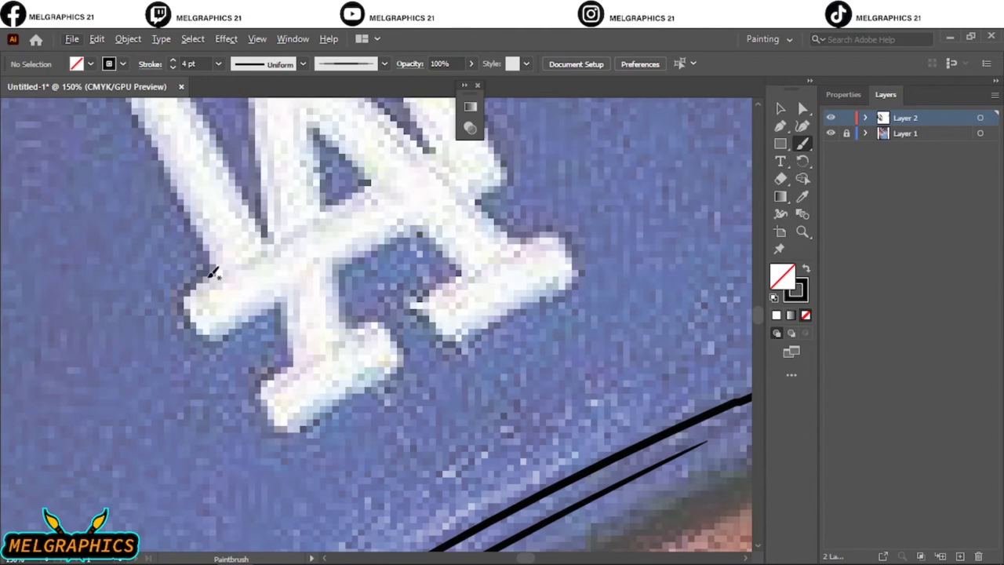
pyautogui.moveTo(227, 329); pyautogui.dragTo(318, 268)
pyautogui.moveTo(378, 376); pyautogui.dragTo(341, 340)
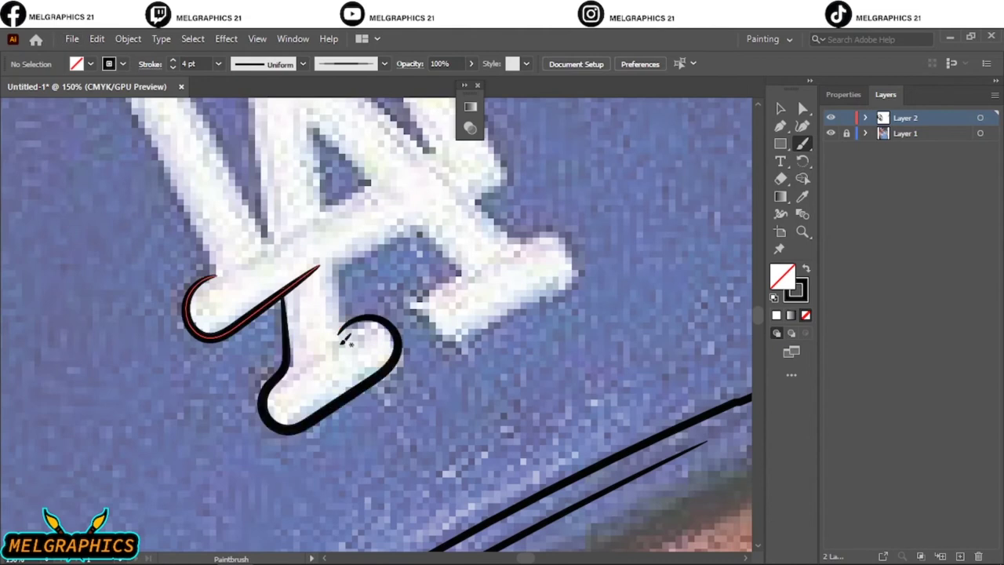
pyautogui.moveTo(337, 259)
pyautogui.mouseDown()
pyautogui.moveTo(408, 224)
pyautogui.moveTo(469, 278)
pyautogui.mouseUp()
pyautogui.moveTo(541, 230); pyautogui.dragTo(540, 232)
# Step: Trace the diagonal edges, rounded top and inner triangle of the logo's A
pyautogui.scroll(3, 524, 203)
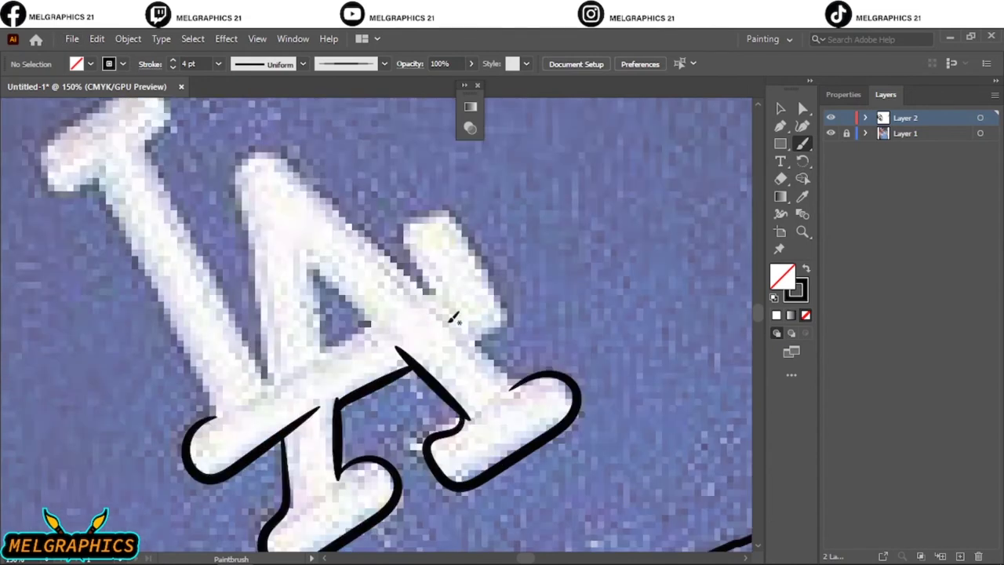
pyautogui.moveTo(452, 320); pyautogui.dragTo(520, 394)
pyautogui.moveTo(442, 198); pyautogui.dragTo(420, 274)
pyautogui.moveTo(281, 160); pyautogui.dragTo(440, 308)
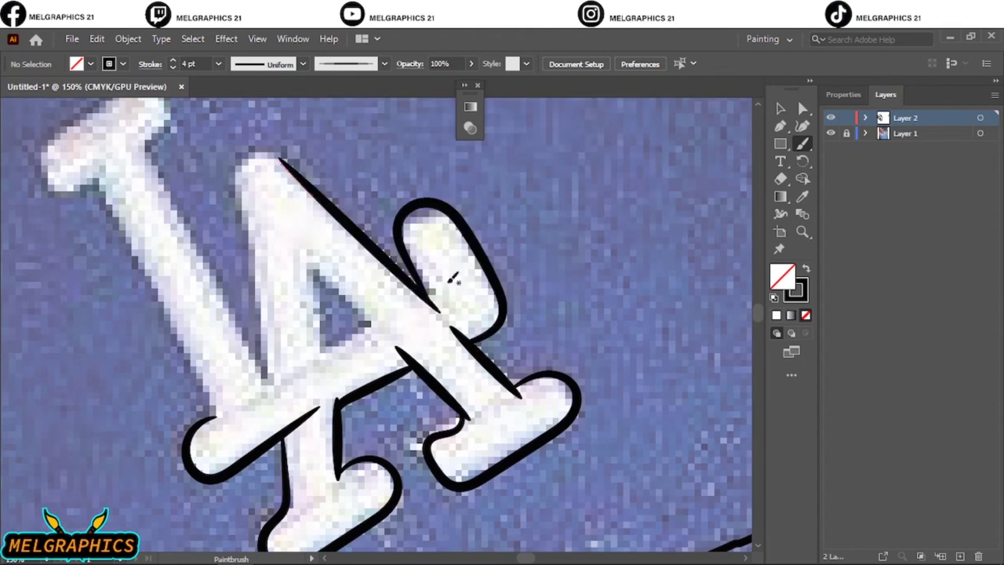
pyautogui.moveTo(238, 179)
pyautogui.mouseDown()
pyautogui.moveTo(273, 383)
pyautogui.moveTo(375, 316)
pyautogui.mouseUp()
pyautogui.moveTo(312, 269); pyautogui.dragTo(384, 308)
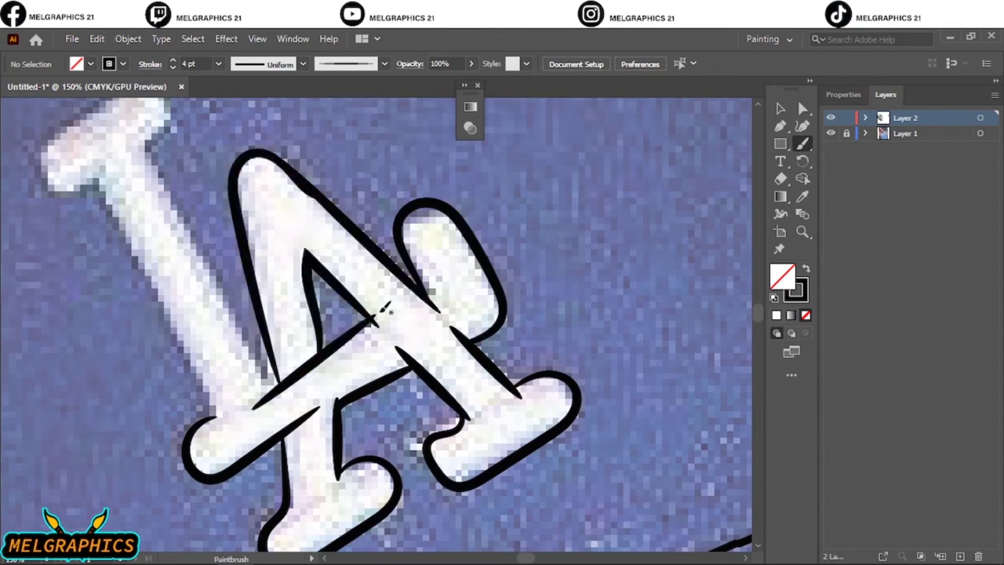
pyautogui.hotkey('ctrl', 'z')
pyautogui.moveTo(322, 346); pyautogui.dragTo(369, 316)
# Step: Outline the left edge and top end of the logo's L
pyautogui.moveTo(281, 383); pyautogui.dragTo(145, 153)
pyautogui.moveTo(145, 153); pyautogui.dragTo(266, 224)
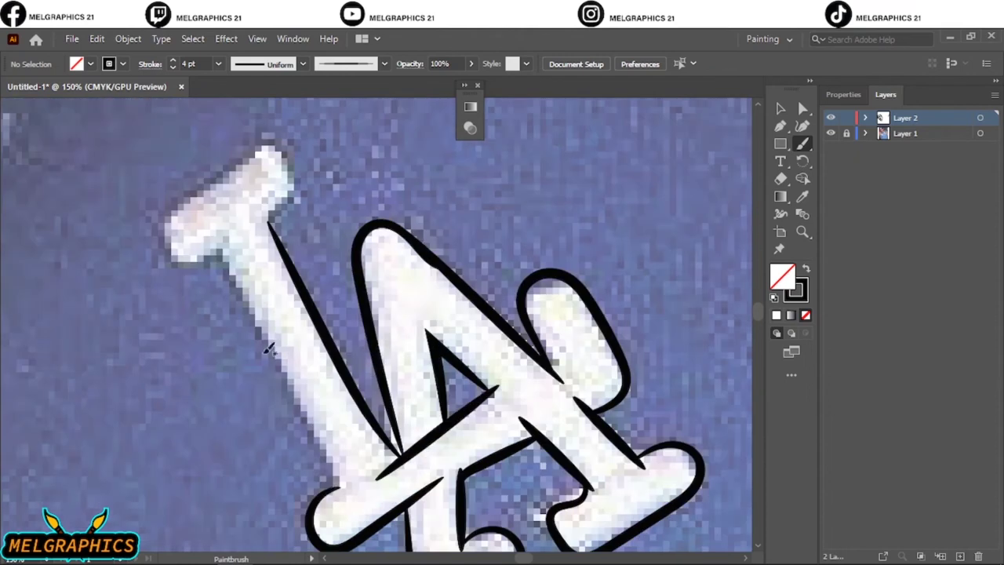
pyautogui.moveTo(329, 463); pyautogui.dragTo(178, 206)
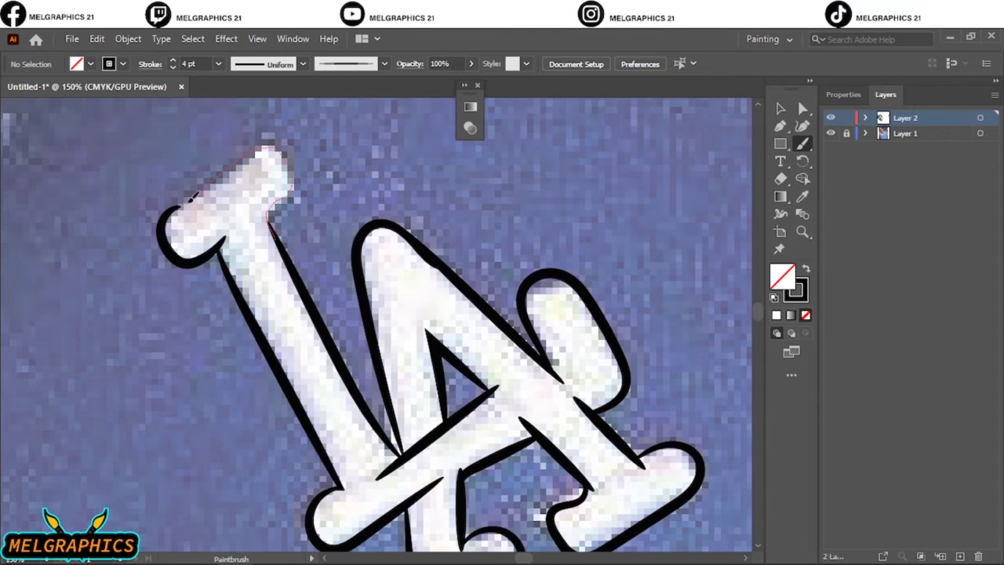
pyautogui.scroll(-5, 193, 196)
pyautogui.scroll(5, 291, 224)
# Step: At 2 pt, add thin detail lines inside the L, the A and along the serifs
pyautogui.click(173, 68)
pyautogui.click(172, 68)
pyautogui.moveTo(178, 155); pyautogui.dragTo(255, 304)
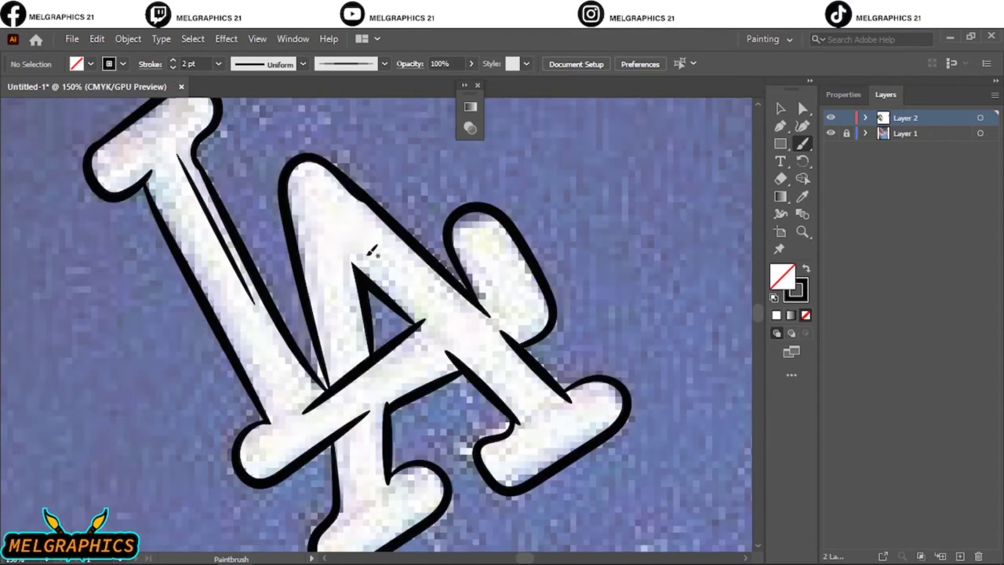
pyautogui.moveTo(354, 248); pyautogui.dragTo(426, 322)
pyautogui.moveTo(495, 237); pyautogui.dragTo(520, 329)
pyautogui.moveTo(498, 455); pyautogui.dragTo(595, 427)
pyautogui.moveTo(358, 507); pyautogui.dragTo(423, 469)
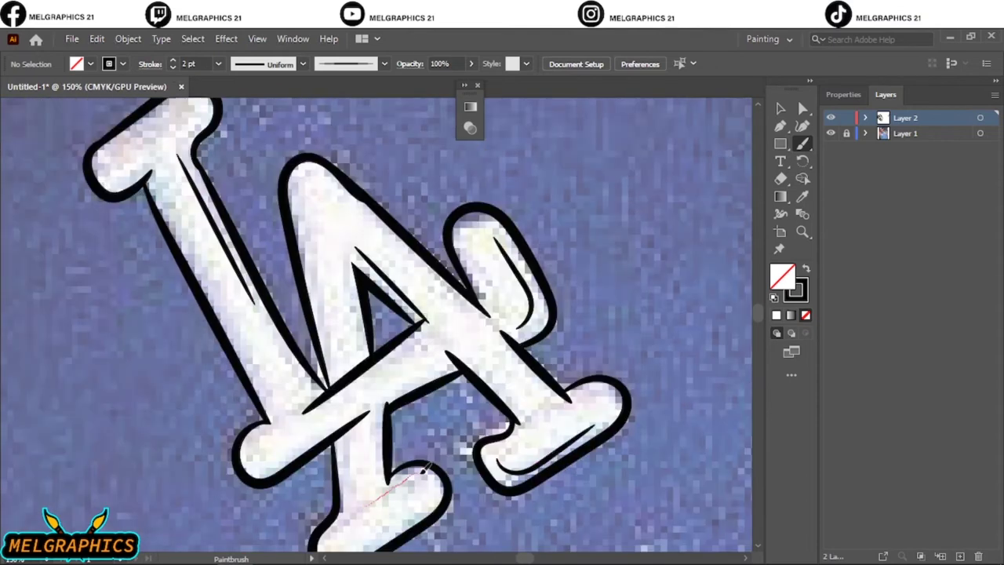
pyautogui.scroll(-6, 339, 344)
# Step: Draw a thin 1 pt crease seam line on the cap
pyautogui.scroll(1, 255, 201)
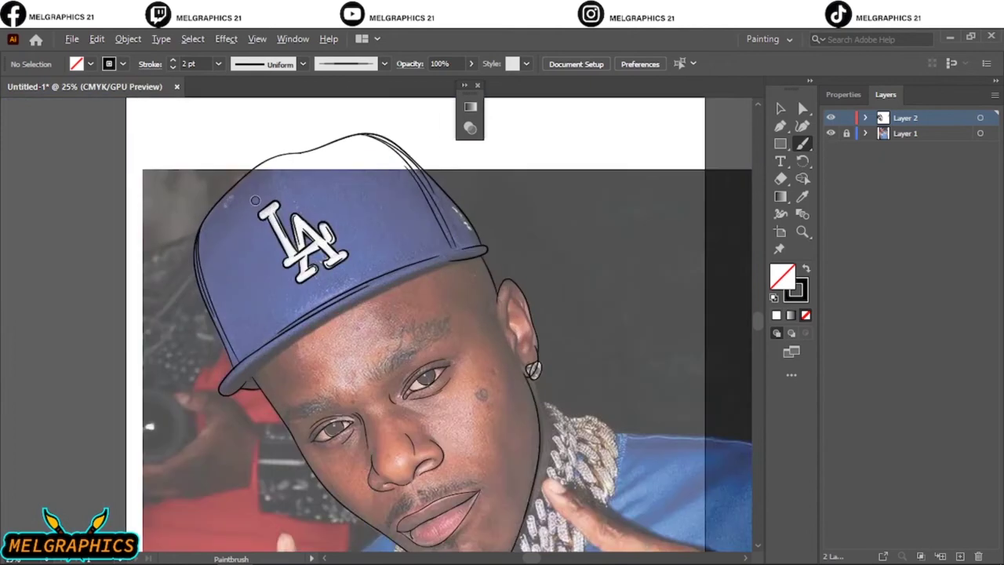
pyautogui.scroll(2, 255, 201)
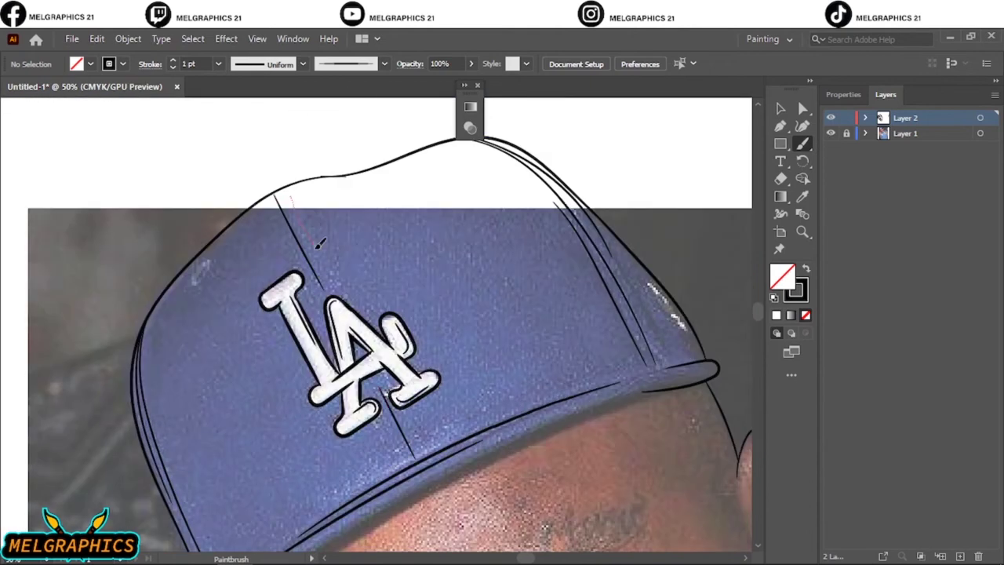
pyautogui.moveTo(285, 201); pyautogui.dragTo(330, 289)
pyautogui.scroll(-3, 228, 324)
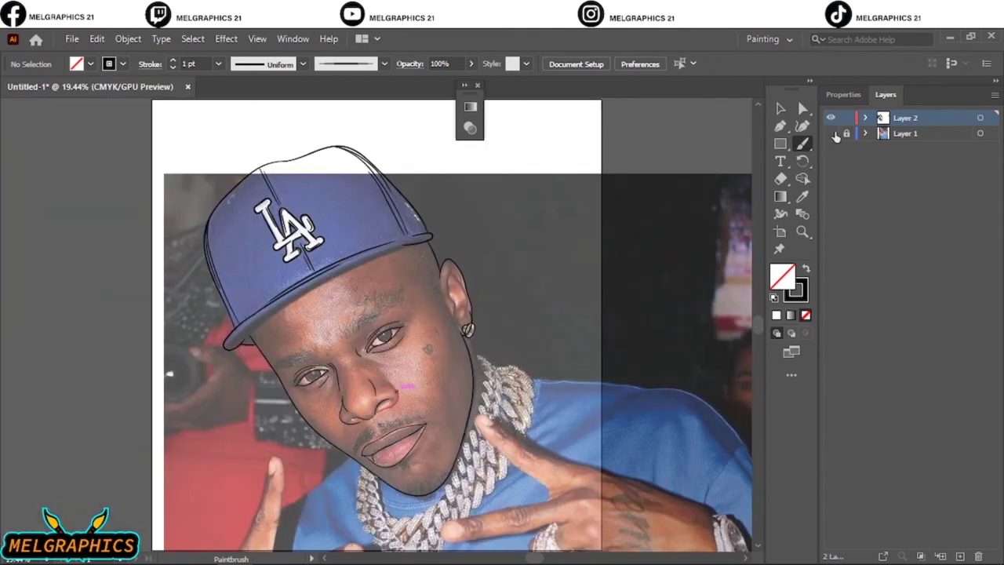
# Step: Extend the upper lip line to the mouth corner, undoing the overshooting stroke
pyautogui.scroll(4, 228, 324)
pyautogui.scroll(4, 228, 324)
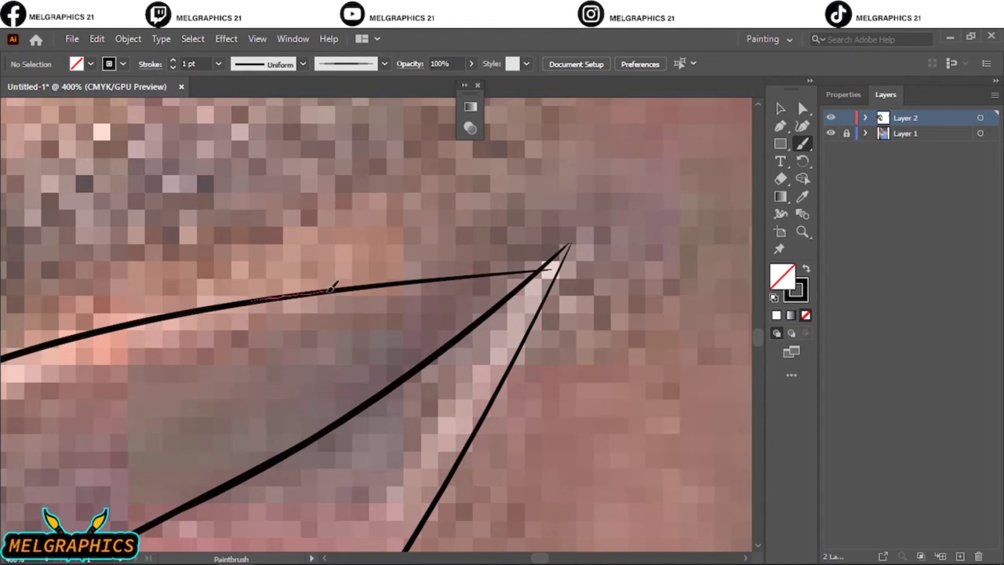
pyautogui.moveTo(333, 288); pyautogui.dragTo(589, 265)
pyautogui.moveTo(377, 278); pyautogui.dragTo(596, 264)
pyautogui.hotkey('ctrl', 'z')
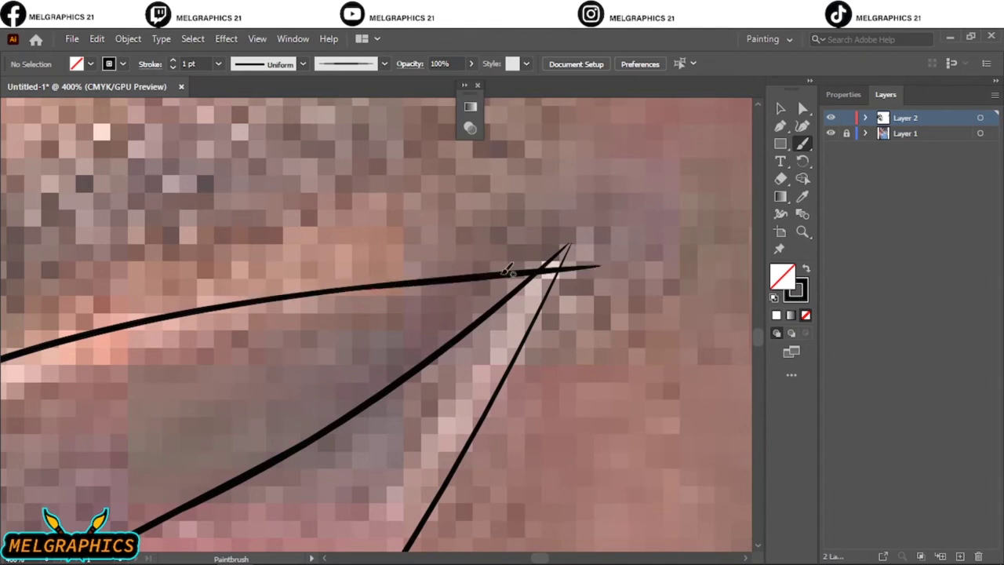
pyautogui.scroll(2, 222, 478)
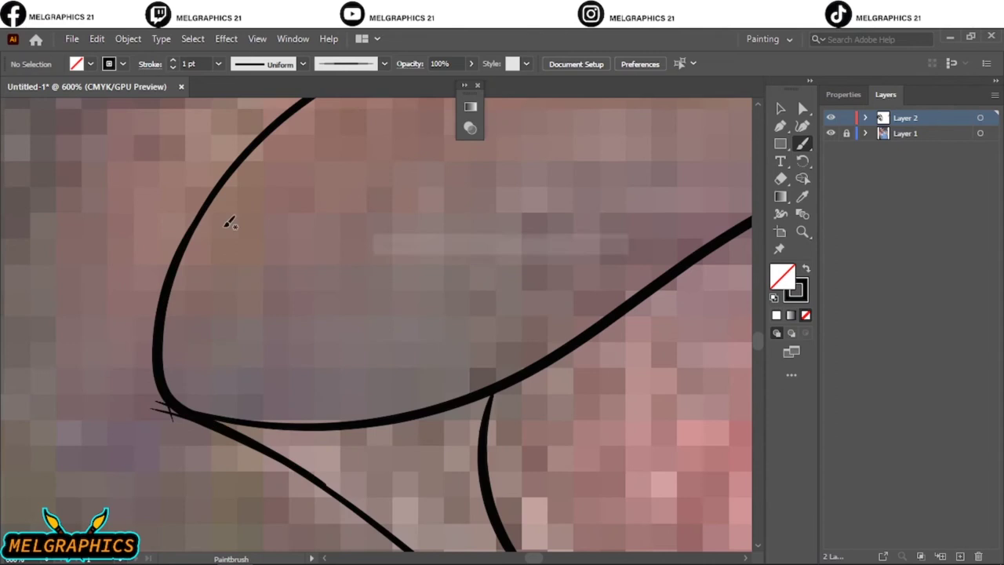
pyautogui.scroll(-5, 157, 380)
# Step: Select and inspect the lip outline paths where the strokes meet
pyautogui.press('v')
pyautogui.click(228, 430)
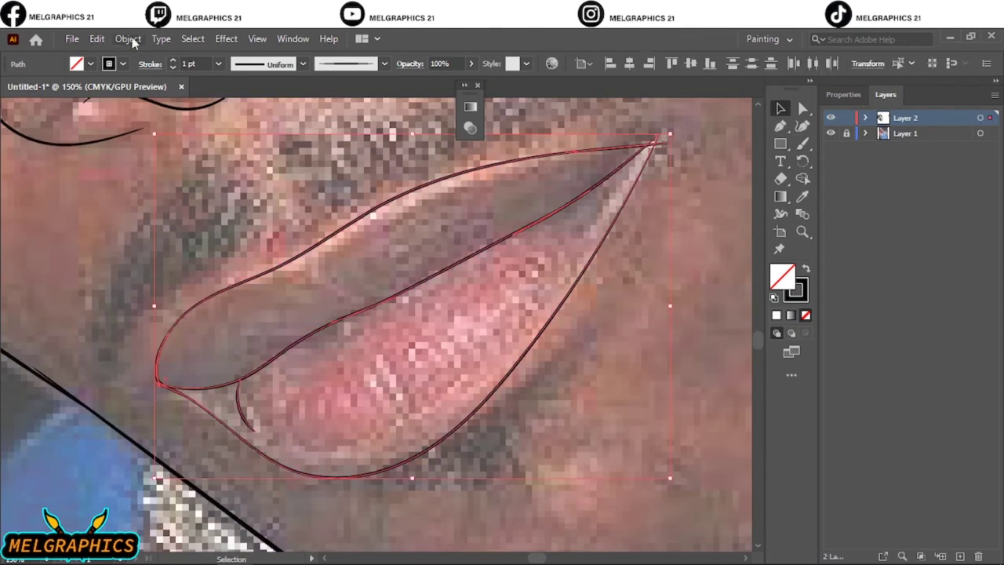
pyautogui.scroll(3, 656, 141)
pyautogui.click(593, 133)
pyautogui.scroll(-3, 215, 386)
pyautogui.click(215, 386)
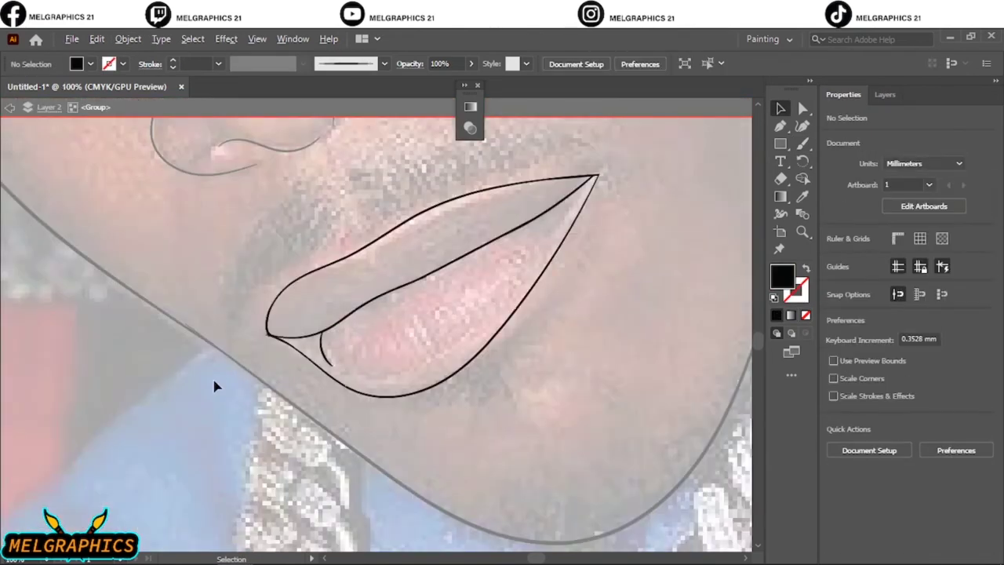
pyautogui.scroll(5, 441, 251)
pyautogui.scroll(2, 437, 258)
pyautogui.click(437, 258)
pyautogui.click(397, 232)
pyautogui.click(397, 232)
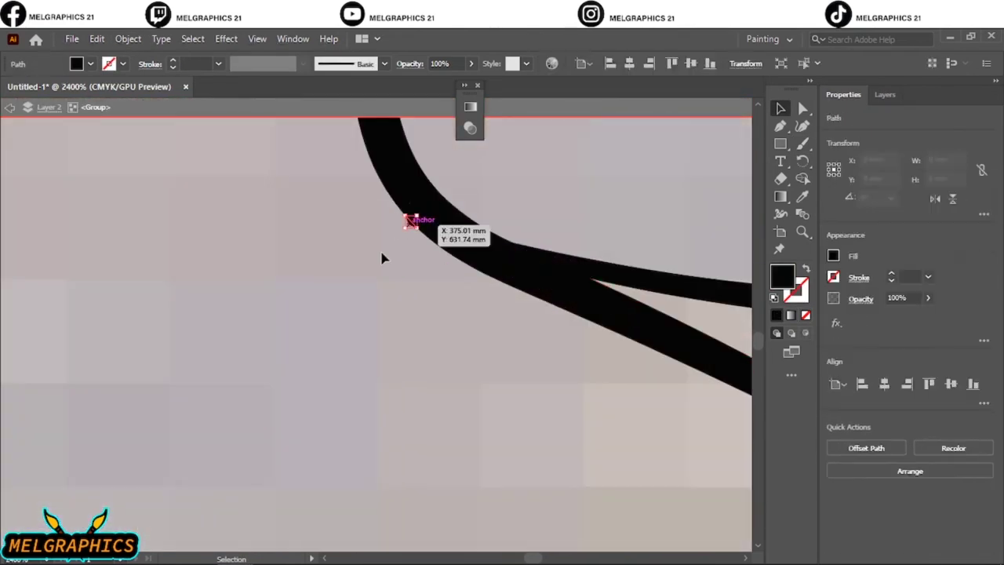
pyautogui.scroll(-5, 382, 258)
pyautogui.scroll(2, 388, 258)
# Step: Draw 0.5 pt texture lines in the upper lip and two short creases in the lower lip
pyautogui.press('b')
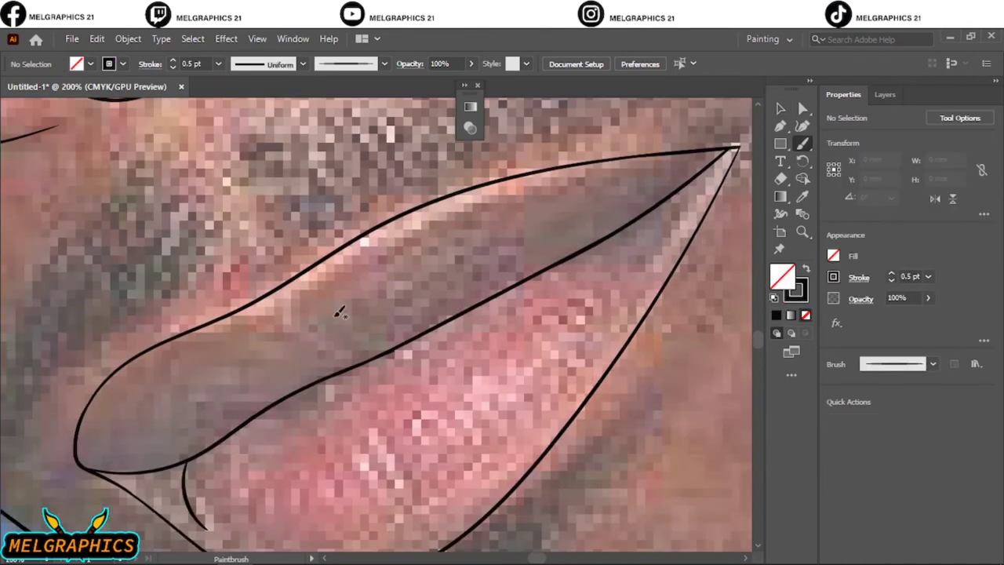
pyautogui.moveTo(310, 328)
pyautogui.mouseDown()
pyautogui.moveTo(573, 193)
pyautogui.moveTo(108, 385)
pyautogui.mouseUp()
pyautogui.moveTo(336, 433); pyautogui.dragTo(369, 514)
pyautogui.moveTo(357, 428); pyautogui.dragTo(404, 529)
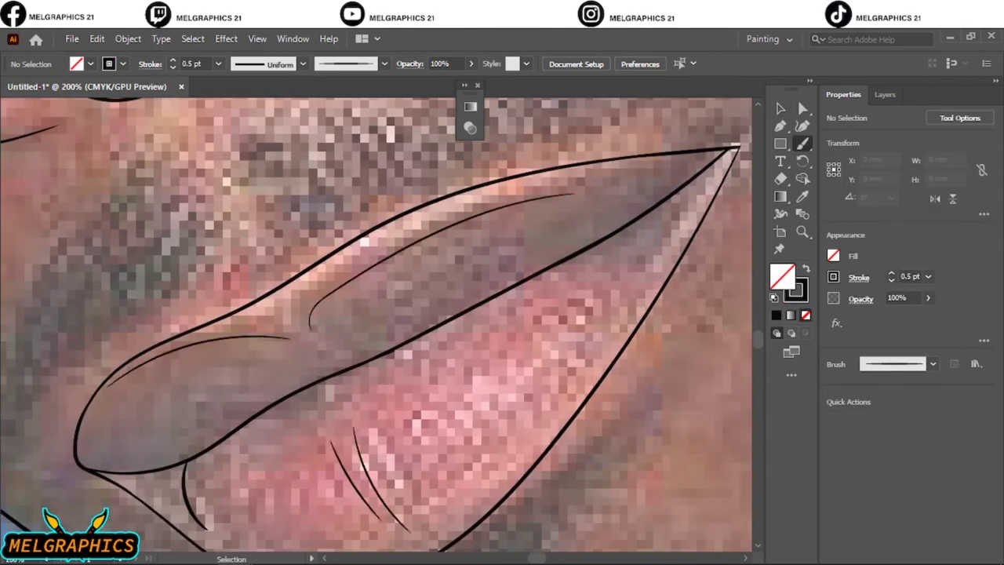
# Step: Fit the artboard in view, then select and isolate the line art group
pyautogui.hotkey('ctrl', '0')
pyautogui.click(885, 94)
pyautogui.press('v')
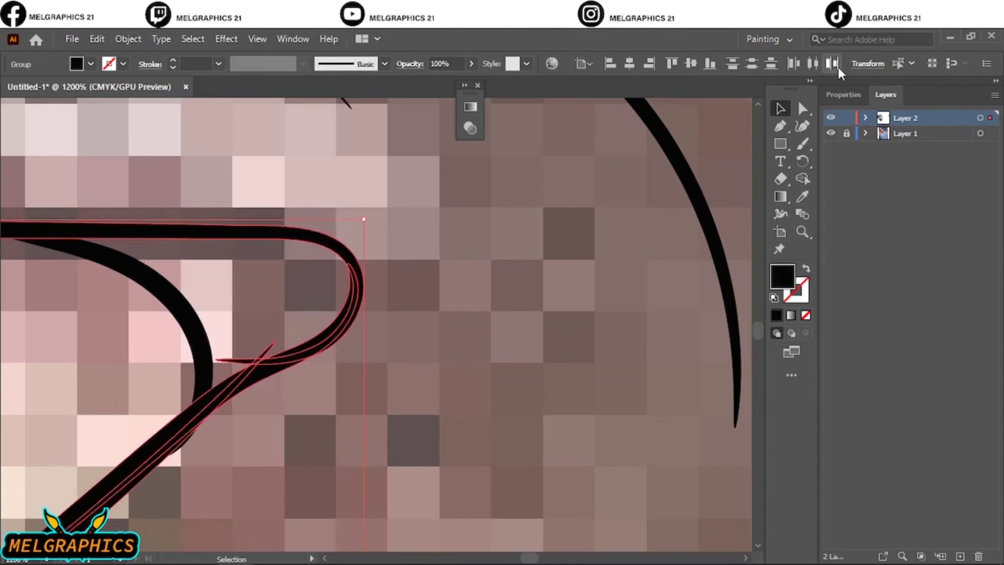
pyautogui.click(844, 94)
pyautogui.doubleClick(240, 366)
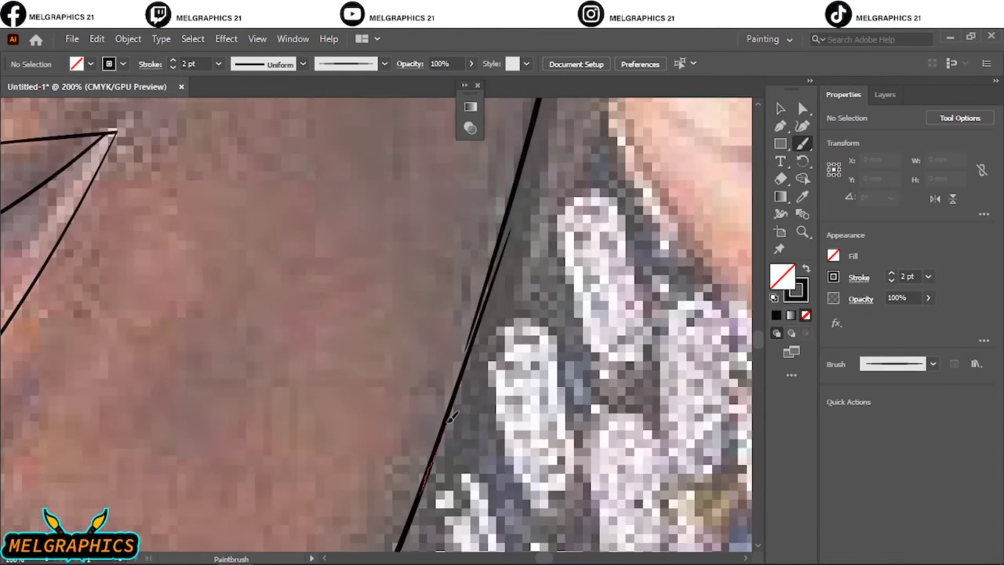
# Step: Draw the jaw line beside the chain and two loops around the earring stud
pyautogui.moveTo(440, 463)
pyautogui.mouseDown()
pyautogui.moveTo(508, 274)
pyautogui.moveTo(522, 167)
pyautogui.mouseUp()
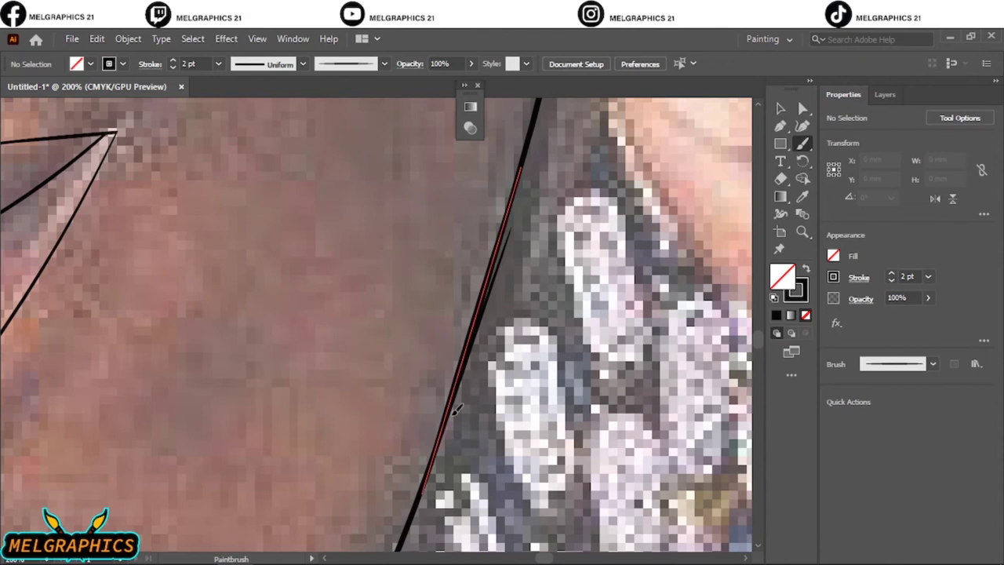
pyautogui.scroll(10, 494, 447)
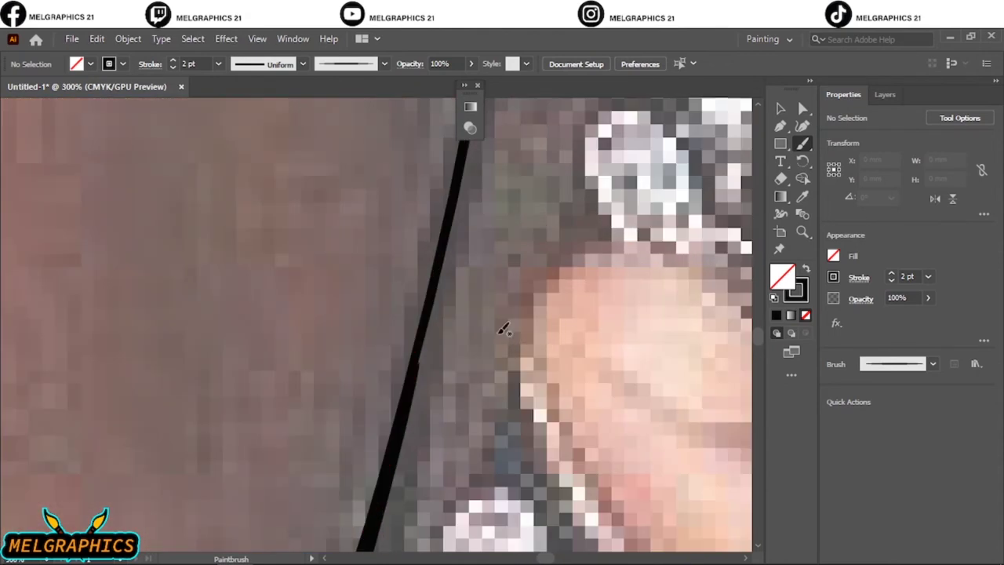
pyautogui.moveTo(416, 378); pyautogui.dragTo(361, 541)
pyautogui.scroll(5, 404, 266)
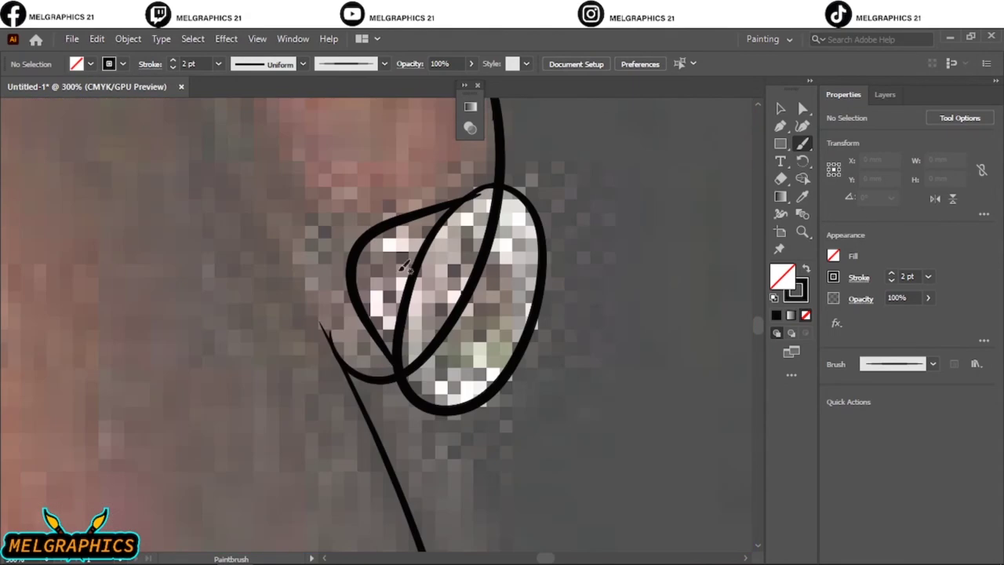
pyautogui.moveTo(311, 292); pyautogui.dragTo(306, 295)
# Step: Expand the earring strokes into black filled shapes with Expand Appearance
pyautogui.press('v')
pyautogui.hotkey('ctrl', 'a')
pyautogui.click(128, 38)
pyautogui.click(173, 233)
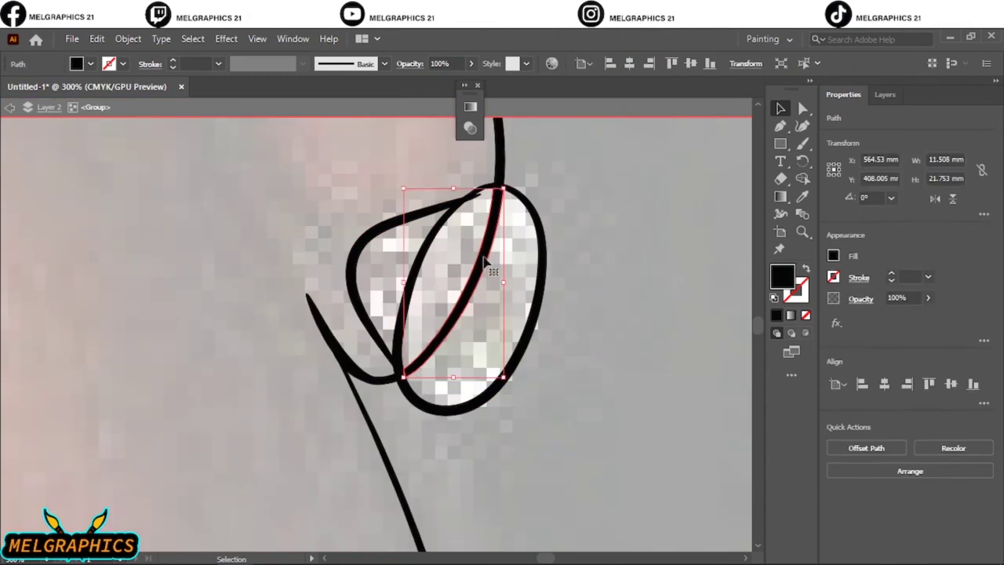
pyautogui.click(477, 202)
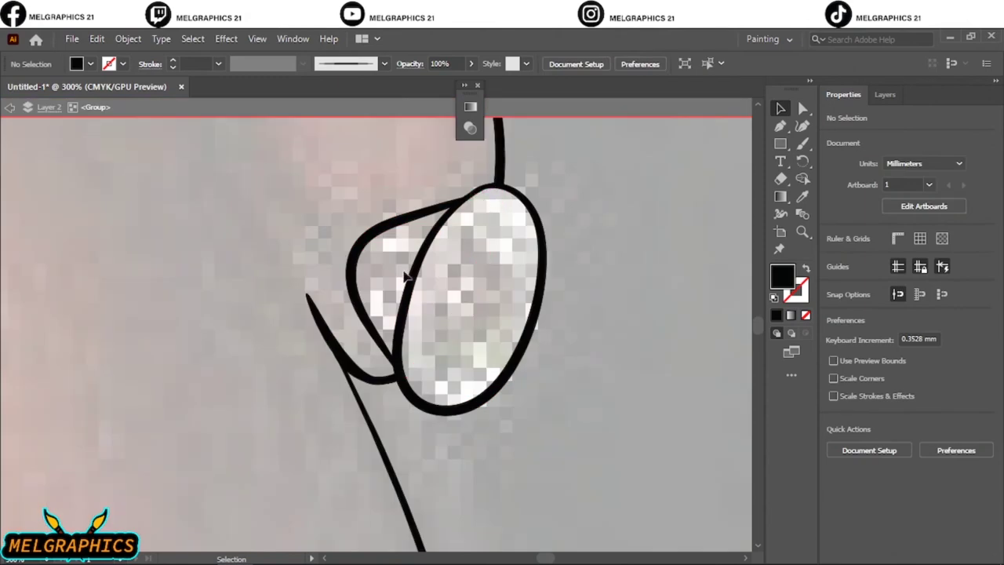
# Step: With a black stroke and no fill, brush an inner fold line inside the ear
pyautogui.scroll(-5, 526, 330)
pyautogui.scroll(8, 525, 330)
pyautogui.scroll(-2, 408, 275)
pyautogui.press('b')
pyautogui.hotkey('shift', 'x')
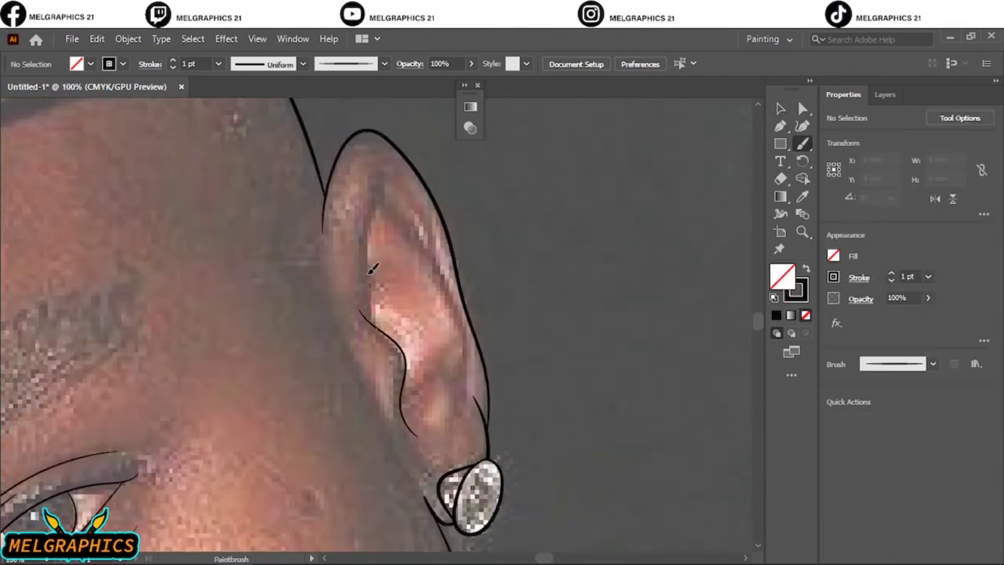
pyautogui.moveTo(374, 208); pyautogui.dragTo(469, 393)
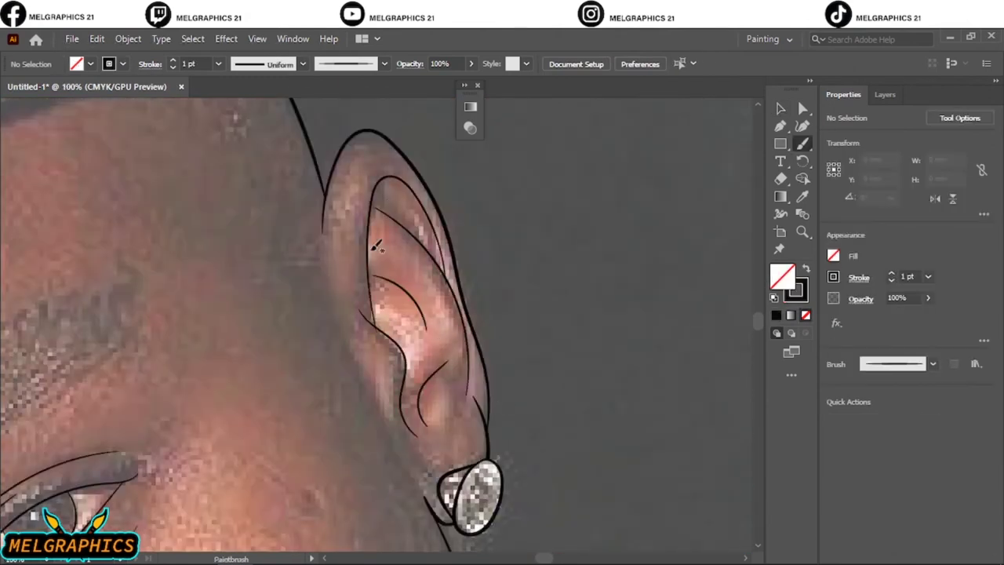
# Step: Fit the artboard, check the Layers list, and set a black fill with no stroke
pyautogui.hotkey('ctrl', '0')
pyautogui.click(885, 94)
pyautogui.scroll(2, 398, 371)
pyautogui.scroll(1, 398, 371)
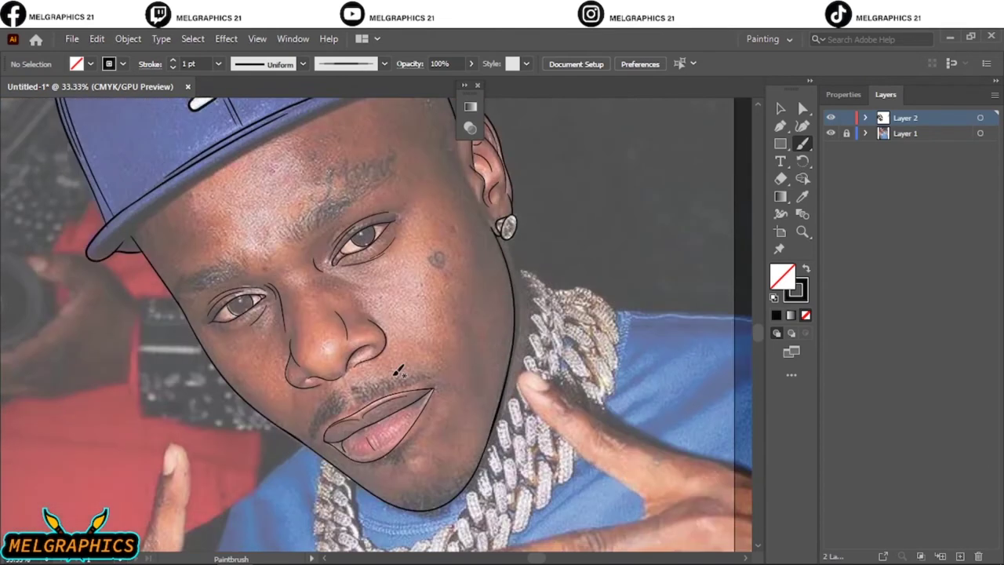
pyautogui.scroll(2, 398, 370)
pyautogui.hotkey('shift', 'x')
pyautogui.doubleClick(782, 277)
# Step: Pencil a black shadow under the lower lip, toggling the line art to compare
pyautogui.press('Return')
pyautogui.scroll(2, 439, 368)
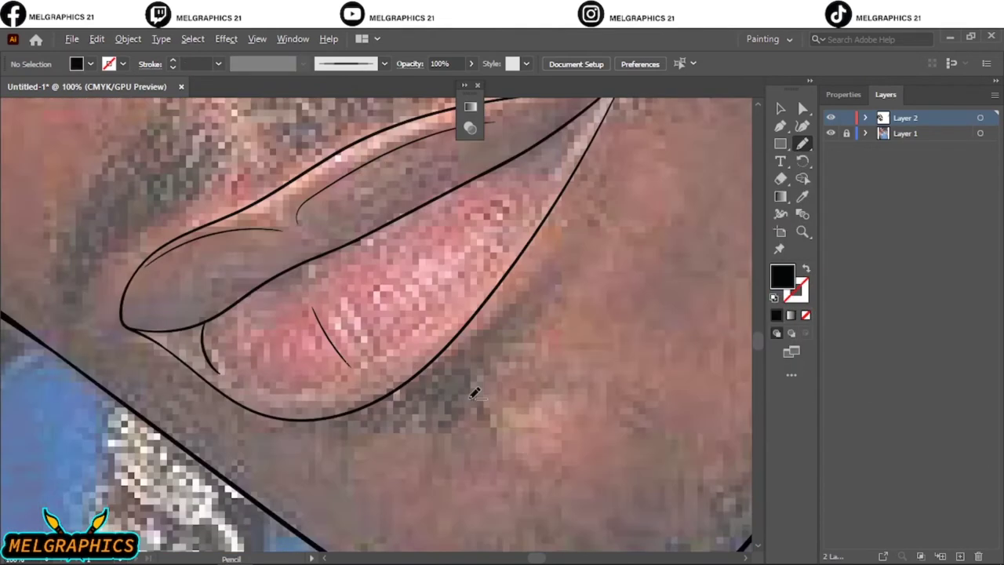
pyautogui.scroll(1, 439, 369)
pyautogui.moveTo(377, 403)
pyautogui.mouseDown()
pyautogui.moveTo(432, 366)
pyautogui.moveTo(428, 444)
pyautogui.mouseUp()
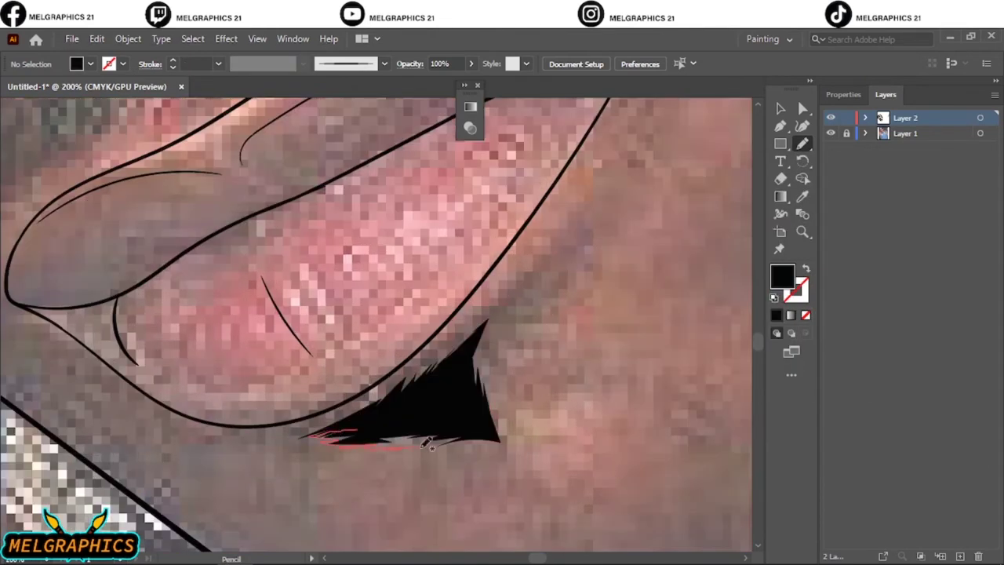
pyautogui.scroll(-5, 379, 404)
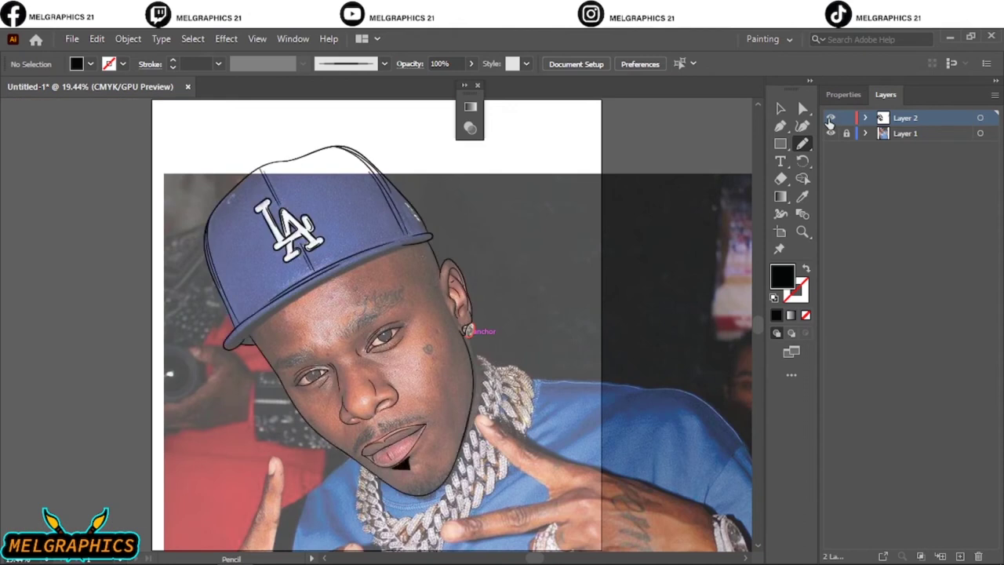
pyautogui.click(830, 118)
pyautogui.scroll(5, 392, 440)
pyautogui.click(830, 118)
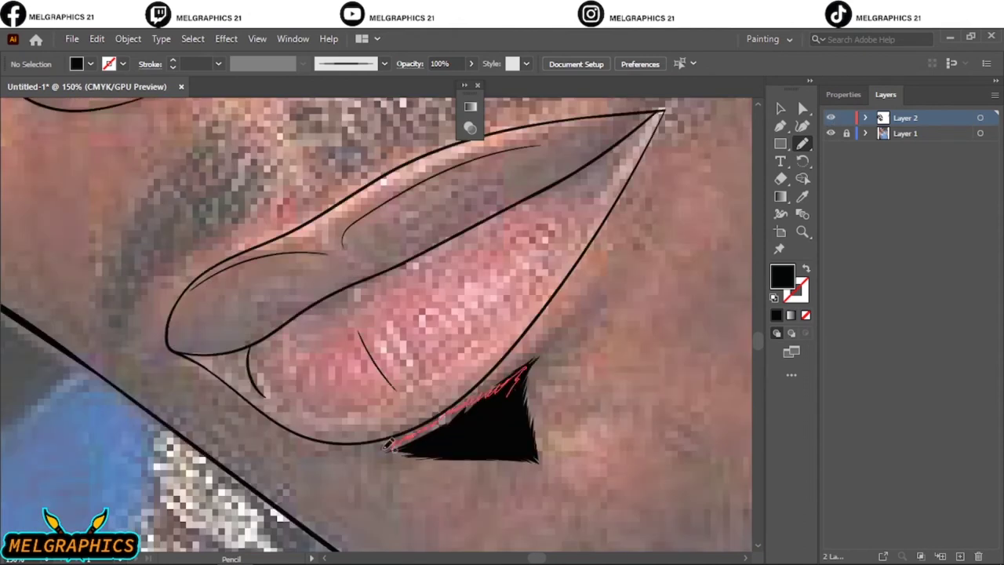
# Step: Extend the lower-lip shadow left and add jagged hairs along the jaw
pyautogui.moveTo(387, 445); pyautogui.dragTo(367, 448)
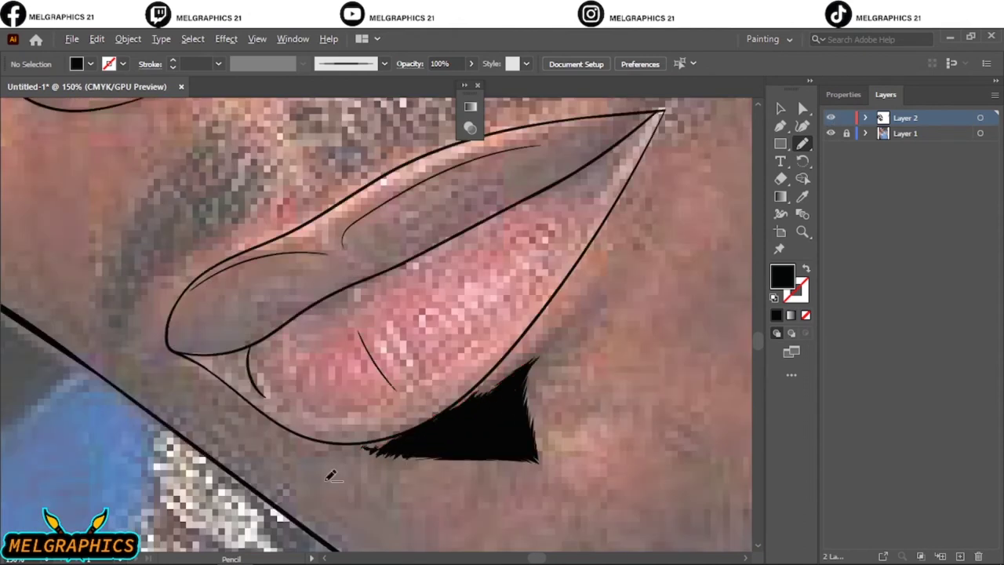
pyautogui.keyDown('alt'); pyautogui.scroll(5, 334, 476); pyautogui.keyUp('alt')
pyautogui.moveTo(710, 253); pyautogui.dragTo(471, 423)
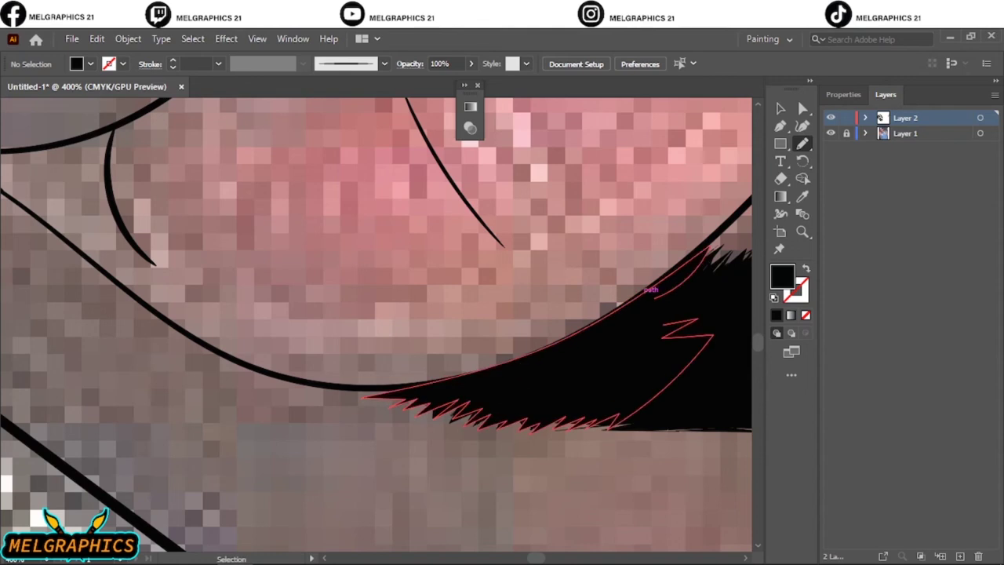
pyautogui.keyDown('alt'); pyautogui.scroll(-6, 471, 423); pyautogui.keyUp('alt')
pyautogui.keyDown('alt'); pyautogui.scroll(3, 430, 505); pyautogui.keyUp('alt')
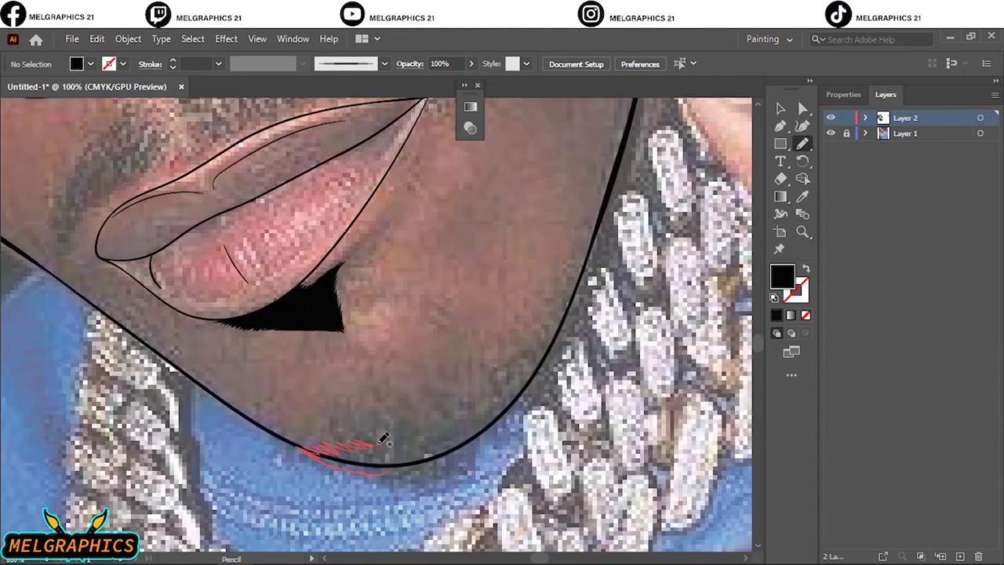
pyautogui.moveTo(476, 437); pyautogui.dragTo(476, 437)
# Step: Draw the solid black chin beard shape and toggle the reference photo to check it
pyautogui.hotkey('ctrl', '-')
pyautogui.hotkey('ctrl', '-')
pyautogui.hotkey('ctrl', '-')
pyautogui.hotkey('ctrl', '+')
pyautogui.hotkey('ctrl', '+')
pyautogui.hotkey('ctrl', '+')
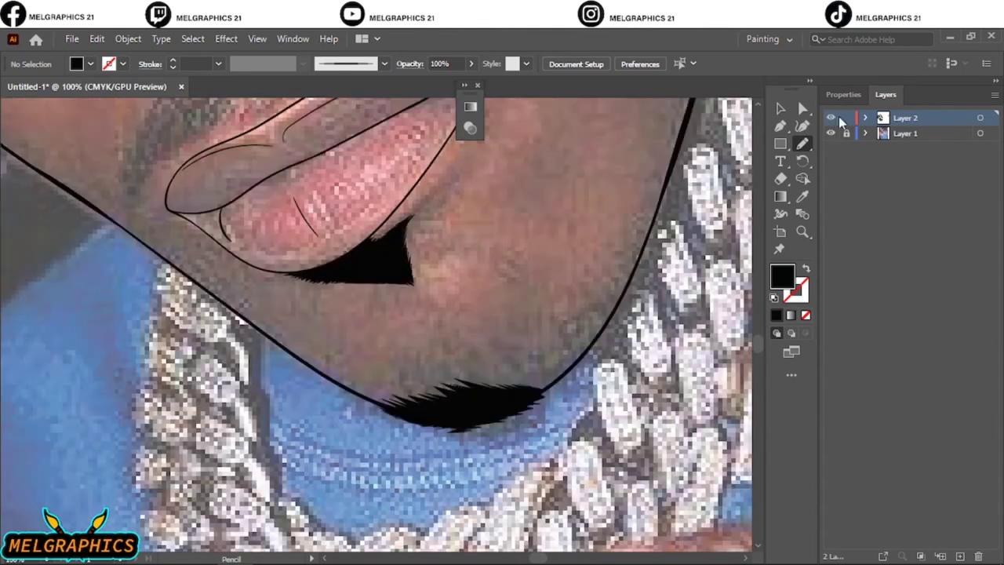
pyautogui.moveTo(600, 323); pyautogui.dragTo(428, 404)
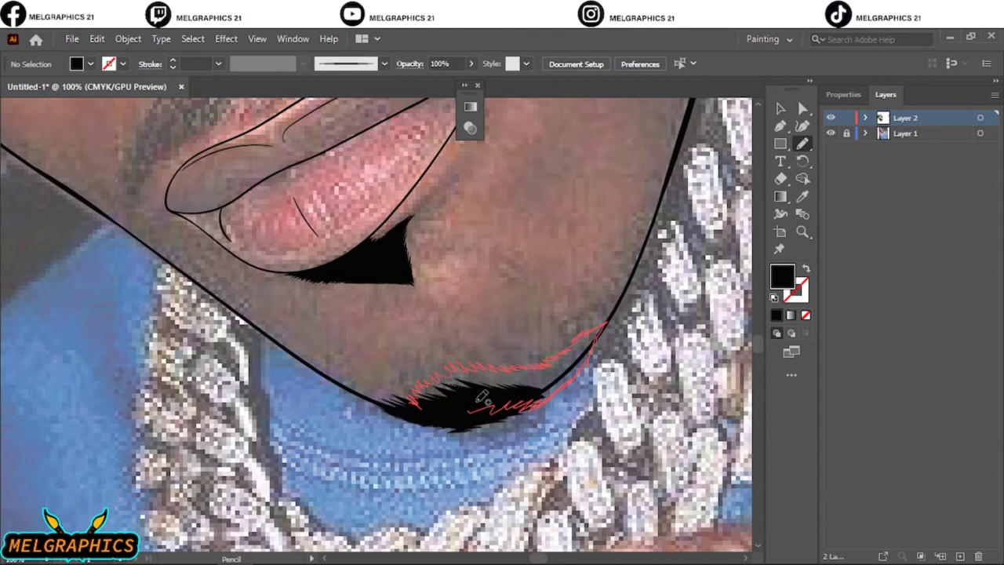
pyautogui.moveTo(520, 363); pyautogui.dragTo(562, 379)
pyautogui.moveTo(484, 425); pyautogui.dragTo(451, 430)
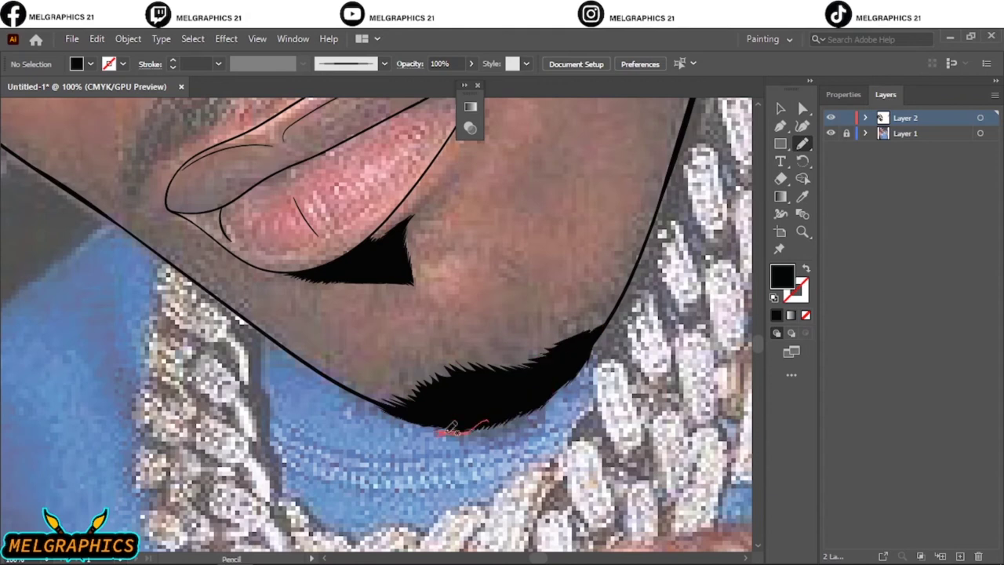
pyautogui.hotkey('ctrl', '0')
pyautogui.click(831, 133)
pyautogui.click(831, 134)
# Step: Refine the beard's jagged edge and trace the spiky top edge of the chin hair
pyautogui.hotkey('ctrl', '+')
pyautogui.hotkey('ctrl', '+')
pyautogui.hotkey('ctrl', '+')
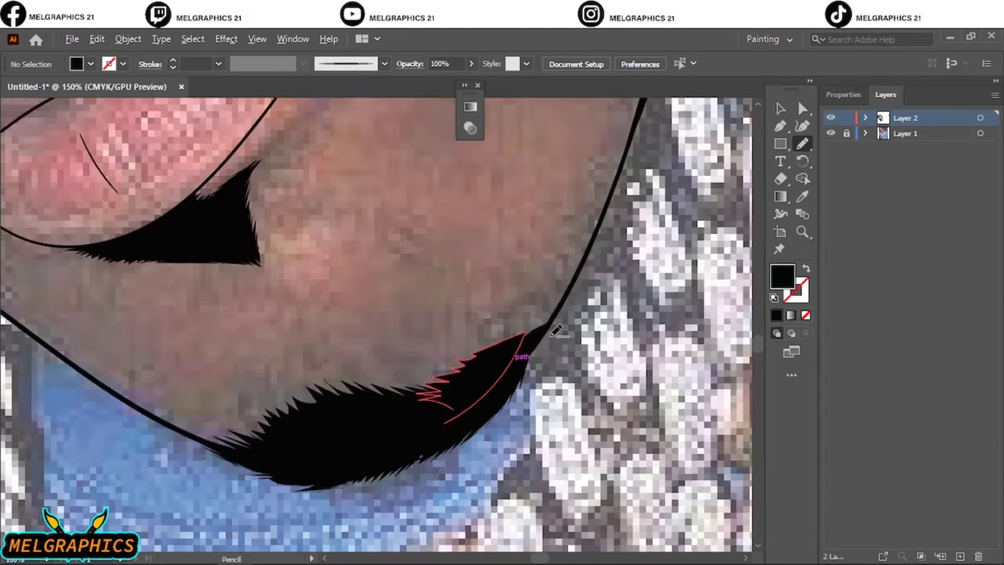
pyautogui.hotkey('ctrl', '+')
pyautogui.hotkey('ctrl', '+')
pyautogui.moveTo(563, 320); pyautogui.dragTo(562, 321)
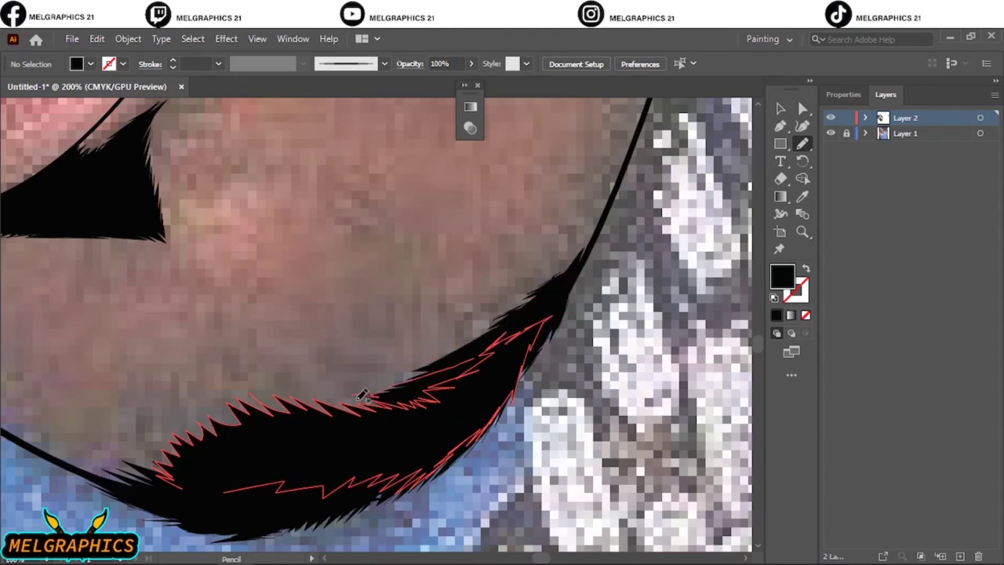
pyautogui.hotkey('ctrl', '0')
pyautogui.keyDown('alt'); pyautogui.scroll(5, 439, 486); pyautogui.keyUp('alt')
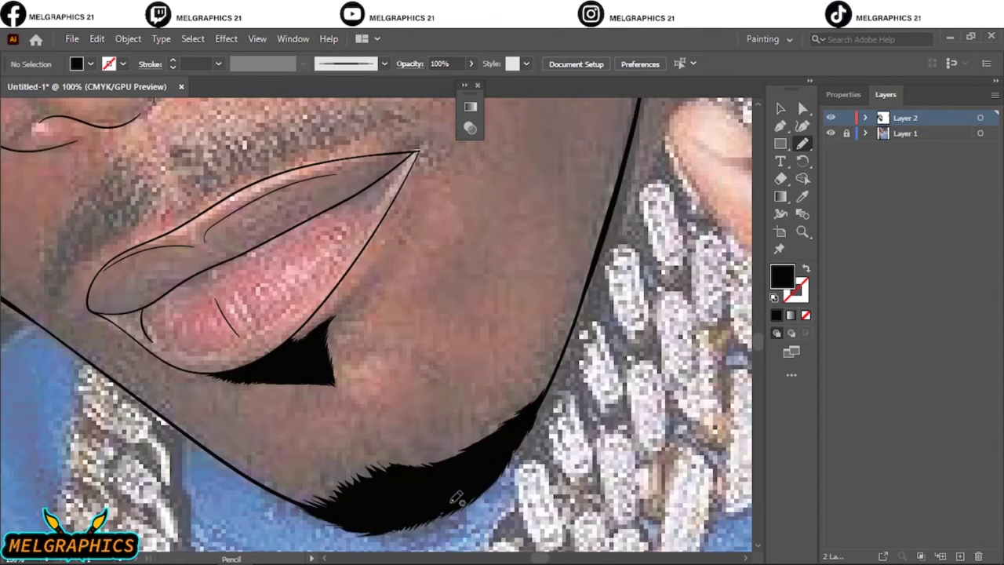
pyautogui.moveTo(529, 408); pyautogui.dragTo(493, 416)
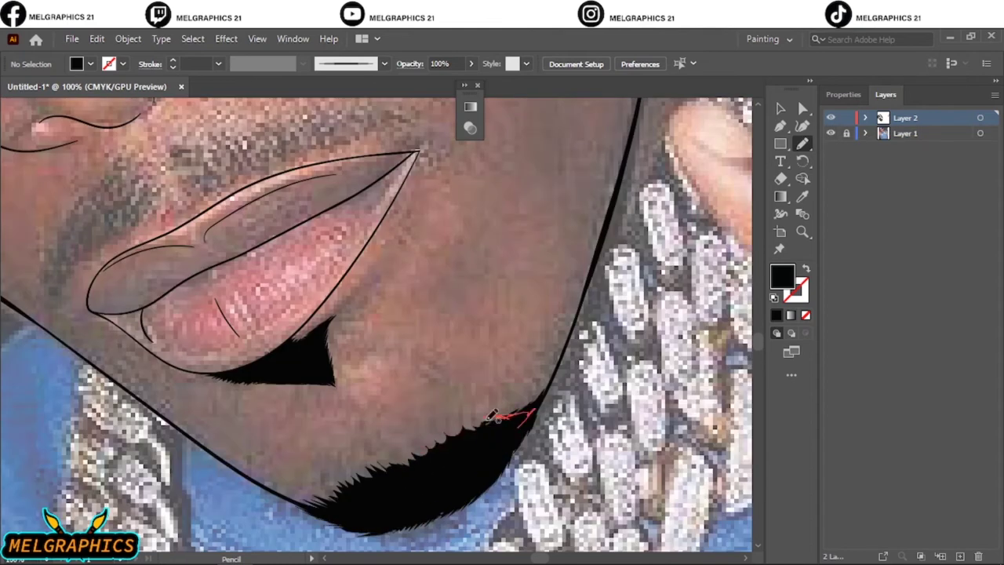
pyautogui.moveTo(377, 449); pyautogui.dragTo(466, 460)
pyautogui.hotkey('ctrl', '0')
# Step: Draw the left and right black mustache shapes above the upper lip
pyautogui.click(831, 133)
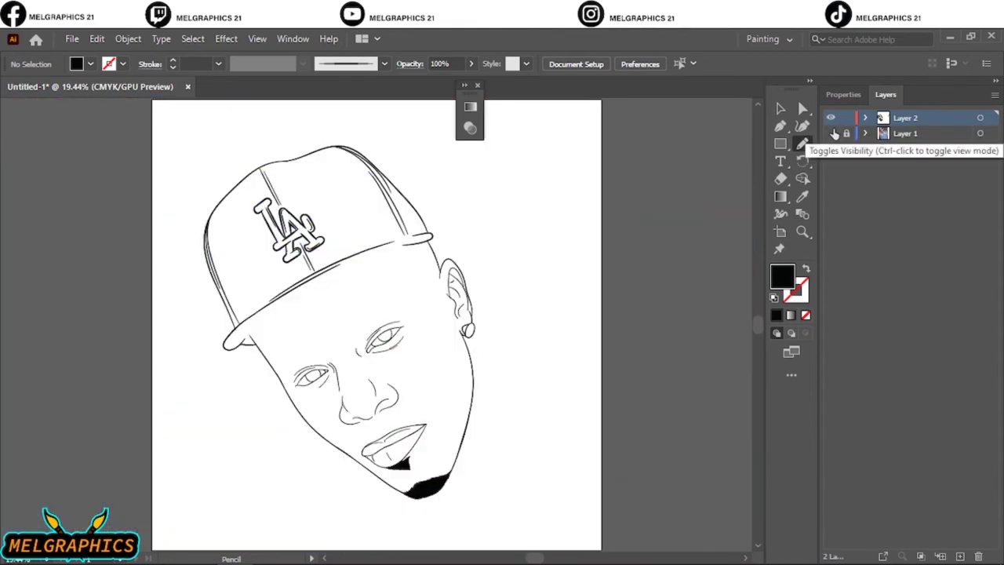
pyautogui.click(831, 134)
pyautogui.keyDown('alt'); pyautogui.scroll(5, 374, 438); pyautogui.keyUp('alt')
pyautogui.keyDown('alt'); pyautogui.scroll(-2, 375, 438); pyautogui.keyUp('alt')
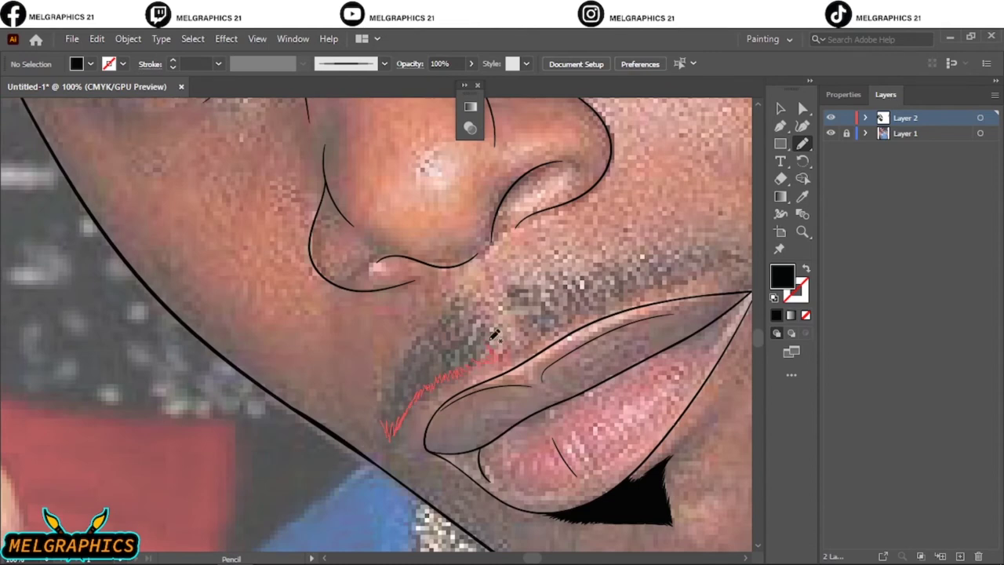
pyautogui.moveTo(434, 336); pyautogui.dragTo(401, 375)
pyautogui.hscroll(5, 357, 314)
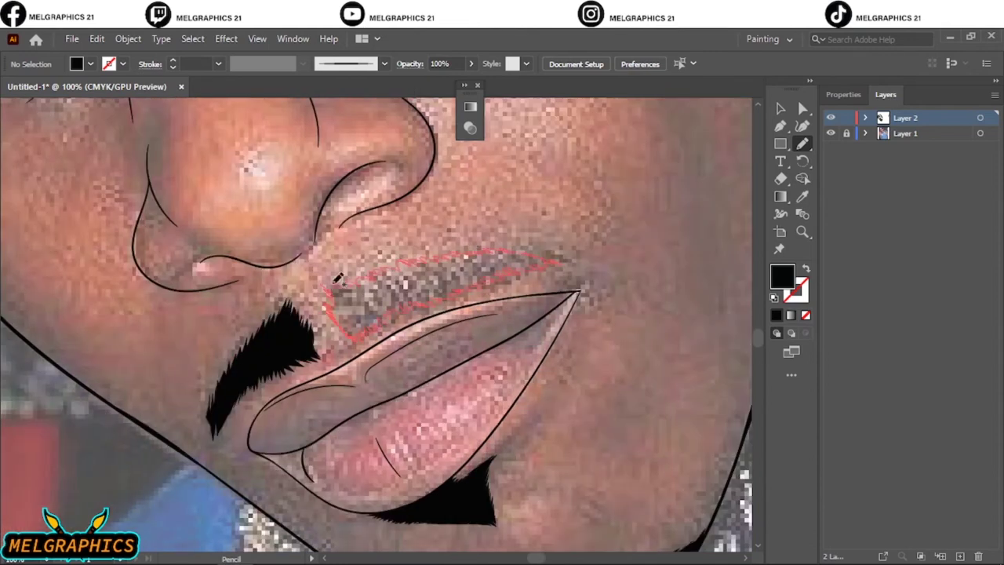
pyautogui.moveTo(337, 279); pyautogui.dragTo(336, 281)
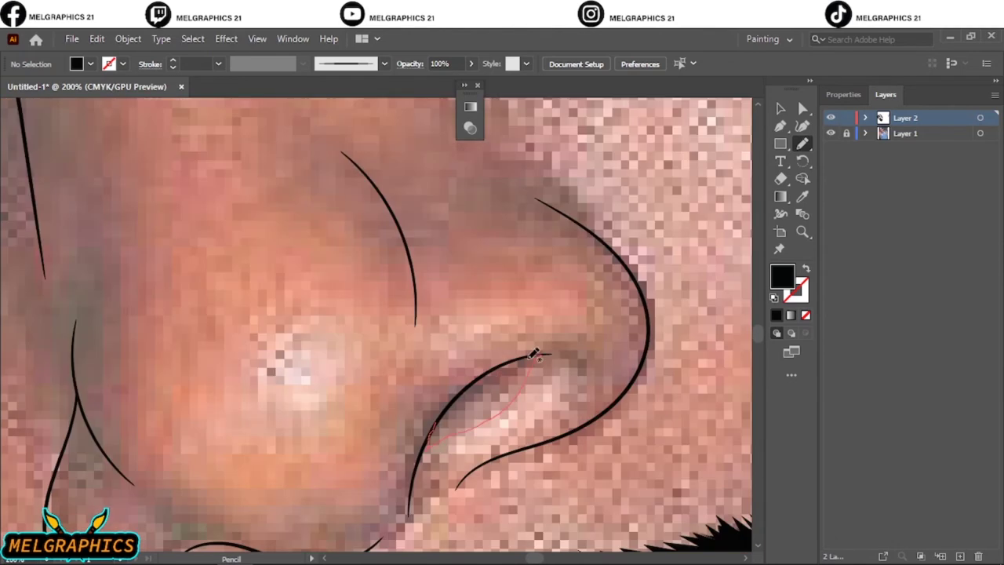
# Step: Undo a stray nostril fill, then extend the nostril line and redraw the lower nose curve
pyautogui.moveTo(534, 355); pyautogui.dragTo(471, 416)
pyautogui.hotkey('ctrl', 'z')
pyautogui.scroll(2, 428, 428)
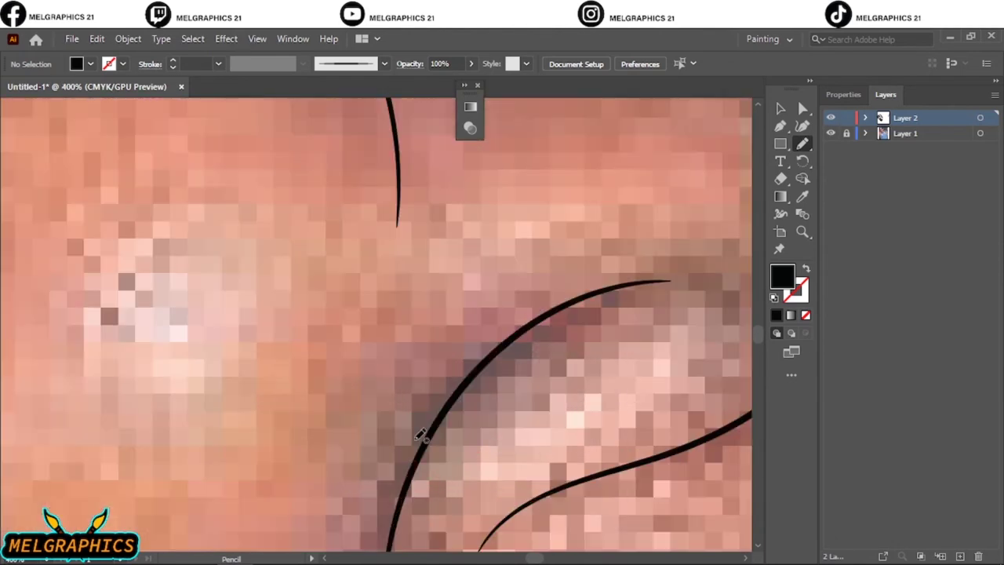
pyautogui.moveTo(644, 295); pyautogui.dragTo(437, 419)
pyautogui.scroll(-2, 437, 419)
pyautogui.scroll(2, 382, 353)
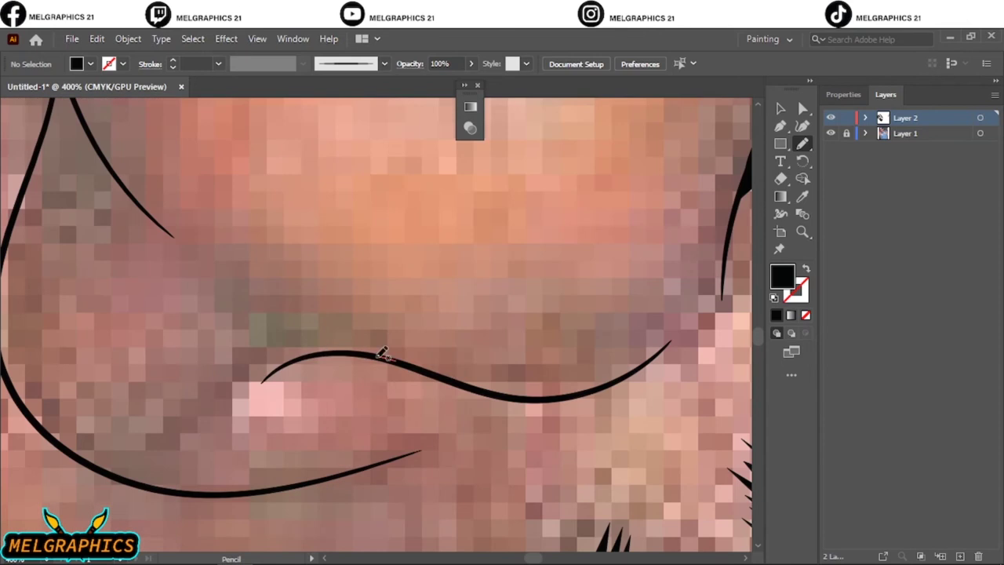
pyautogui.moveTo(454, 378); pyautogui.dragTo(468, 386)
pyautogui.scroll(-5, 369, 353)
pyautogui.scroll(4, 368, 236)
# Step: Trace and fill the first eye's iris solid black with the Pencil, extending it along the eyelid
pyautogui.scroll(1, 369, 235)
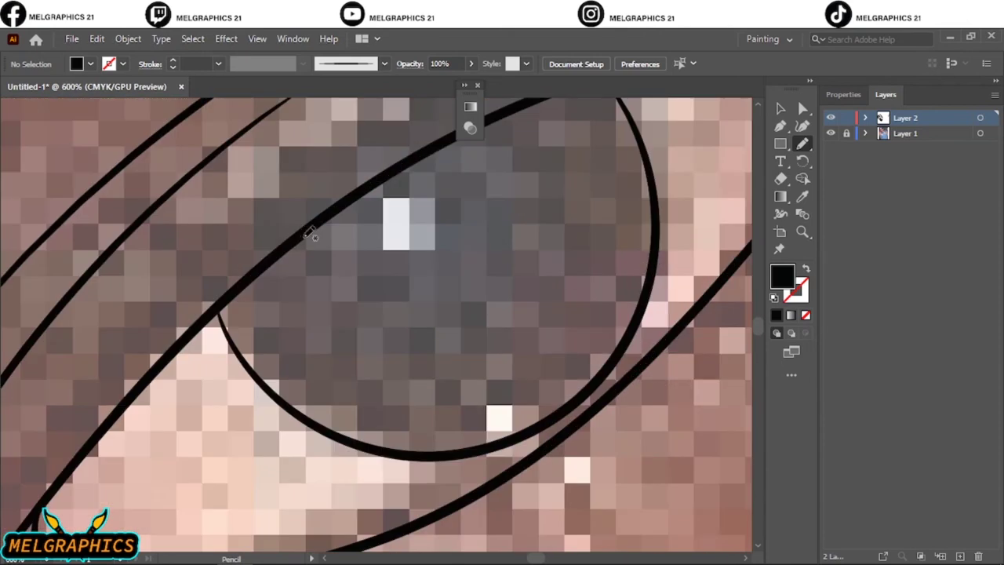
pyautogui.moveTo(304, 232); pyautogui.dragTo(299, 405)
pyautogui.moveTo(549, 90); pyautogui.dragTo(370, 231)
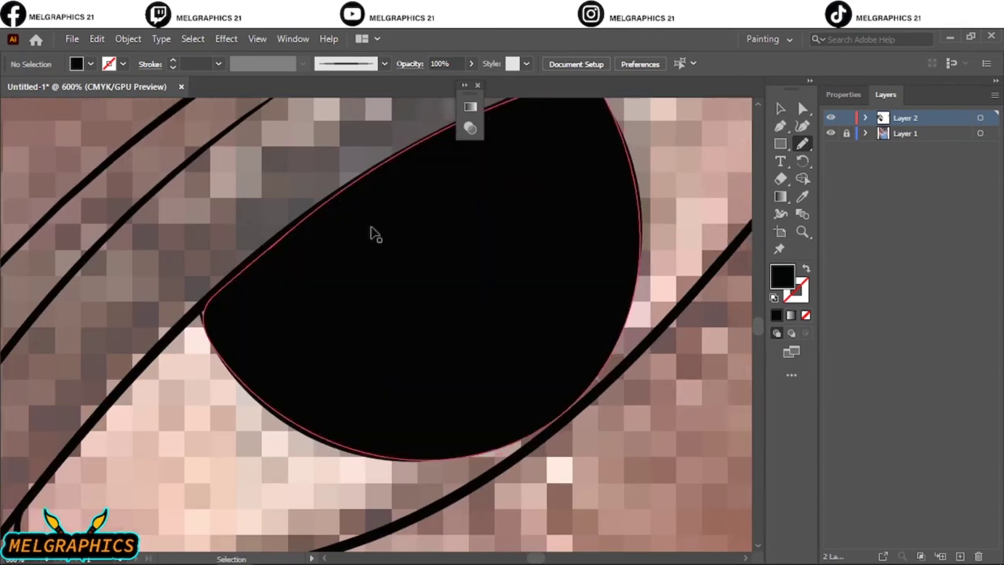
pyautogui.scroll(-4, 370, 231)
pyautogui.scroll(4, 458, 237)
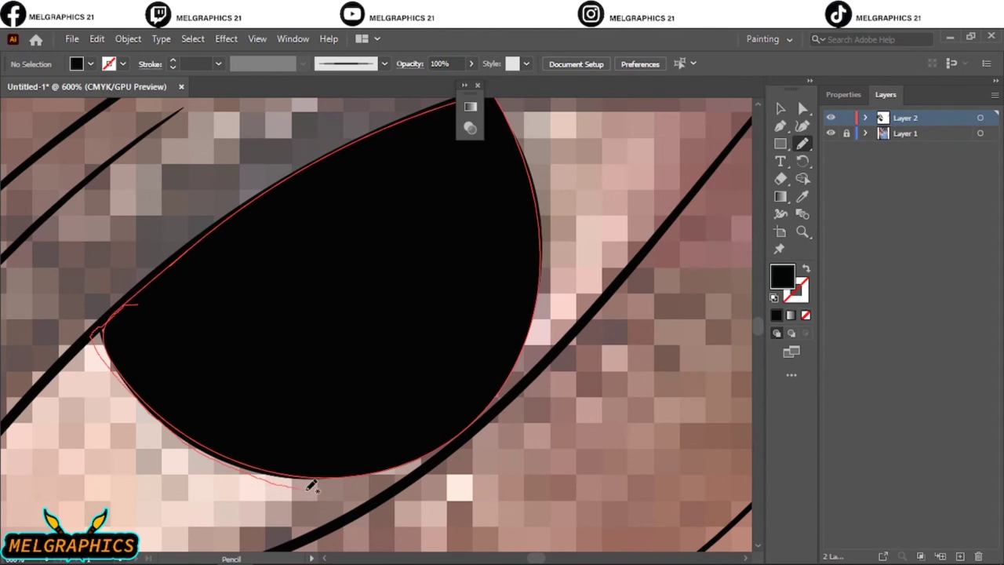
pyautogui.scroll(-2, 358, 240)
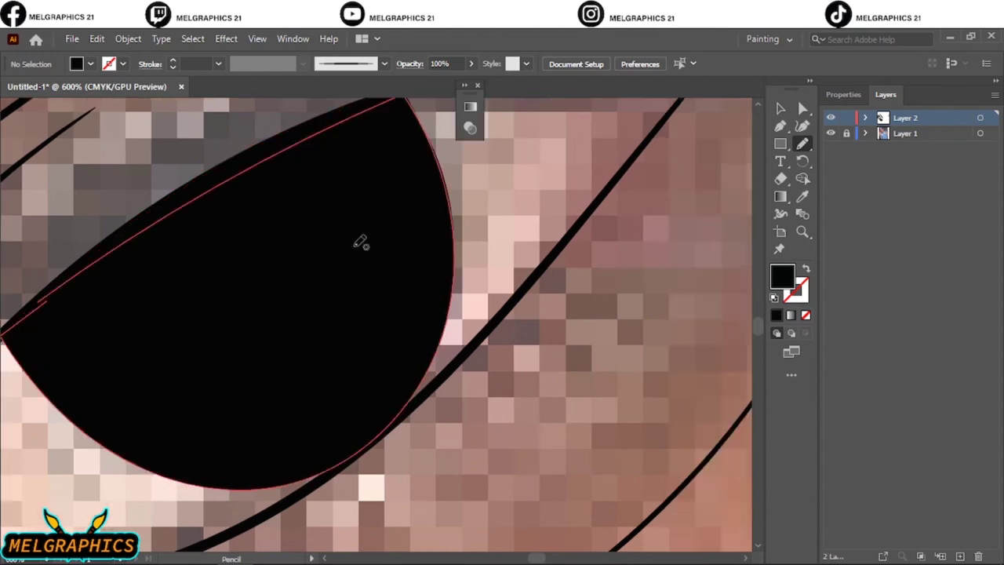
pyautogui.scroll(3, 408, 157)
pyautogui.scroll(-3, 369, 354)
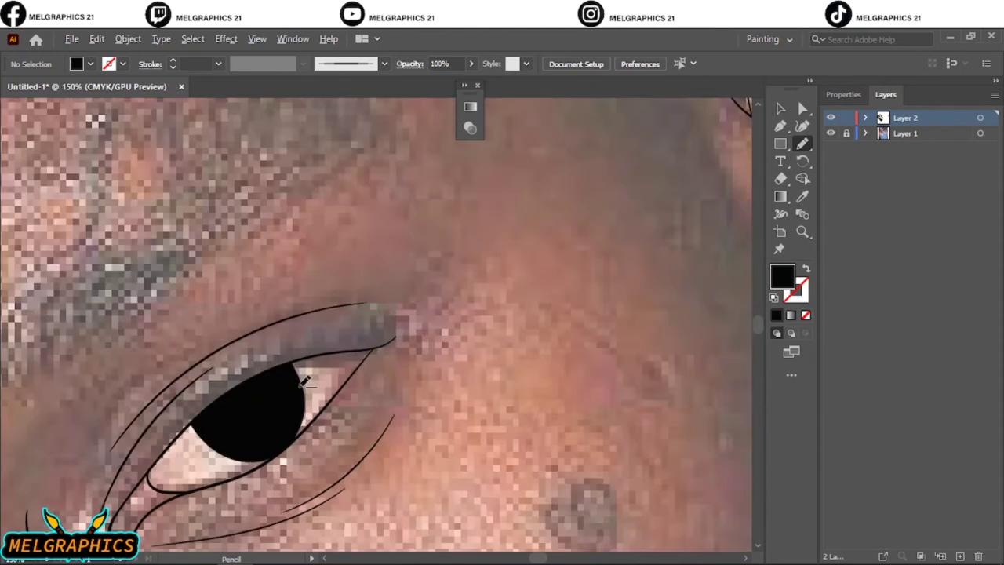
pyautogui.scroll(3, 302, 328)
pyautogui.moveTo(275, 325); pyautogui.dragTo(302, 328)
pyautogui.moveTo(560, 249); pyautogui.dragTo(550, 271)
pyautogui.scroll(-2, 476, 306)
pyautogui.scroll(1, 491, 234)
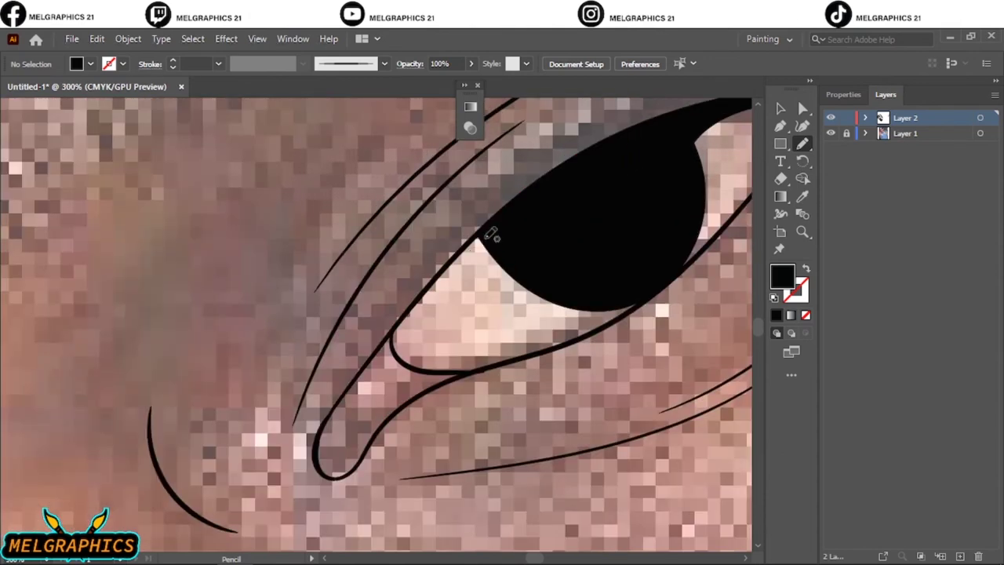
pyautogui.moveTo(397, 337); pyautogui.dragTo(396, 337)
# Step: Trace the other eye's iris as a solid black shape and touch up its bottom edge
pyautogui.scroll(-3, 396, 337)
pyautogui.scroll(4, 243, 339)
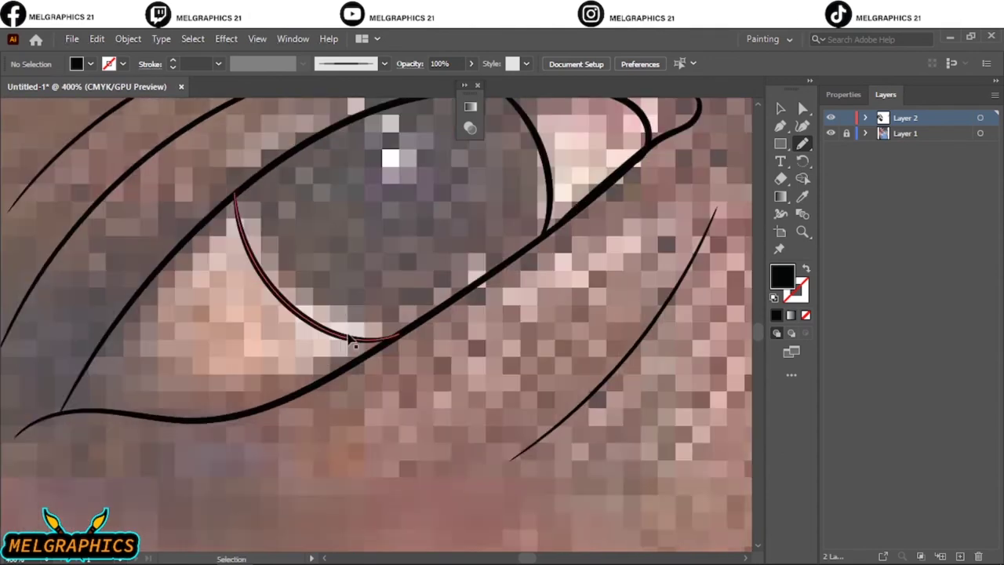
pyautogui.moveTo(259, 321); pyautogui.dragTo(244, 338)
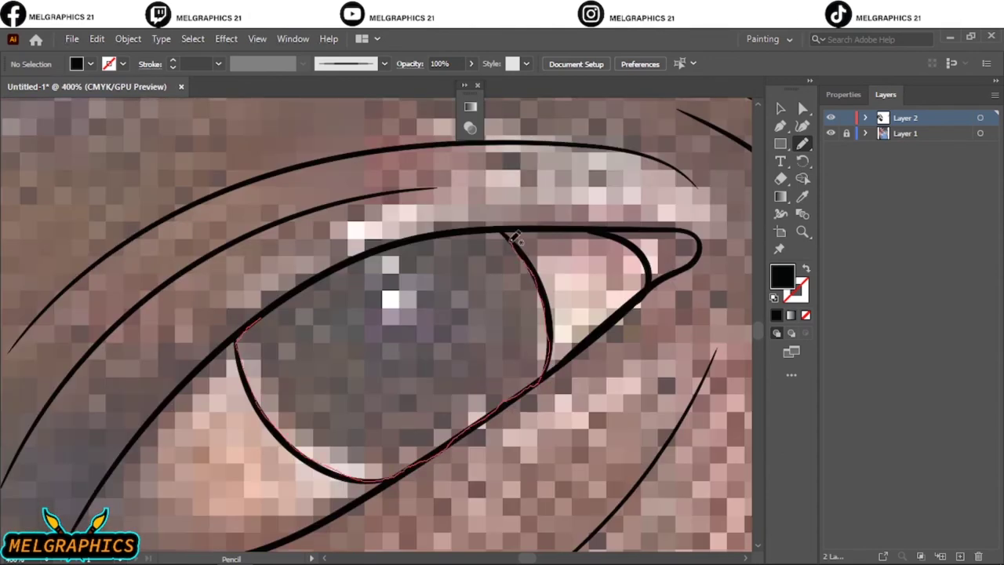
pyautogui.moveTo(331, 276); pyautogui.dragTo(329, 275)
pyautogui.moveTo(337, 466); pyautogui.dragTo(361, 475)
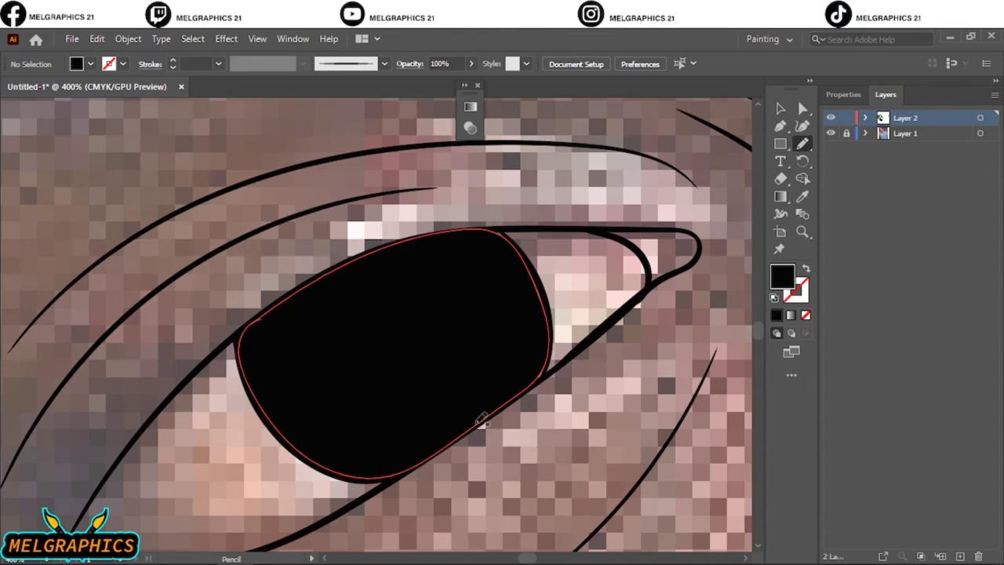
pyautogui.moveTo(557, 324); pyautogui.dragTo(542, 243)
pyautogui.scroll(-3, 470, 314)
pyautogui.scroll(3, 354, 302)
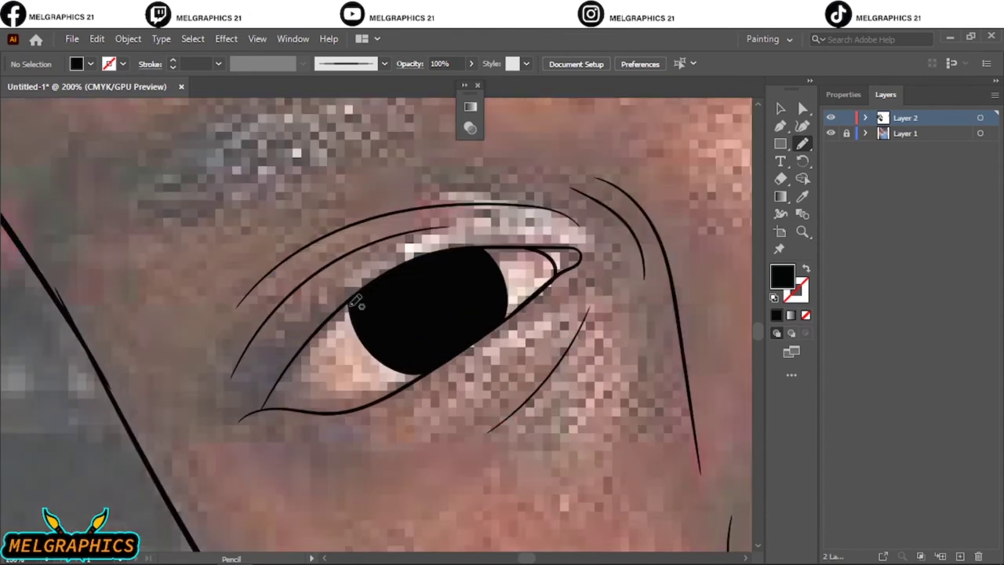
# Step: Thicken the lower eyelid line into a filled shape and sharpen the eye corner
pyautogui.moveTo(278, 383); pyautogui.dragTo(283, 385)
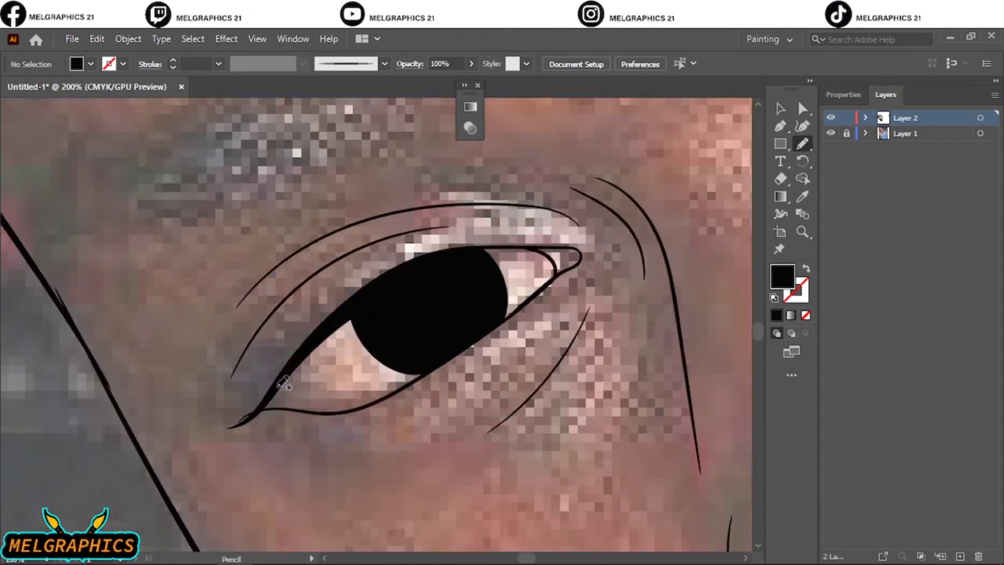
pyautogui.scroll(2, 313, 291)
pyautogui.moveTo(314, 291); pyautogui.dragTo(369, 235)
# Step: Trace closed, black-filled spiky eyebrow shapes over the right and left eyes with the Pencil
pyautogui.scroll(-4, 369, 236)
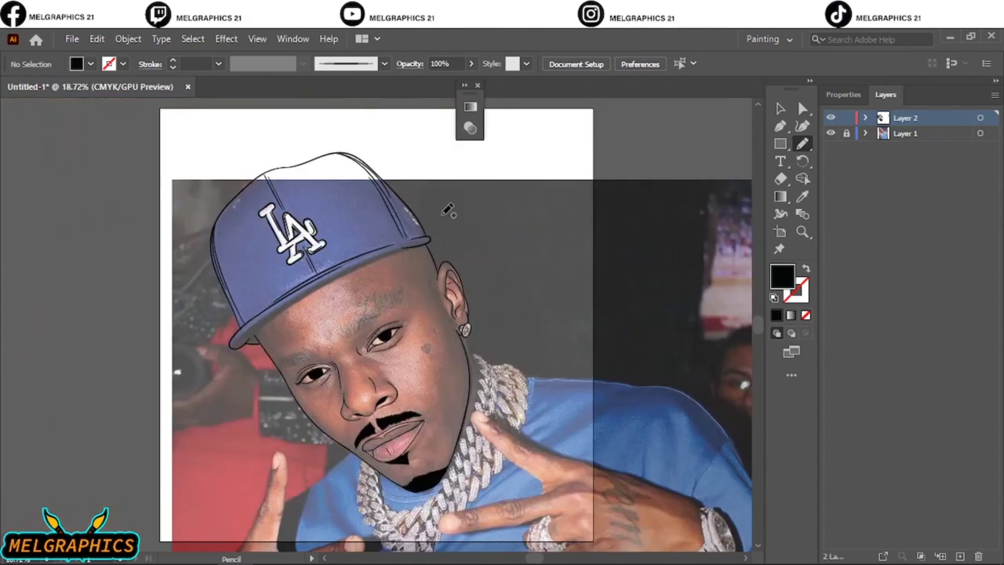
pyautogui.scroll(3, 366, 322)
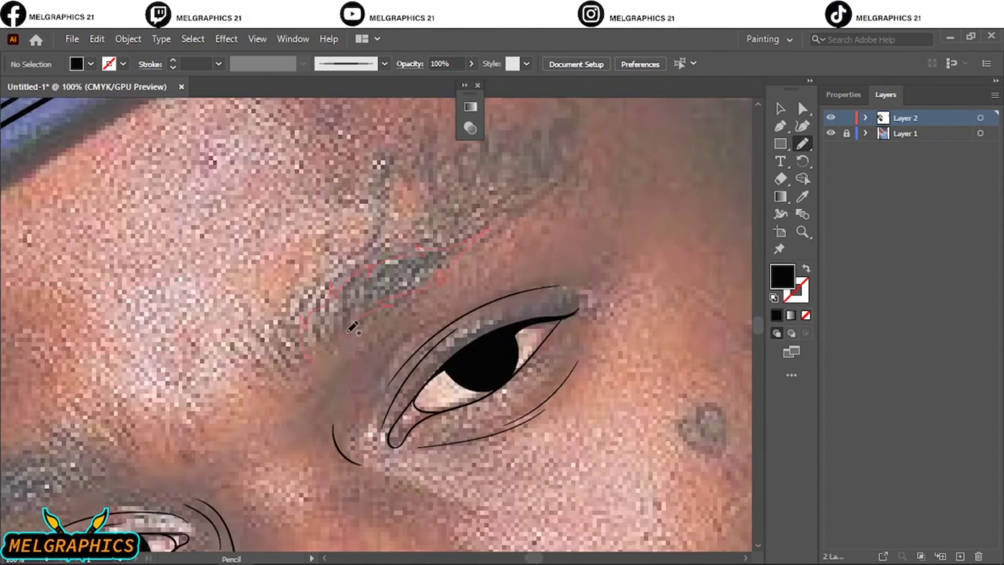
pyautogui.moveTo(353, 328); pyautogui.dragTo(347, 336)
pyautogui.scroll(-4, 375, 318)
pyautogui.scroll(3, 310, 361)
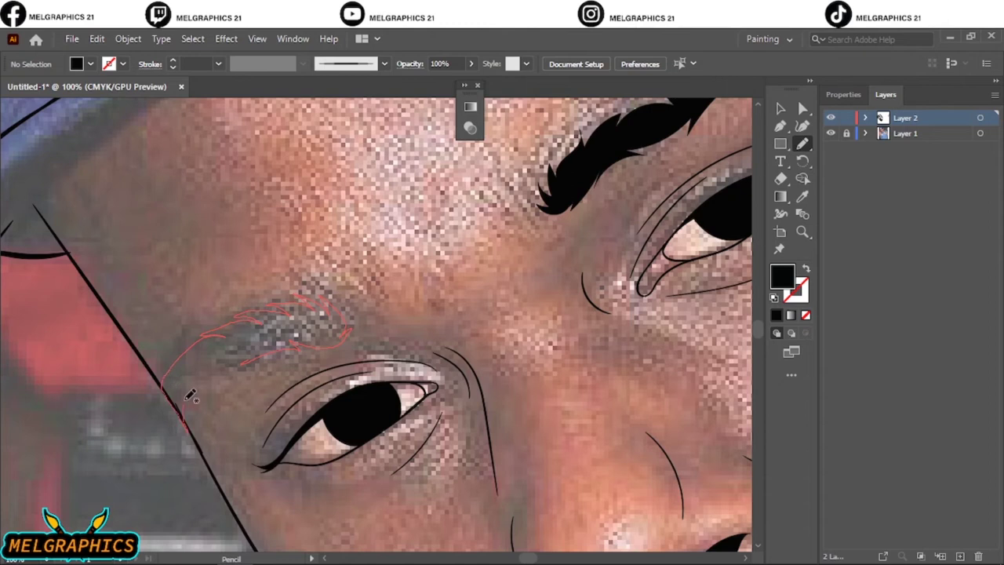
pyautogui.moveTo(190, 395); pyautogui.dragTo(188, 399)
pyautogui.scroll(-2, 188, 398)
pyautogui.scroll(-2, 188, 398)
# Step: Paintbrush a heart tattoo over the cheek mole and give its outline a 5 pt stroke
pyautogui.press('b')
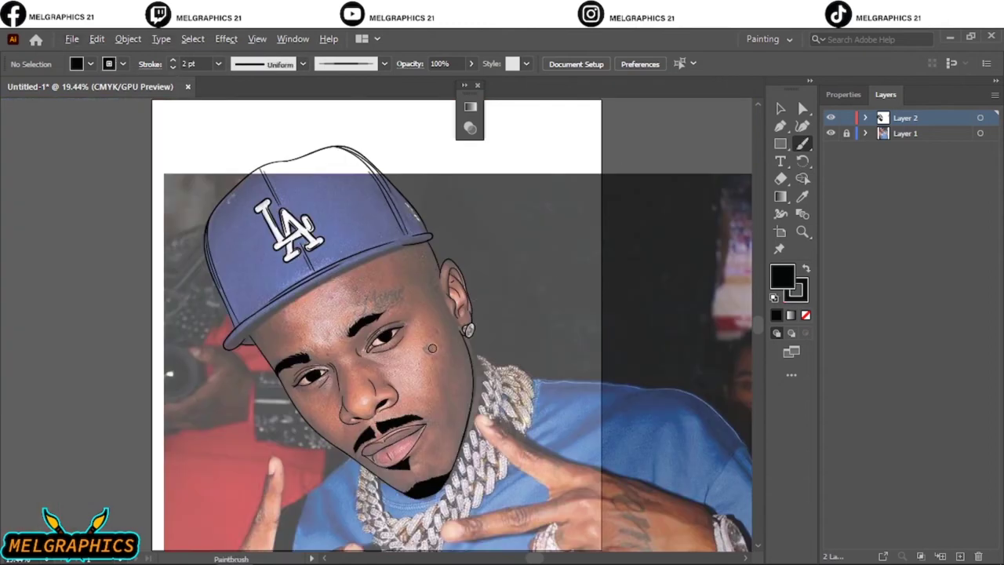
pyautogui.scroll(5, 431, 348)
pyautogui.moveTo(404, 366); pyautogui.dragTo(402, 345)
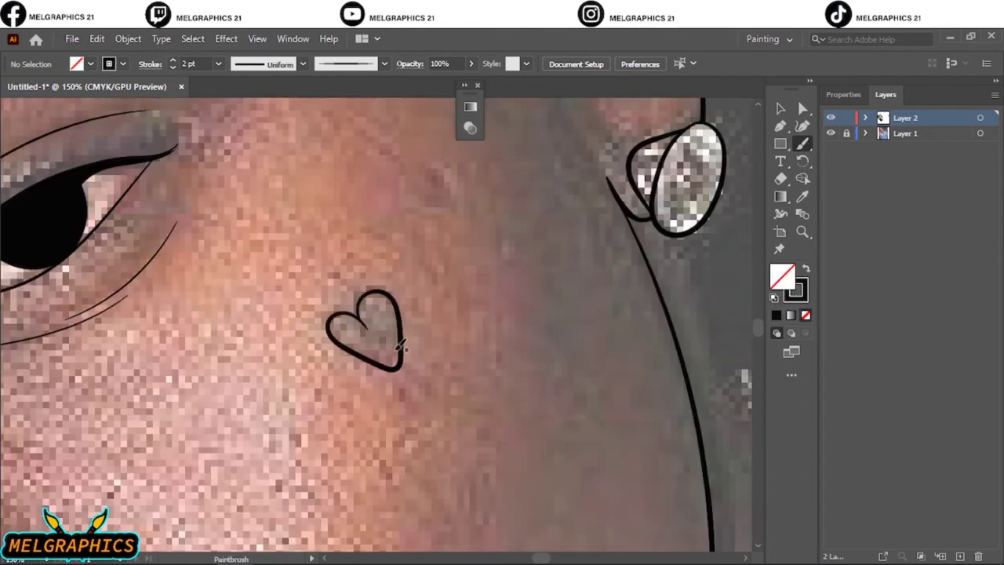
pyautogui.scroll(-3, 377, 314)
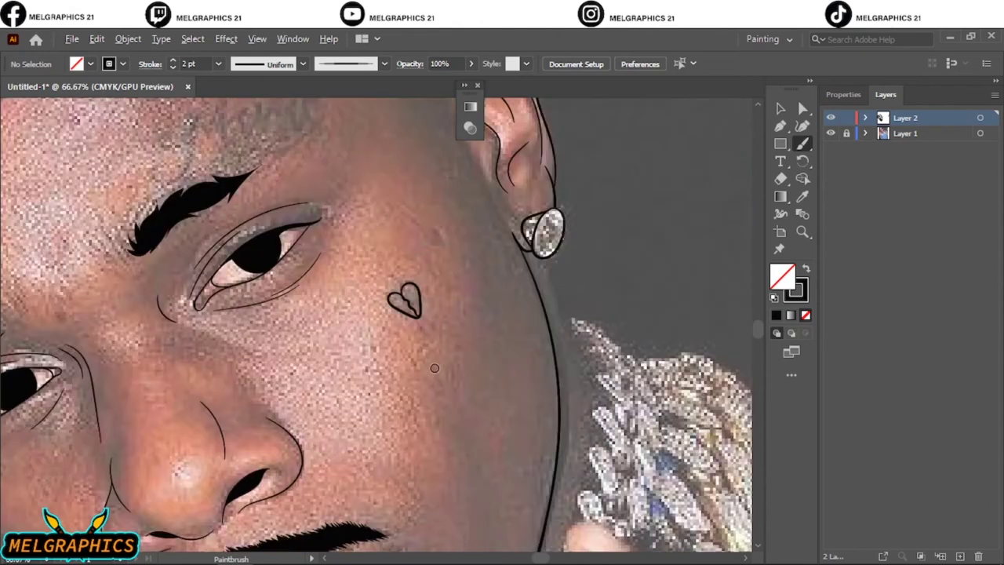
pyautogui.scroll(3, 325, 285)
pyautogui.press('v')
pyautogui.click(339, 214)
pyautogui.click(172, 60)
pyautogui.click(546, 280)
pyautogui.scroll(-3, 547, 280)
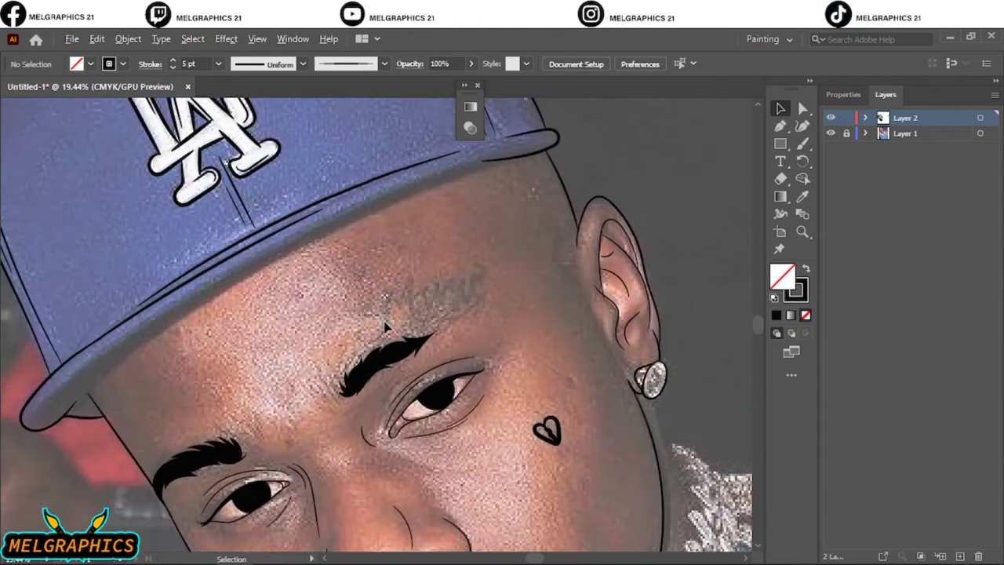
pyautogui.scroll(3, 416, 314)
# Step: Brush hooked, tapered script tattoo strokes on the forehead above the eyebrow
pyautogui.press('b')
pyautogui.moveTo(239, 393)
pyautogui.mouseDown()
pyautogui.moveTo(249, 302)
pyautogui.moveTo(281, 339)
pyautogui.mouseUp()
pyautogui.moveTo(284, 262)
pyautogui.mouseDown()
pyautogui.moveTo(296, 374)
pyautogui.moveTo(463, 157)
pyautogui.moveTo(396, 271)
pyautogui.mouseUp()
pyautogui.scroll(3, 424, 365)
pyautogui.moveTo(326, 114); pyautogui.dragTo(389, 242)
pyautogui.scroll(-2, 369, 245)
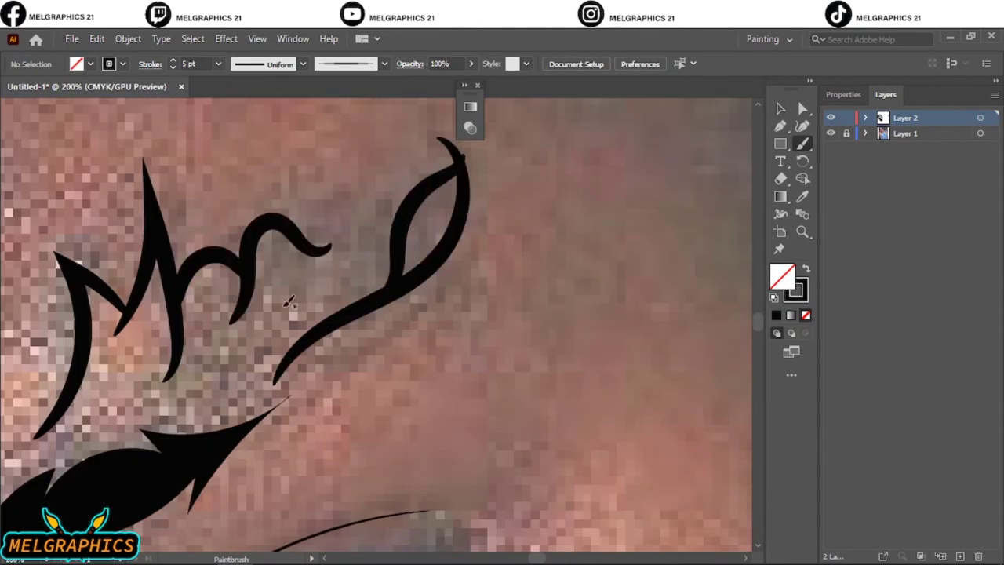
pyautogui.moveTo(377, 196); pyautogui.dragTo(286, 306)
pyautogui.scroll(-5, 235, 337)
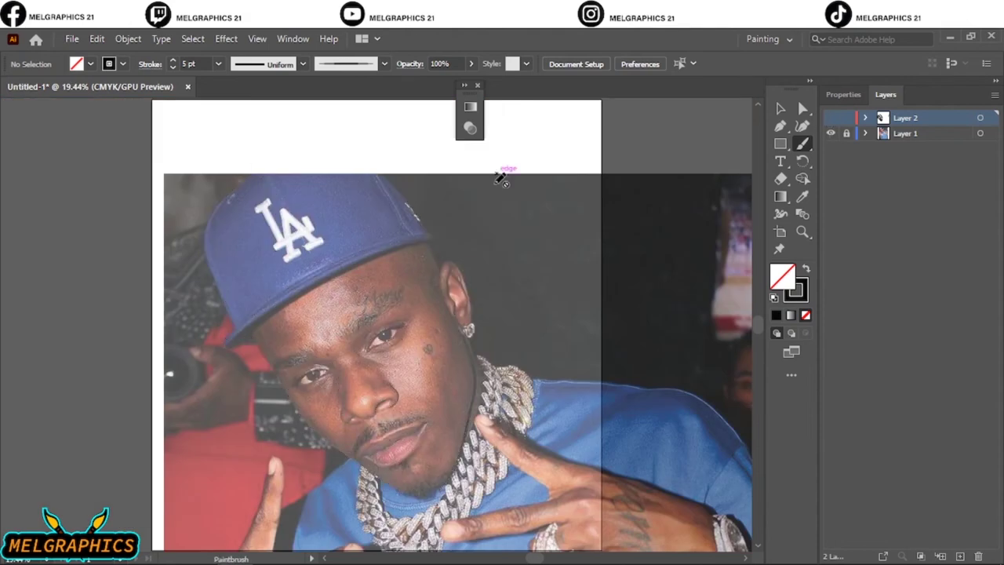
pyautogui.scroll(8, 470, 302)
# Step: Fit the whole drawing in view and briefly hide the reference photo to review it
pyautogui.hotkey('ctrl', '0')
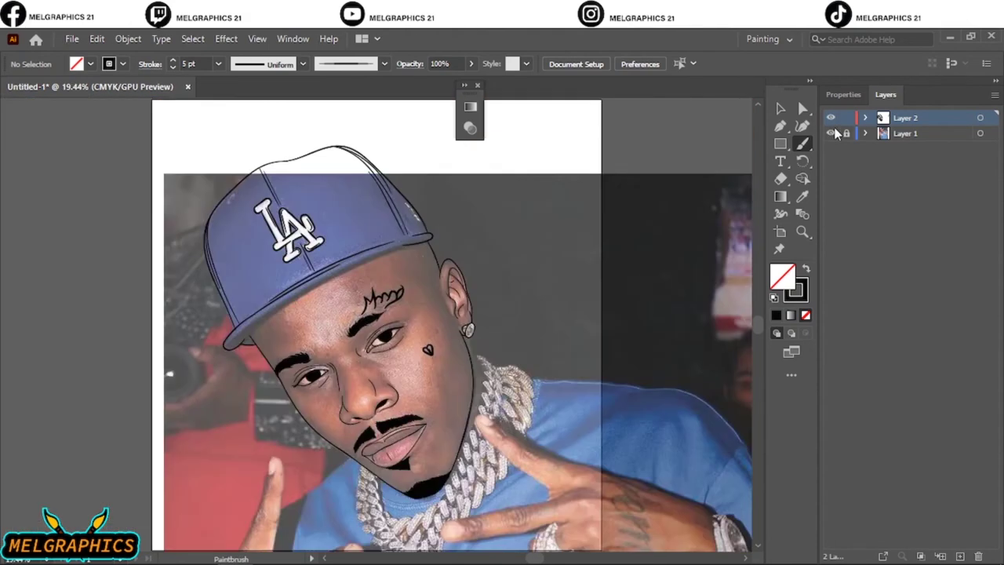
pyautogui.click(831, 134)
pyautogui.click(831, 134)
pyautogui.scroll(6, 278, 355)
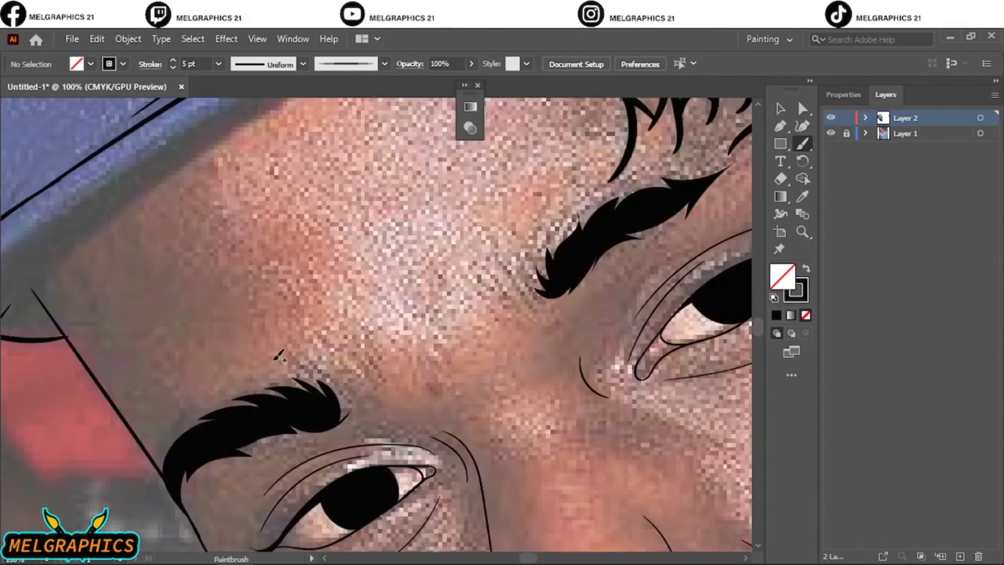
# Step: Add fine 0.75 pt hair strokes along the inner ends of the eyebrows
pyautogui.click(174, 69)
pyautogui.click(174, 68)
pyautogui.click(173, 68)
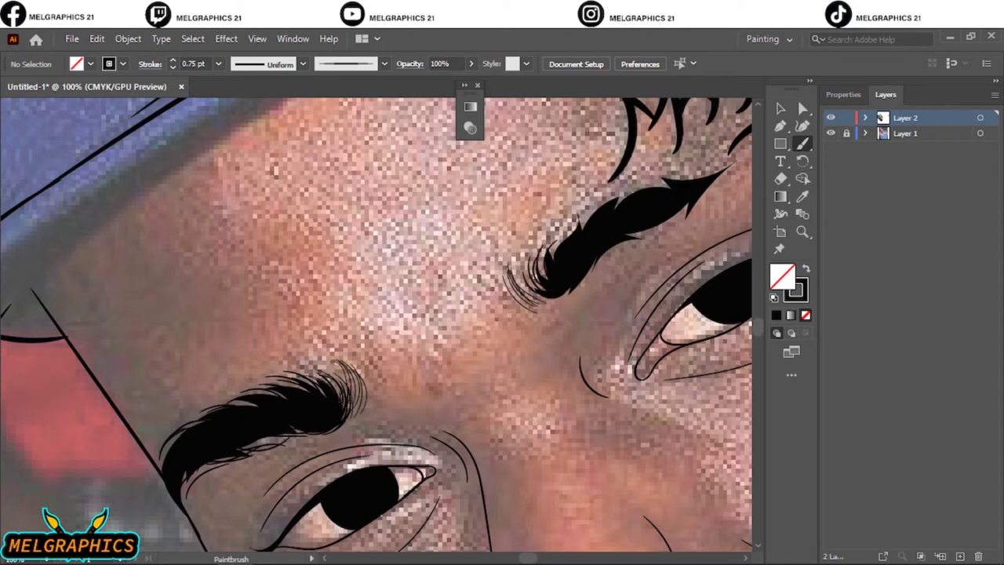
pyautogui.moveTo(582, 227); pyautogui.dragTo(697, 177)
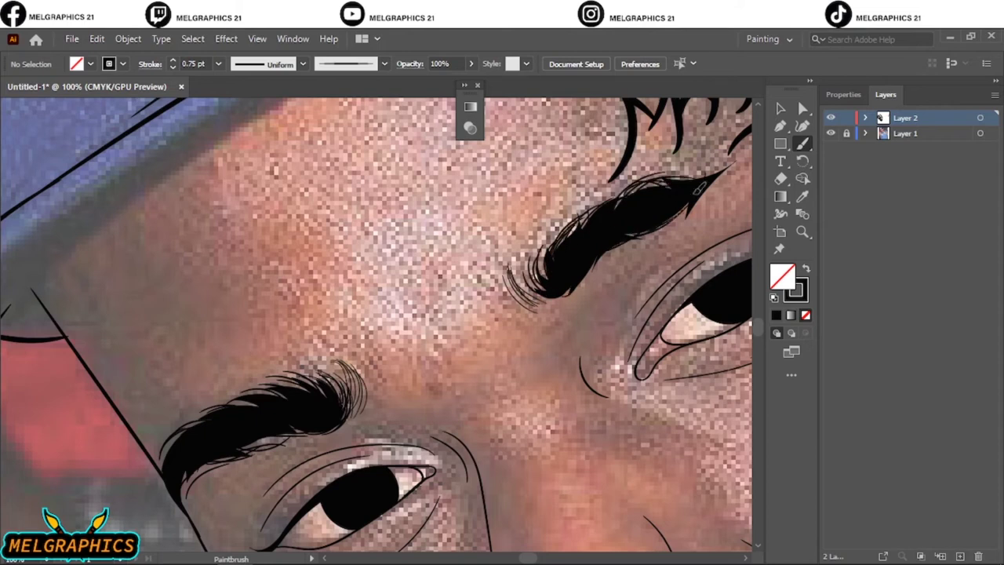
pyautogui.scroll(-5, 377, 322)
pyautogui.click(831, 134)
# Step: Set the Pencil to a black fill with no stroke
pyautogui.click(831, 134)
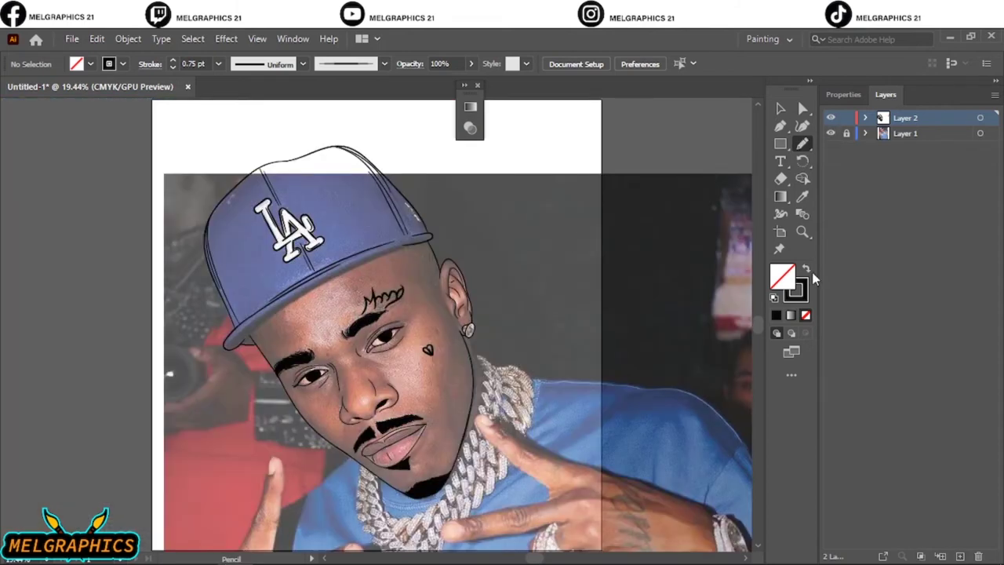
pyautogui.press('n')
pyautogui.doubleClick(782, 276)
pyautogui.click(892, 210)
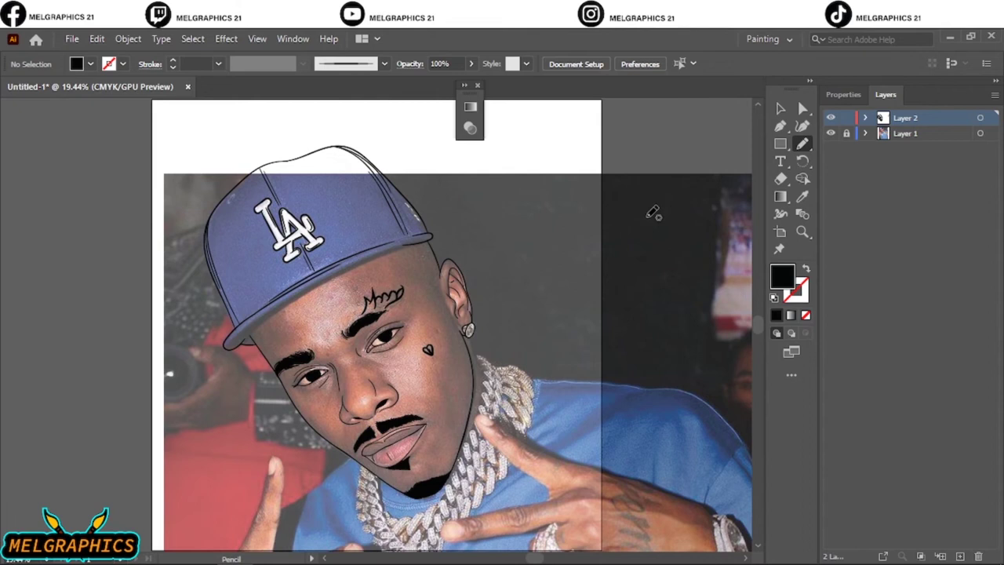
# Step: Draw solid black shadow shapes under the cap brim, its hooked tip and along the bill
pyautogui.scroll(5, 321, 290)
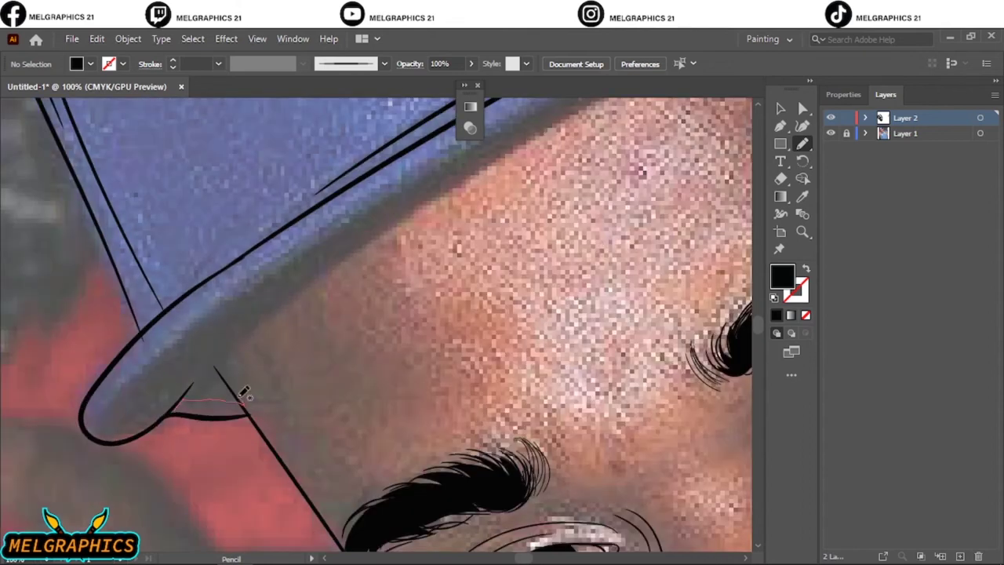
pyautogui.moveTo(119, 438); pyautogui.dragTo(114, 441)
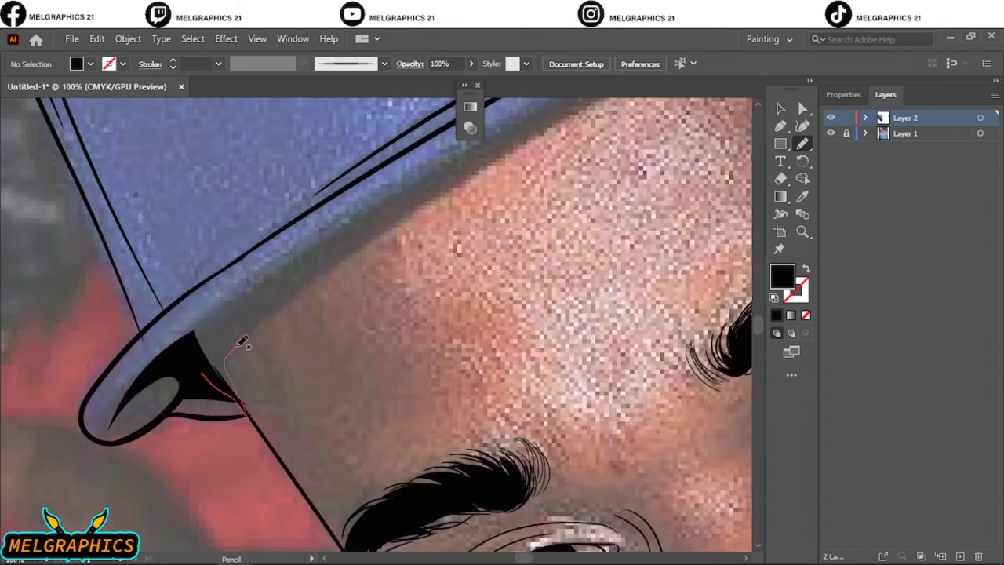
pyautogui.moveTo(214, 365); pyautogui.dragTo(210, 369)
pyautogui.scroll(-5, 188, 361)
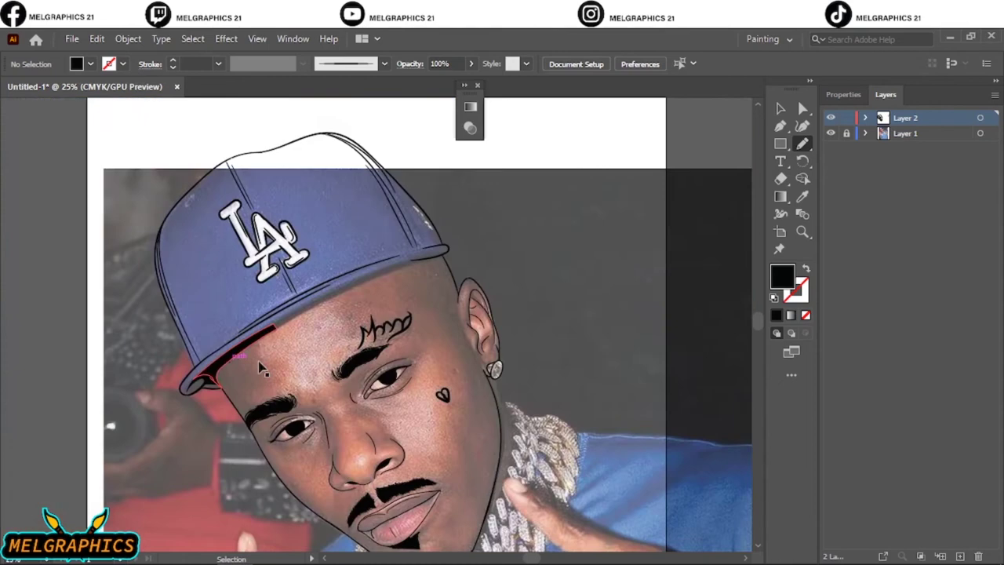
pyautogui.scroll(3, 167, 355)
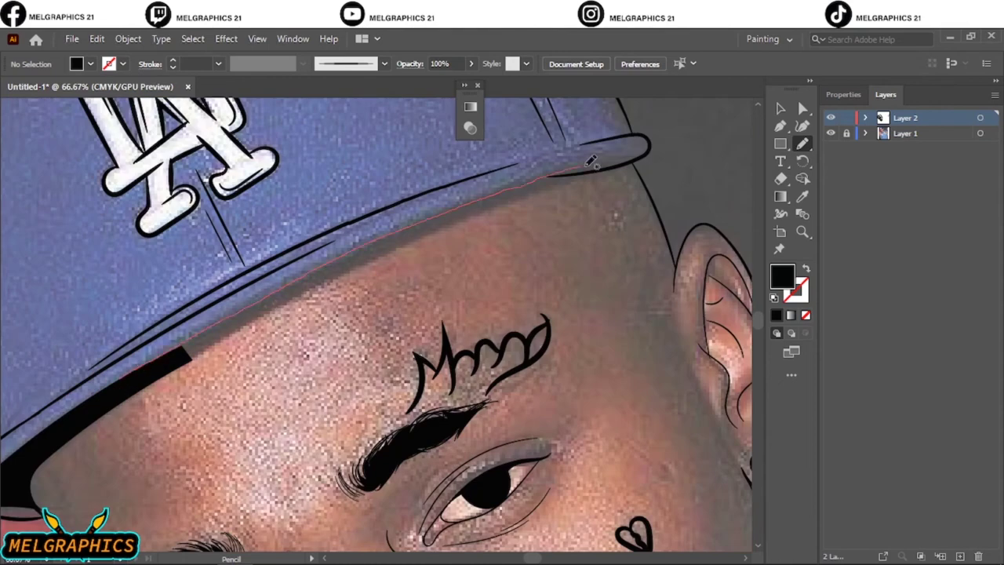
pyautogui.moveTo(208, 351); pyautogui.dragTo(195, 354)
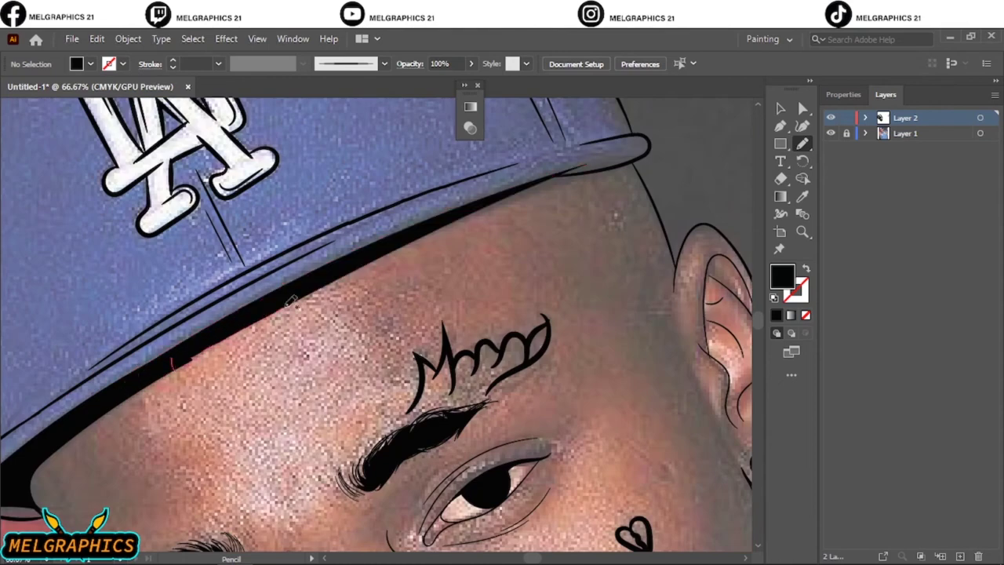
pyautogui.scroll(3, 188, 365)
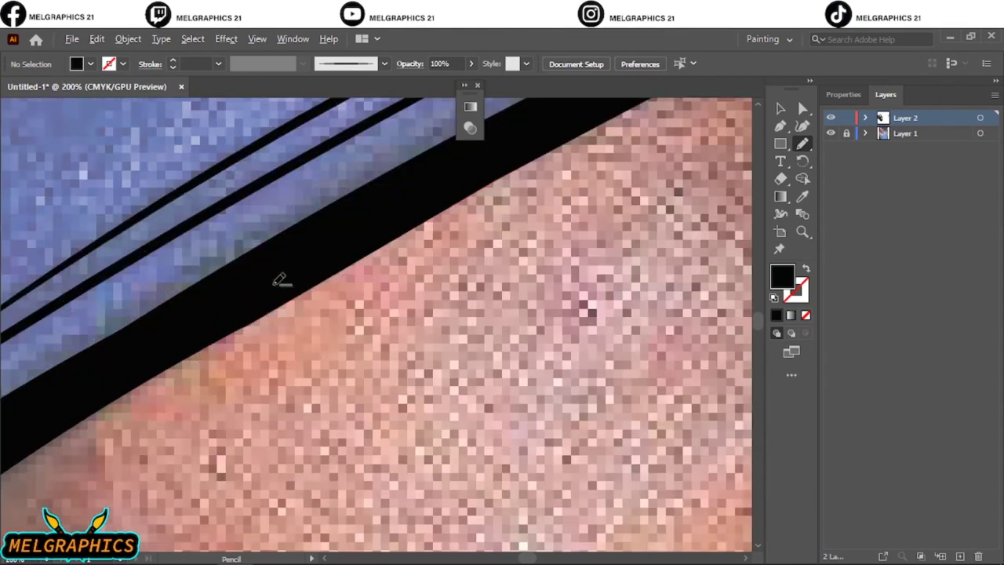
pyautogui.scroll(-3, 283, 280)
pyautogui.scroll(3, 363, 287)
pyautogui.moveTo(342, 297)
pyautogui.mouseDown()
pyautogui.moveTo(611, 216)
pyautogui.moveTo(533, 227)
pyautogui.mouseUp()
# Step: Review the full drawing without the reference, then restore black outlines with no fill for the Paintbrush
pyautogui.hotkey('ctrl', '0')
pyautogui.click(831, 134)
pyautogui.click(831, 133)
pyautogui.scroll(4, 306, 267)
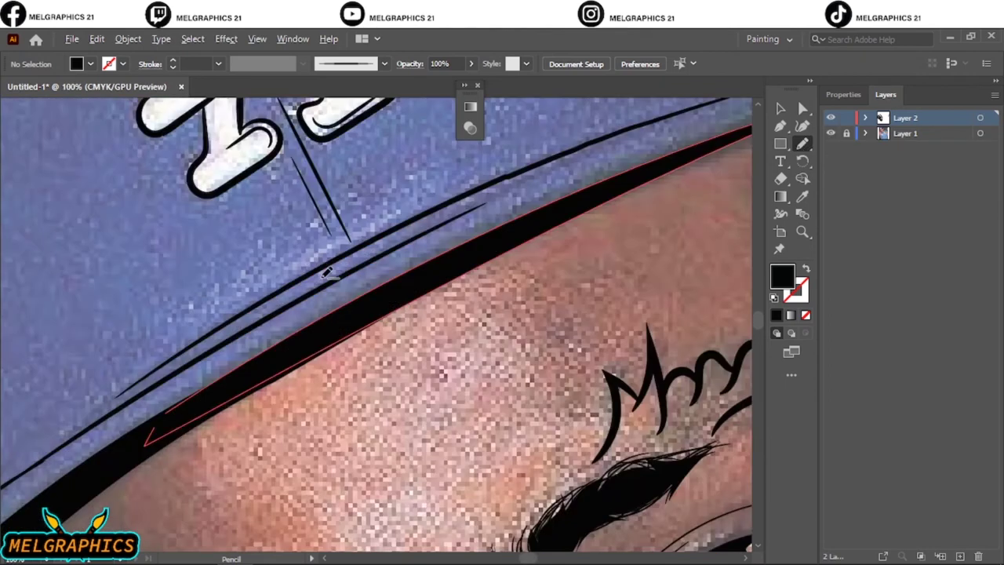
pyautogui.press('b')
pyautogui.hotkey('shift', 'x')
pyautogui.hotkey('ctrl', '0')
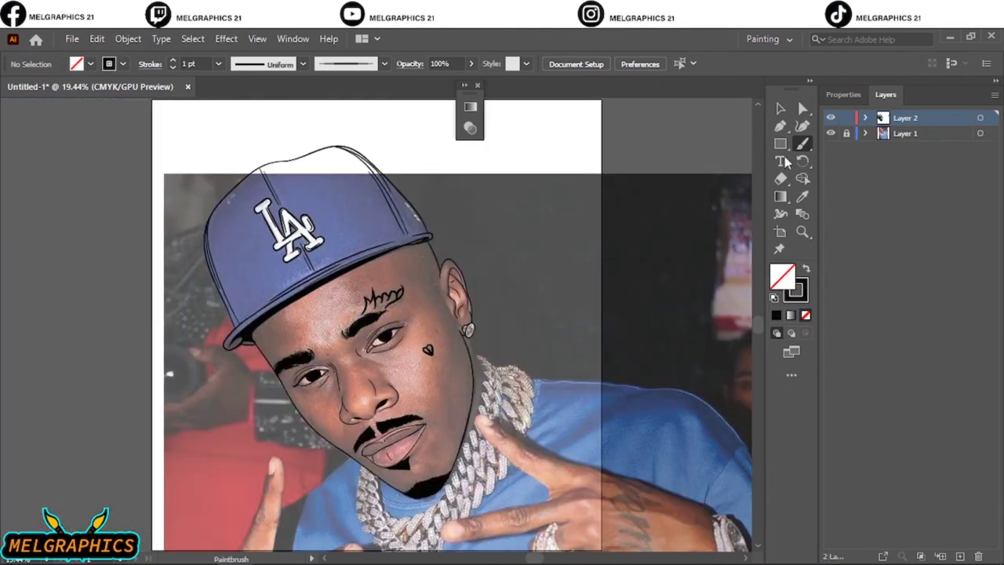
# Step: Duplicate Layer 2 as a 'Layer 2 copy' backup of the line art and keep Layer 2 active
pyautogui.click(830, 133)
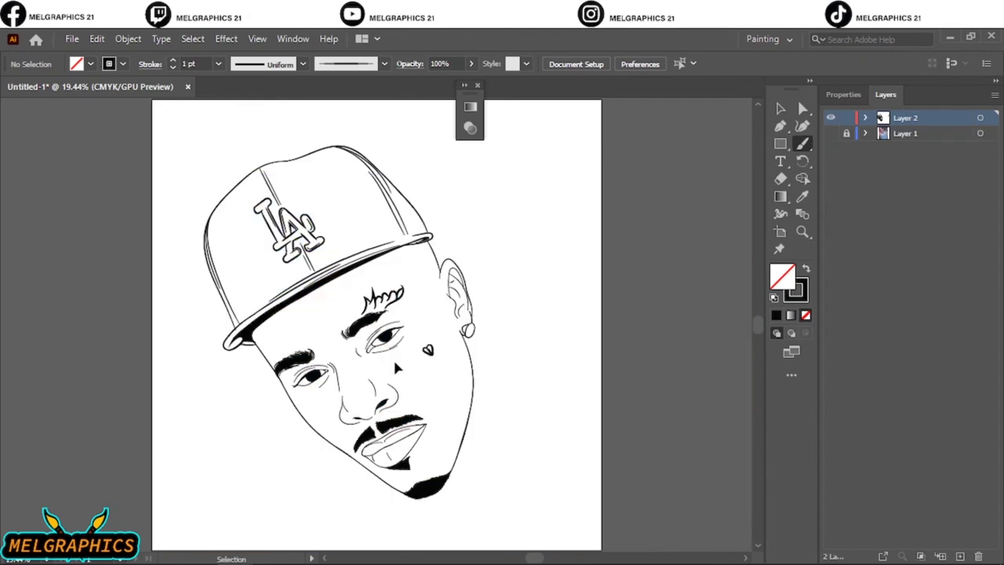
pyautogui.click(782, 108)
pyautogui.moveTo(153, 143); pyautogui.dragTo(566, 484)
pyautogui.click(128, 38)
pyautogui.click(235, 224)
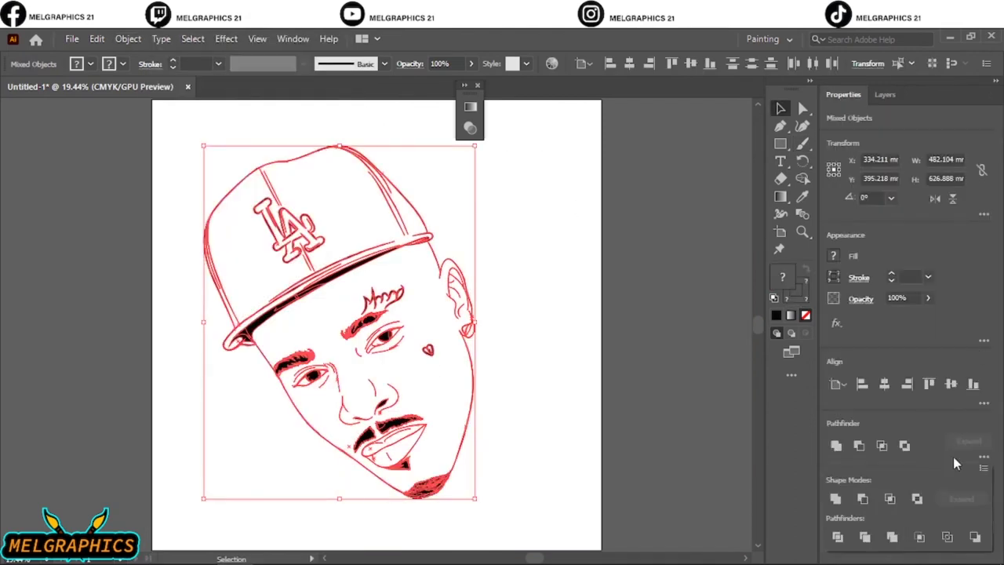
pyautogui.click(604, 335)
pyautogui.click(885, 94)
pyautogui.moveTo(905, 134); pyautogui.dragTo(941, 556)
pyautogui.click(905, 133)
pyautogui.click(831, 149)
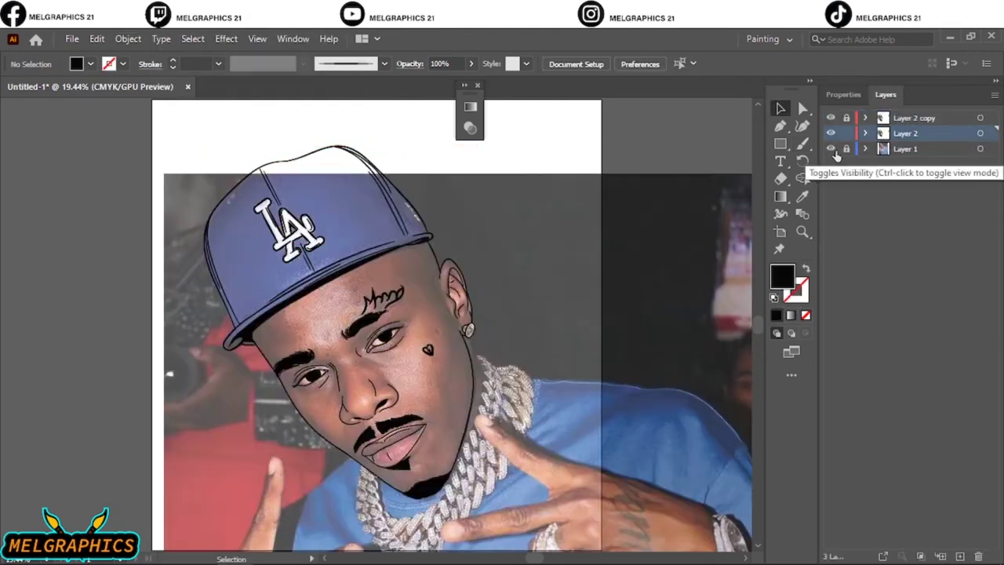
pyautogui.click(831, 150)
# Step: Draw a brown #A34D2F rectangle covering the whole portrait
pyautogui.doubleClick(782, 274)
pyautogui.write('A34D2F')
pyautogui.click(834, 204)
pyautogui.press('m')
pyautogui.moveTo(159, 135)
pyautogui.mouseDown()
pyautogui.moveTo(372, 382)
pyautogui.moveTo(585, 529)
pyautogui.mouseUp()
# Step: Shift the brown block to a redder skin tone with Edit Colors > Adjust Color Balance
pyautogui.click(96, 38)
pyautogui.click(369, 314)
pyautogui.click(739, 253)
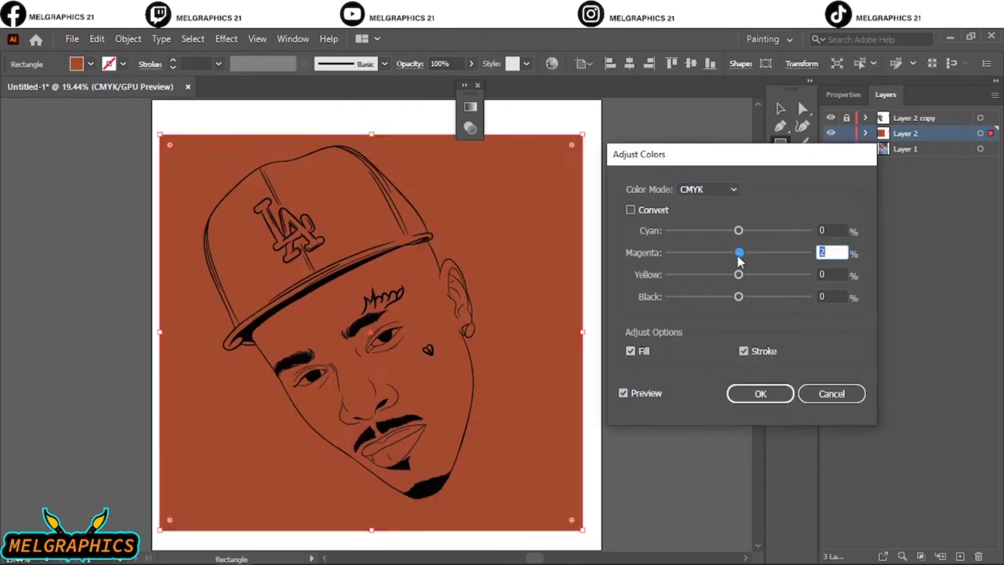
pyautogui.moveTo(738, 275); pyautogui.dragTo(747, 297)
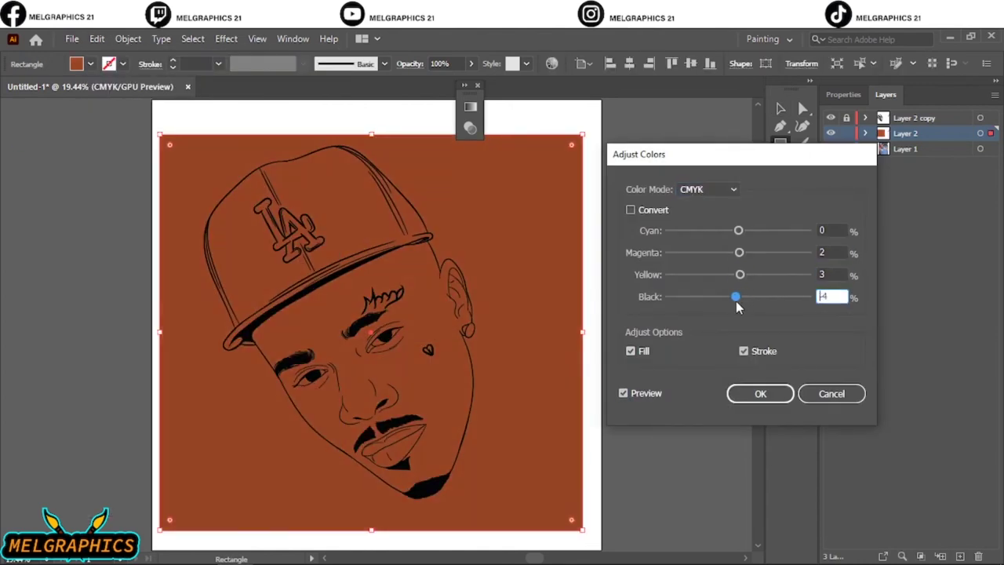
pyautogui.moveTo(739, 231); pyautogui.dragTo(745, 253)
pyautogui.click(758, 393)
# Step: Select the skin block together with the line art to combine them into fillable shapes
pyautogui.rightClick(554, 196)
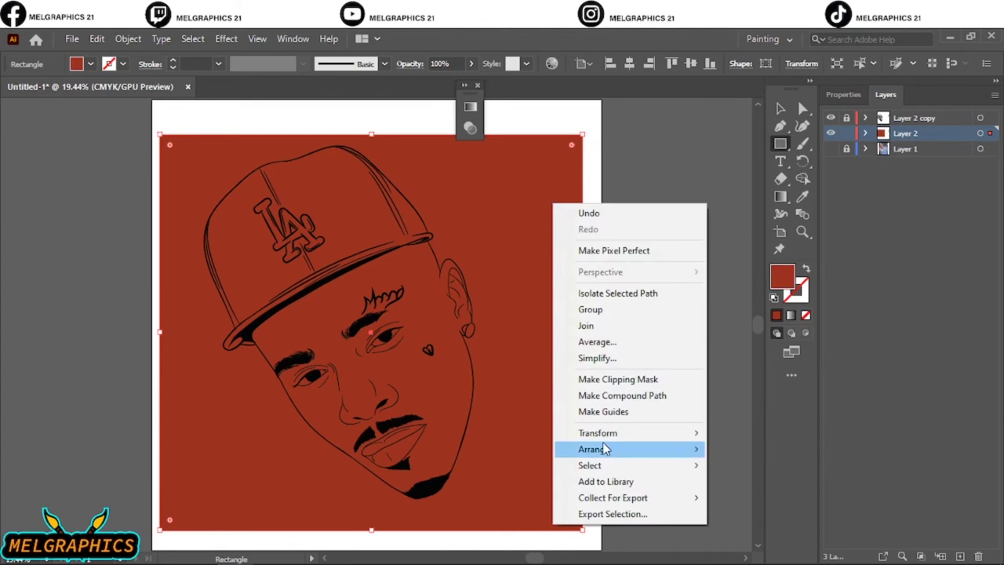
pyautogui.press('Escape')
pyautogui.hotkey('ctrl', 'a')
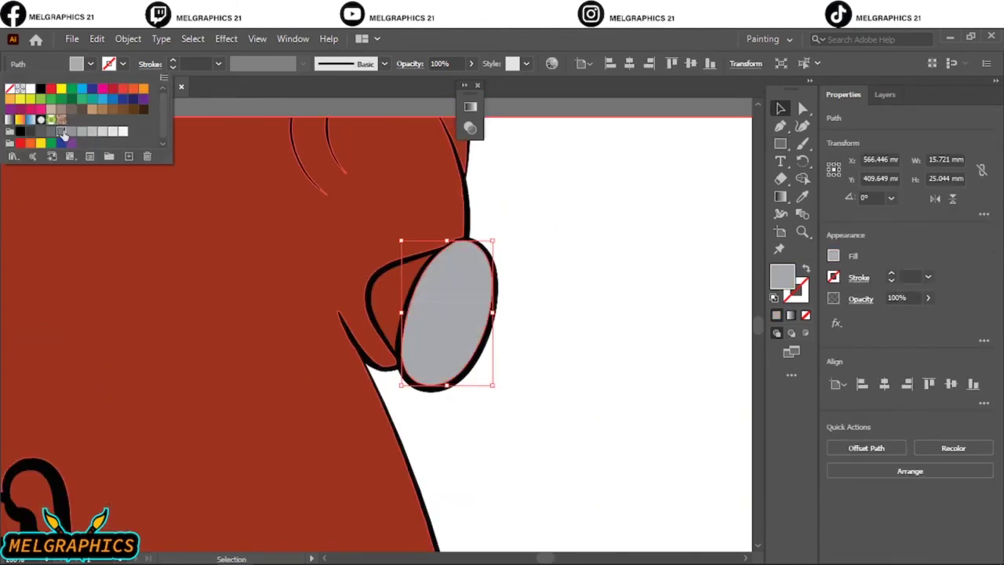
# Step: Fill the earring stud in darker and light grey swatches, select the LA logo shape, and exit isolation
pyautogui.click(81, 135)
pyautogui.click(383, 303)
pyautogui.click(90, 64)
pyautogui.click(92, 131)
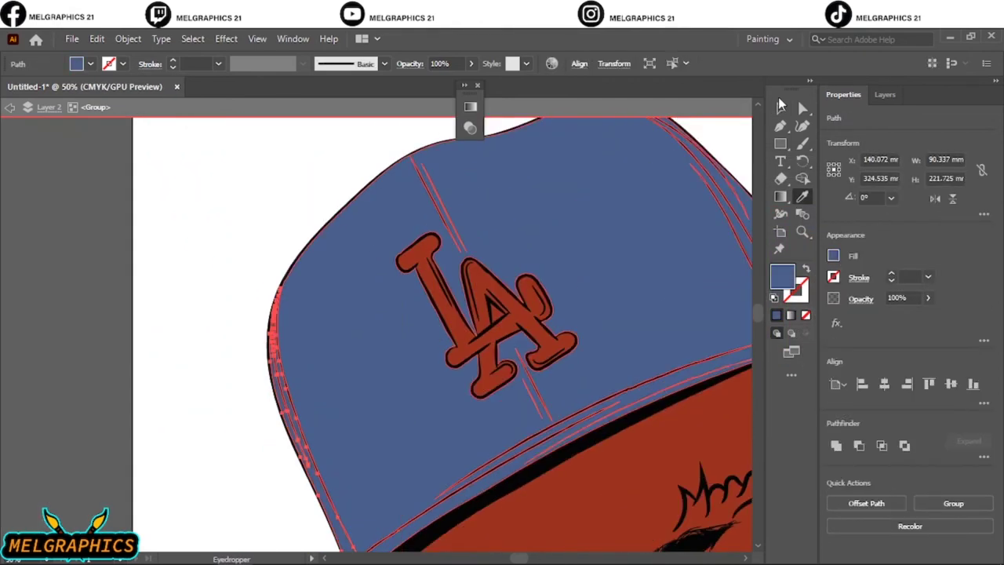
pyautogui.click(493, 314)
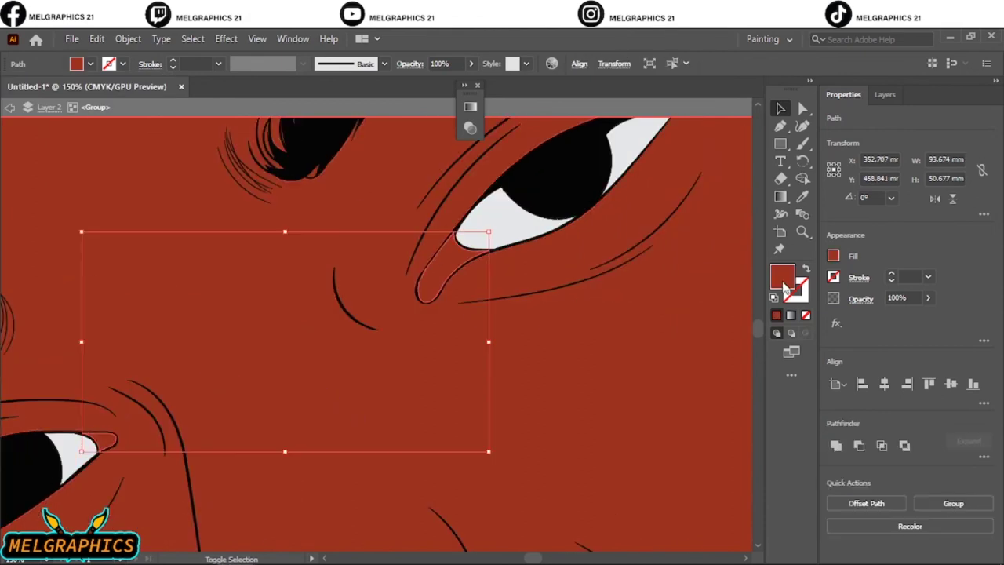
pyautogui.press('Escape')
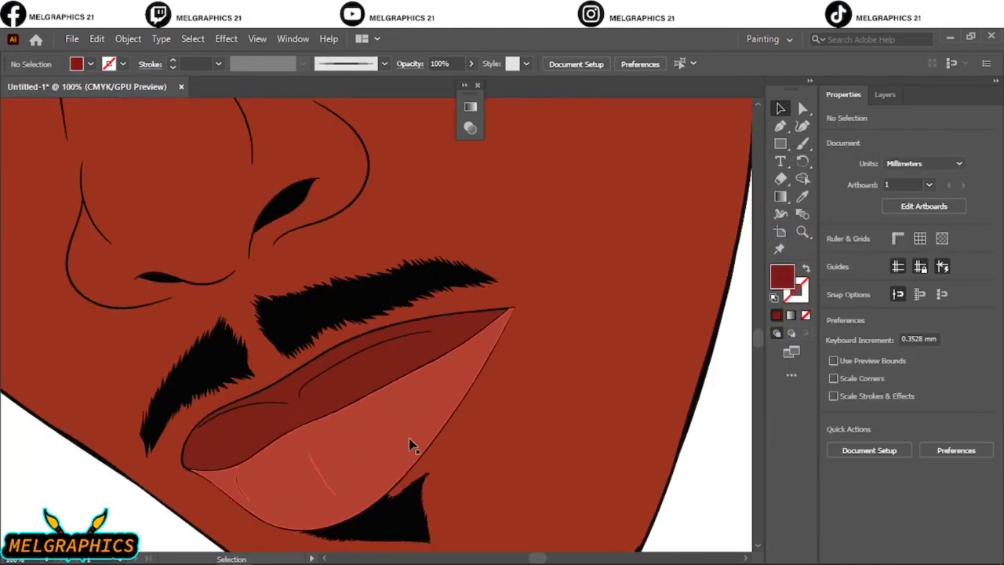
# Step: Recolour the upper lip dark maroon #75212F
pyautogui.moveTo(739, 253); pyautogui.dragTo(749, 274)
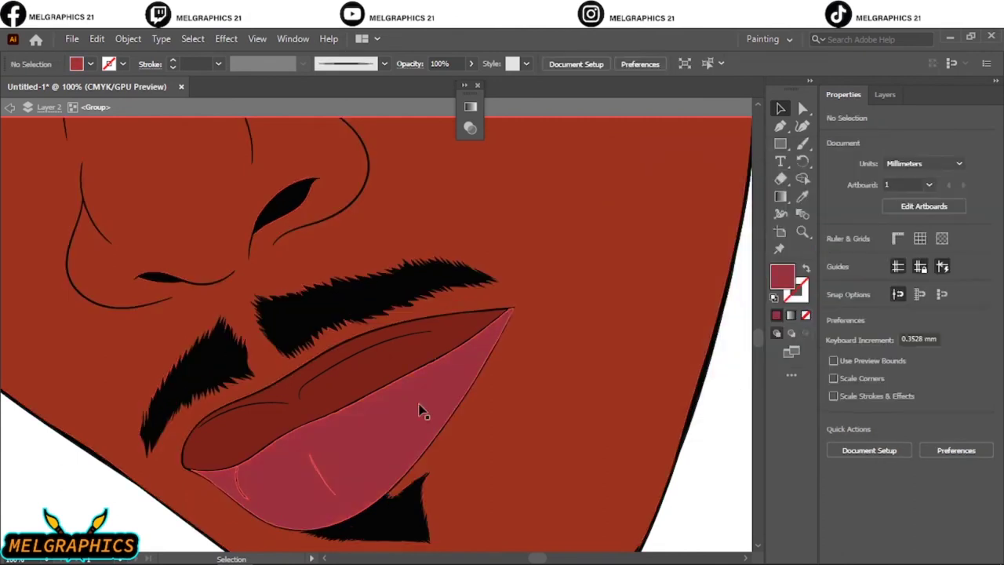
pyautogui.click(419, 406)
pyautogui.doubleClick(785, 291)
pyautogui.click(704, 305)
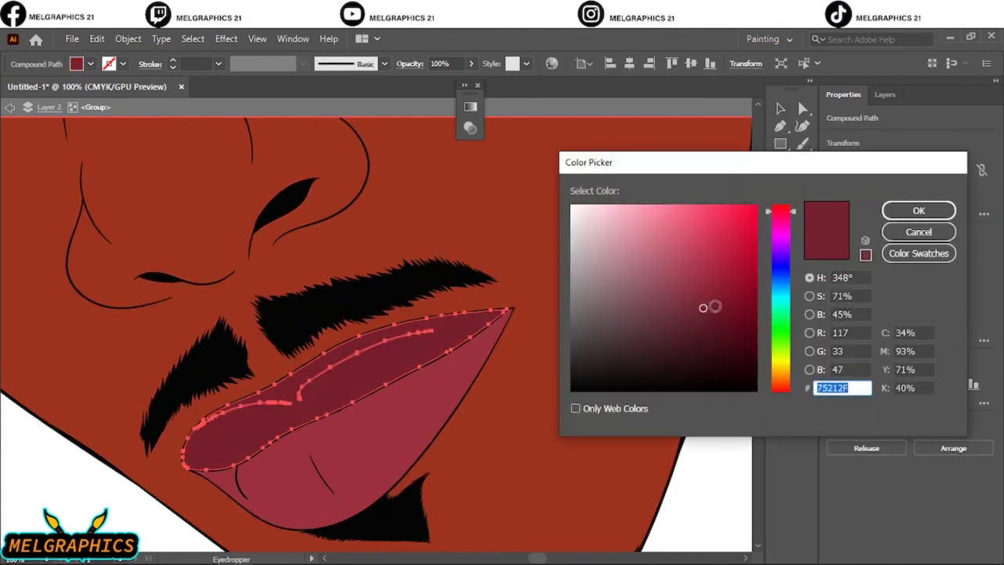
pyautogui.click(916, 211)
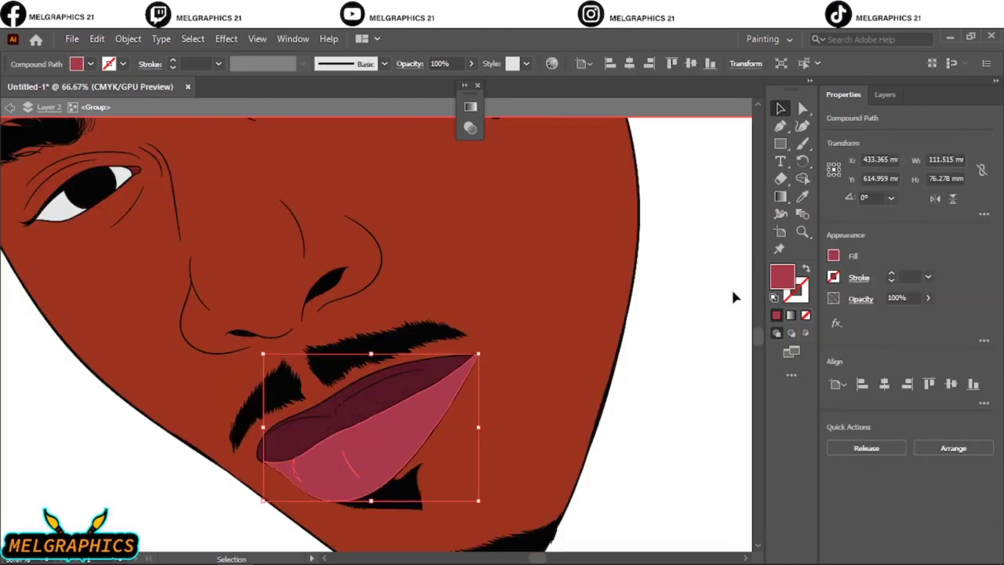
# Step: Recolour the lower lip rose #A53C4D and zoom out to the whole portrait
pyautogui.doubleClick(782, 276)
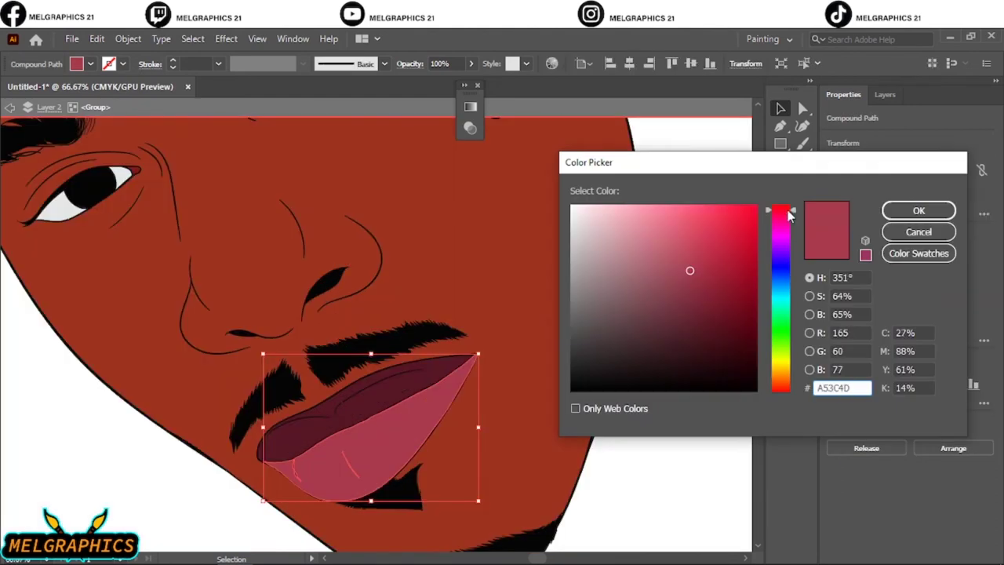
pyautogui.click(919, 206)
pyautogui.click(755, 440)
pyautogui.hotkey('ctrl', '0')
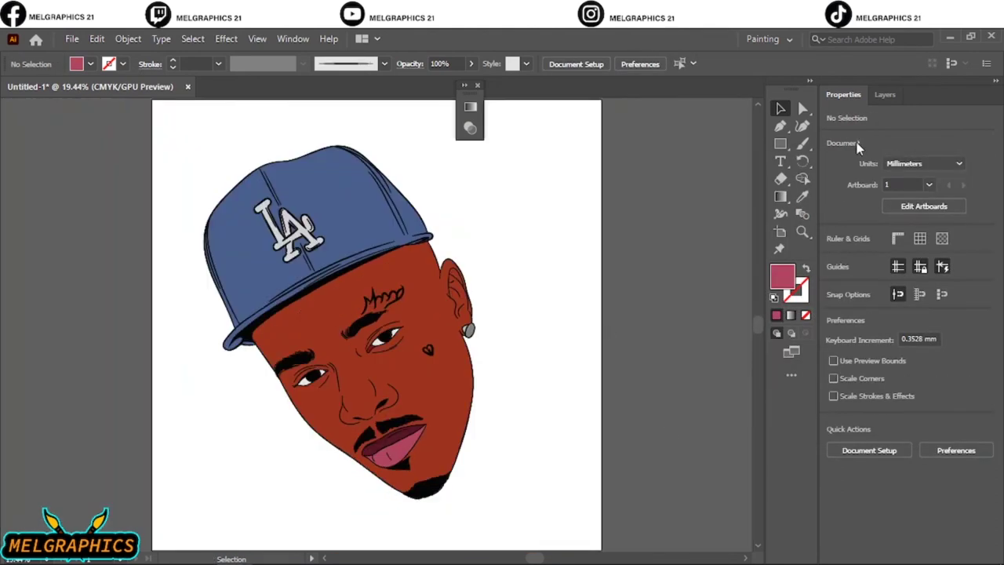
pyautogui.click(885, 94)
pyautogui.click(803, 108)
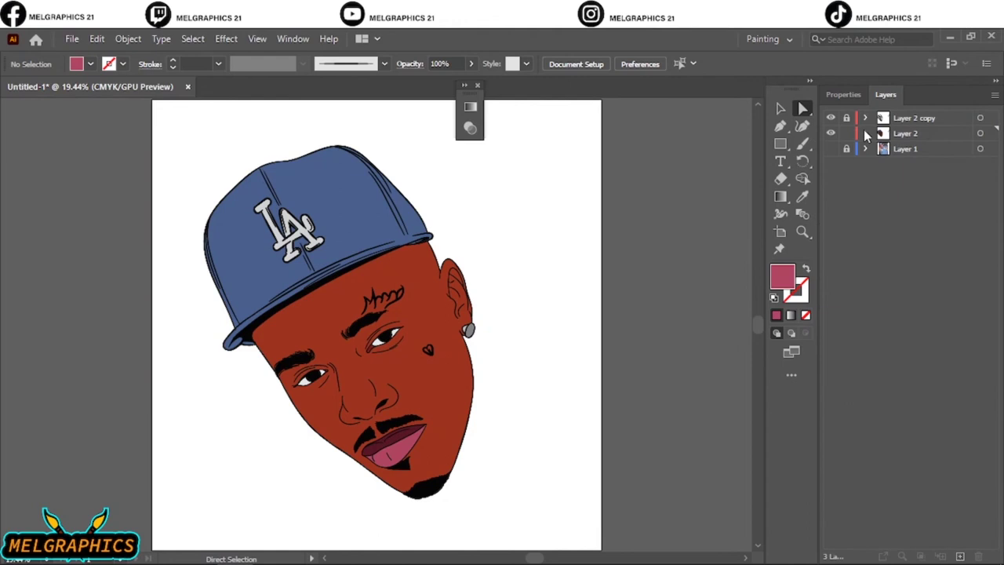
# Step: Expand Layer 2, select a small mouth path, and duplicate the layer as 'Layer 2 copy 2'
pyautogui.click(866, 133)
pyautogui.scroll(-5, 894, 369)
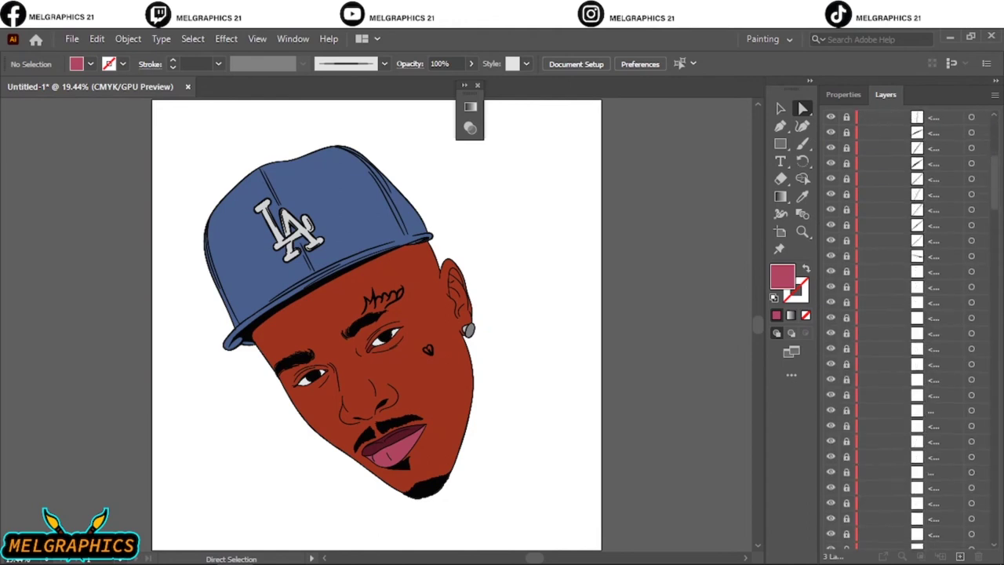
pyautogui.click(886, 378)
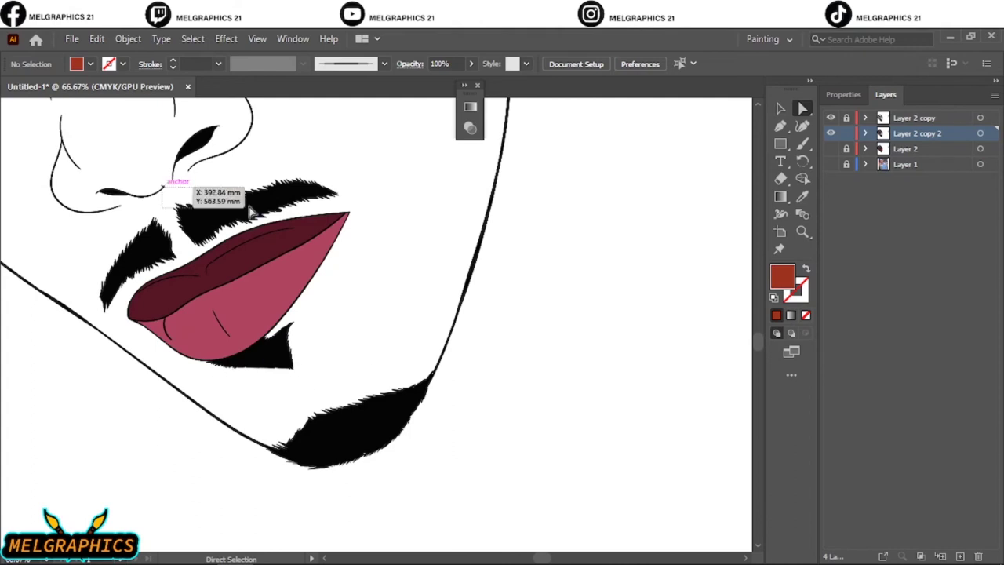
pyautogui.scroll(1, 180, 183)
pyautogui.scroll(4, 157, 243)
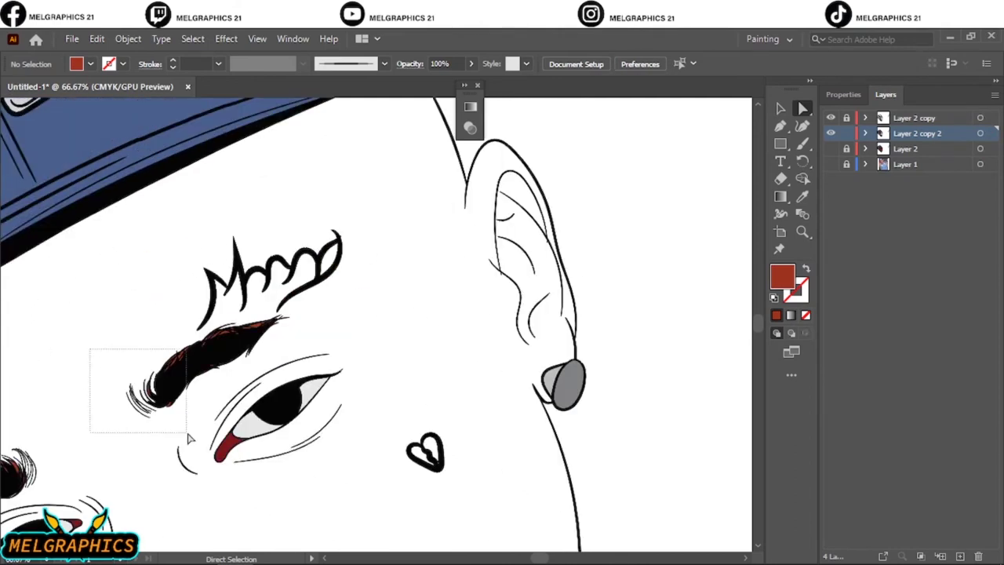
pyautogui.hscroll(-3, 246, 348)
pyautogui.scroll(-3, 210, 388)
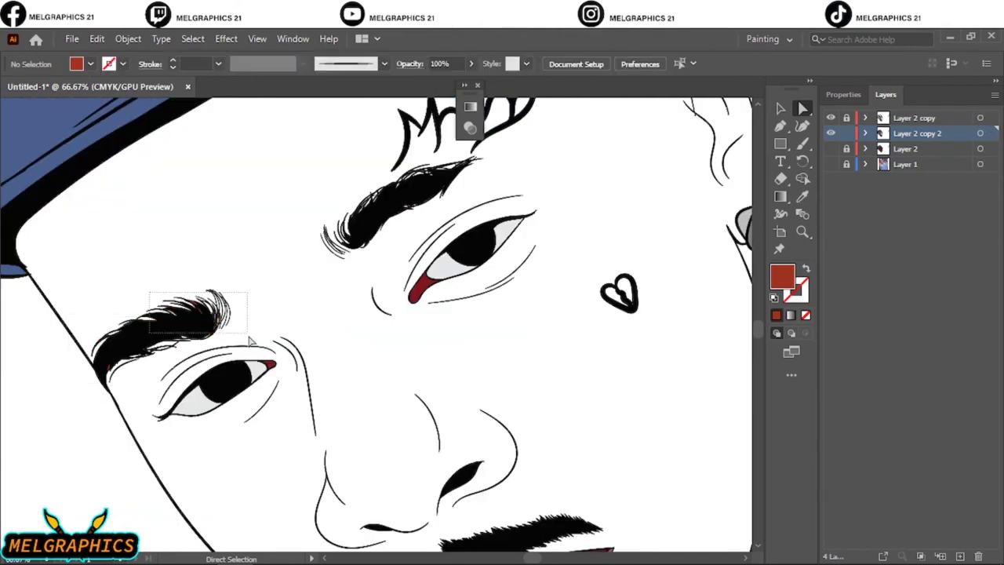
pyautogui.hotkey('ctrl', '0')
pyautogui.click(831, 164)
# Step: Add a new layer and set the fill colour to dark red 722019
pyautogui.click(831, 164)
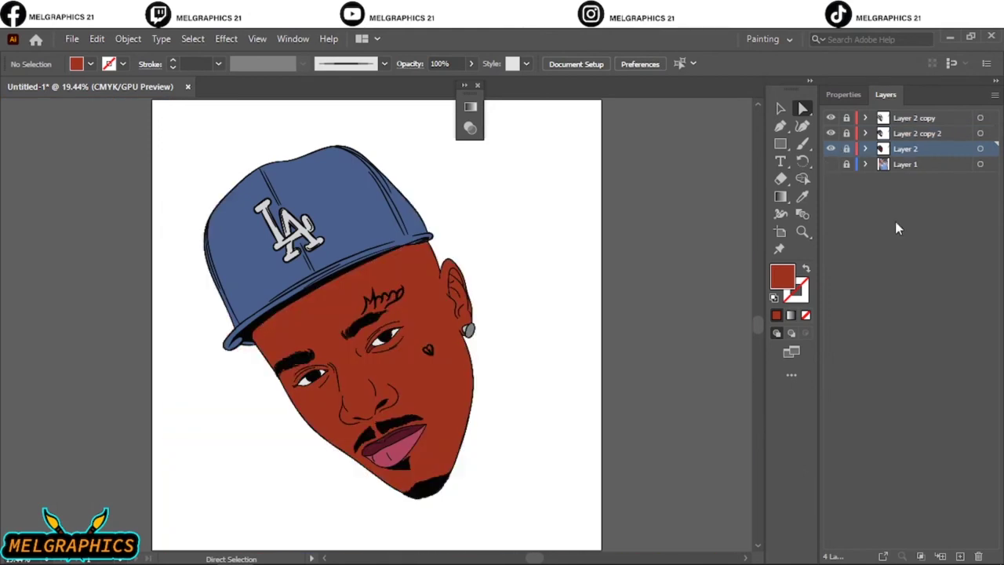
pyautogui.click(959, 557)
pyautogui.click(833, 166)
pyautogui.click(831, 164)
pyautogui.doubleClick(783, 276)
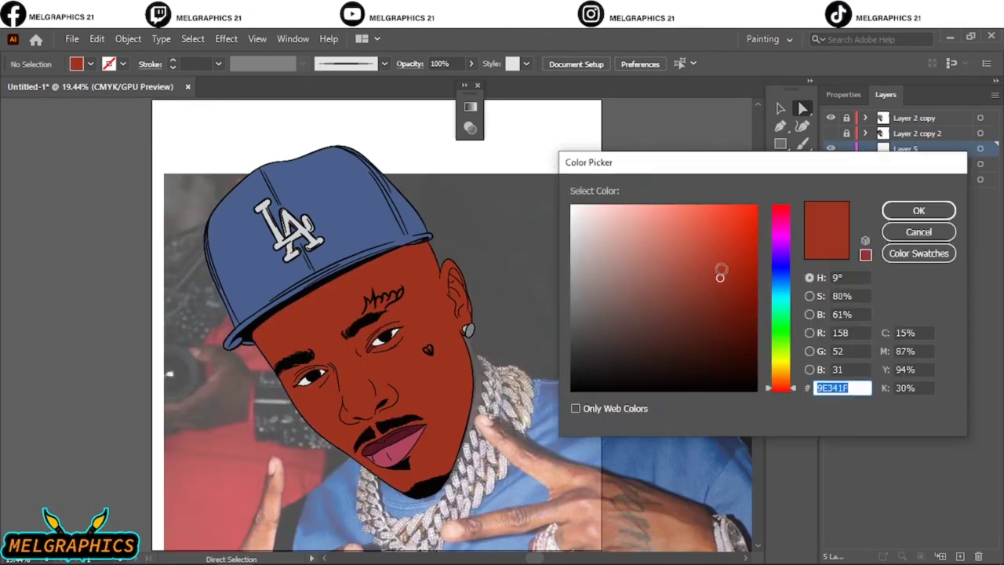
pyautogui.write('722019')
pyautogui.press('Return')
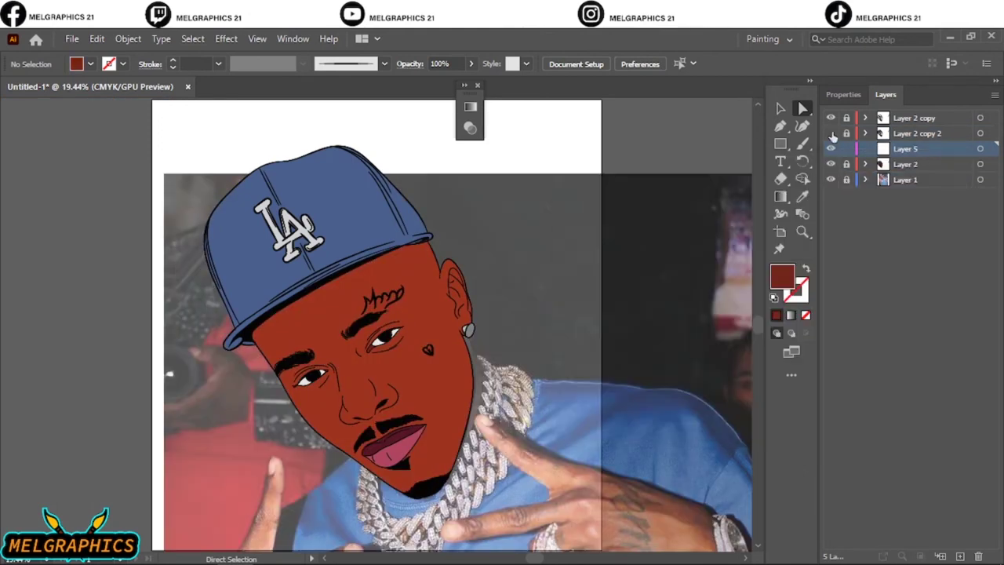
# Step: Draw a shadow shape from the eyebrow up to under the cap brim
pyautogui.hotkey('ctrl', '+')
pyautogui.hotkey('ctrl', '+')
pyautogui.hotkey('ctrl', '+')
pyautogui.hotkey('ctrl', '+')
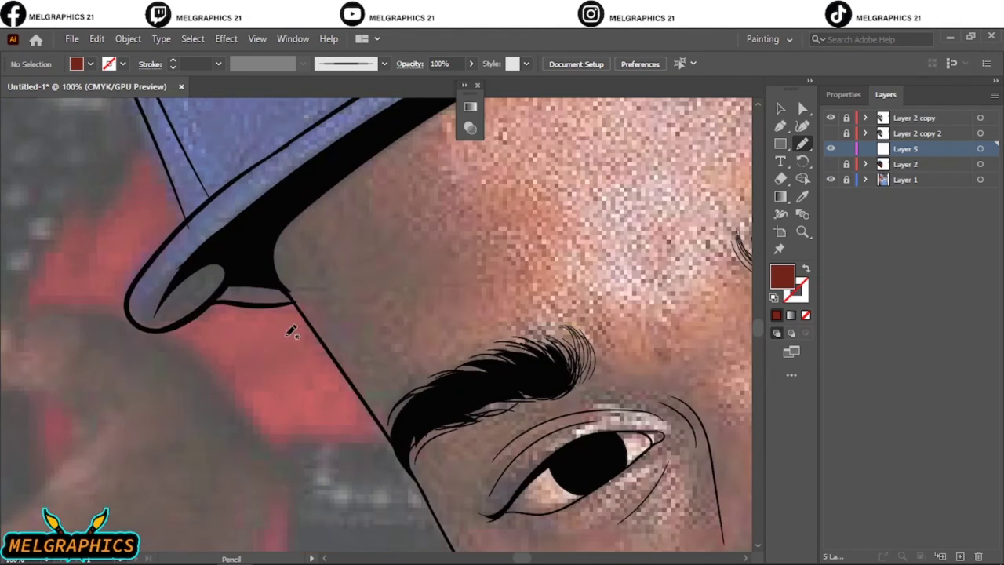
pyautogui.moveTo(489, 386); pyautogui.dragTo(275, 267)
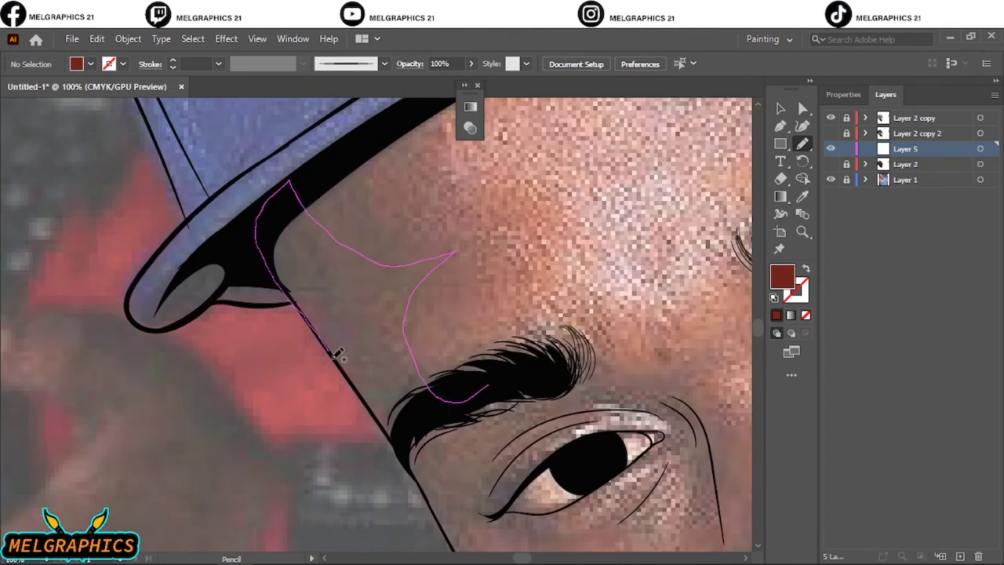
pyautogui.moveTo(339, 354); pyautogui.dragTo(479, 389)
pyautogui.hotkey('ctrl', 'alt', '3')
pyautogui.scroll(-5, 376, 322)
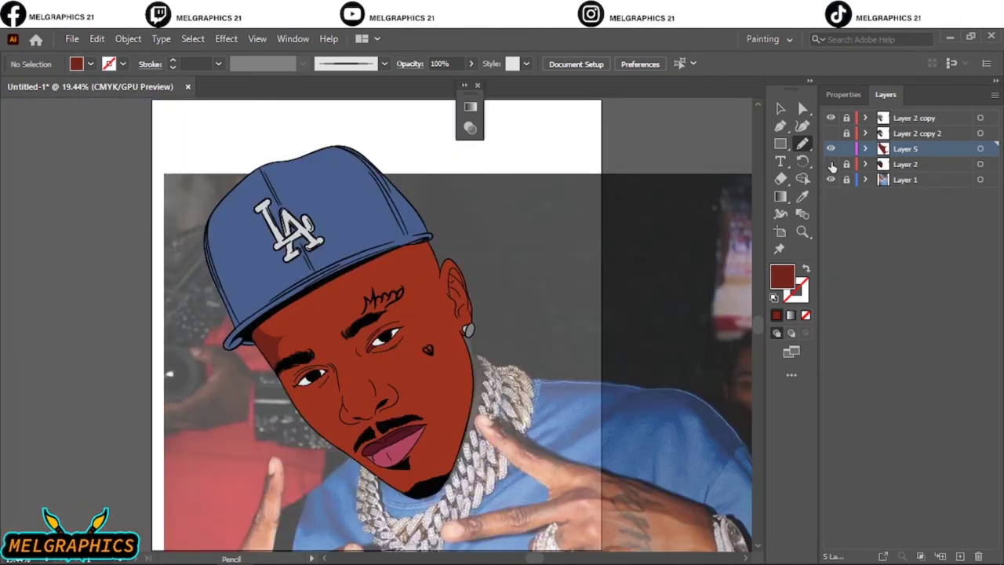
# Step: Draw shadow shapes under the eye and over the upper eyelid and brow
pyautogui.click(832, 164)
pyautogui.hotkey('ctrl', '+')
pyautogui.hotkey('ctrl', '+')
pyautogui.hotkey('ctrl', '+')
pyautogui.hotkey('ctrl', '+')
pyautogui.hotkey('ctrl', '+')
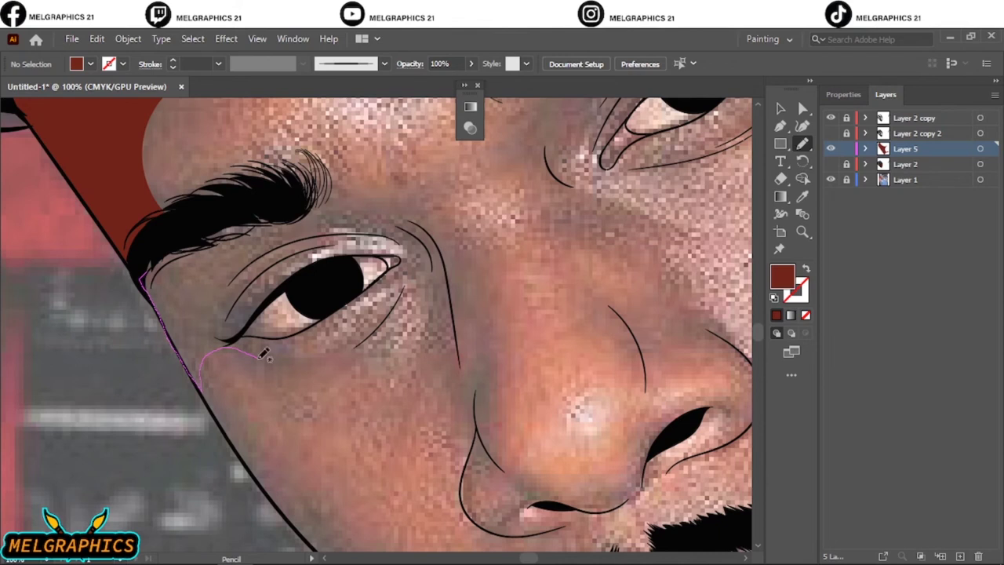
pyautogui.moveTo(237, 292); pyautogui.dragTo(202, 219)
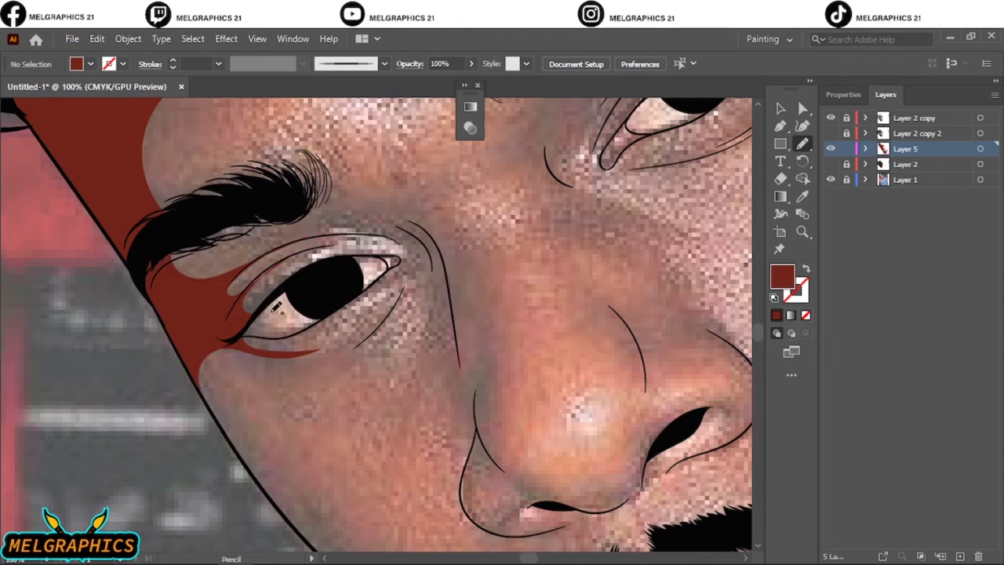
pyautogui.moveTo(267, 250); pyautogui.dragTo(452, 195)
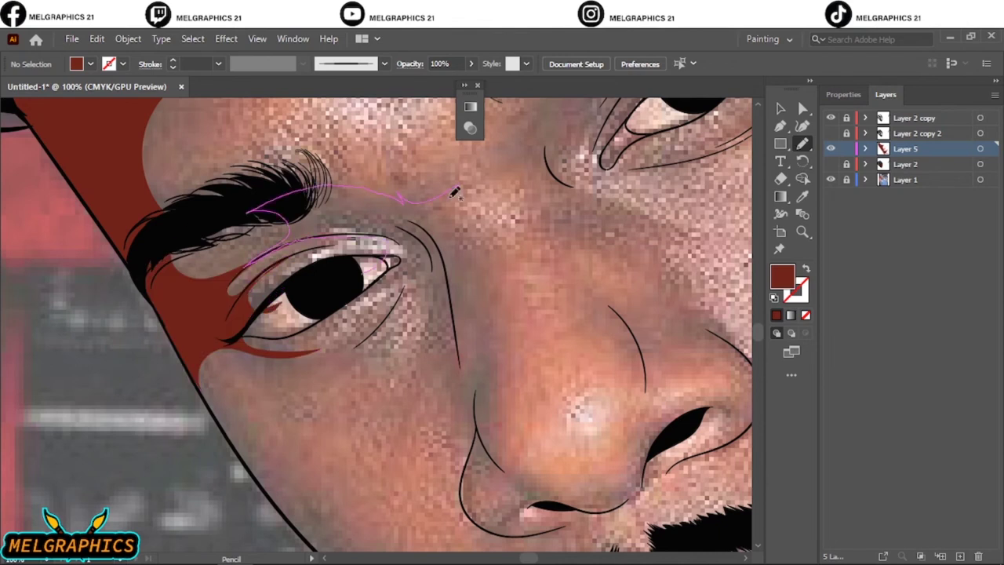
pyautogui.moveTo(342, 357); pyautogui.dragTo(339, 359)
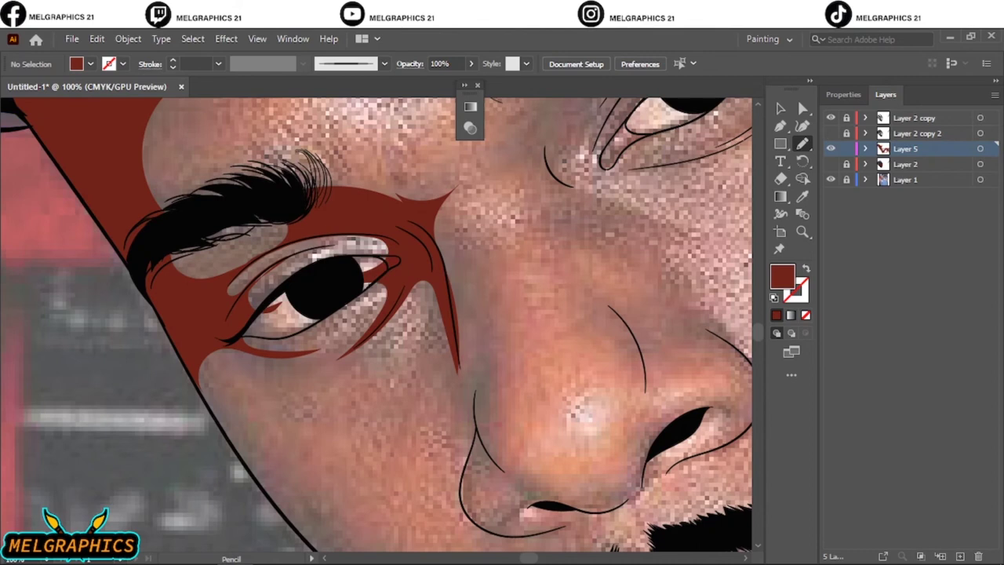
# Step: Draw a shadow running from the brow down beside the nose
pyautogui.scroll(2, 656, 452)
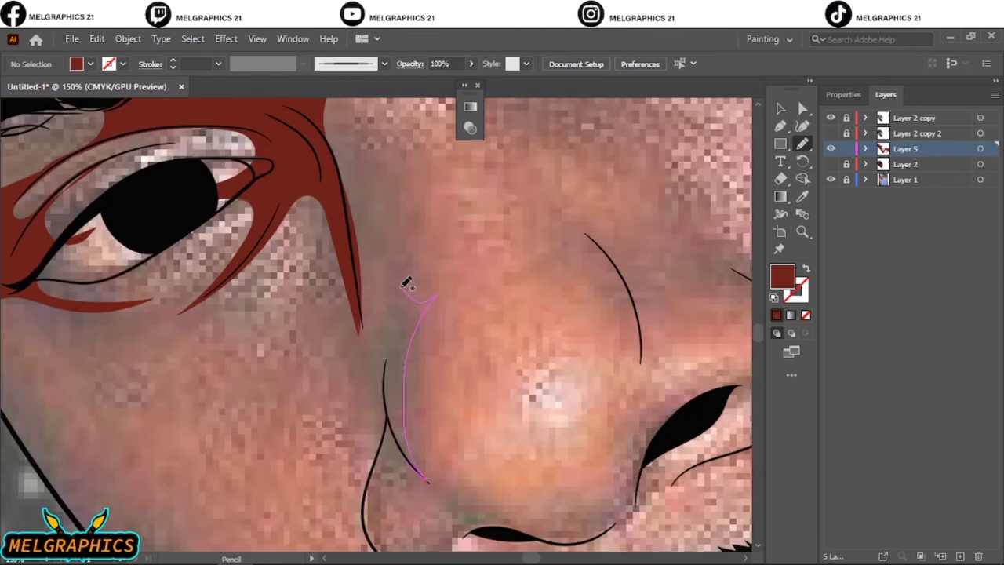
pyautogui.moveTo(407, 284); pyautogui.dragTo(390, 368)
pyautogui.moveTo(363, 481); pyautogui.dragTo(369, 280)
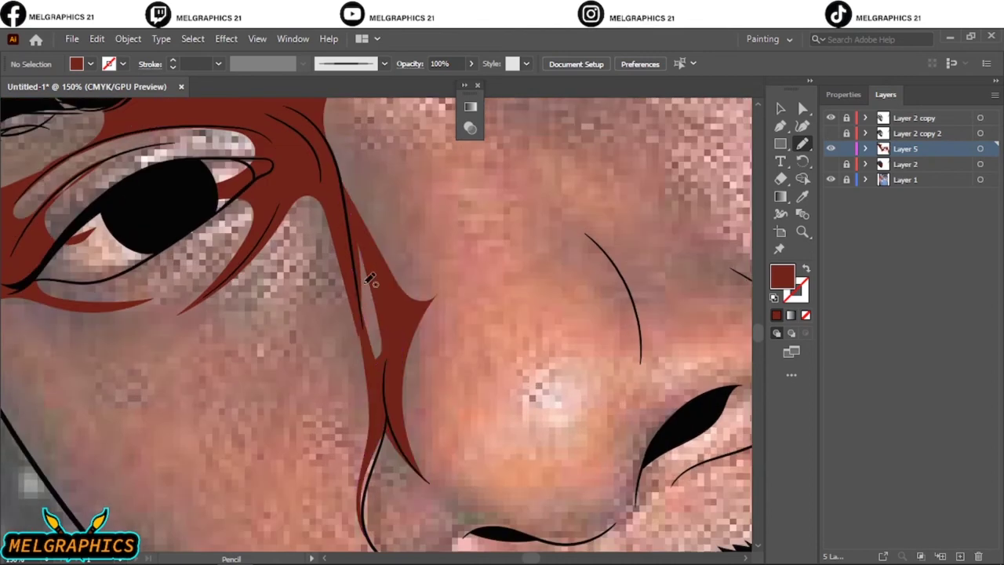
pyautogui.scroll(-1, 207, 222)
pyautogui.moveTo(345, 328); pyautogui.dragTo(332, 188)
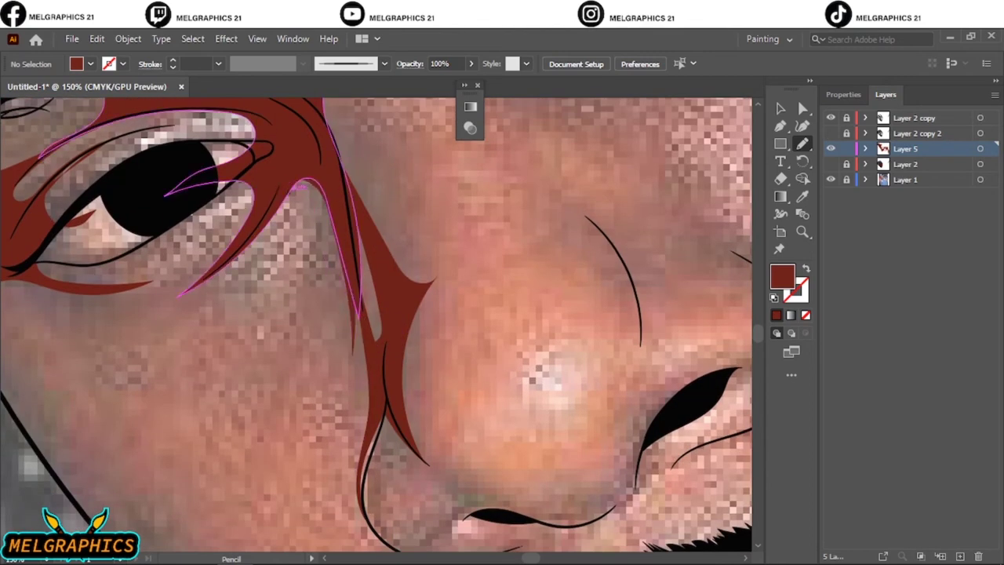
# Step: Preview the shadows by toggling the face fill and reference photo layers
pyautogui.hotkey('ctrl', '0')
pyautogui.click(831, 164)
pyautogui.click(831, 180)
pyautogui.click(831, 164)
pyautogui.click(831, 180)
pyautogui.scroll(10, 398, 311)
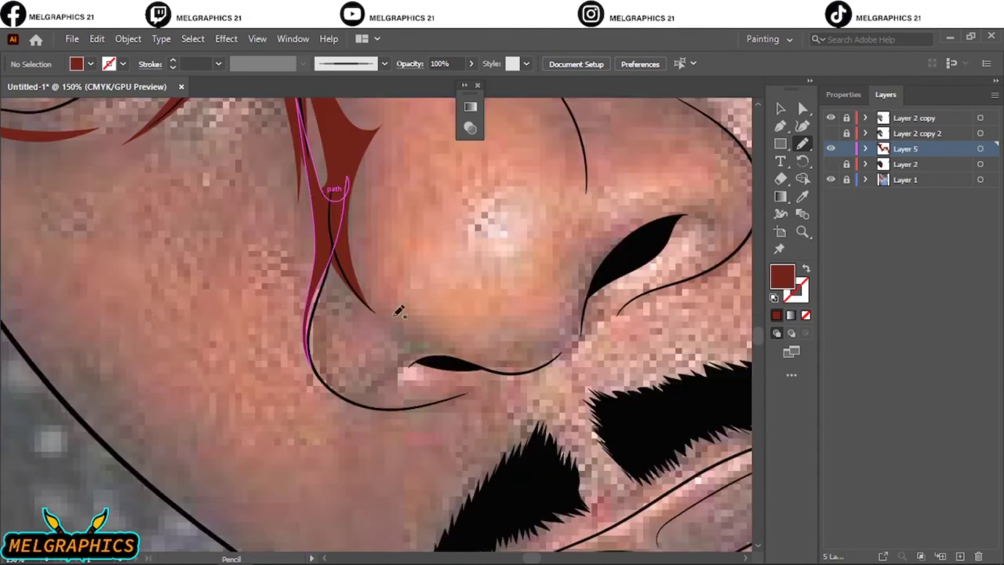
# Step: Add shadows around the nostril and along the bottom and sides of the nose
pyautogui.moveTo(503, 336); pyautogui.dragTo(536, 355)
pyautogui.moveTo(593, 152); pyautogui.dragTo(588, 163)
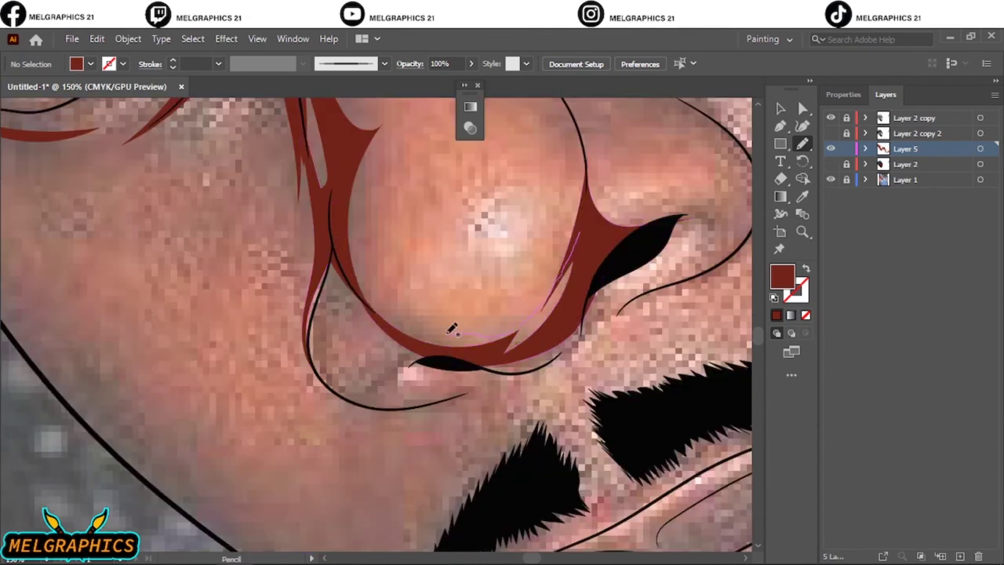
pyautogui.moveTo(408, 323); pyautogui.dragTo(539, 273)
pyautogui.moveTo(469, 352); pyautogui.dragTo(330, 239)
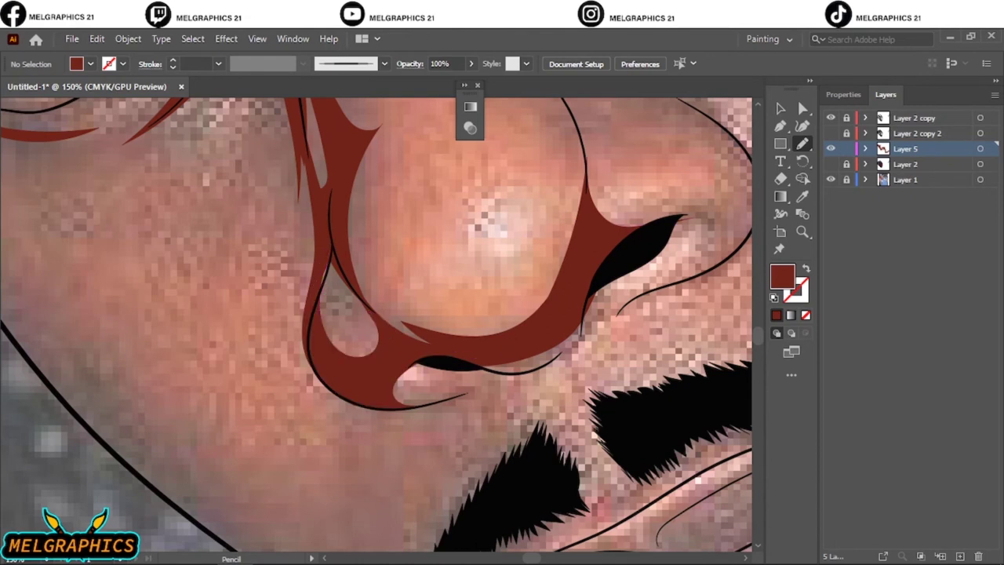
pyautogui.keyDown('alt'); pyautogui.scroll(-5, 365, 291); pyautogui.keyUp('alt')
pyautogui.keyDown('alt'); pyautogui.scroll(3, 337, 445); pyautogui.keyUp('alt')
# Step: Trace shadows down the cheek edge, plus a spike rising from the jawline
pyautogui.moveTo(179, 245); pyautogui.dragTo(307, 409)
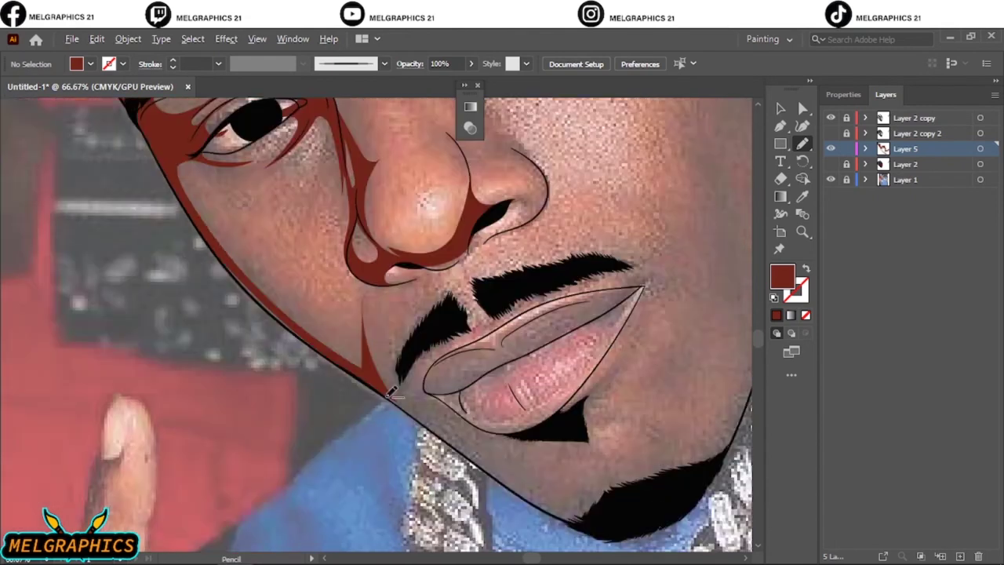
pyautogui.keyDown('alt'); pyautogui.scroll(3, 149, 306); pyautogui.keyUp('alt')
pyautogui.moveTo(104, 201); pyautogui.dragTo(408, 471)
pyautogui.moveTo(307, 381)
pyautogui.mouseDown()
pyautogui.moveTo(333, 392)
pyautogui.moveTo(437, 348)
pyautogui.mouseUp()
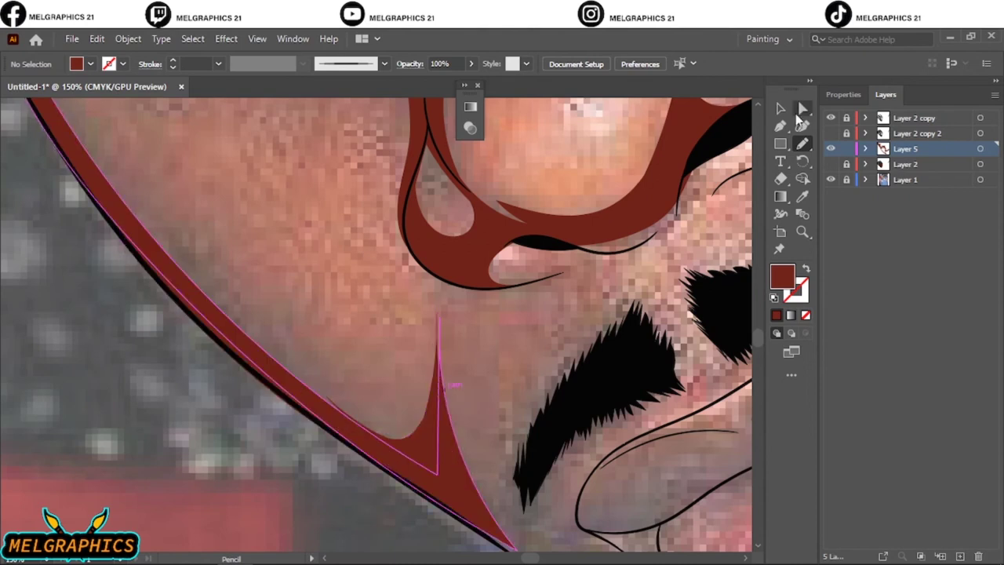
pyautogui.moveTo(383, 439)
pyautogui.mouseDown()
pyautogui.moveTo(442, 332)
pyautogui.moveTo(431, 442)
pyautogui.mouseUp()
# Step: Hide the face fill and add a shadow shape under the eye
pyautogui.hotkey('ctrl', '0')
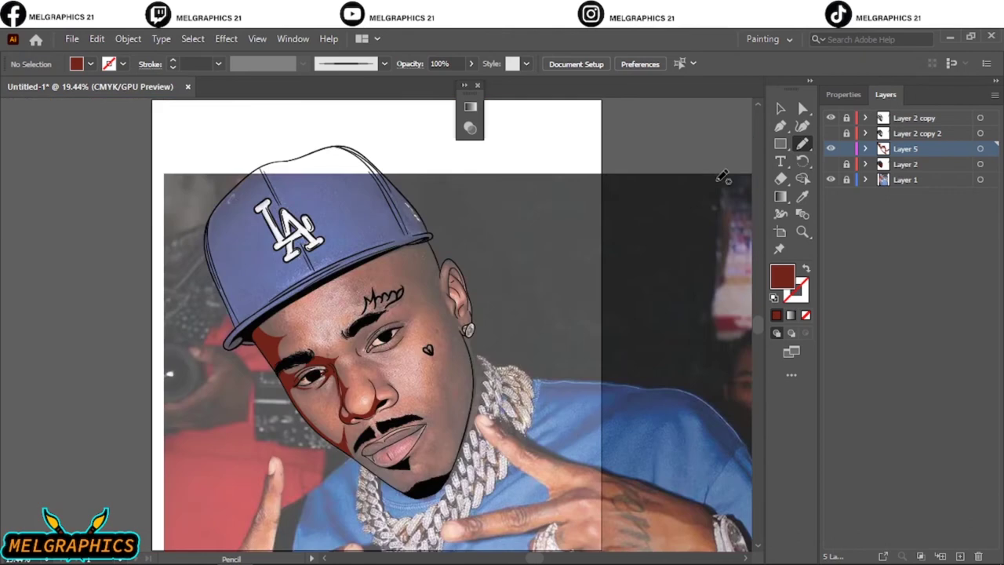
pyautogui.click(831, 180)
pyautogui.click(831, 180)
pyautogui.click(831, 164)
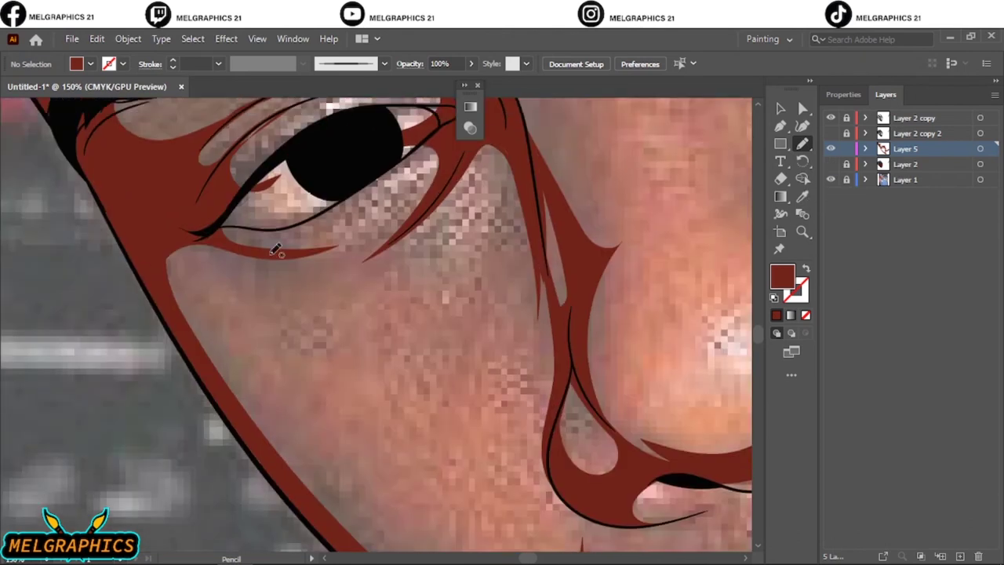
pyautogui.moveTo(414, 263); pyautogui.dragTo(161, 243)
# Step: Draw a large shadow along the jaw line and cheek
pyautogui.hotkey('ctrl', '0')
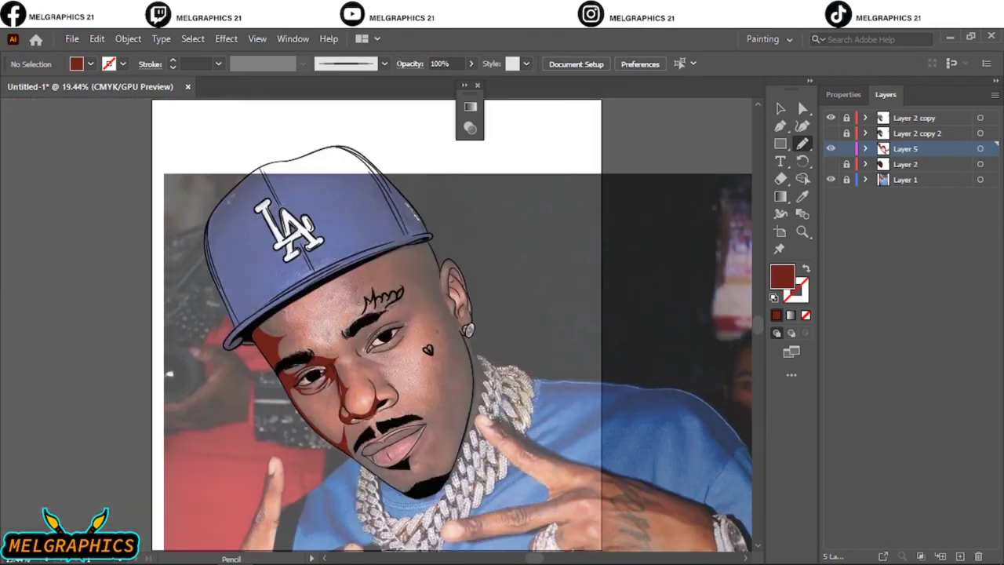
pyautogui.click(831, 164)
pyautogui.click(831, 164)
pyautogui.scroll(4, 413, 479)
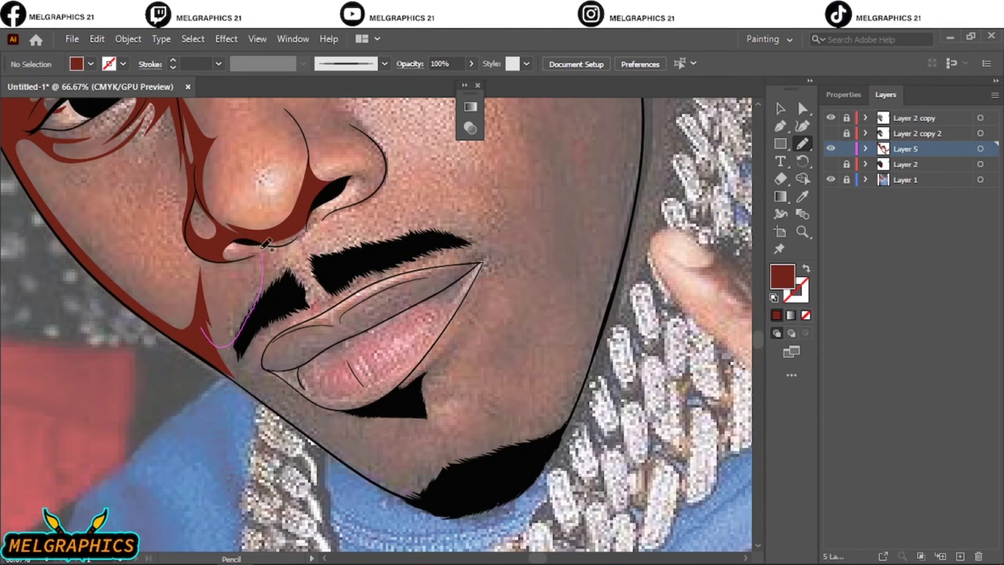
pyautogui.moveTo(196, 338); pyautogui.dragTo(195, 339)
pyautogui.scroll(-2, 194, 339)
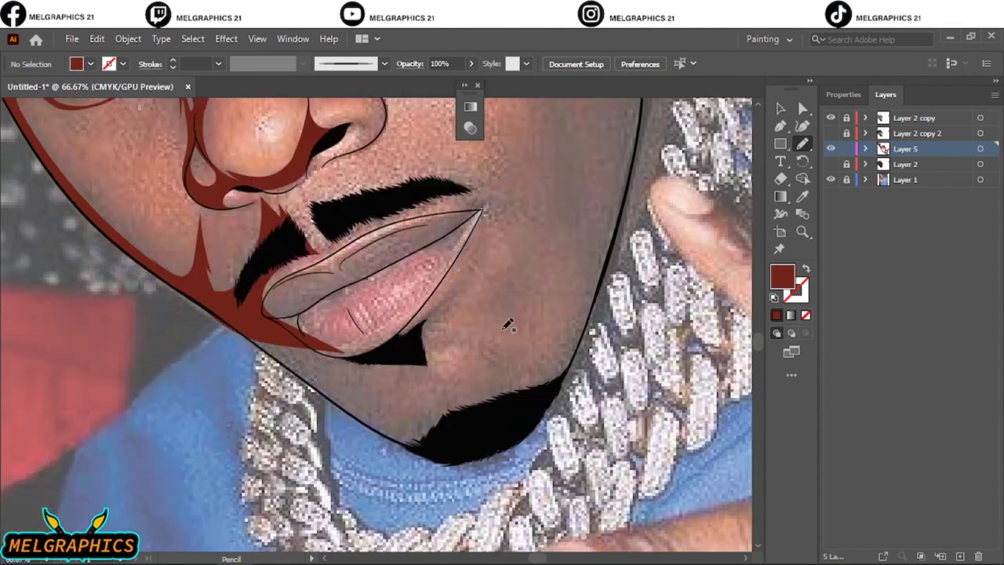
pyautogui.scroll(2, 139, 323)
pyautogui.moveTo(119, 315); pyautogui.dragTo(382, 494)
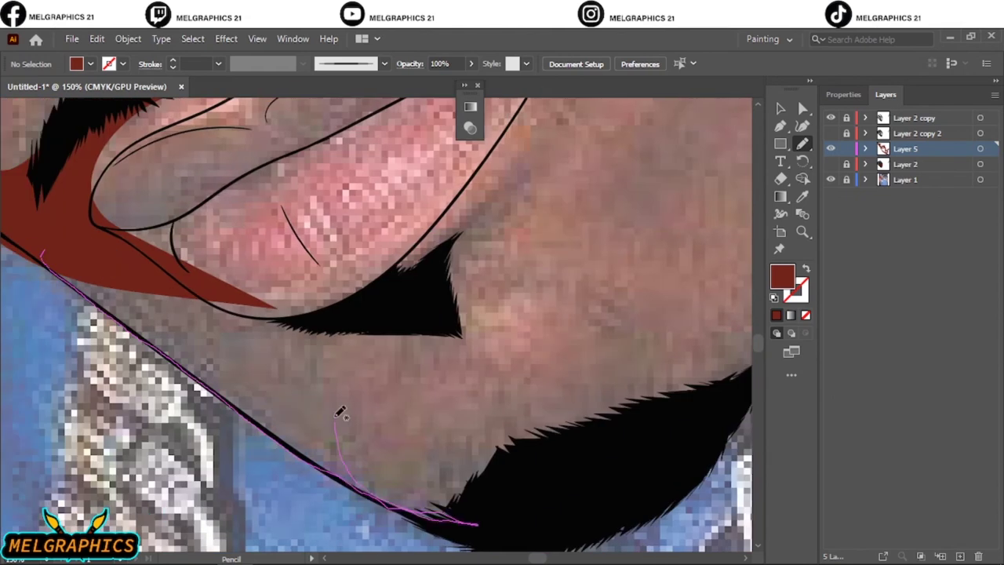
pyautogui.moveTo(340, 412); pyautogui.dragTo(31, 165)
# Step: Draw a shadow along the lower jaw below the lip
pyautogui.moveTo(328, 320); pyautogui.dragTo(435, 331)
pyautogui.moveTo(437, 238); pyautogui.dragTo(310, 315)
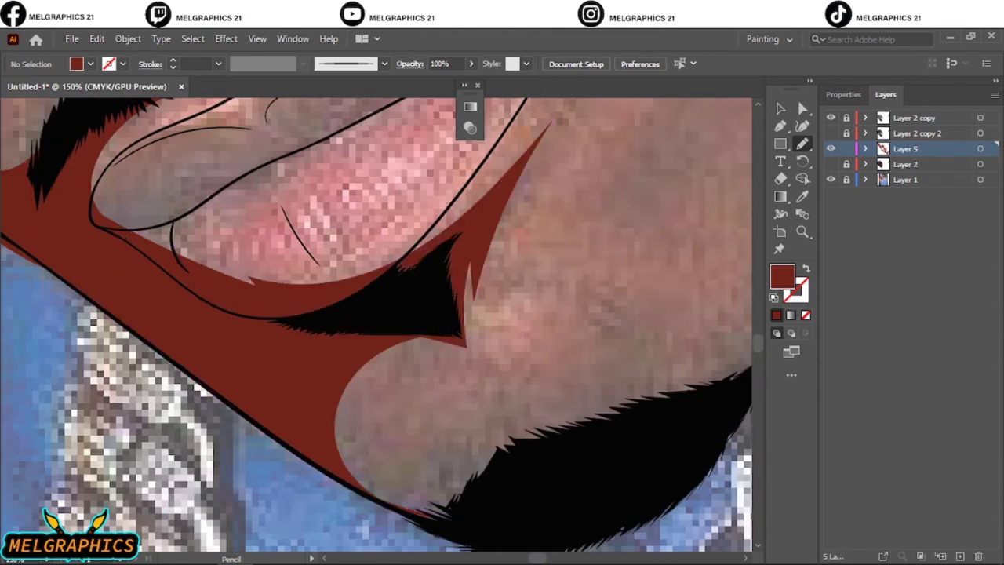
pyautogui.hotkey('ctrl', '0')
pyautogui.scroll(2, 473, 455)
pyautogui.scroll(2, 472, 455)
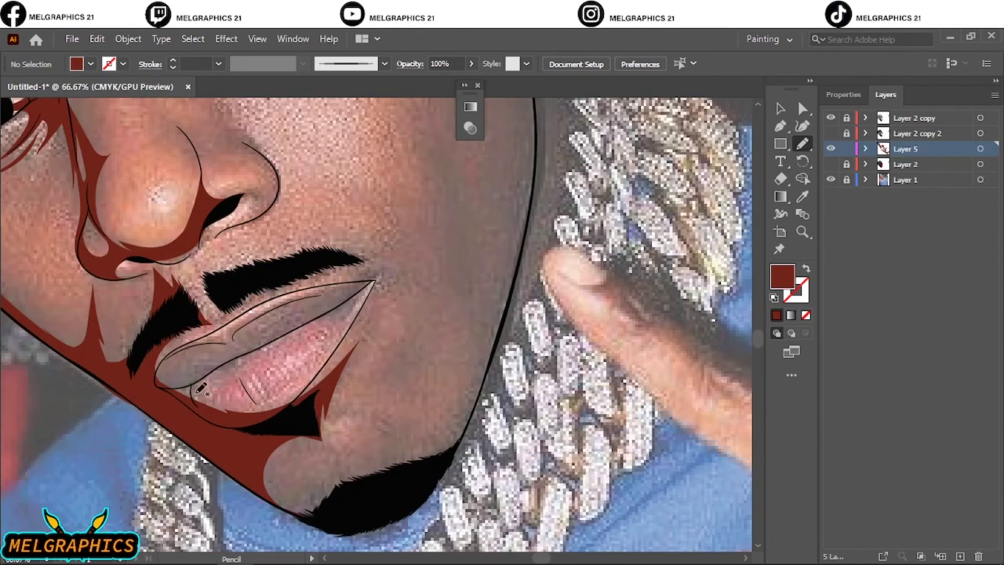
# Step: Add chin shadows and a small spike shadow beside the lip onto the cheek
pyautogui.moveTo(433, 451); pyautogui.dragTo(436, 453)
pyautogui.moveTo(325, 510); pyautogui.dragTo(283, 441)
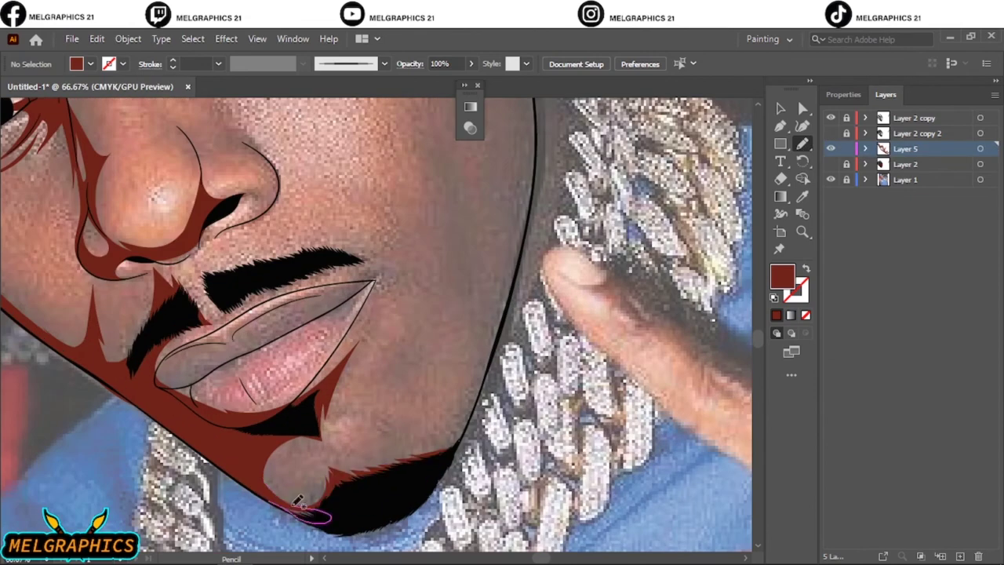
pyautogui.moveTo(406, 339); pyautogui.dragTo(280, 363)
pyautogui.scroll(3, 408, 368)
pyautogui.moveTo(376, 325); pyautogui.dragTo(400, 174)
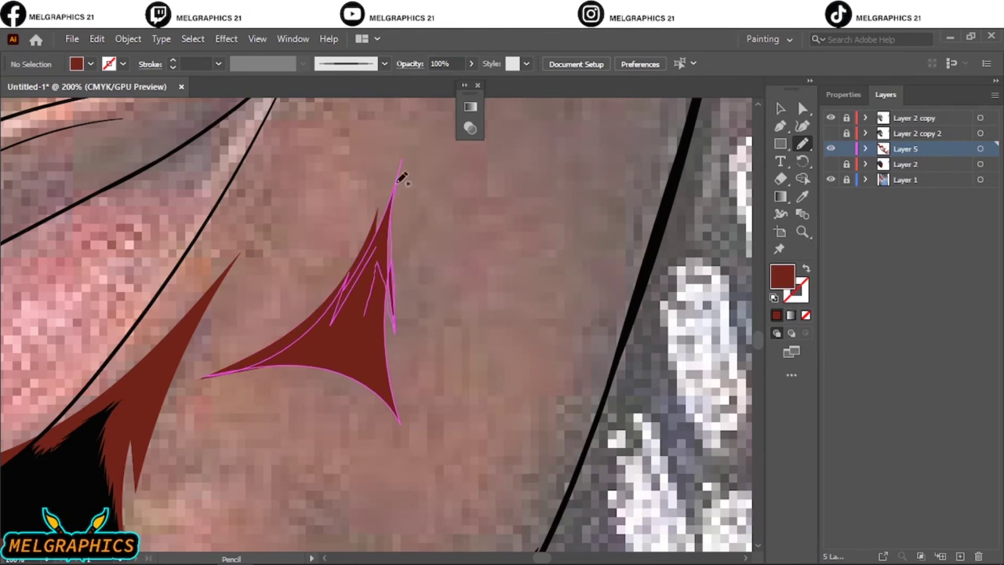
pyautogui.scroll(-6, 392, 314)
pyautogui.scroll(2, 469, 401)
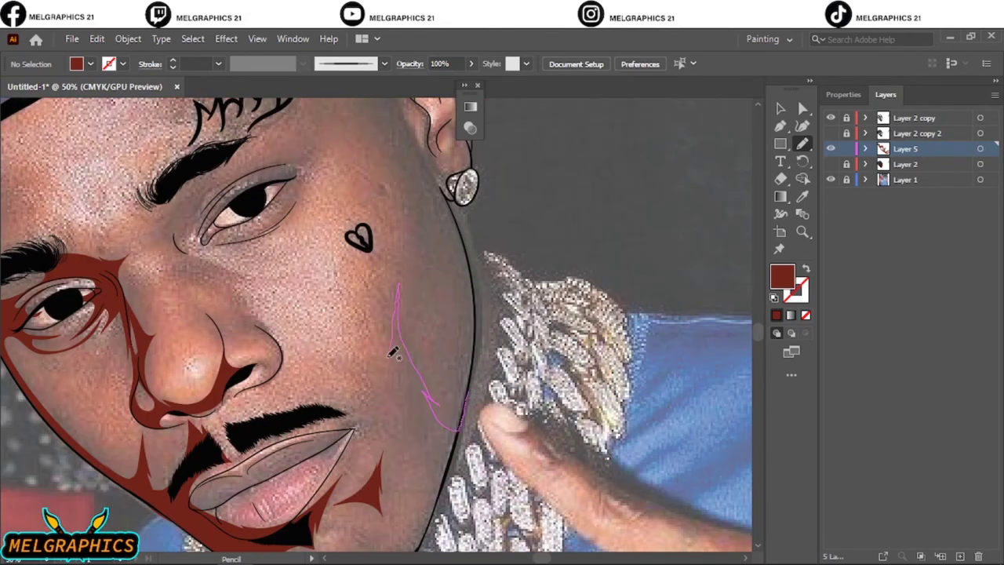
# Step: Shade the right cheek edge and inside the chin, then show the face fill
pyautogui.moveTo(465, 427); pyautogui.dragTo(463, 430)
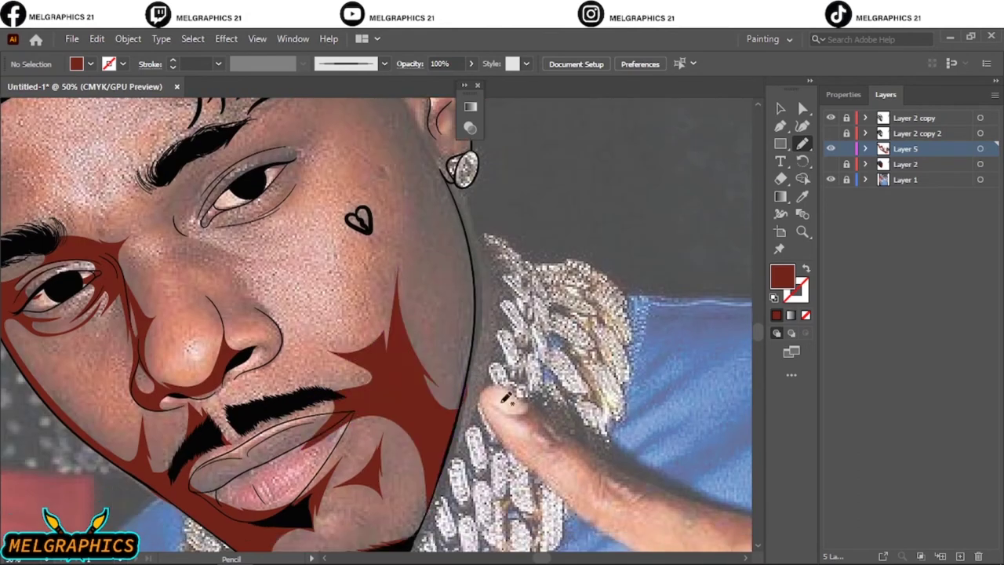
pyautogui.scroll(2, 386, 412)
pyautogui.moveTo(467, 313); pyautogui.dragTo(447, 194)
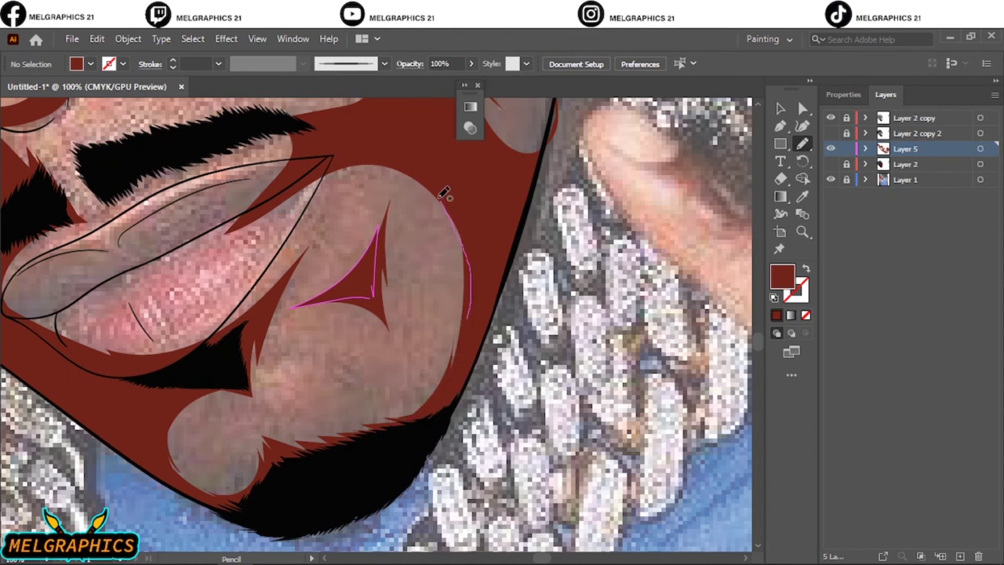
pyautogui.scroll(-5, 486, 314)
pyautogui.click(830, 164)
# Step: Hide the face fill and add shadow around the mustache's left end
pyautogui.click(831, 180)
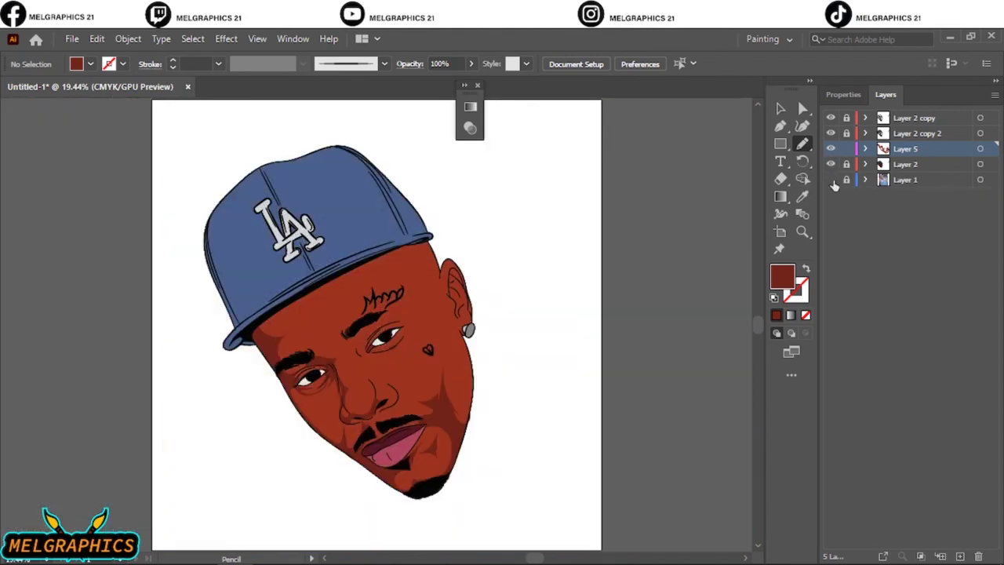
pyautogui.click(831, 180)
pyautogui.click(830, 164)
pyautogui.scroll(5, 420, 431)
pyautogui.hscroll(-3, 420, 431)
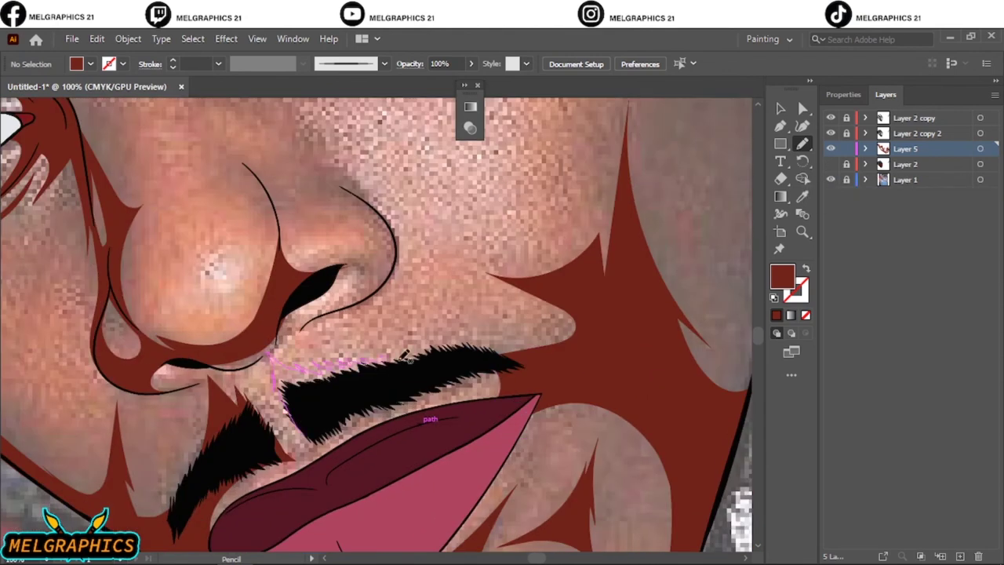
pyautogui.moveTo(282, 369)
pyautogui.mouseDown()
pyautogui.moveTo(298, 416)
pyautogui.moveTo(286, 372)
pyautogui.mouseUp()
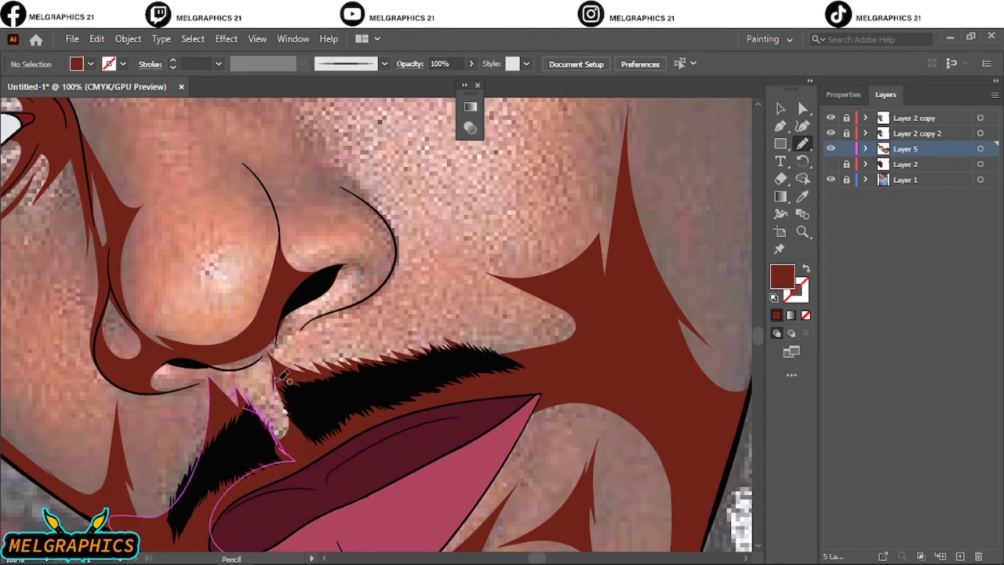
# Step: Draw shadow shapes beside and around the nose, undoing one stray stroke
pyautogui.hotkey('ctrl', '0')
pyautogui.click(831, 164)
pyautogui.click(831, 164)
pyautogui.scroll(5, 363, 382)
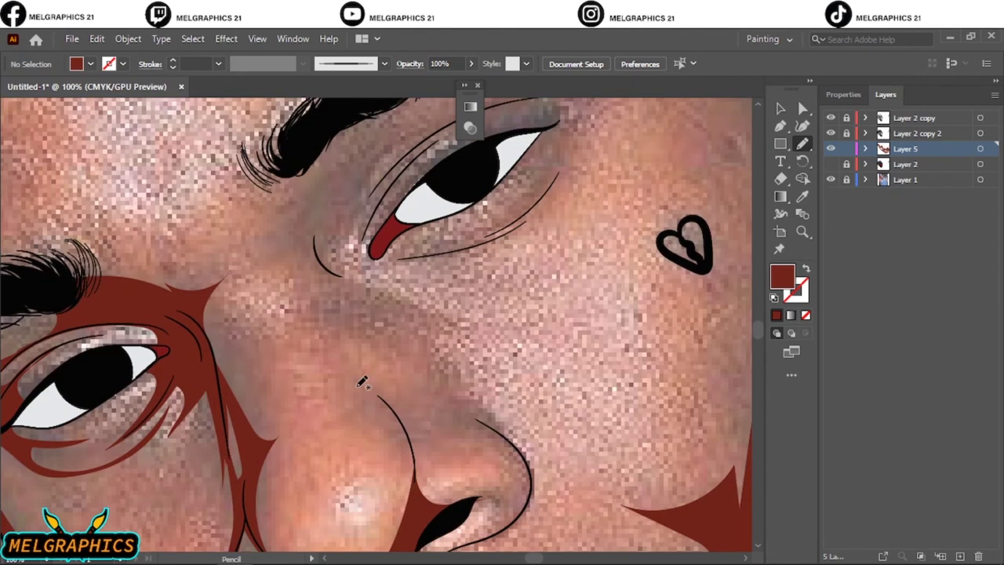
pyautogui.moveTo(259, 335); pyautogui.dragTo(271, 329)
pyautogui.moveTo(429, 370); pyautogui.dragTo(476, 418)
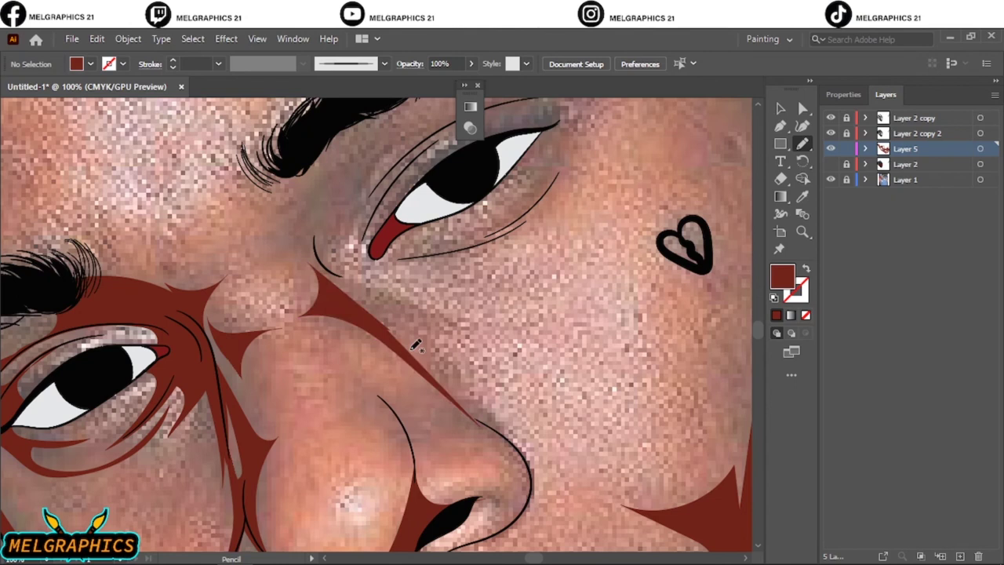
pyautogui.hotkey('ctrl', 'z')
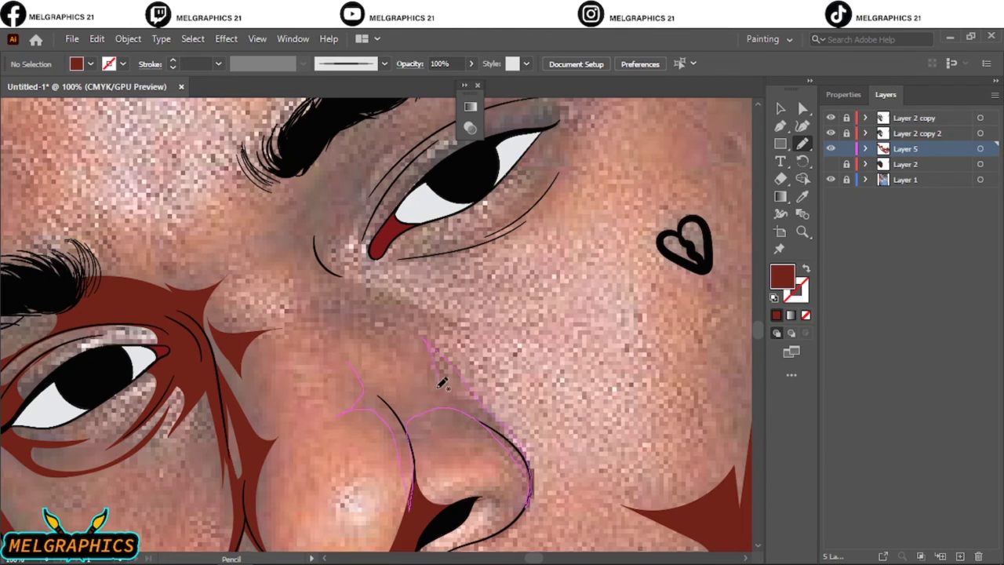
pyautogui.moveTo(442, 383); pyautogui.dragTo(345, 355)
pyautogui.moveTo(419, 451); pyautogui.dragTo(451, 412)
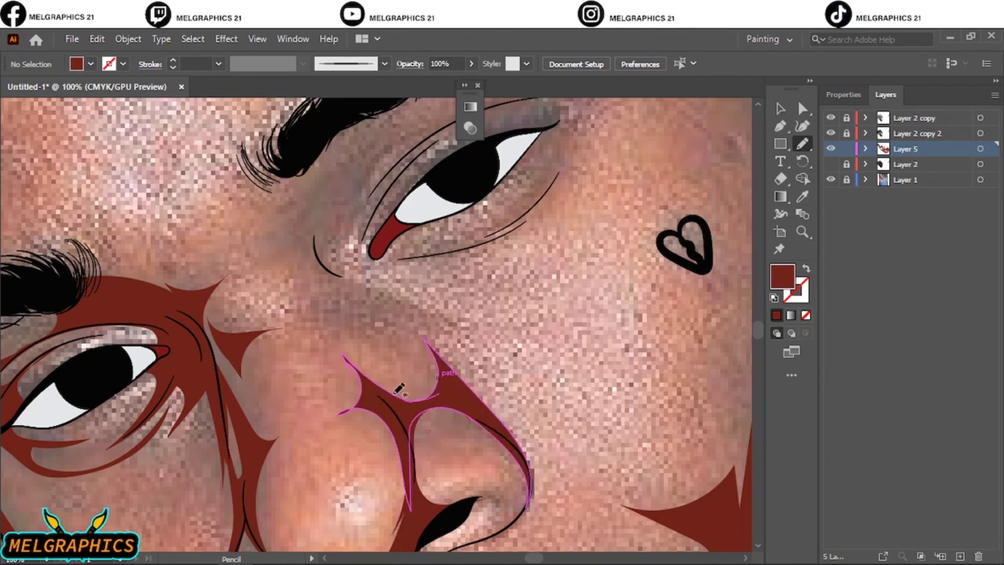
# Step: Shade the area between the eyebrow and the nose
pyautogui.keyDown('alt'); pyautogui.scroll(3, 357, 414); pyautogui.keyUp('alt')
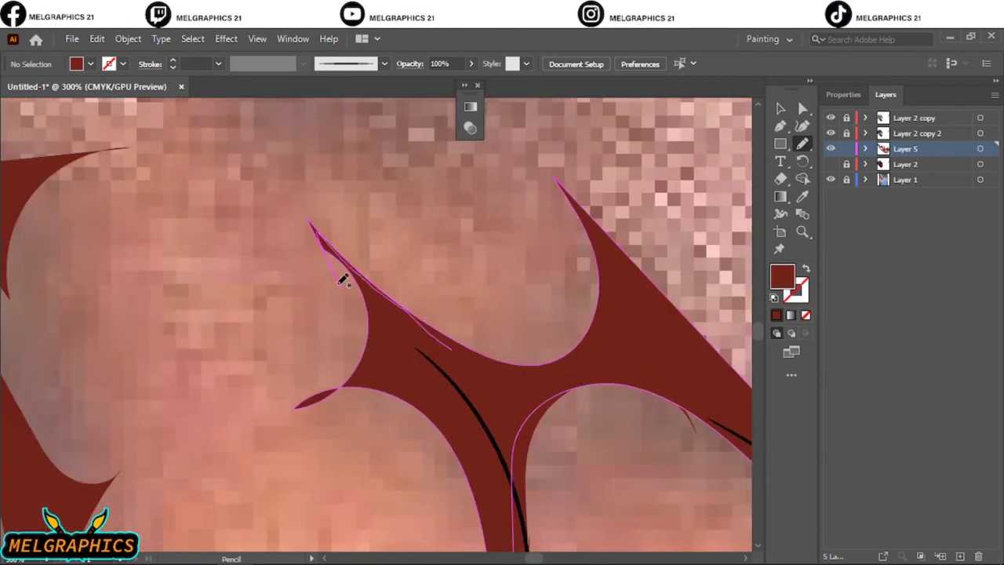
pyautogui.hotkey('ctrl', '0')
pyautogui.hotkey('ctrl', '1')
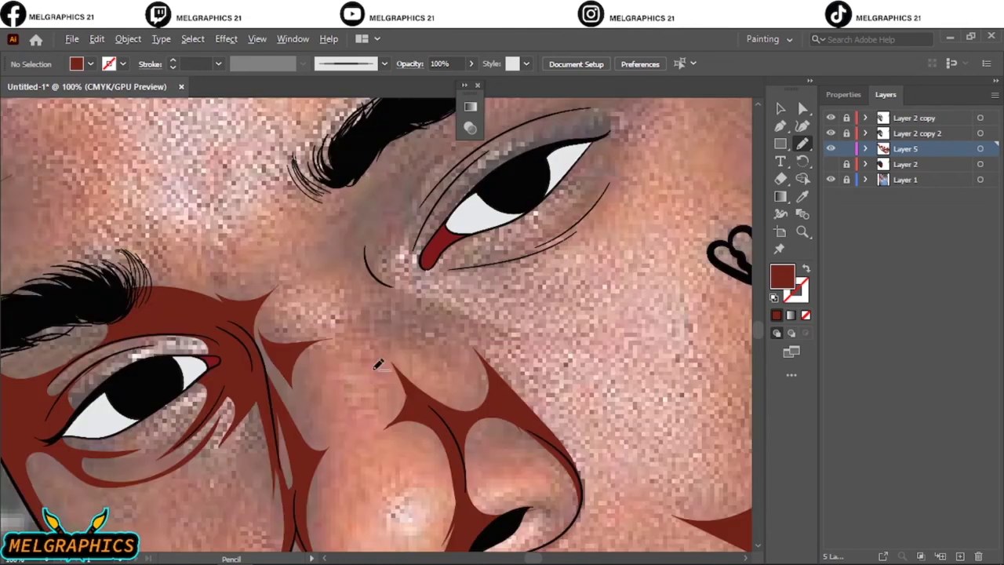
pyautogui.moveTo(414, 246); pyautogui.dragTo(339, 251)
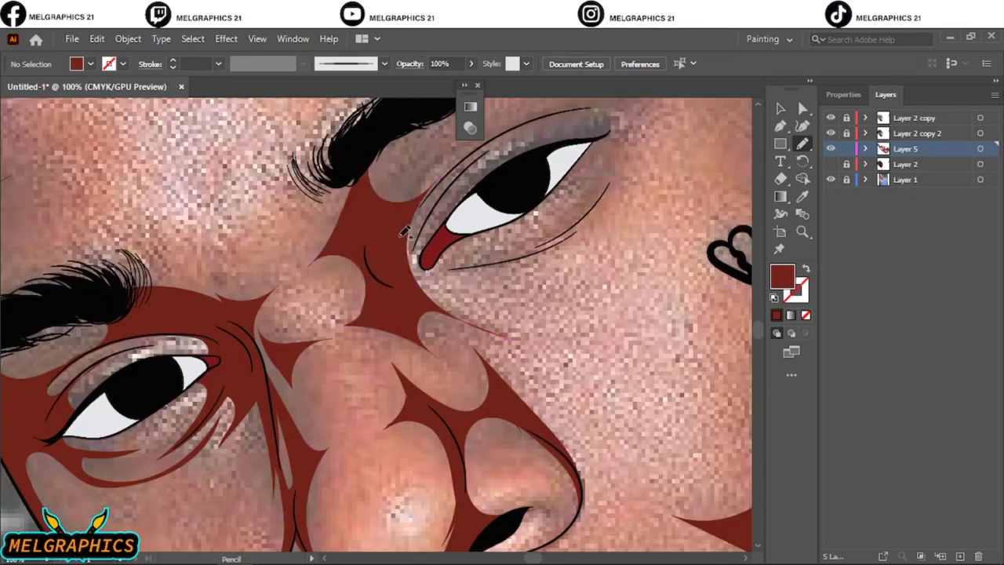
pyautogui.hotkey('ctrl', '0')
# Step: Draw shadows above, below and along the outer edge and eyelid of the second eye
pyautogui.click(831, 180)
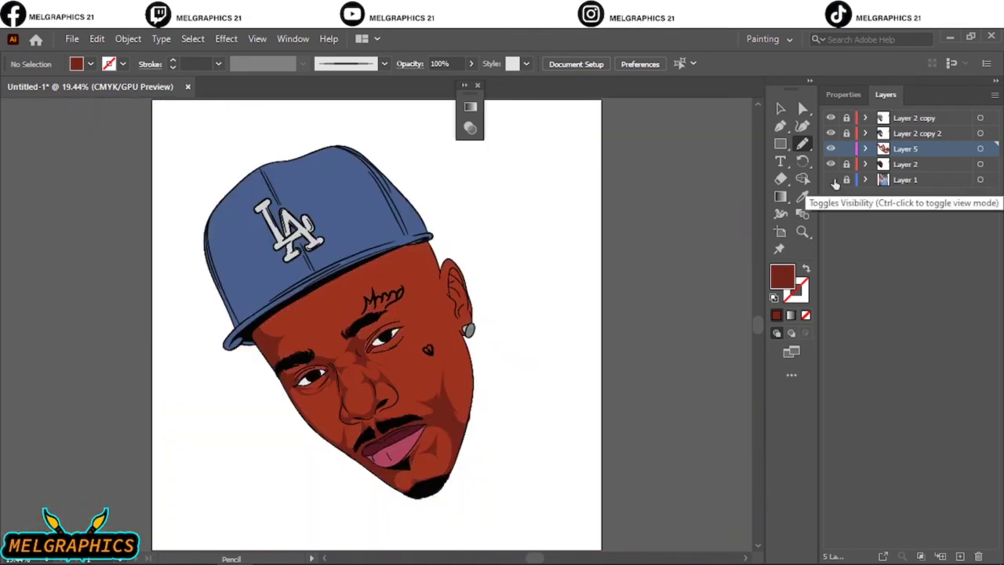
pyautogui.click(831, 180)
pyautogui.click(831, 164)
pyautogui.hotkey('ctrl', '1')
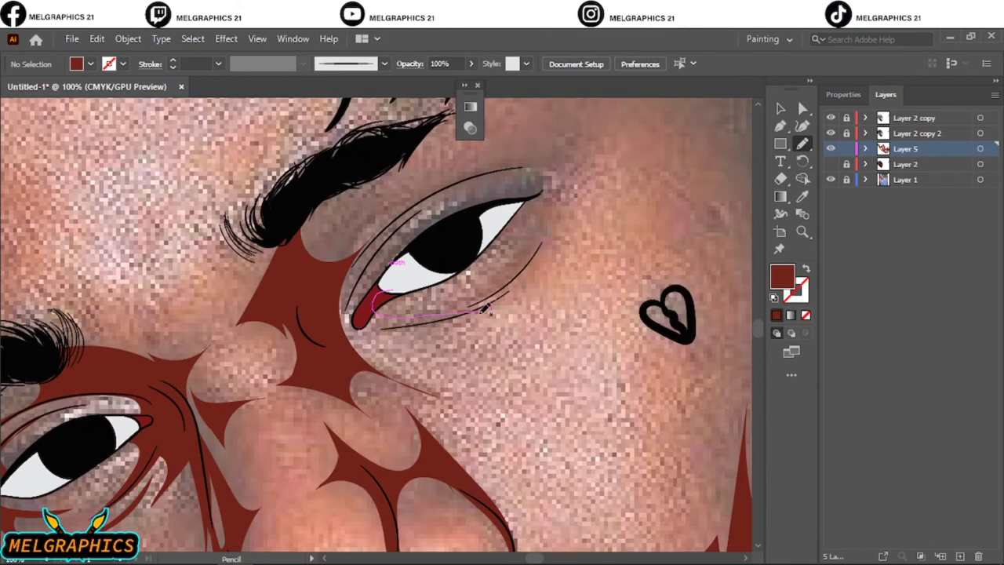
pyautogui.moveTo(348, 309); pyautogui.dragTo(424, 236)
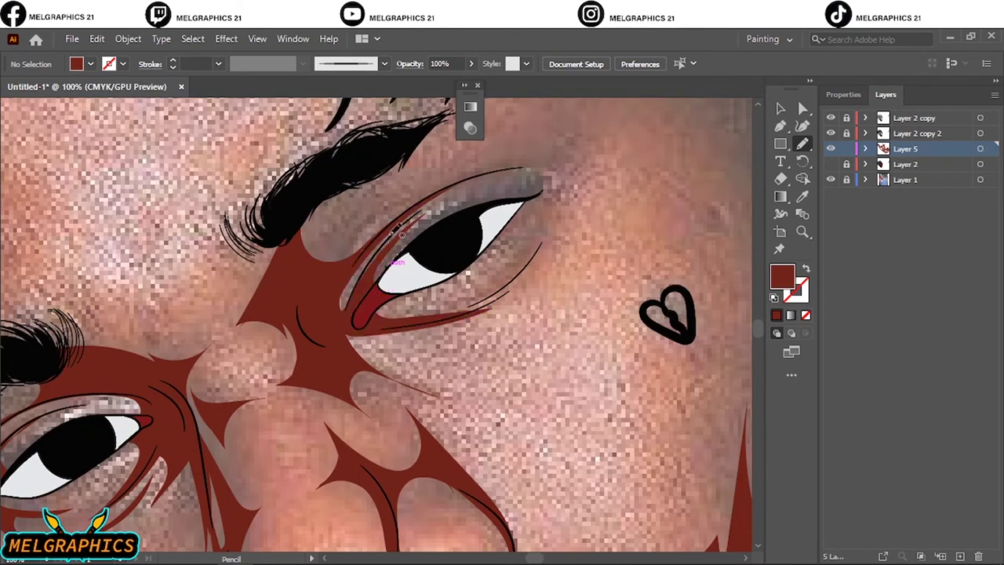
pyautogui.moveTo(424, 200); pyautogui.dragTo(338, 236)
pyautogui.moveTo(495, 216); pyautogui.dragTo(453, 320)
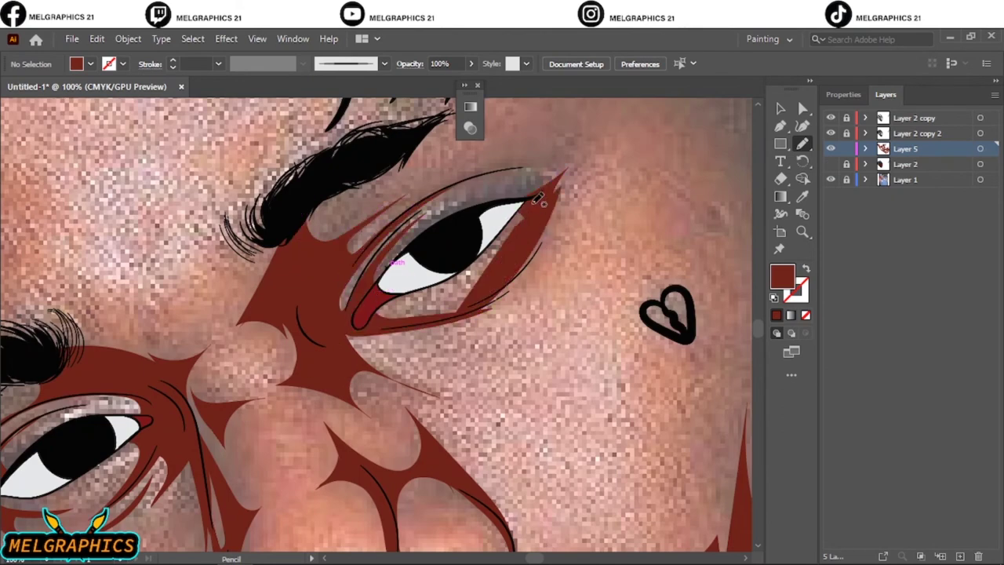
pyautogui.scroll(3, 473, 316)
pyautogui.moveTo(572, 275); pyautogui.dragTo(573, 276)
# Step: Add a shadow shape beside the ear running up its edge
pyautogui.hotkey('ctrl', '-')
pyautogui.hscroll(5, 488, 364)
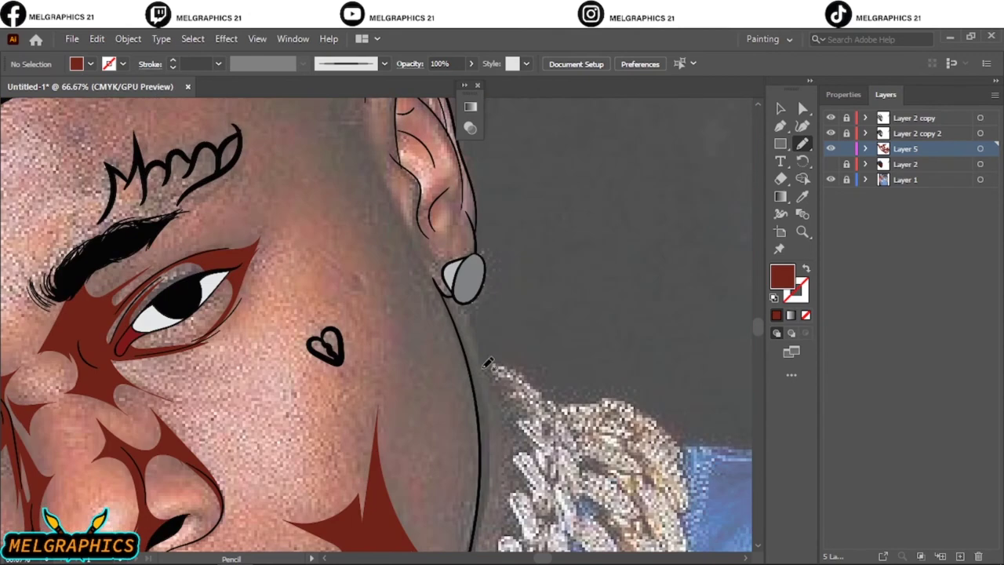
pyautogui.moveTo(378, 197); pyautogui.dragTo(473, 330)
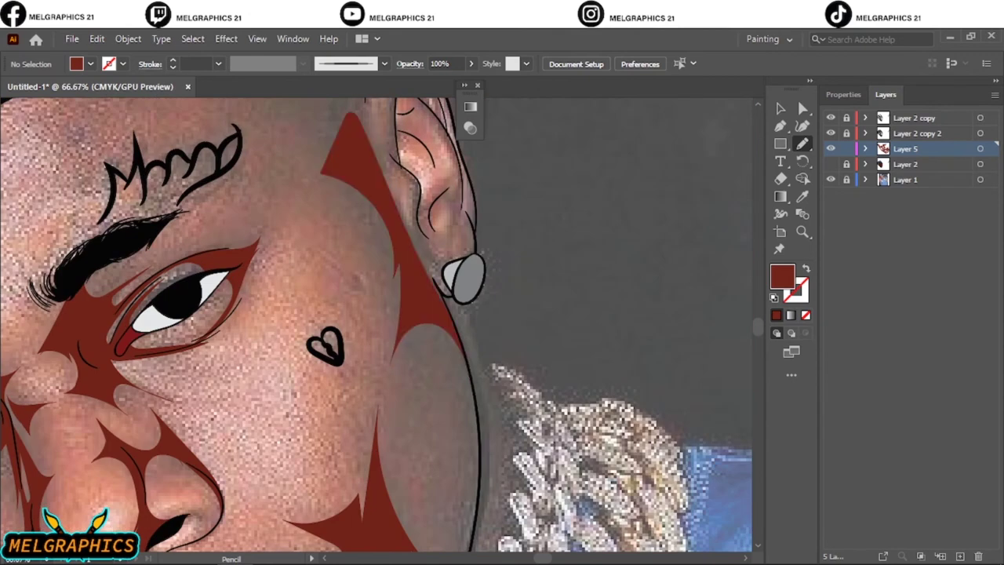
pyautogui.hotkey('ctrl', '+')
pyautogui.scroll(-2, 416, 426)
pyautogui.moveTo(408, 373); pyautogui.dragTo(400, 288)
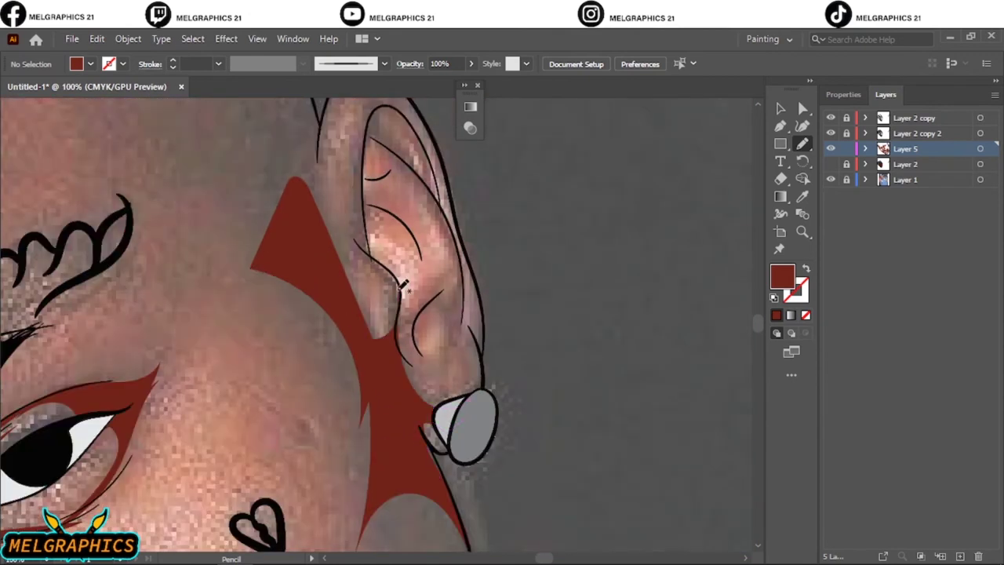
pyautogui.moveTo(348, 211); pyautogui.dragTo(366, 236)
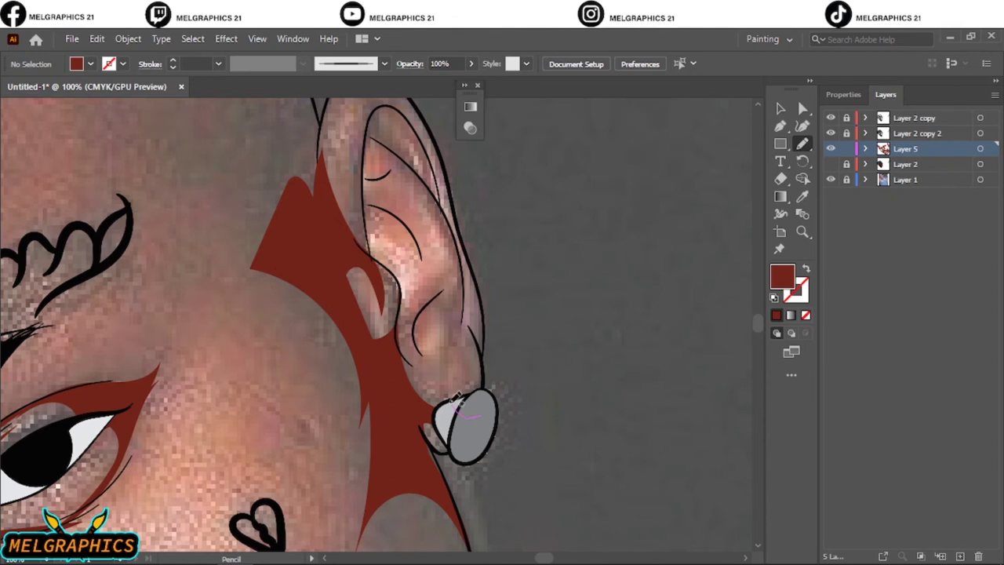
# Step: Shade inside the ear, along the upper rim and inner rim
pyautogui.moveTo(458, 397); pyautogui.dragTo(462, 313)
pyautogui.moveTo(402, 345); pyautogui.dragTo(479, 363)
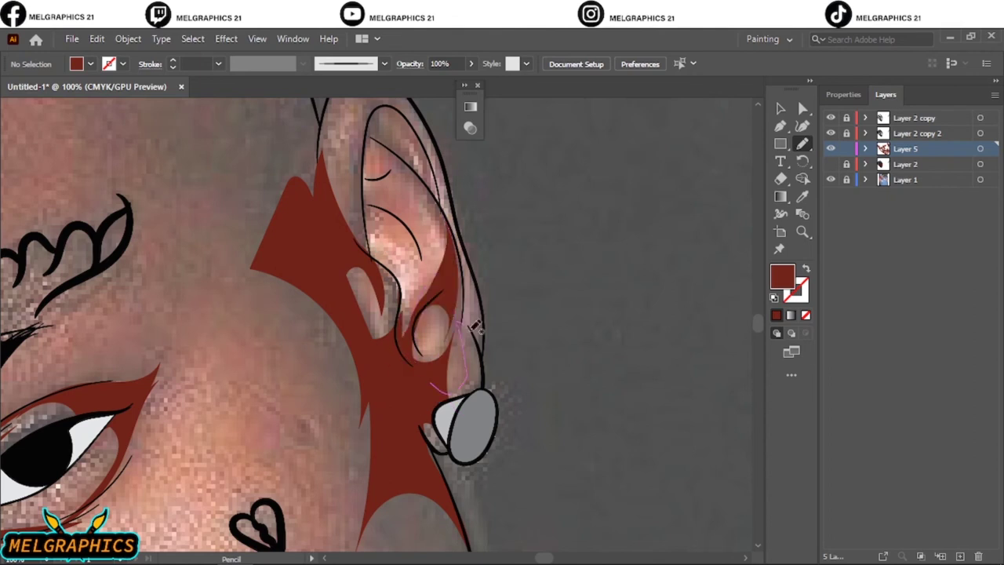
pyautogui.scroll(3, 549, 341)
pyautogui.moveTo(452, 448)
pyautogui.mouseDown()
pyautogui.moveTo(467, 409)
pyautogui.moveTo(433, 292)
pyautogui.mouseUp()
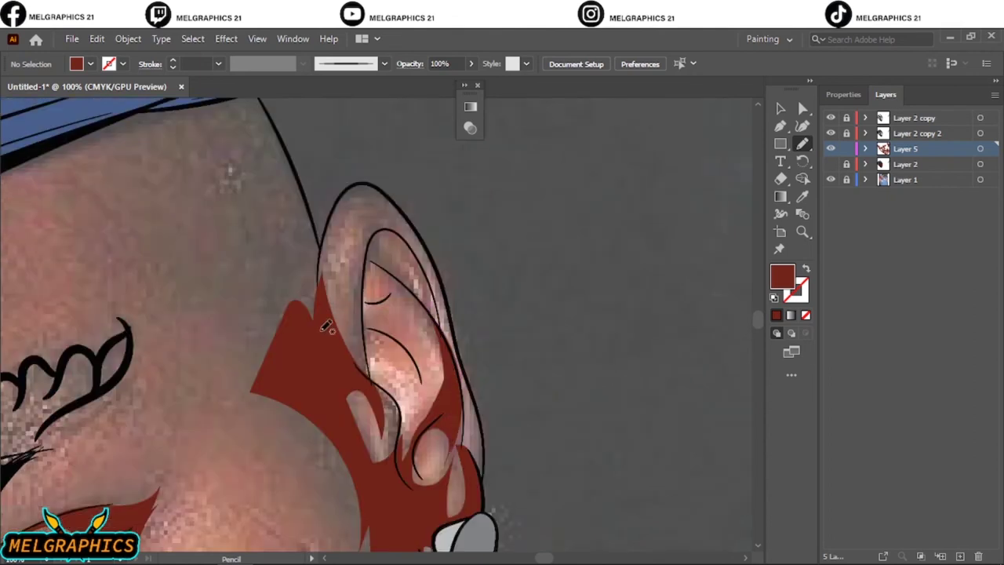
pyautogui.moveTo(423, 238); pyautogui.dragTo(326, 252)
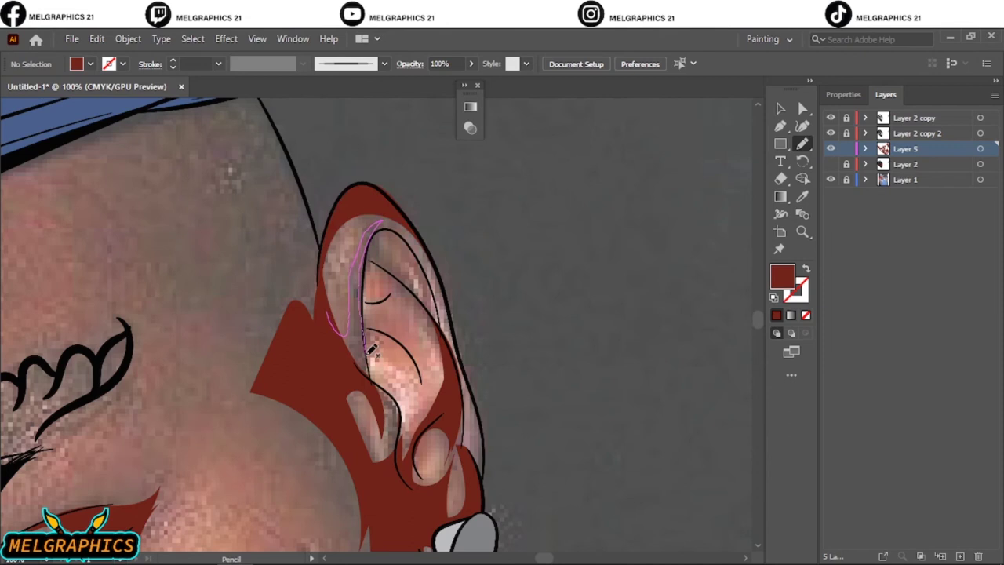
pyautogui.moveTo(372, 347); pyautogui.dragTo(369, 375)
pyautogui.moveTo(362, 255)
pyautogui.mouseDown()
pyautogui.moveTo(358, 285)
pyautogui.moveTo(445, 318)
pyautogui.mouseUp()
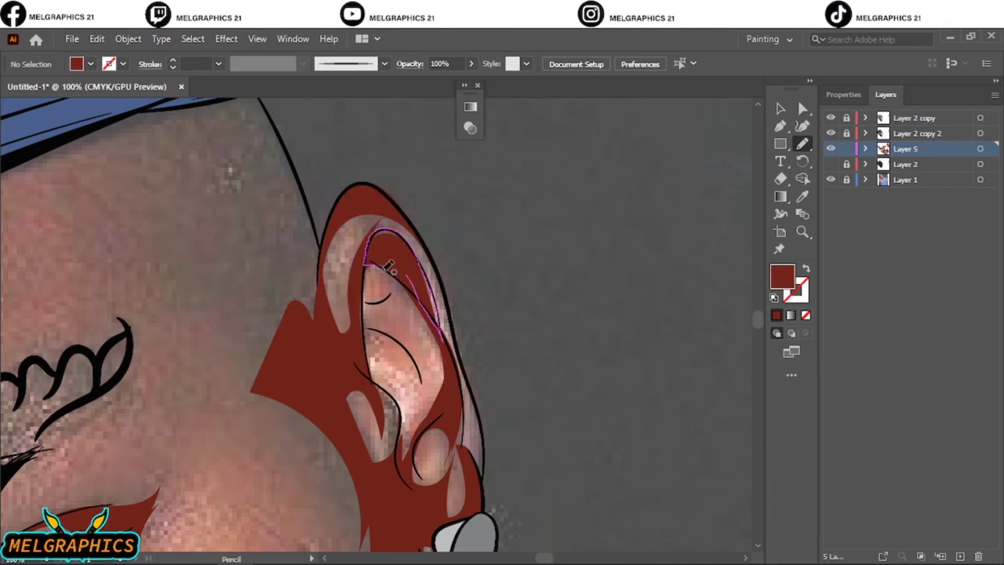
pyautogui.moveTo(386, 267); pyautogui.dragTo(372, 263)
pyautogui.moveTo(444, 333); pyautogui.dragTo(424, 275)
# Step: Shade the temple below the cap, then hide the reference photo
pyautogui.hotkey('ctrl', '0')
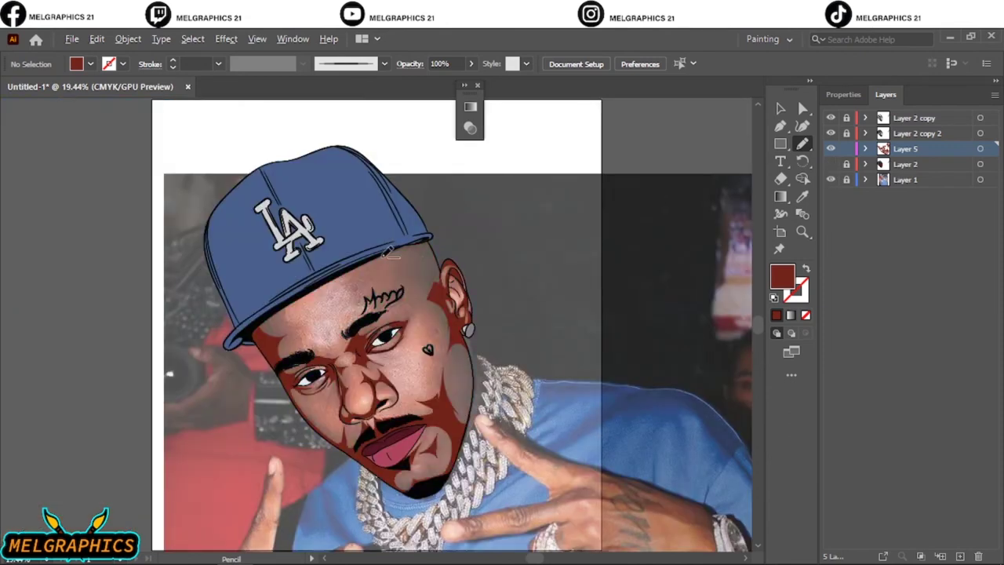
pyautogui.scroll(3, 389, 253)
pyautogui.moveTo(408, 286)
pyautogui.mouseDown()
pyautogui.moveTo(510, 221)
pyautogui.moveTo(512, 269)
pyautogui.mouseUp()
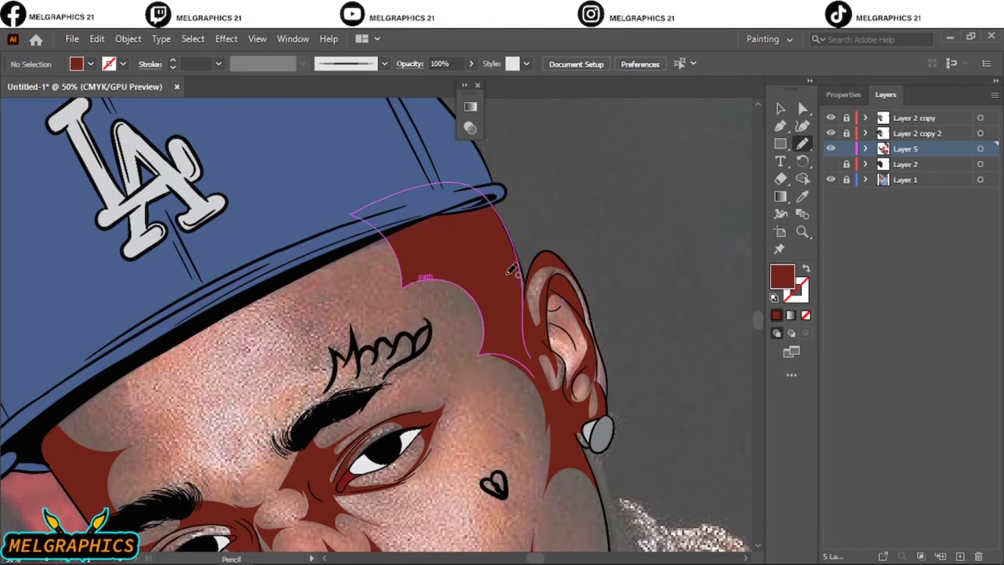
pyautogui.moveTo(343, 265); pyautogui.dragTo(298, 291)
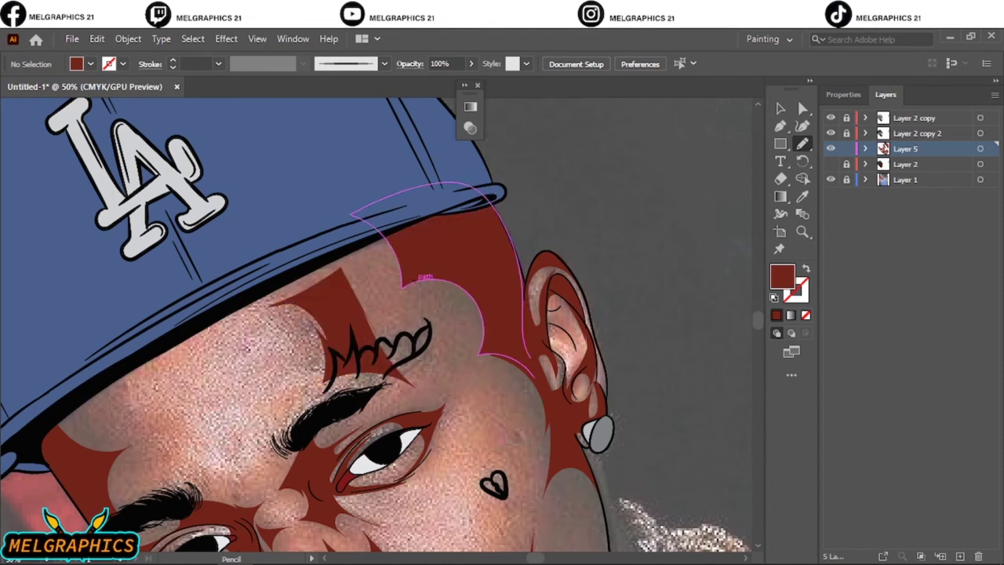
pyautogui.hotkey('ctrl', '0')
pyautogui.click(831, 180)
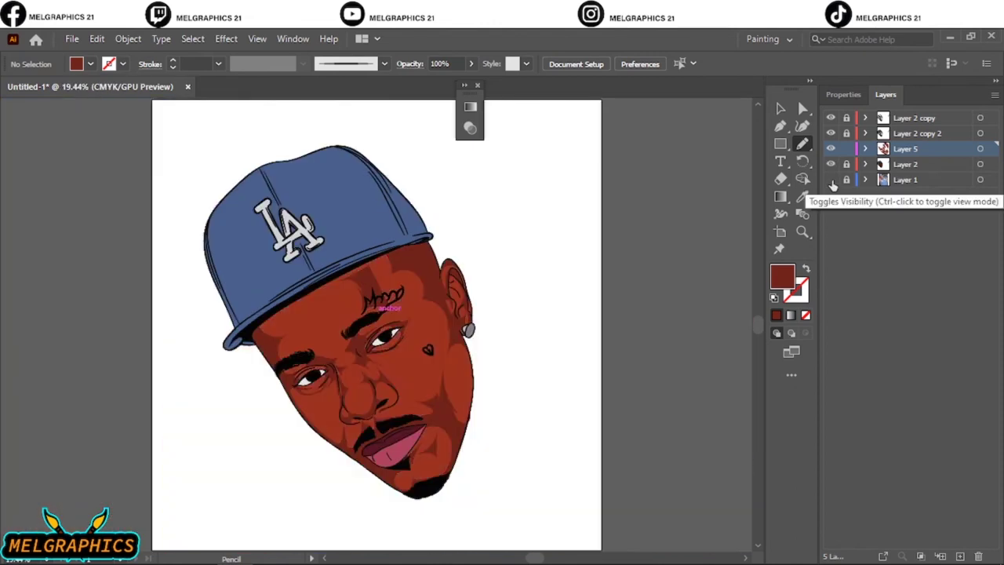
# Step: Add a new layer and choose a red midtone fill colour in the Color Picker
pyautogui.click(960, 556)
pyautogui.press('i')
pyautogui.doubleClick(782, 277)
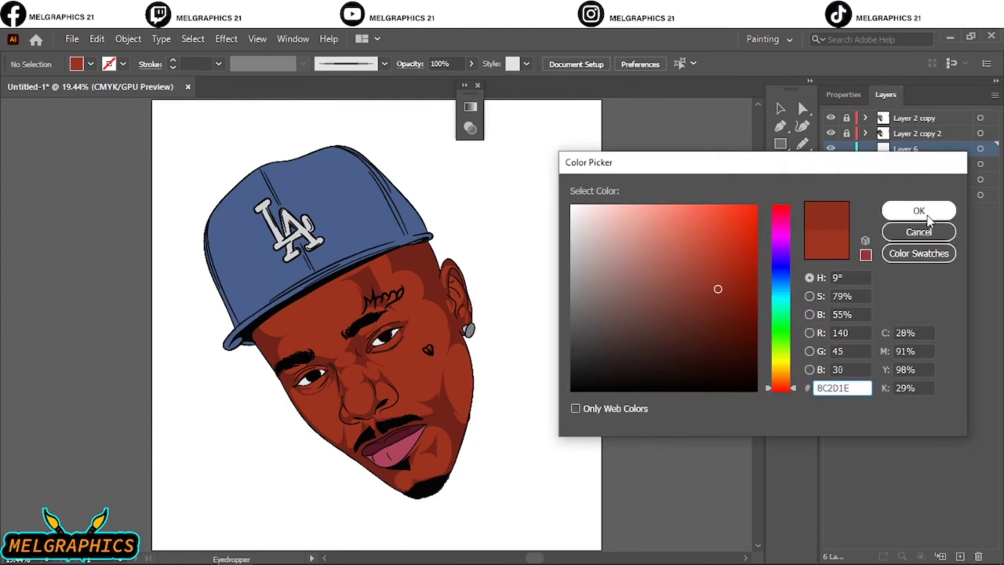
pyautogui.click(928, 219)
pyautogui.click(831, 195)
# Step: Pencil-draw red midtone shapes over the forehead and eyebrow, and move Layer 6 below Layer 5
pyautogui.hotkey('ctrl', '1')
pyautogui.press('n')
pyautogui.moveTo(386, 409)
pyautogui.mouseDown()
pyautogui.moveTo(369, 404)
pyautogui.moveTo(240, 207)
pyautogui.moveTo(369, 412)
pyautogui.mouseUp()
pyautogui.moveTo(317, 531); pyautogui.dragTo(424, 484)
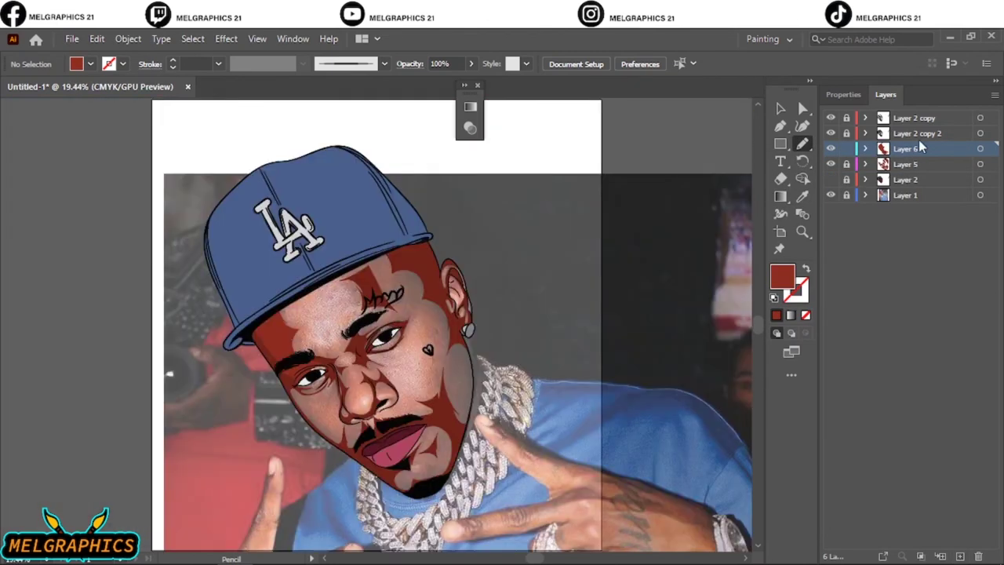
pyautogui.moveTo(922, 148); pyautogui.dragTo(911, 169)
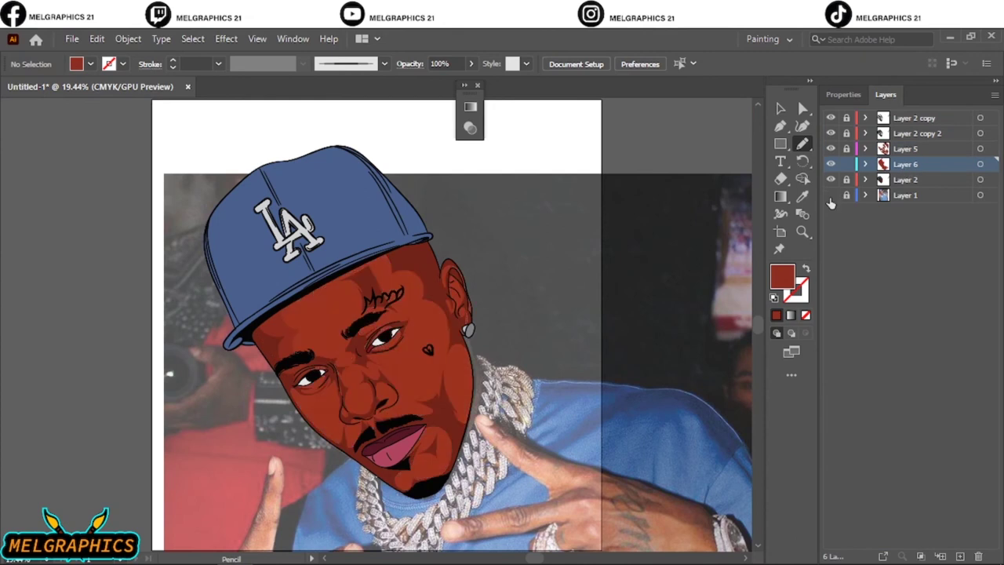
# Step: Adjust the midtone shapes' colour balance through Edit > Edit Colors
pyautogui.hotkey('ctrl', '1')
pyautogui.click(97, 38)
pyautogui.click(478, 332)
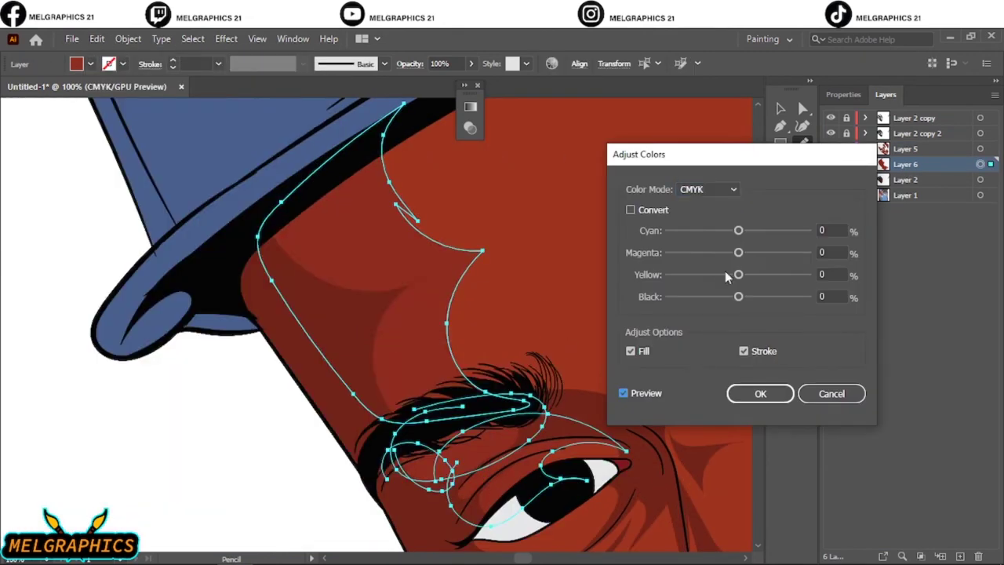
pyautogui.moveTo(738, 252)
pyautogui.mouseDown()
pyautogui.moveTo(725, 274)
pyautogui.moveTo(729, 294)
pyautogui.mouseUp()
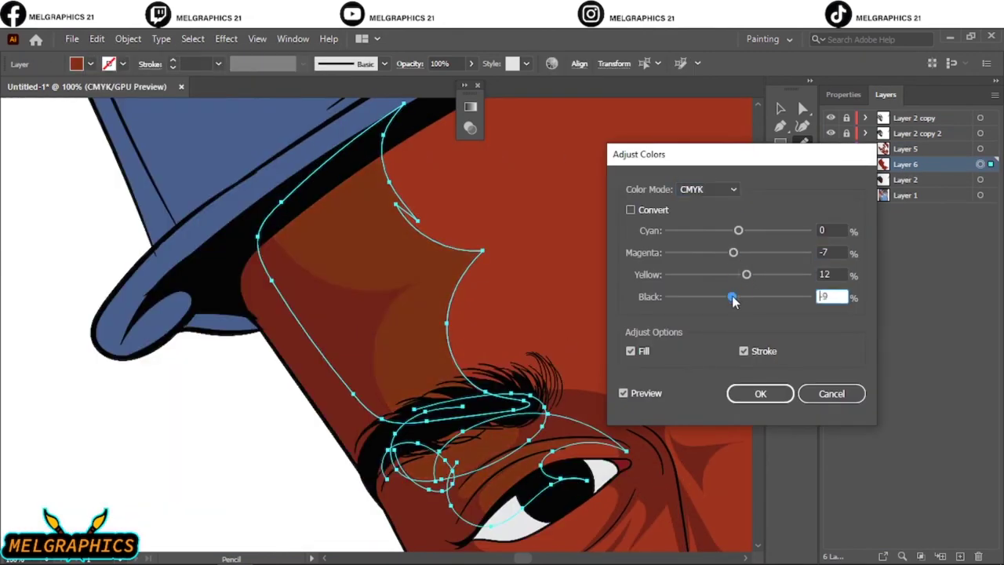
pyautogui.moveTo(739, 231); pyautogui.dragTo(721, 228)
pyautogui.press('Escape')
# Step: Recolour the midtone shapes to saturation 81% and brightness 56%
pyautogui.press('v')
pyautogui.click(96, 38)
pyautogui.click(392, 297)
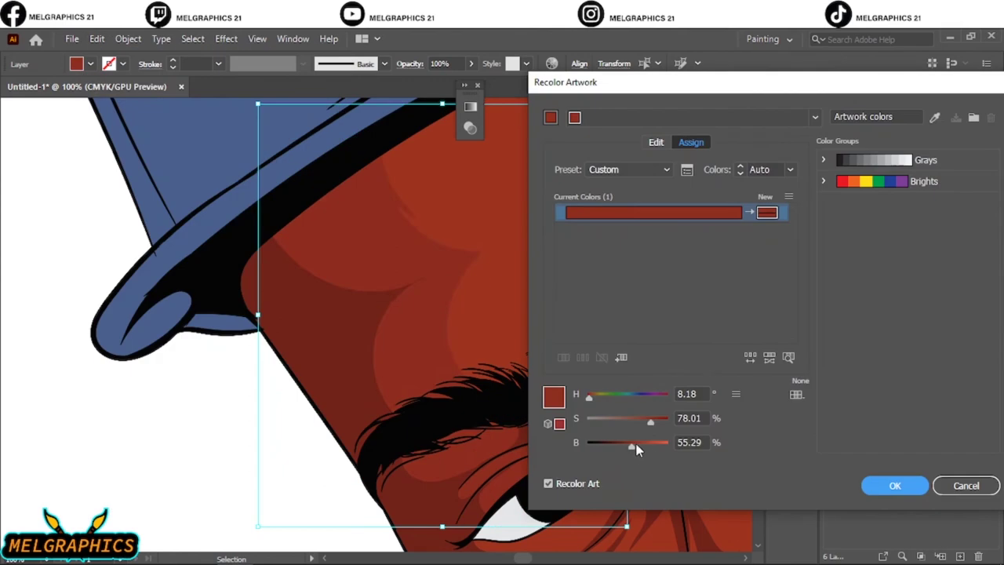
pyautogui.moveTo(648, 427); pyautogui.dragTo(656, 425)
pyautogui.press('Return')
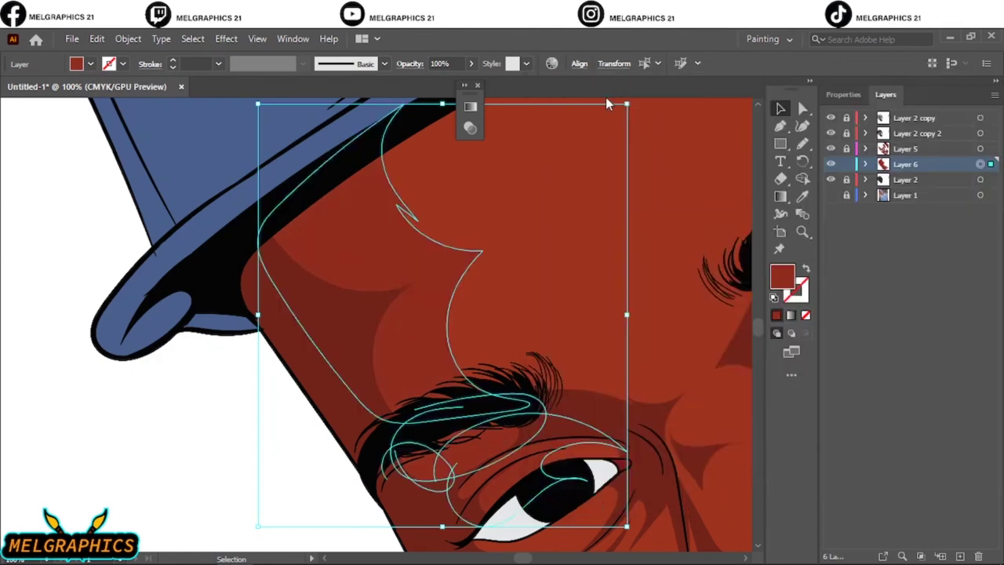
pyautogui.hotkey('ctrl', '0')
pyautogui.click(583, 212)
pyautogui.click(831, 194)
# Step: Pencil-draw red shapes under the eye and down the cheek edge
pyautogui.hotkey('ctrl', '1')
pyautogui.press('n')
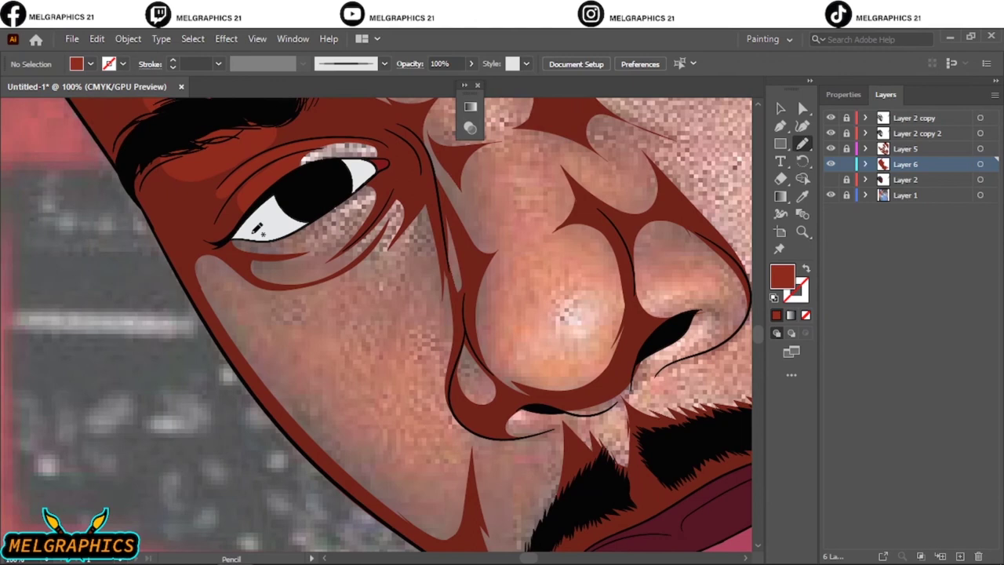
pyautogui.moveTo(367, 239); pyautogui.dragTo(271, 224)
pyautogui.moveTo(294, 273)
pyautogui.mouseDown()
pyautogui.moveTo(210, 322)
pyautogui.moveTo(274, 275)
pyautogui.mouseUp()
pyautogui.moveTo(310, 257); pyautogui.dragTo(416, 213)
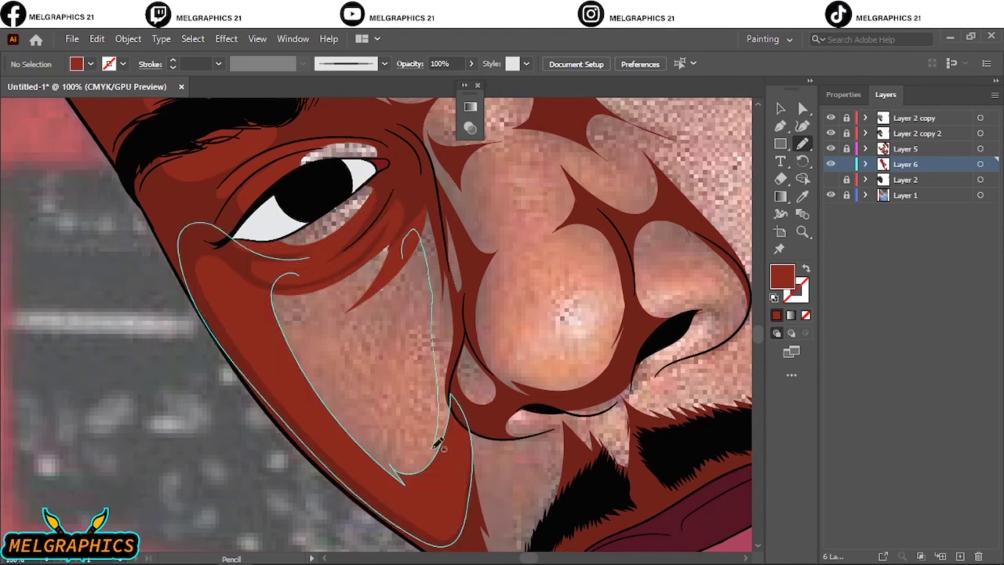
pyautogui.moveTo(455, 353)
pyautogui.mouseDown()
pyautogui.moveTo(474, 357)
pyautogui.moveTo(634, 250)
pyautogui.mouseUp()
pyautogui.scroll(-3, 476, 291)
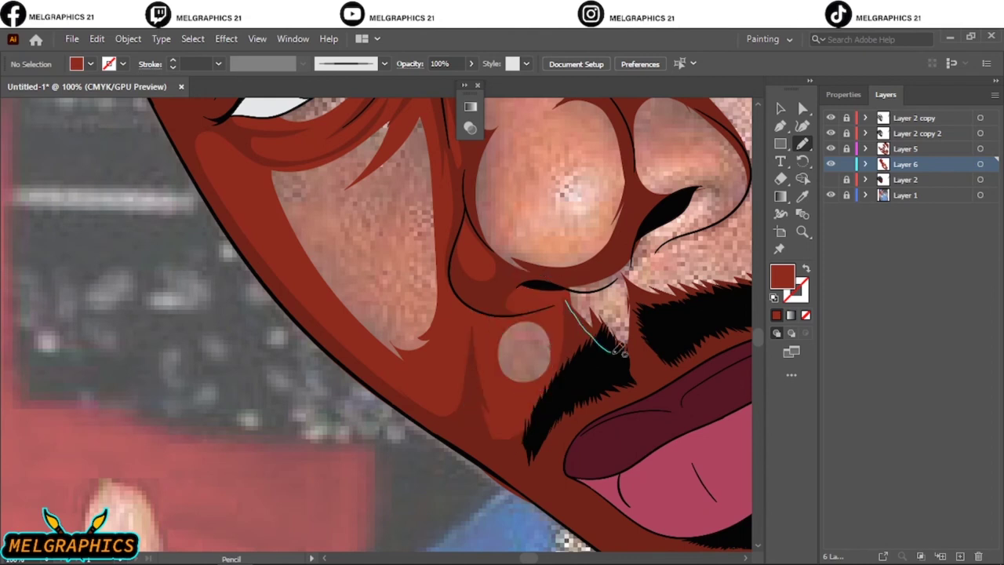
pyautogui.hotkey('ctrl', '0')
# Step: Preview against the reference photo, then draw darker shadow shapes around the chin
pyautogui.click(831, 179)
pyautogui.click(830, 195)
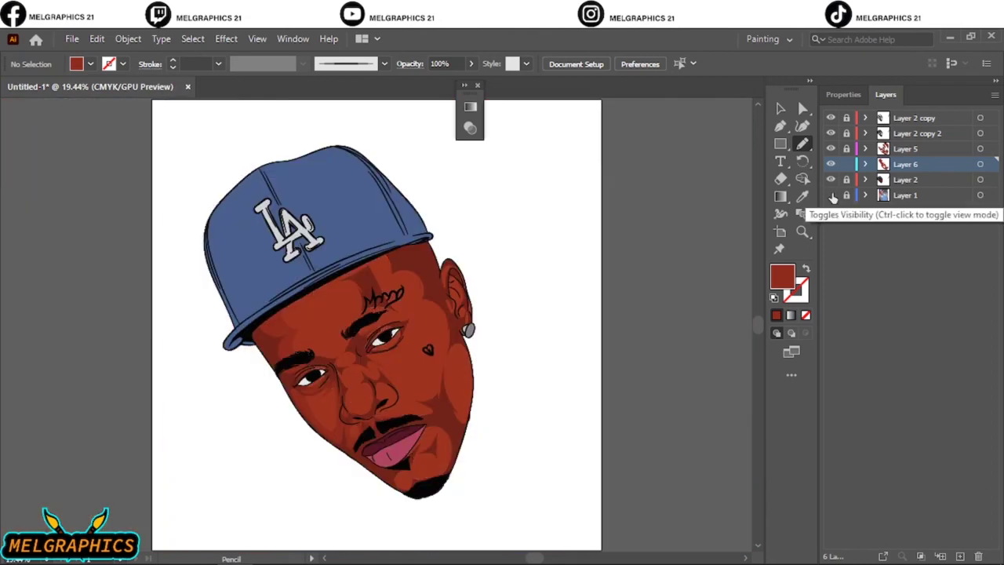
pyautogui.click(831, 195)
pyautogui.click(831, 178)
pyautogui.hotkey('ctrl', '1')
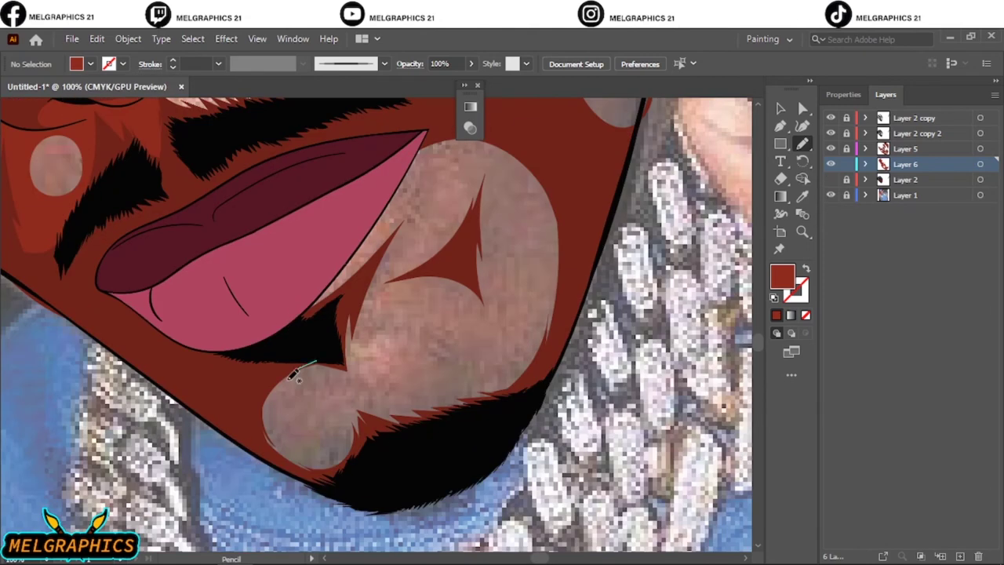
pyautogui.moveTo(294, 375); pyautogui.dragTo(310, 367)
pyautogui.moveTo(366, 214); pyautogui.dragTo(558, 355)
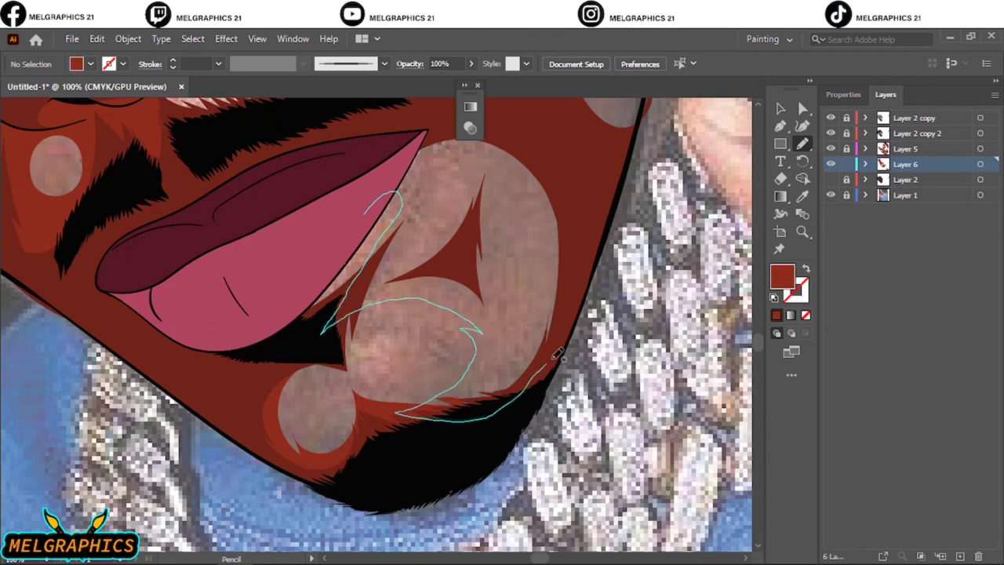
pyautogui.moveTo(415, 173); pyautogui.dragTo(329, 333)
# Step: Draw darker red shadow shapes around the nose, nostril and nose wing
pyautogui.hotkey('ctrl', '0')
pyautogui.click(831, 179)
pyautogui.click(831, 195)
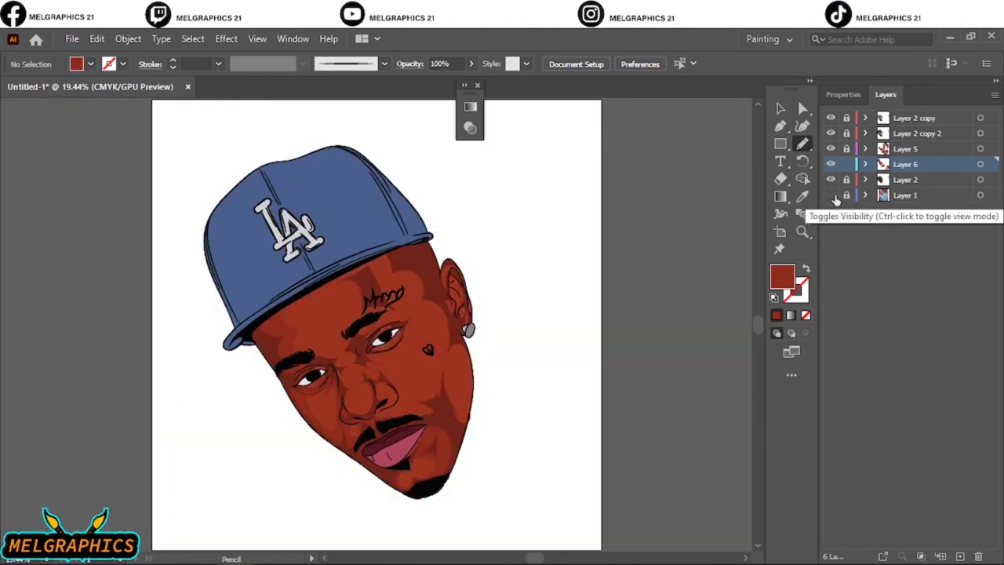
pyautogui.hotkey('ctrl', '1')
pyautogui.click(831, 194)
pyautogui.click(831, 179)
pyautogui.moveTo(470, 390)
pyautogui.mouseDown()
pyautogui.moveTo(399, 227)
pyautogui.moveTo(310, 104)
pyautogui.mouseUp()
pyautogui.moveTo(517, 249); pyautogui.dragTo(522, 377)
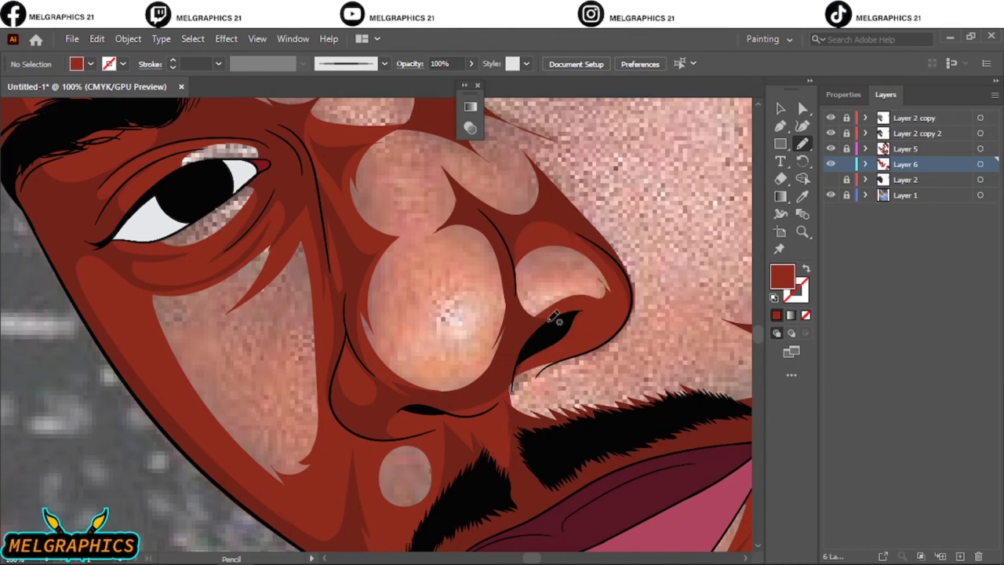
pyautogui.moveTo(522, 251); pyautogui.dragTo(575, 238)
pyautogui.moveTo(558, 319); pyautogui.dragTo(595, 257)
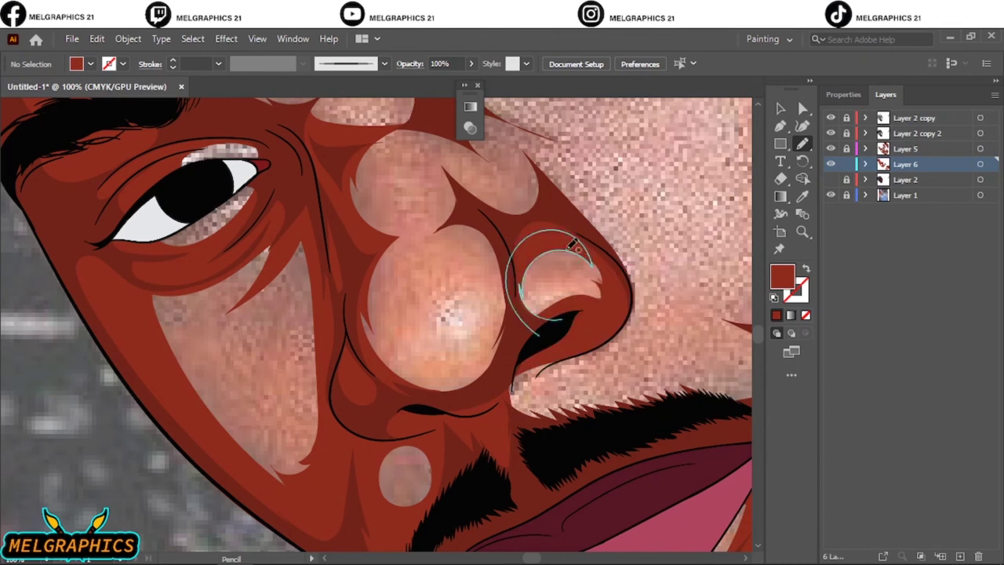
# Step: Add shadow shapes beside the nose and spiky shading under the right eye
pyautogui.scroll(5, 575, 244)
pyautogui.moveTo(502, 510); pyautogui.dragTo(442, 337)
pyautogui.moveTo(452, 261); pyautogui.dragTo(524, 445)
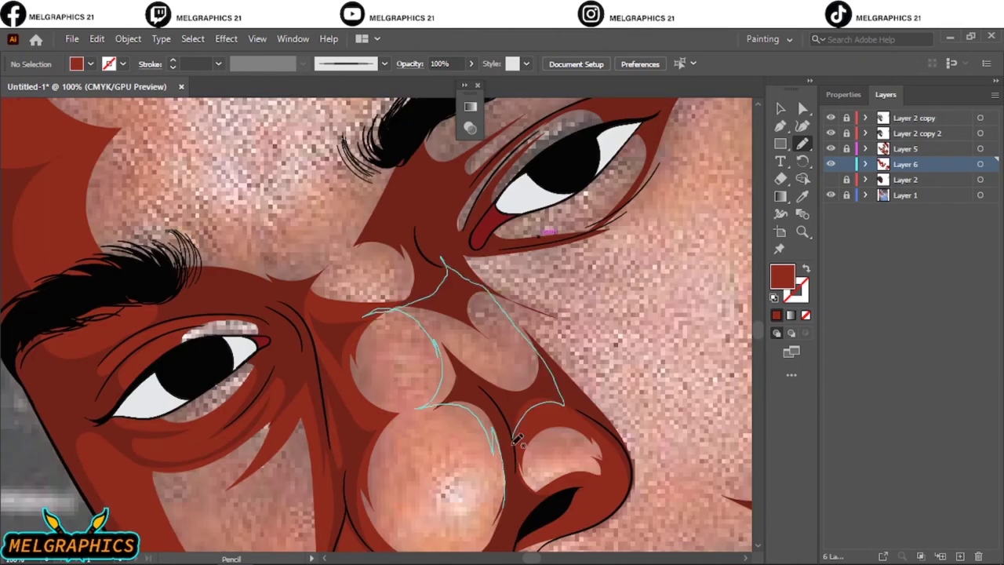
pyautogui.moveTo(533, 383); pyautogui.dragTo(639, 251)
pyautogui.moveTo(520, 351); pyautogui.dragTo(589, 318)
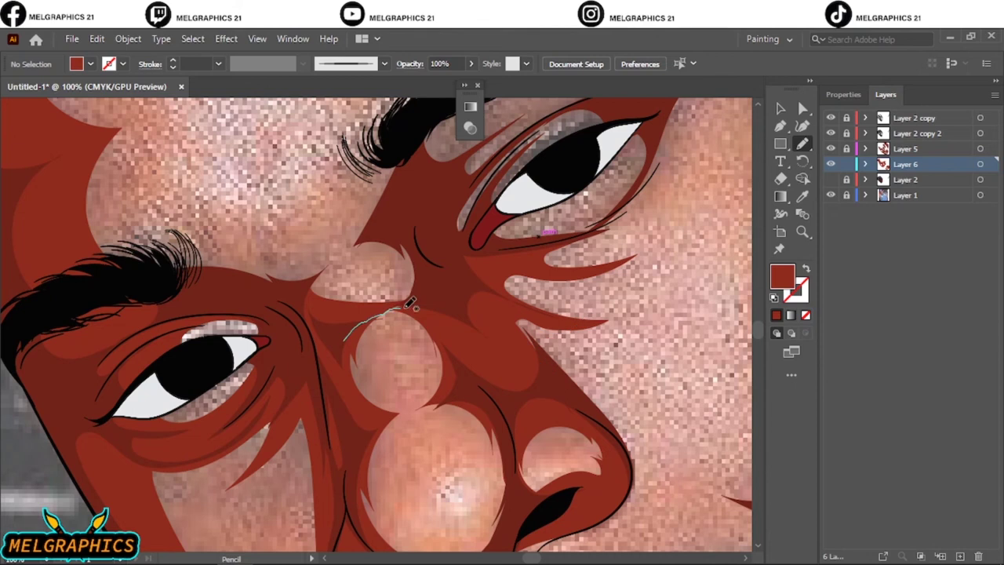
pyautogui.moveTo(414, 306); pyautogui.dragTo(268, 312)
pyautogui.scroll(5, 374, 177)
pyautogui.moveTo(81, 400)
pyautogui.mouseDown()
pyautogui.moveTo(125, 427)
pyautogui.moveTo(118, 455)
pyautogui.mouseUp()
pyautogui.scroll(-5, 392, 310)
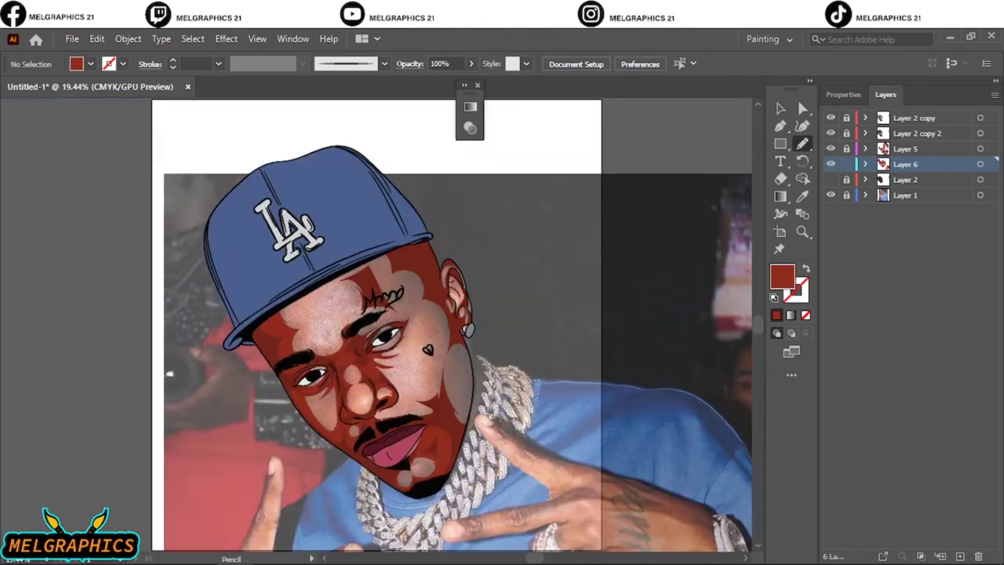
# Step: Draw a darker red shadow shape along the right cheek
pyautogui.click(831, 179)
pyautogui.click(831, 195)
pyautogui.click(831, 195)
pyautogui.scroll(5, 377, 360)
pyautogui.moveTo(322, 392); pyautogui.dragTo(463, 414)
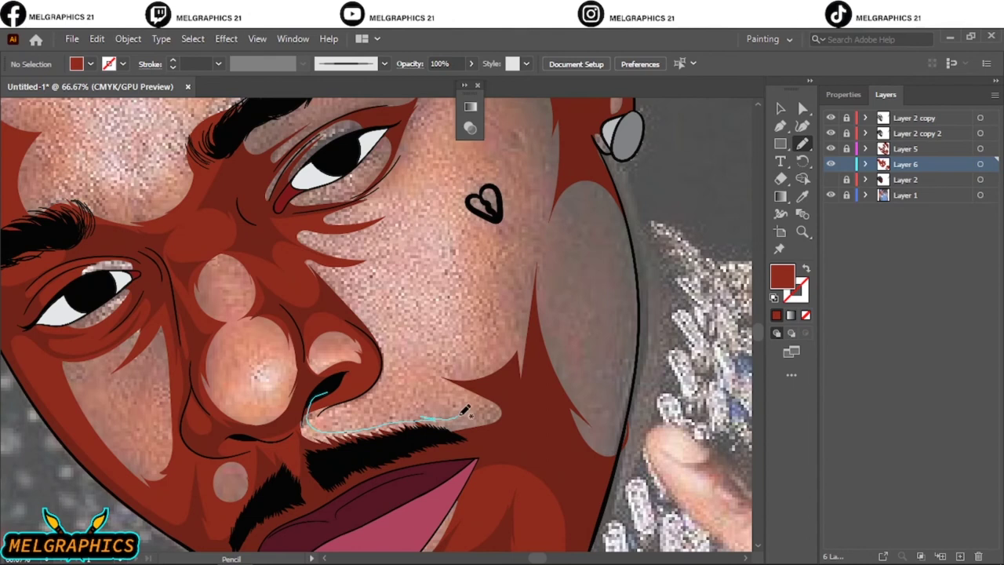
pyautogui.moveTo(511, 269); pyautogui.dragTo(310, 428)
pyautogui.scroll(5, 549, 385)
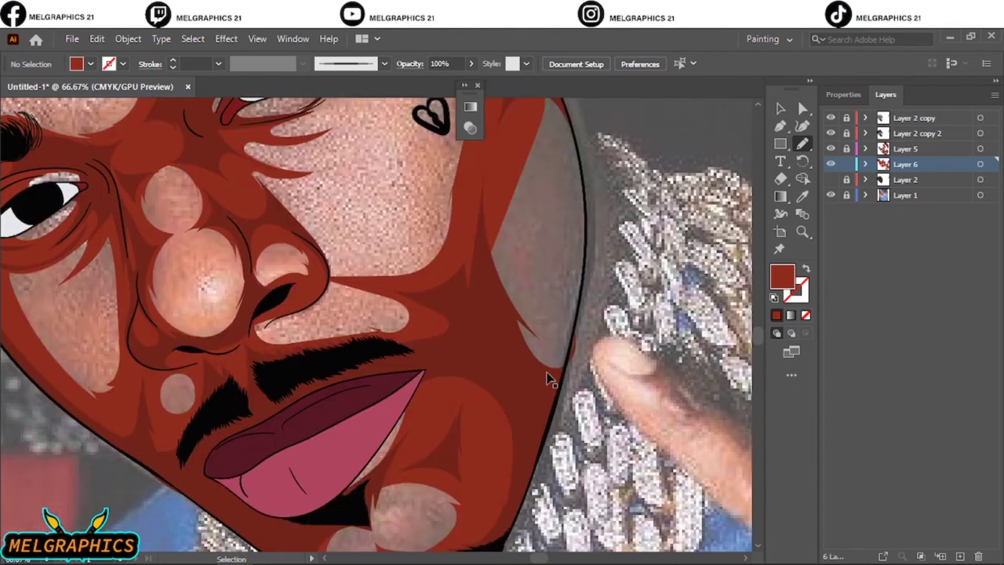
# Step: Briefly use the Eraser on Layer 5's outline, then draw jaw-edge shadows on Layer 6
pyautogui.hotkey('shift', 'e')
pyautogui.scroll(1, 563, 437)
pyautogui.click(845, 149)
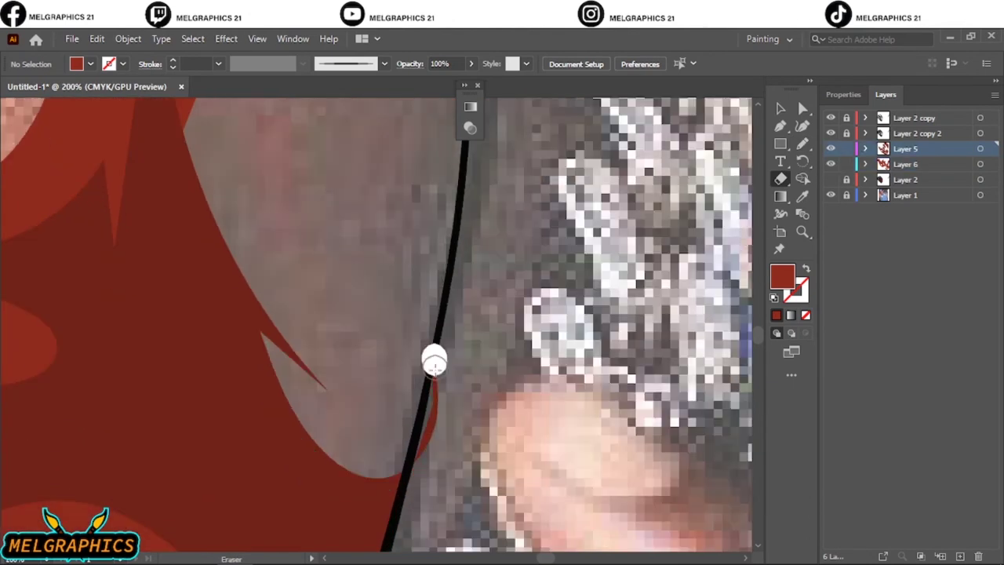
pyautogui.press('n')
pyautogui.click(905, 164)
pyautogui.scroll(-2, 408, 240)
pyautogui.scroll(-1, 531, 386)
pyautogui.moveTo(345, 298); pyautogui.dragTo(509, 251)
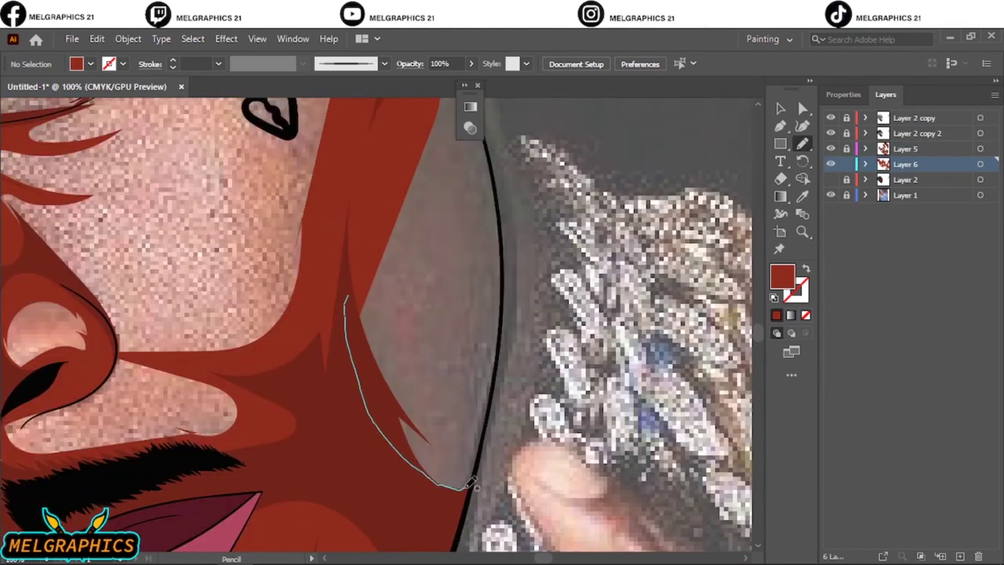
pyautogui.scroll(4, 410, 320)
pyautogui.moveTo(410, 320); pyautogui.dragTo(491, 331)
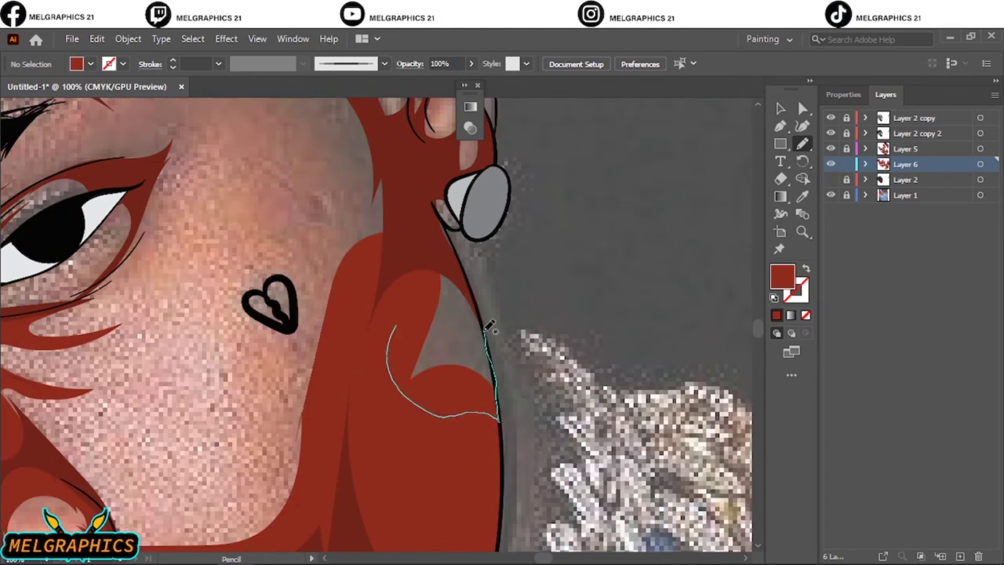
pyautogui.moveTo(310, 410)
pyautogui.mouseDown()
pyautogui.moveTo(298, 459)
pyautogui.moveTo(424, 110)
pyautogui.mouseUp()
# Step: Add shadow shapes beside the eye and along the eyebrow
pyautogui.scroll(5, 426, 224)
pyautogui.hscroll(-5, 426, 224)
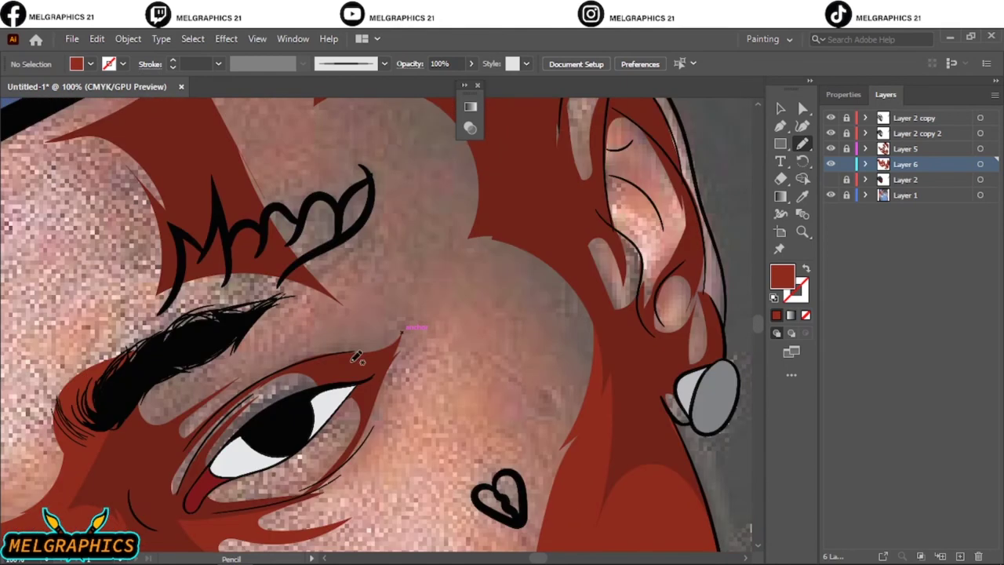
pyautogui.moveTo(553, 509)
pyautogui.mouseDown()
pyautogui.moveTo(432, 341)
pyautogui.moveTo(565, 502)
pyautogui.mouseUp()
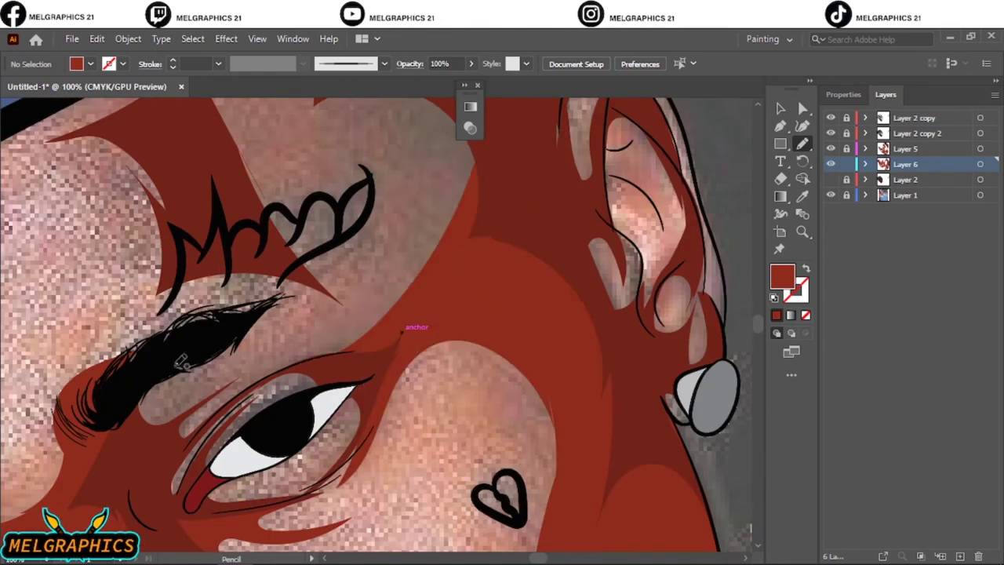
pyautogui.moveTo(118, 370)
pyautogui.mouseDown()
pyautogui.moveTo(288, 304)
pyautogui.moveTo(292, 320)
pyautogui.moveTo(168, 408)
pyautogui.mouseUp()
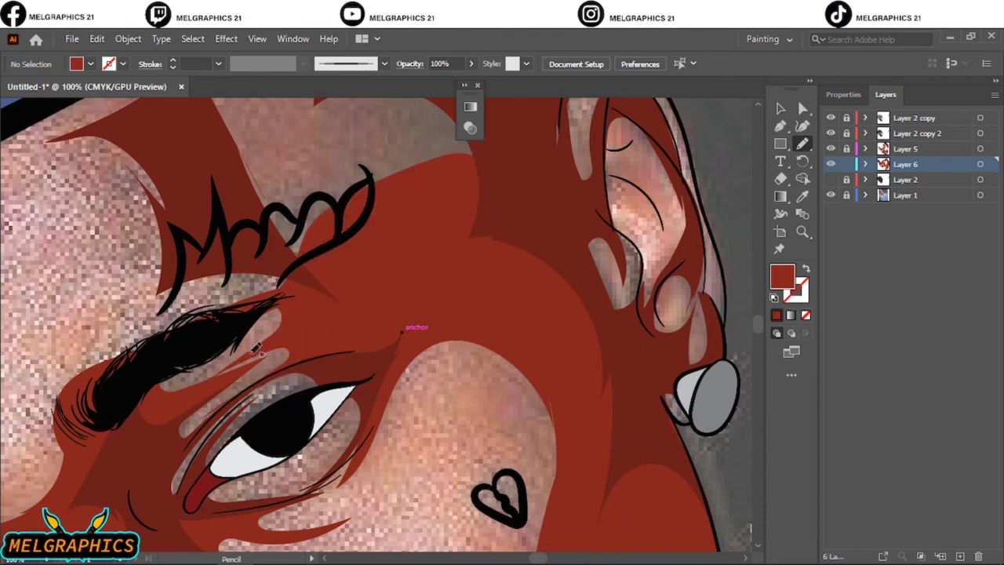
pyautogui.scroll(3, 638, 290)
# Step: Shade the ear and its pale patches dark red, plus a shadow over the forehead
pyautogui.moveTo(557, 217); pyautogui.dragTo(585, 275)
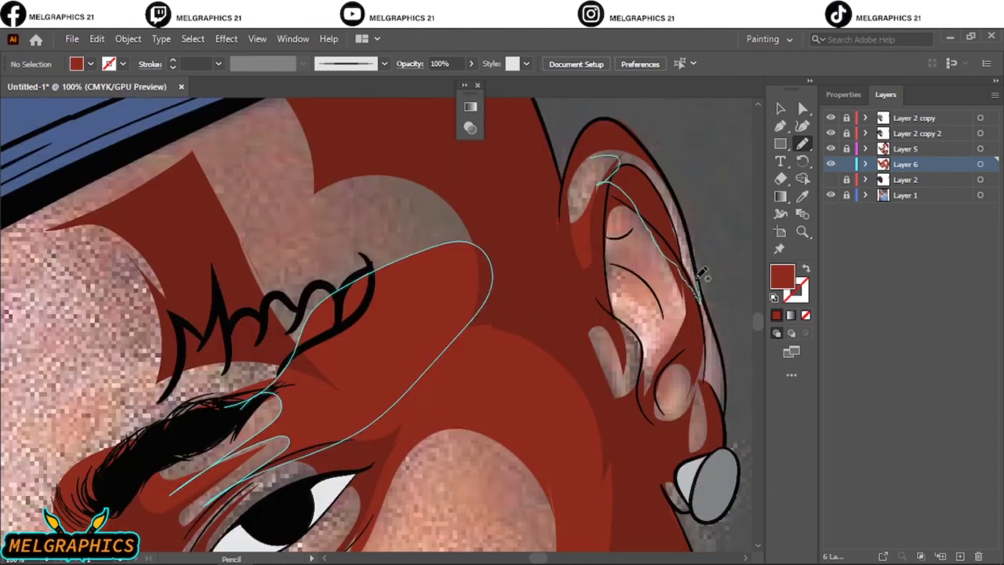
pyautogui.moveTo(605, 177); pyautogui.dragTo(706, 279)
pyautogui.moveTo(671, 202); pyautogui.dragTo(688, 227)
pyautogui.moveTo(605, 310); pyautogui.dragTo(601, 307)
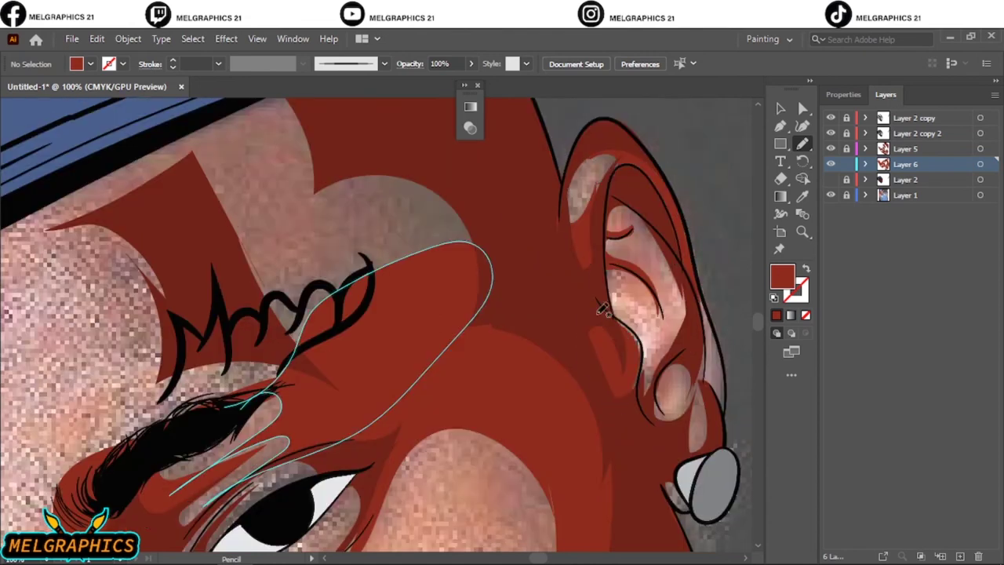
pyautogui.moveTo(666, 379); pyautogui.dragTo(706, 377)
pyautogui.moveTo(676, 221); pyautogui.dragTo(691, 247)
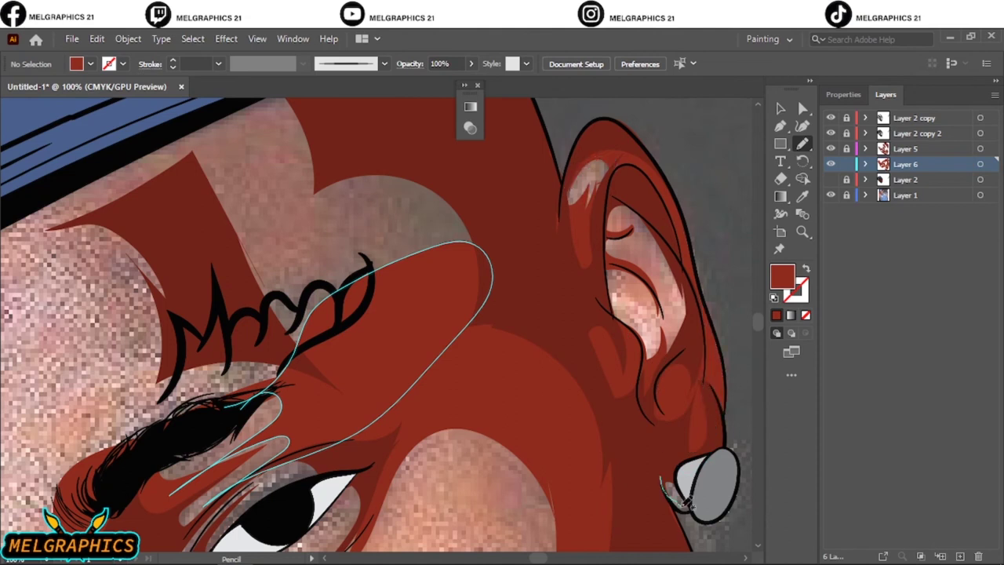
pyautogui.hscroll(-5, 377, 364)
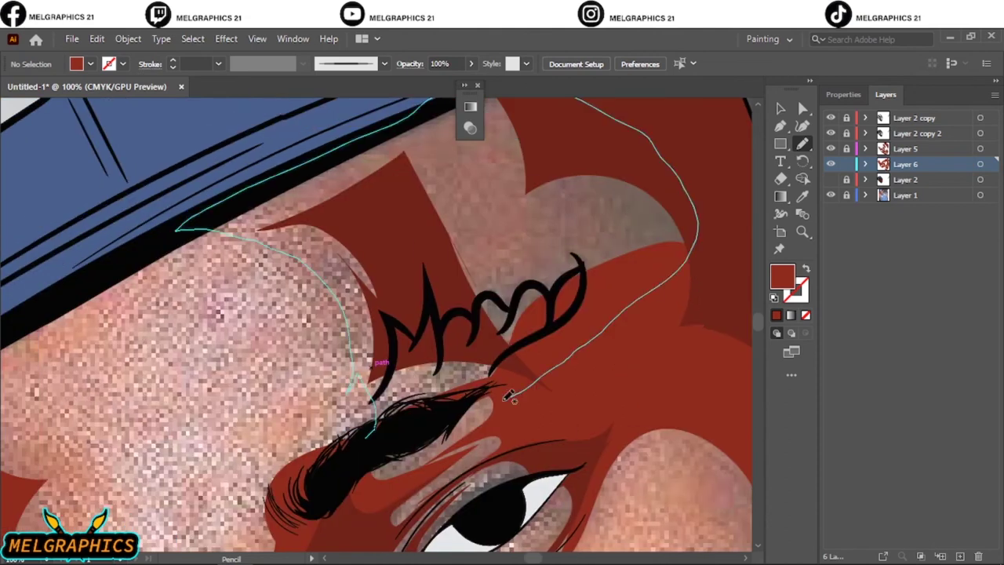
pyautogui.moveTo(353, 323); pyautogui.dragTo(347, 291)
pyautogui.scroll(-5, 336, 280)
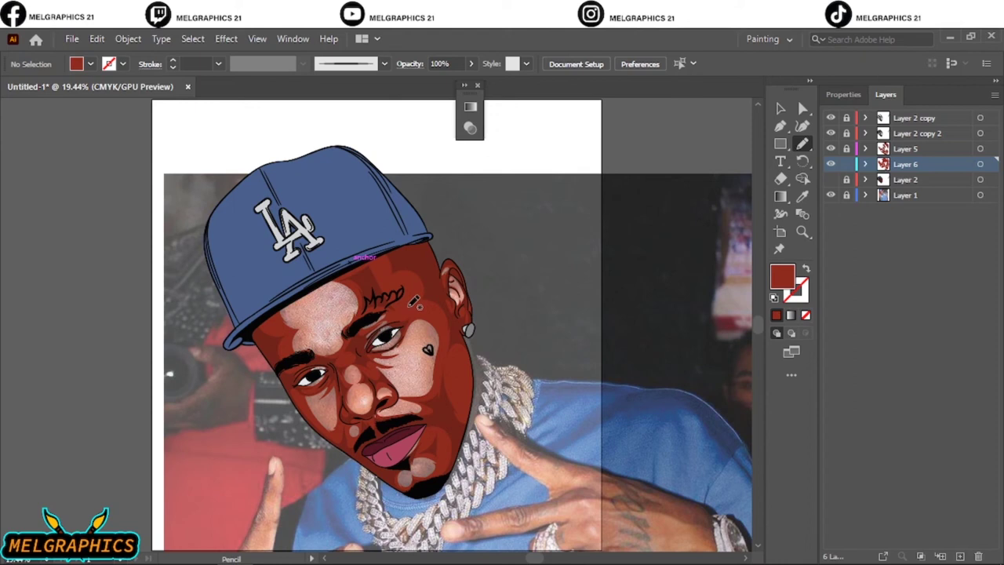
# Step: Draw a final forehead shadow shape, then preview the portrait on white with the reference photo hidden
pyautogui.click(831, 195)
pyautogui.click(831, 196)
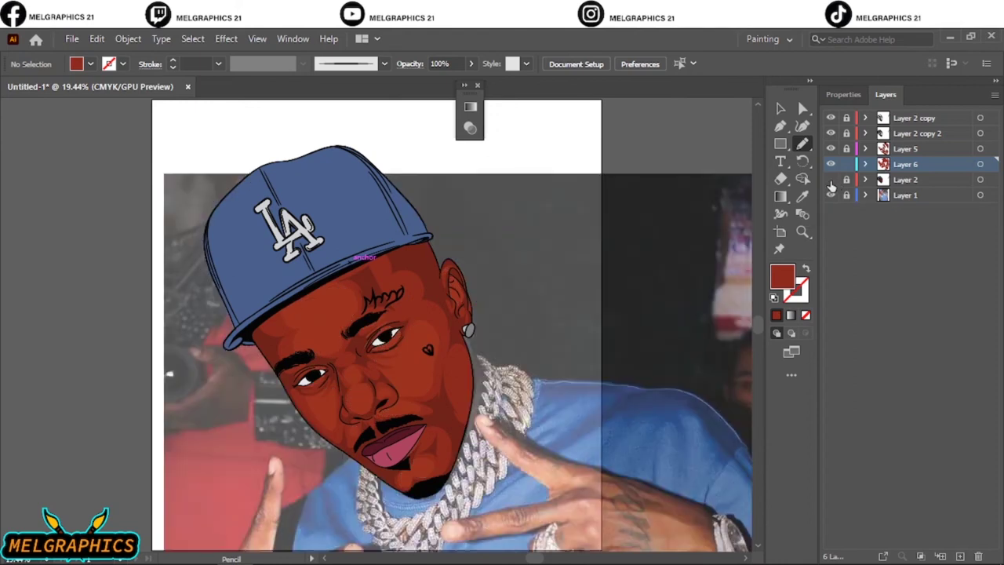
pyautogui.moveTo(831, 195); pyautogui.dragTo(831, 179)
pyautogui.scroll(5, 337, 308)
pyautogui.moveTo(357, 268); pyautogui.dragTo(290, 229)
pyautogui.scroll(-5, 337, 275)
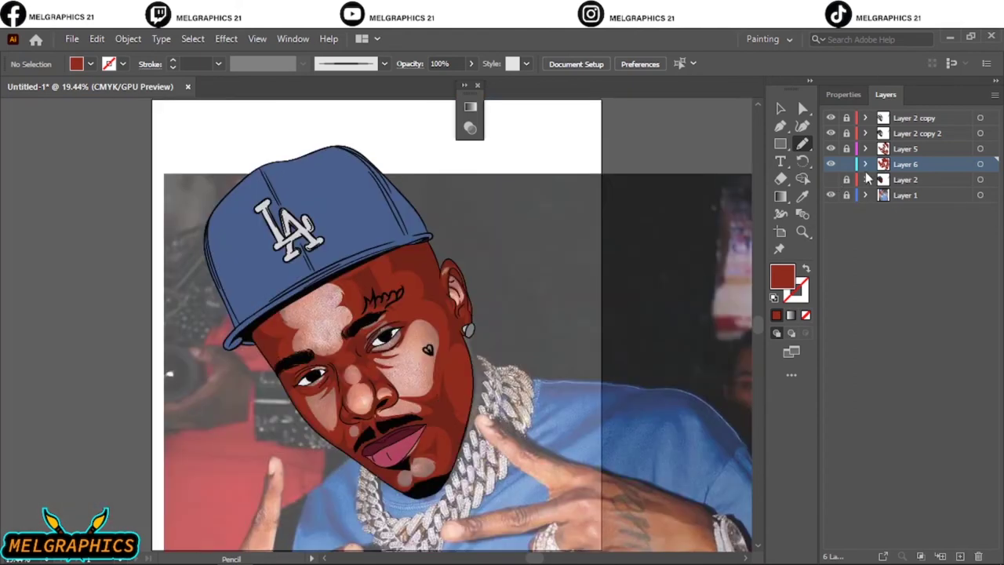
pyautogui.click(831, 180)
pyautogui.click(831, 196)
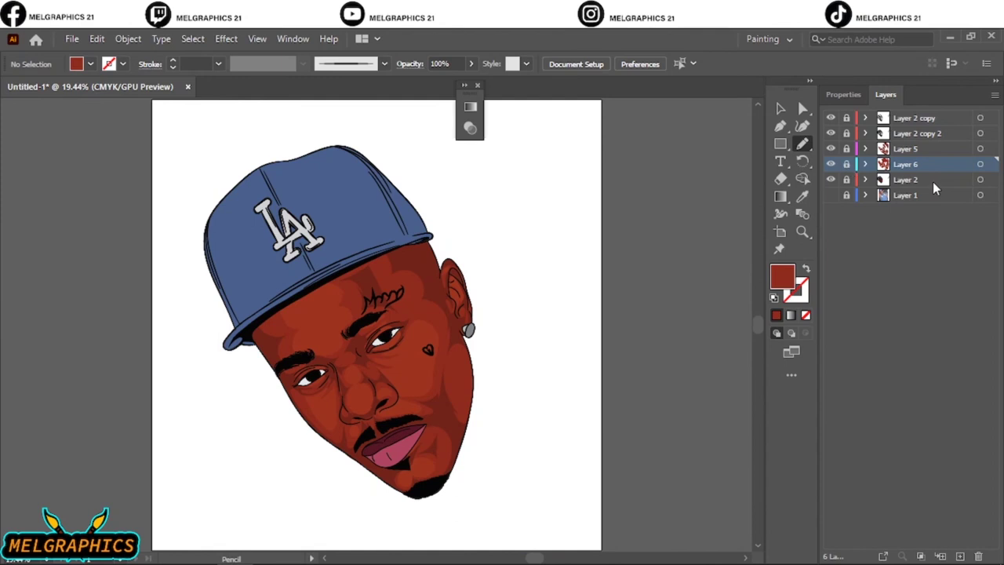
# Step: Add a new layer and set the fill to a darker skin shadow colour
pyautogui.hotkey('ctrl', 'l')
pyautogui.press('i')
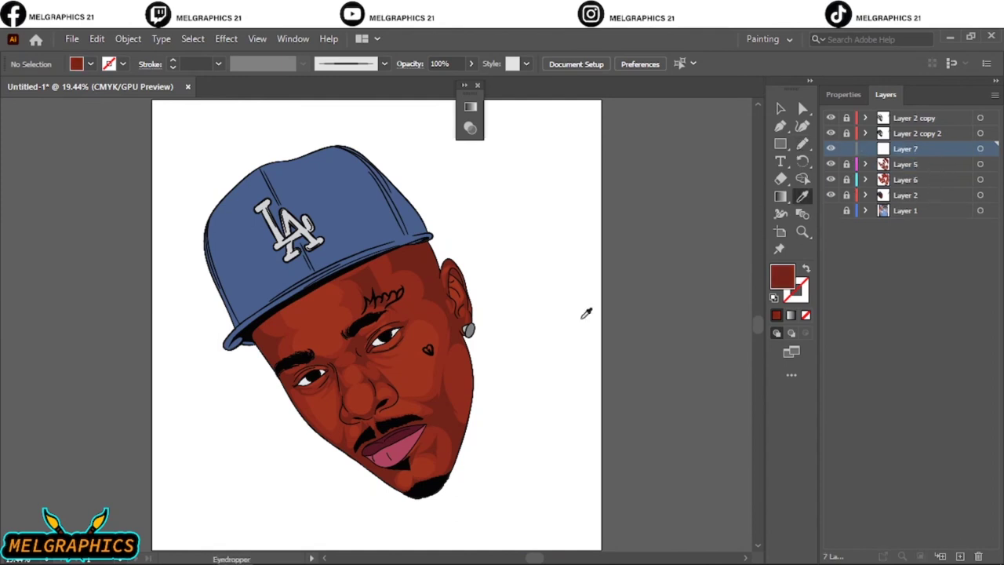
pyautogui.doubleClick(783, 281)
pyautogui.click(722, 332)
pyautogui.click(918, 211)
pyautogui.scroll(5, 385, 364)
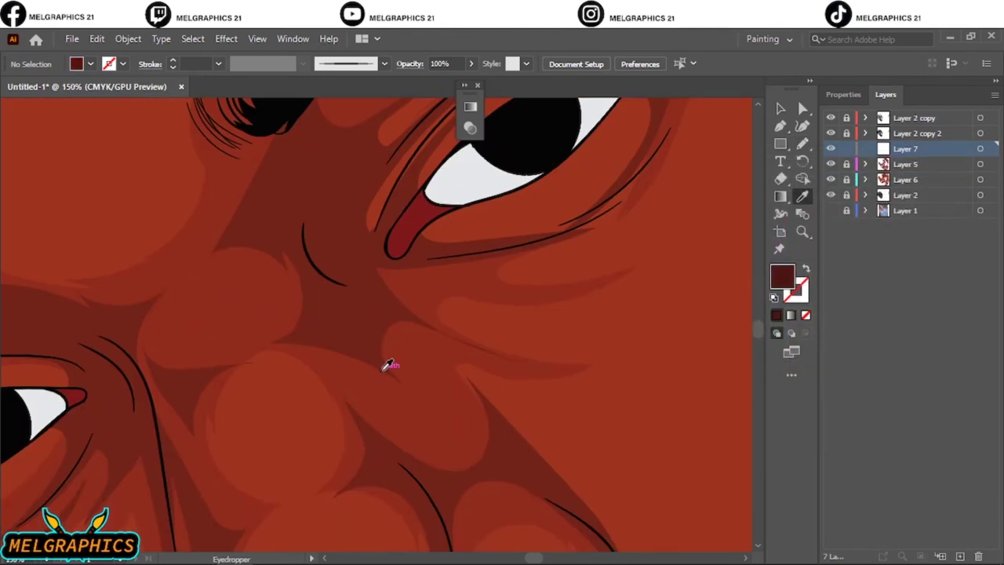
# Step: Pencil a shadow shape at the eye's inner corner below the eyebrow
pyautogui.press('n')
pyautogui.scroll(2, 328, 242)
pyautogui.moveTo(411, 291); pyautogui.dragTo(283, 282)
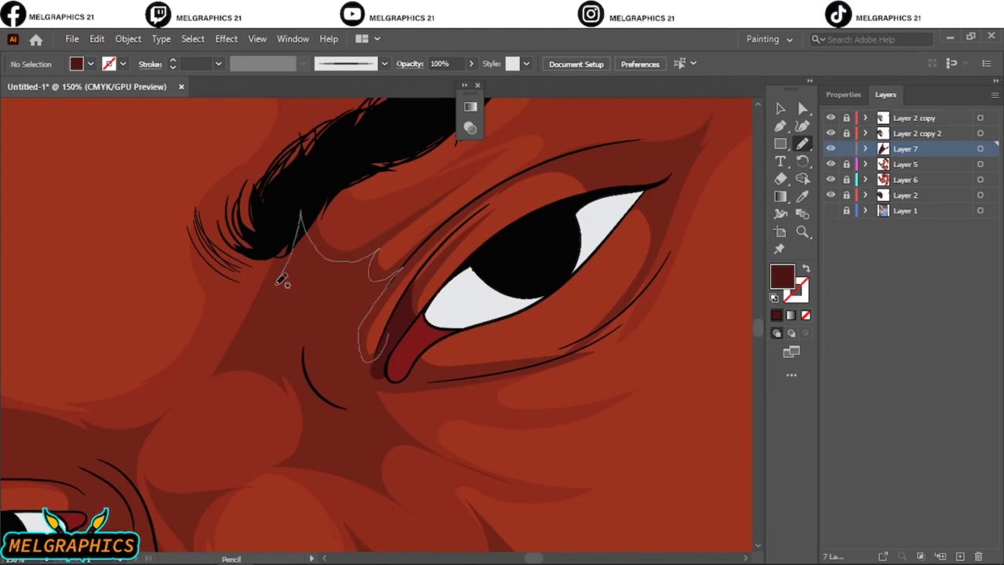
pyautogui.moveTo(411, 443); pyautogui.dragTo(368, 331)
pyautogui.moveTo(261, 327); pyautogui.dragTo(278, 350)
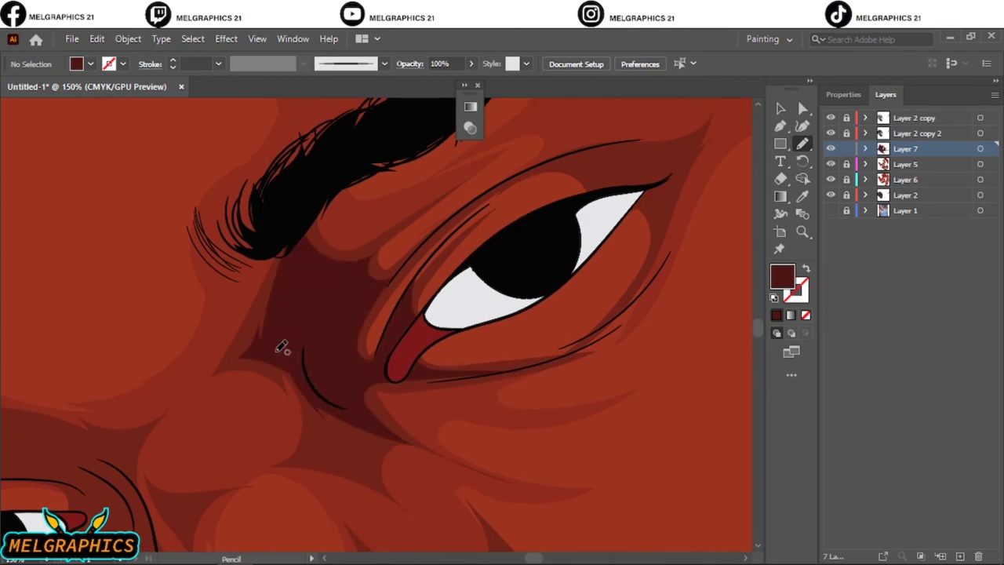
pyautogui.moveTo(398, 434); pyautogui.dragTo(398, 434)
# Step: Draw a shadow shape on the temple under the cap
pyautogui.hotkey('ctrl', '0')
pyautogui.scroll(5, 275, 337)
pyautogui.moveTo(208, 257); pyautogui.dragTo(326, 351)
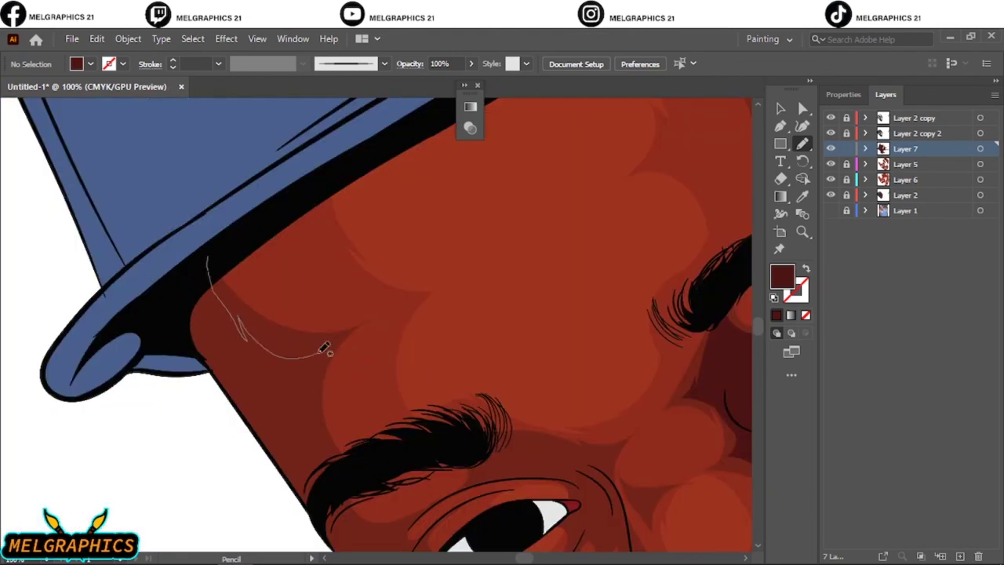
pyautogui.moveTo(286, 469); pyautogui.dragTo(279, 463)
pyautogui.hotkey('ctrl', '0')
pyautogui.scroll(5, 316, 388)
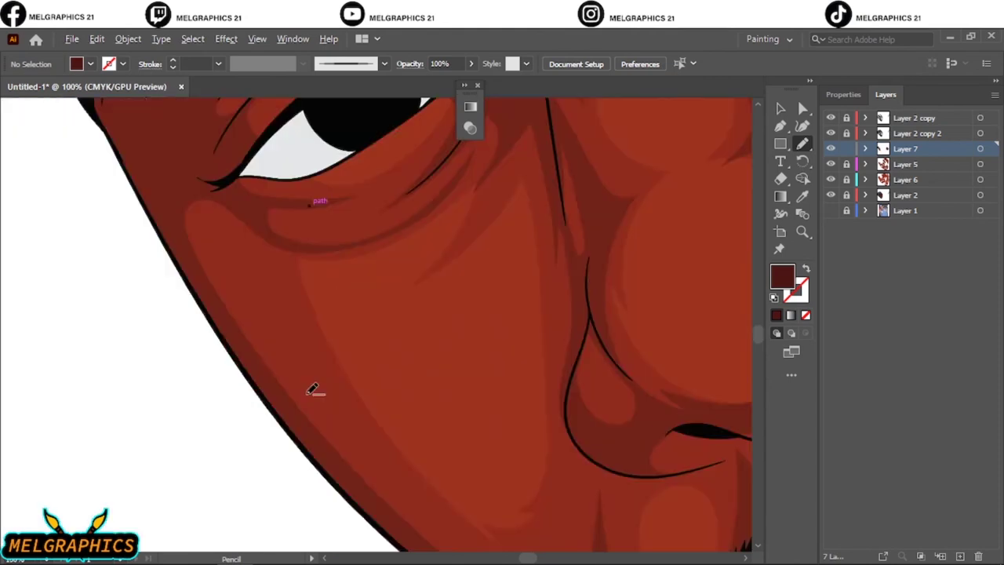
# Step: Draw shadow shapes around the eye socket and along the eyebrow
pyautogui.moveTo(137, 248); pyautogui.dragTo(225, 310)
pyautogui.moveTo(165, 436); pyautogui.dragTo(222, 410)
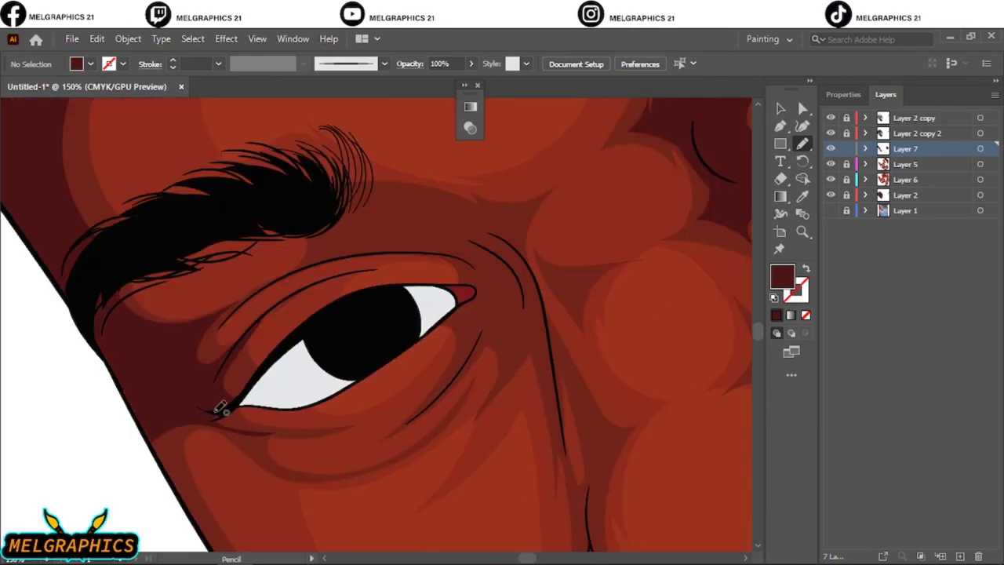
pyautogui.moveTo(372, 245); pyautogui.dragTo(532, 207)
pyautogui.moveTo(504, 376); pyautogui.dragTo(471, 337)
pyautogui.hotkey('ctrl', '0')
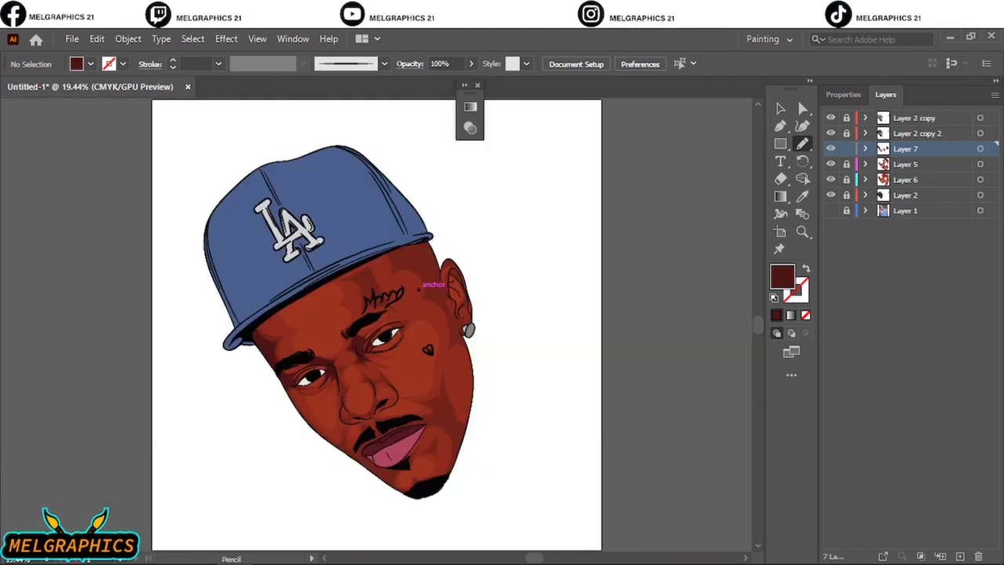
pyautogui.scroll(5, 356, 389)
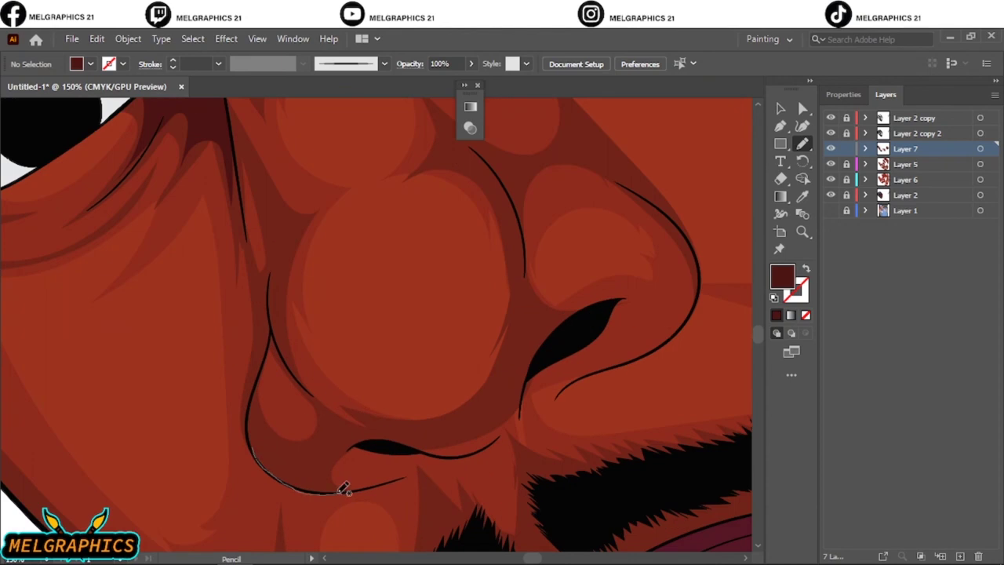
# Step: Draw a closed shadow along the lower nose and nostril
pyautogui.moveTo(343, 490); pyautogui.dragTo(251, 415)
pyautogui.moveTo(386, 447); pyautogui.dragTo(501, 455)
pyautogui.moveTo(657, 315); pyautogui.dragTo(560, 139)
pyautogui.hotkey('ctrl', '0')
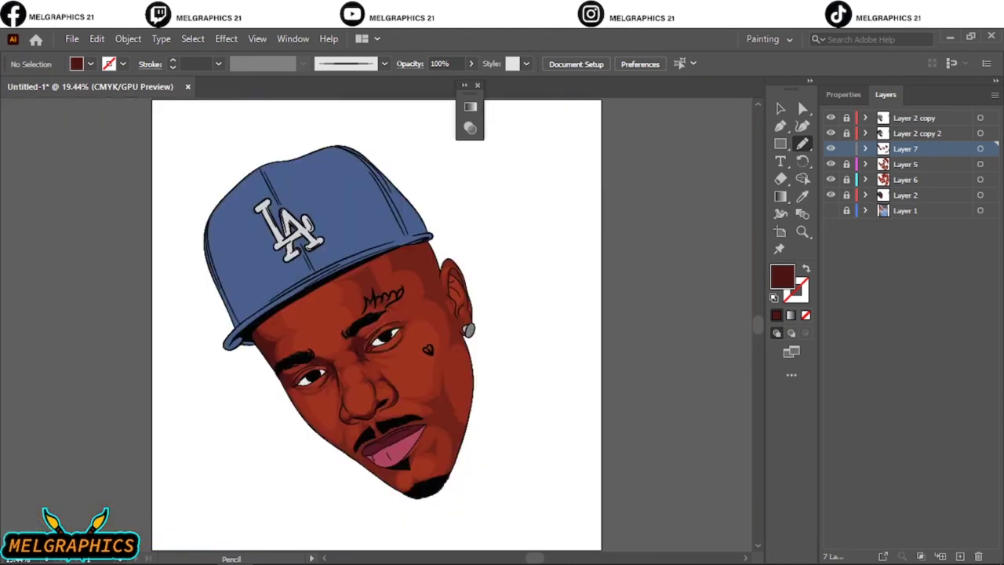
pyautogui.hotkey('ctrl', '1')
pyautogui.moveTo(351, 350); pyautogui.dragTo(352, 348)
pyautogui.hotkey('ctrl', '0')
# Step: Add shadow strokes along the cheek edge and the jaw
pyautogui.hotkey('ctrl', '1')
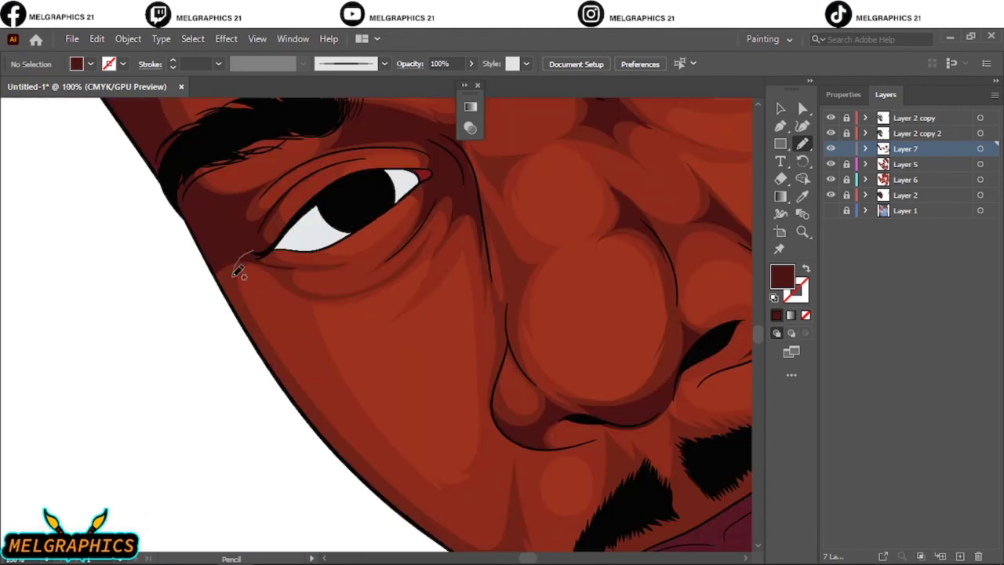
pyautogui.moveTo(267, 353); pyautogui.dragTo(269, 355)
pyautogui.scroll(-5, 349, 385)
pyautogui.hscroll(3, 349, 384)
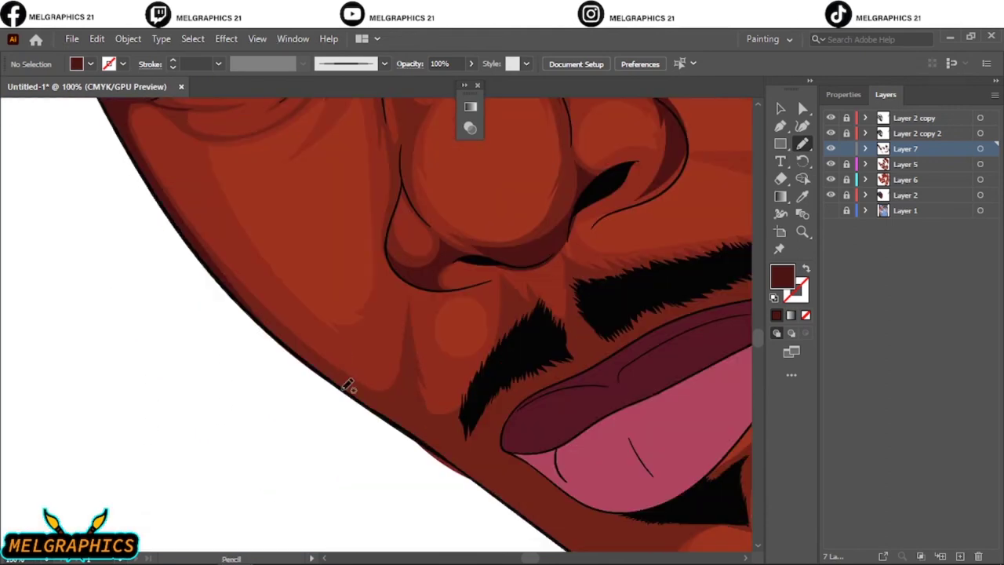
pyautogui.moveTo(451, 455); pyautogui.dragTo(452, 456)
pyautogui.scroll(-3, 353, 341)
pyautogui.hscroll(4, 353, 341)
# Step: Draw a jaw shadow from the lip past the mustache, plus two chin shading shapes
pyautogui.moveTo(514, 503); pyautogui.dragTo(476, 519)
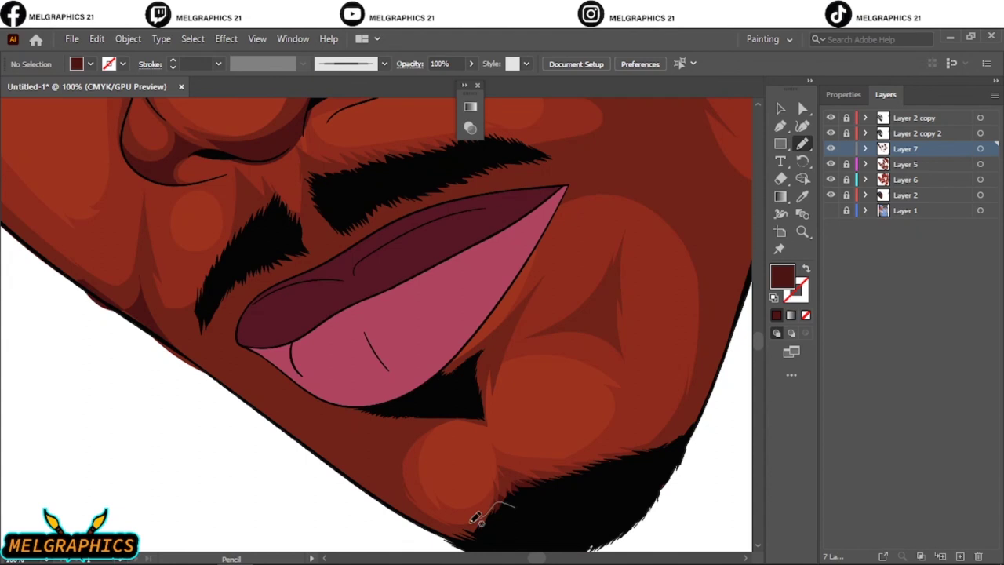
pyautogui.moveTo(303, 339); pyautogui.dragTo(148, 300)
pyautogui.moveTo(316, 446); pyautogui.dragTo(541, 526)
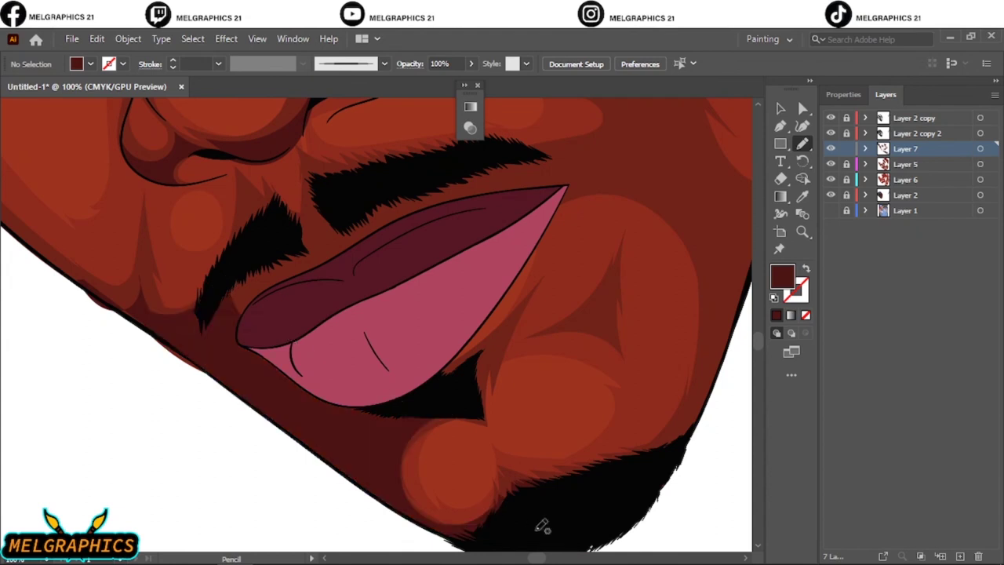
pyautogui.hotkey('ctrl', '0')
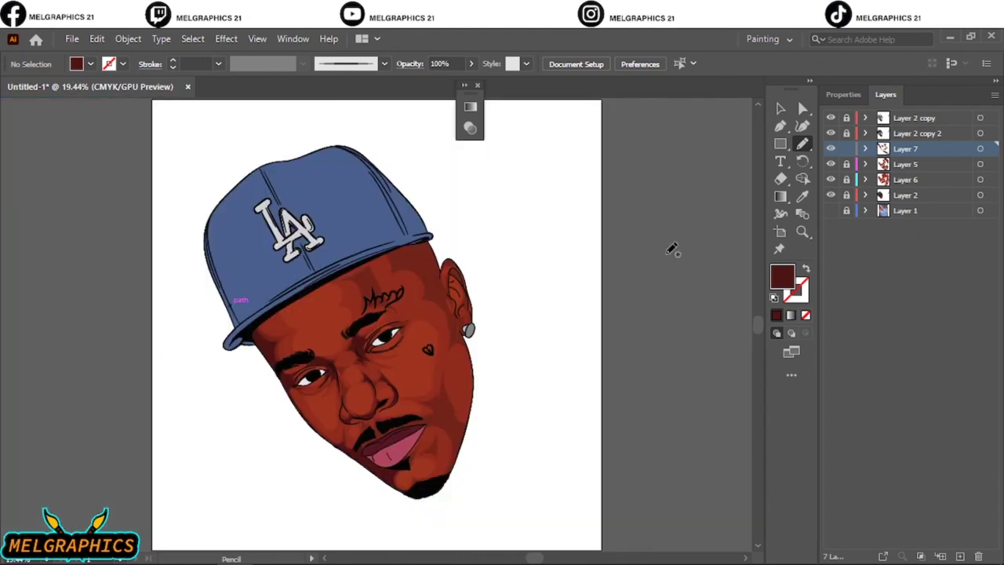
pyautogui.scroll(5, 451, 469)
pyautogui.moveTo(141, 398); pyautogui.dragTo(149, 259)
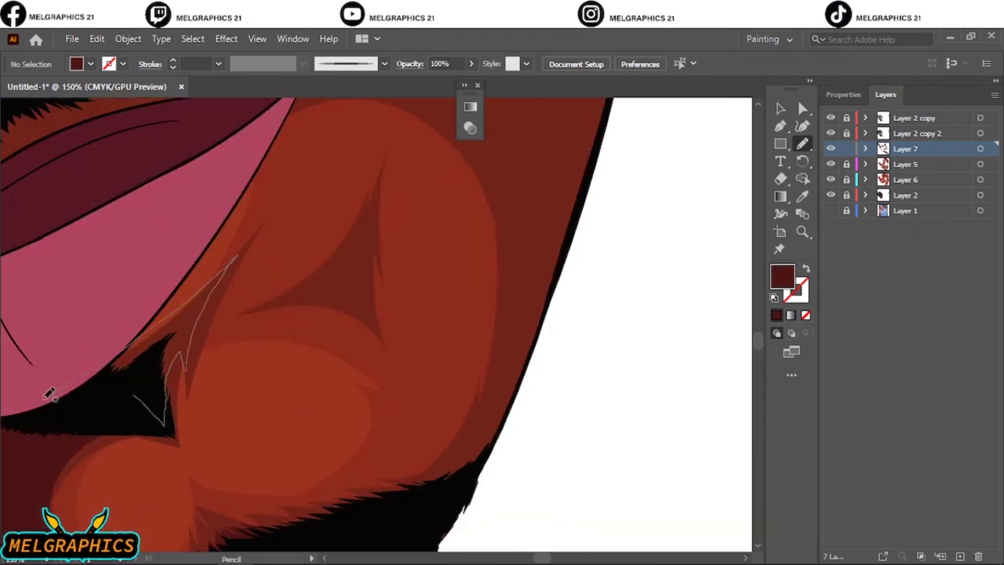
pyautogui.moveTo(314, 290); pyautogui.dragTo(263, 307)
# Step: Add a cheek shadow stroke and a thin jaw shadow ending by the ear
pyautogui.hotkey('ctrl', '0')
pyautogui.scroll(4, 465, 350)
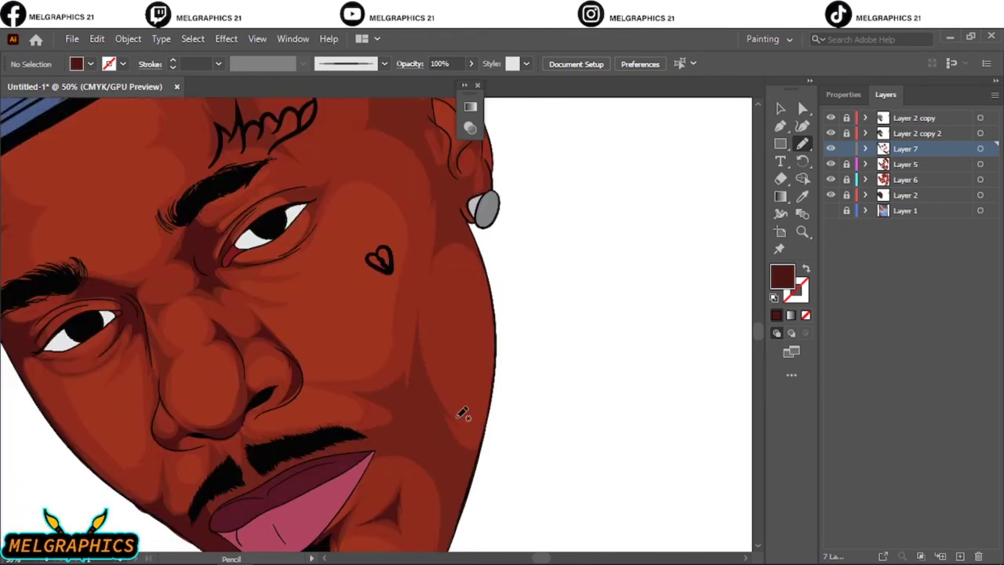
pyautogui.scroll(-2, 478, 390)
pyautogui.moveTo(292, 396)
pyautogui.mouseDown()
pyautogui.moveTo(462, 393)
pyautogui.moveTo(376, 381)
pyautogui.moveTo(398, 385)
pyautogui.moveTo(325, 398)
pyautogui.mouseUp()
pyautogui.hotkey('ctrl', '0')
pyautogui.scroll(3, 514, 315)
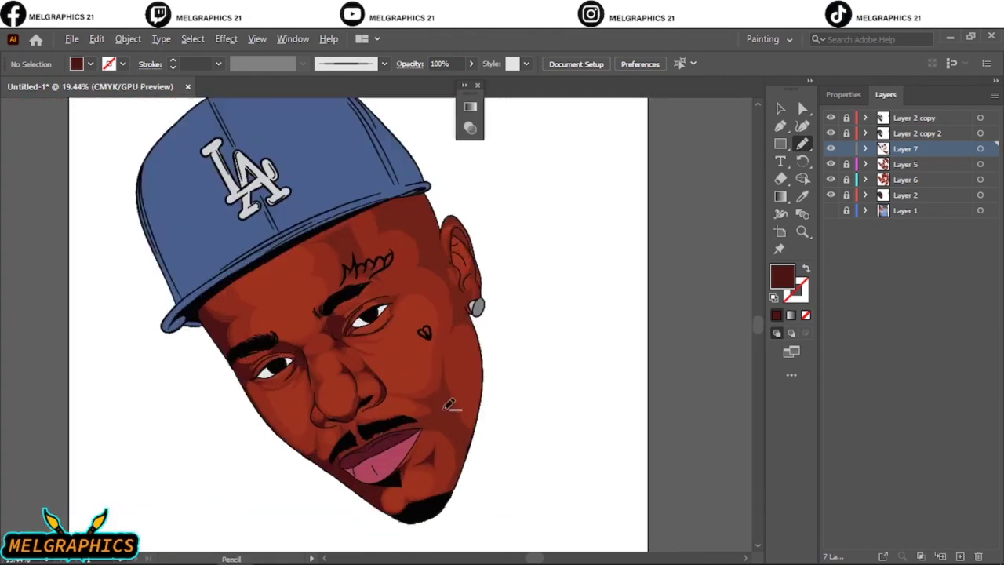
pyautogui.scroll(3, 448, 410)
pyautogui.moveTo(502, 494); pyautogui.dragTo(415, 348)
pyautogui.moveTo(315, 198); pyautogui.dragTo(315, 198)
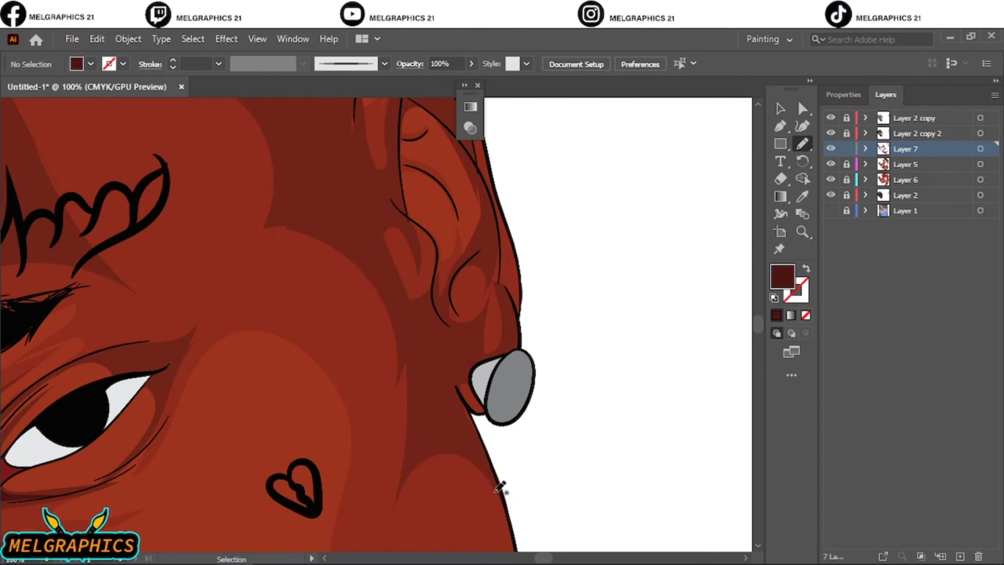
# Step: Draw filled shadows from the jaw toward the ear and from the cap edge down the neck
pyautogui.moveTo(502, 494); pyautogui.dragTo(396, 279)
pyautogui.moveTo(470, 367); pyautogui.dragTo(469, 269)
pyautogui.moveTo(384, 298); pyautogui.dragTo(287, 202)
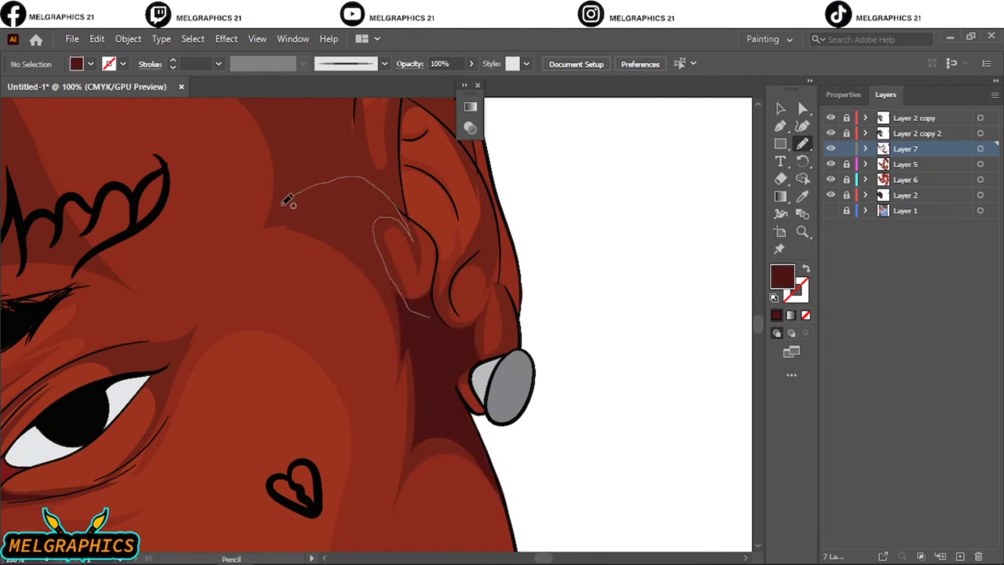
pyautogui.scroll(3, 341, 343)
pyautogui.moveTo(208, 194); pyautogui.dragTo(235, 223)
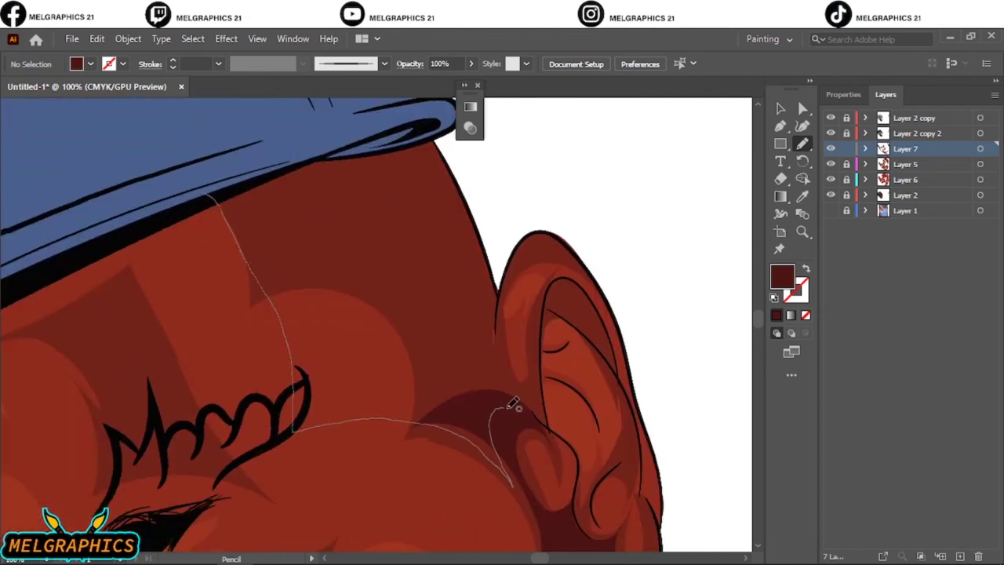
pyautogui.moveTo(299, 417); pyautogui.dragTo(399, 141)
pyautogui.moveTo(411, 186); pyautogui.dragTo(385, 183)
# Step: Shade the ear tip and add a closed shadow beside the earring
pyautogui.hotkey('ctrl', '0')
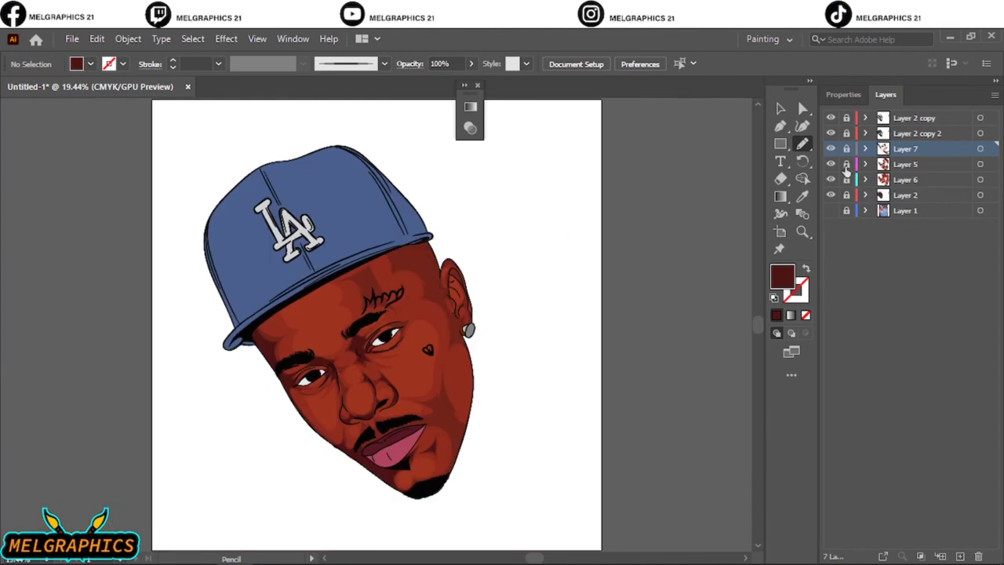
pyautogui.scroll(7, 439, 192)
pyautogui.scroll(3, 442, 192)
pyautogui.moveTo(224, 217); pyautogui.dragTo(426, 242)
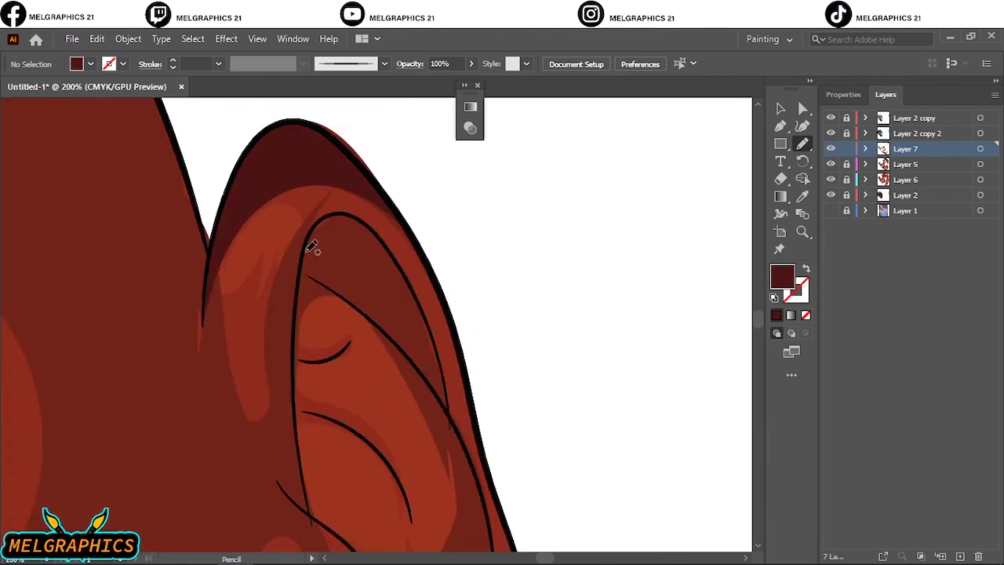
pyautogui.moveTo(314, 247); pyautogui.dragTo(384, 226)
pyautogui.hotkey('ctrl', '0')
pyautogui.scroll(6, 382, 213)
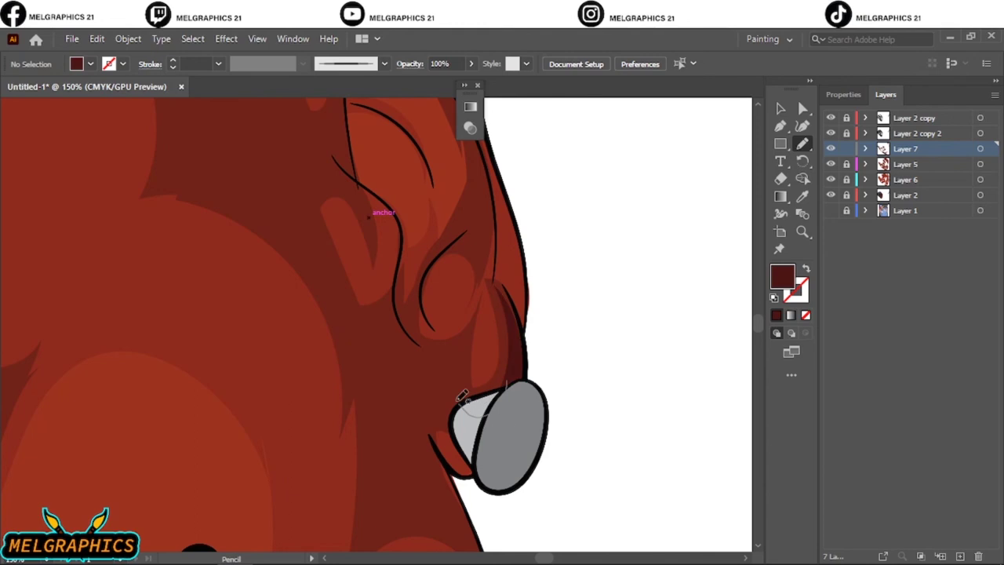
pyautogui.moveTo(400, 287); pyautogui.dragTo(396, 292)
# Step: Make Layer 5 the working layer and draw a shadow path across the cheek
pyautogui.hotkey('ctrl', '0')
pyautogui.click(906, 164)
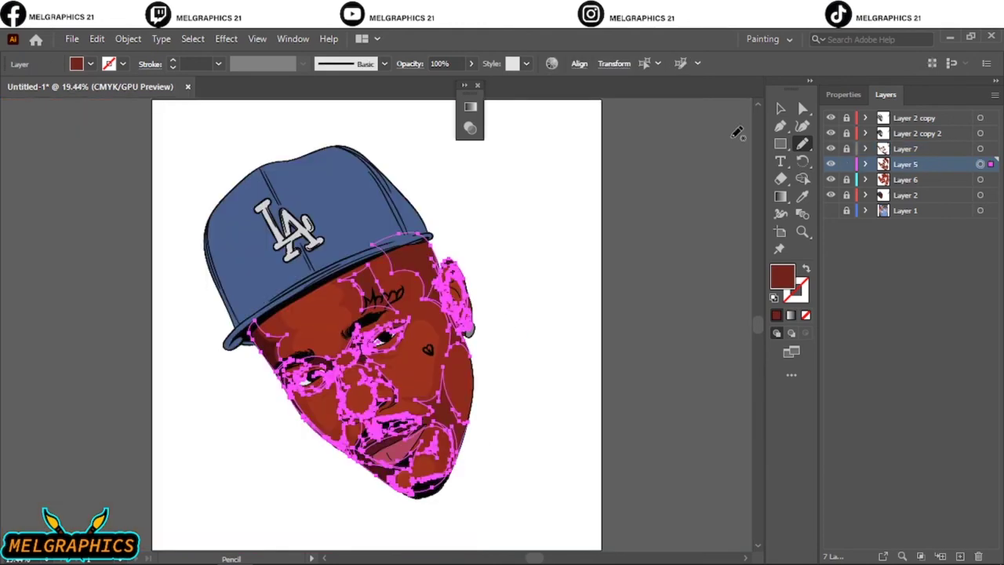
pyautogui.scroll(5, 425, 288)
pyautogui.moveTo(323, 106); pyautogui.dragTo(429, 125)
pyautogui.hotkey('ctrl', '0')
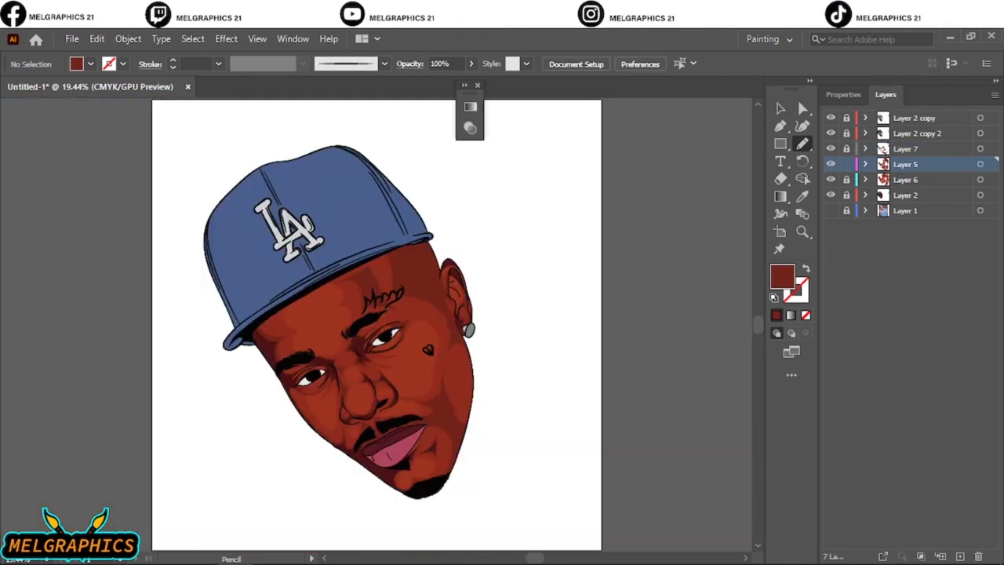
# Step: Add a new layer and sample the face skin tone as a brighter fill colour
pyautogui.click(921, 196)
pyautogui.hotkey('ctrl', 'l')
pyautogui.press('i')
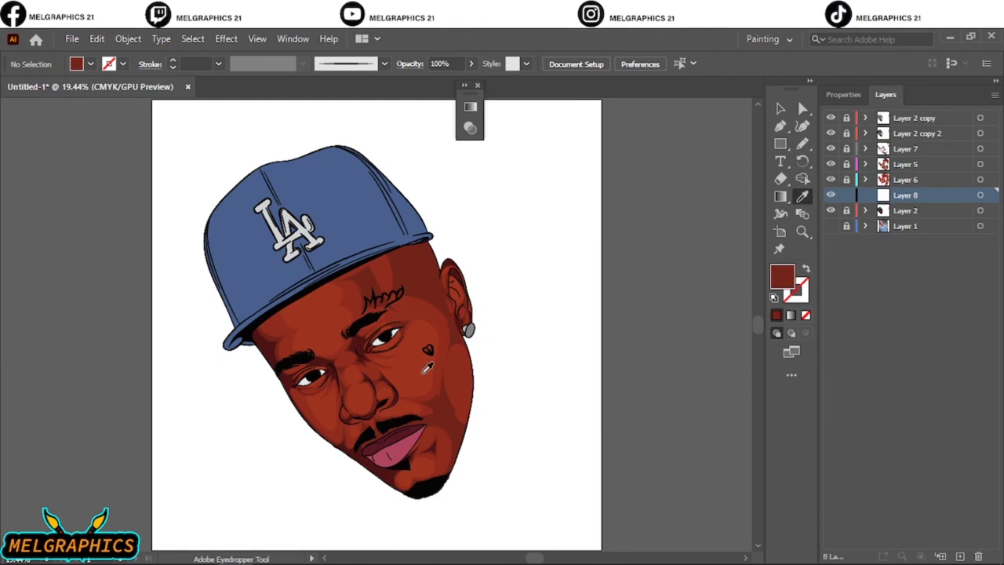
pyautogui.click(369, 396)
pyautogui.doubleClick(783, 276)
pyautogui.press('Return')
pyautogui.scroll(5, 369, 397)
# Step: Recolor the nose highlight ellipse with slightly lower saturation and brightness
pyautogui.press('n')
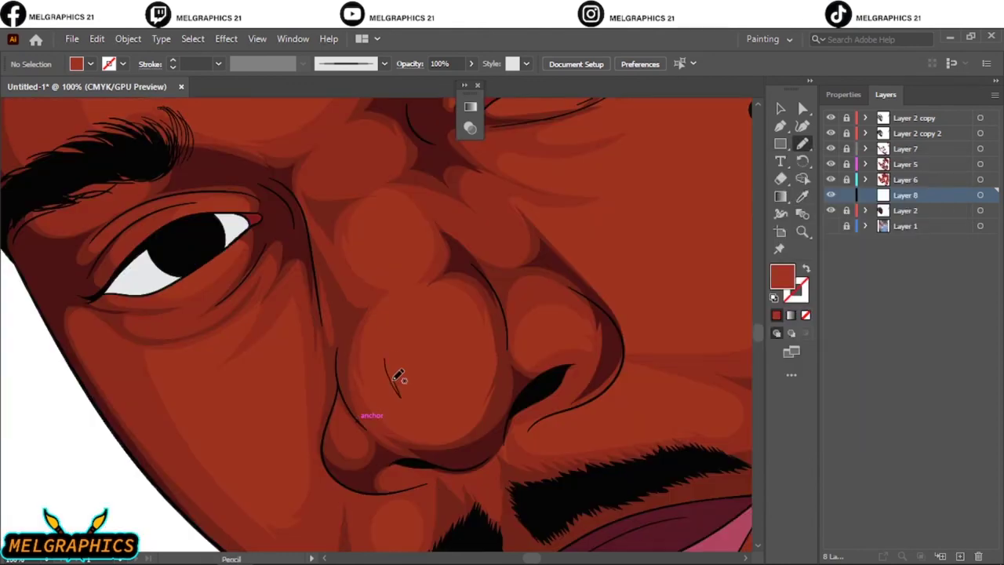
pyautogui.click(986, 196)
pyautogui.click(97, 38)
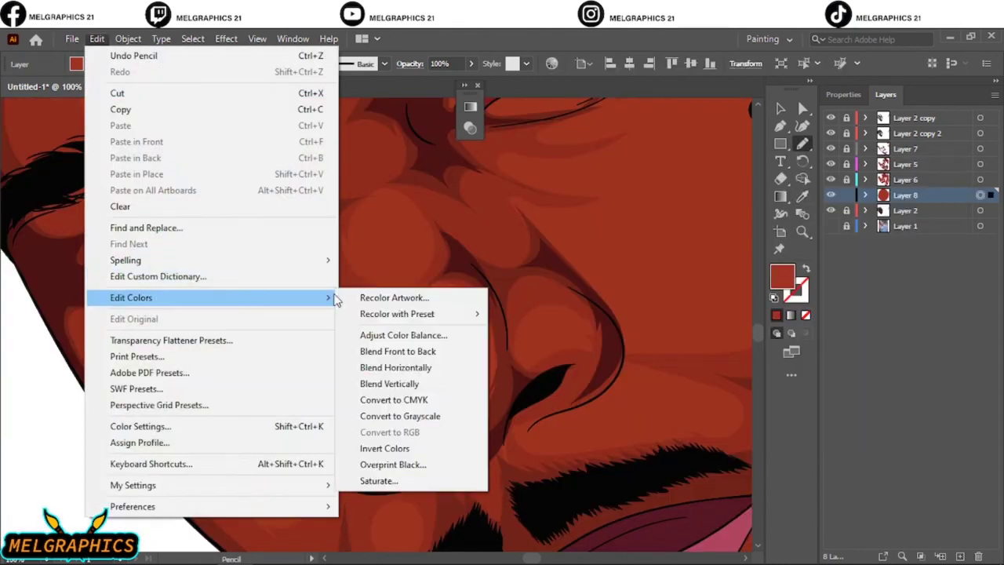
pyautogui.click(392, 294)
pyautogui.moveTo(650, 417); pyautogui.dragTo(639, 416)
pyautogui.click(892, 484)
pyautogui.click(96, 39)
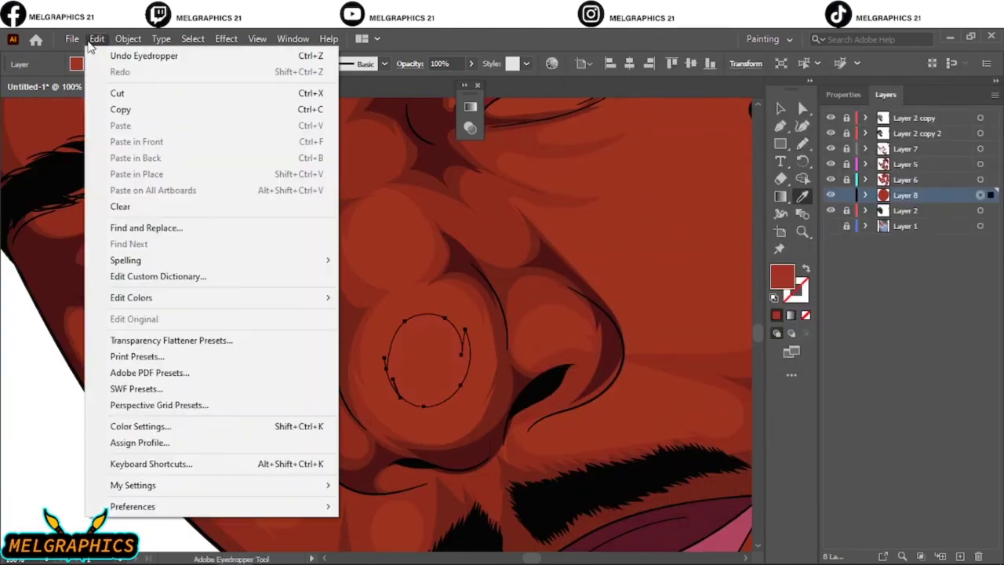
pyautogui.click(392, 293)
pyautogui.moveTo(652, 422)
pyautogui.mouseDown()
pyautogui.moveTo(637, 445)
pyautogui.moveTo(651, 422)
pyautogui.mouseUp()
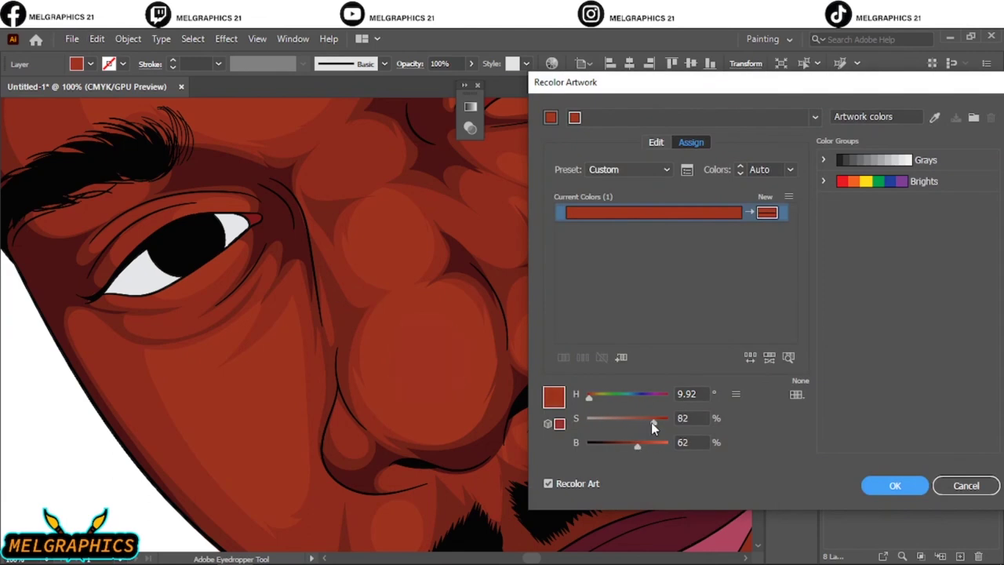
pyautogui.press('Return')
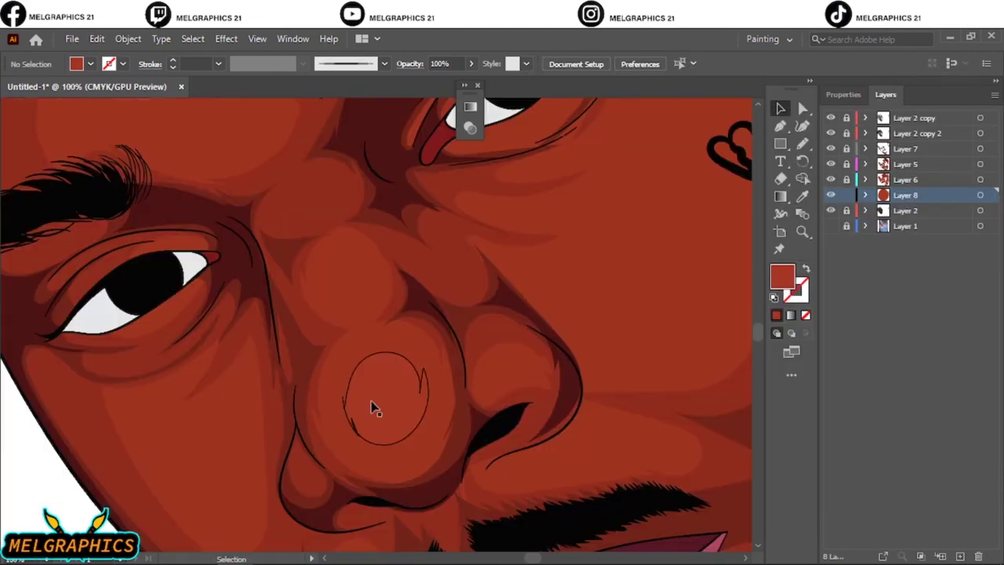
# Step: Draw a highlight shape near the left brow, discarding a trial cheek stroke
pyautogui.press('n')
pyautogui.hotkey('ctrl', '-')
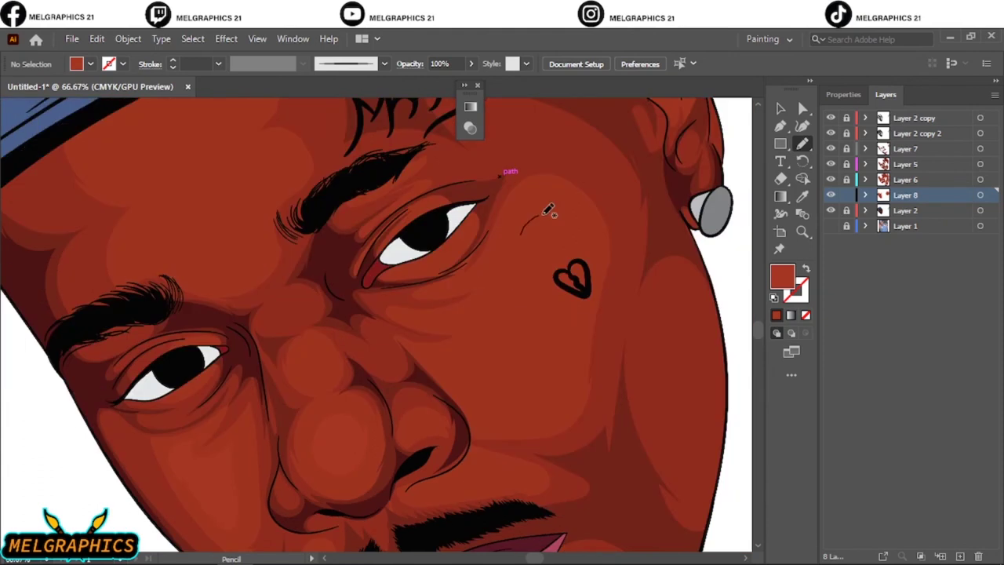
pyautogui.moveTo(549, 210); pyautogui.dragTo(556, 376)
pyautogui.hotkey('ctrl', 'z')
pyautogui.scroll(3, 55, 196)
pyautogui.moveTo(120, 244); pyautogui.dragTo(260, 310)
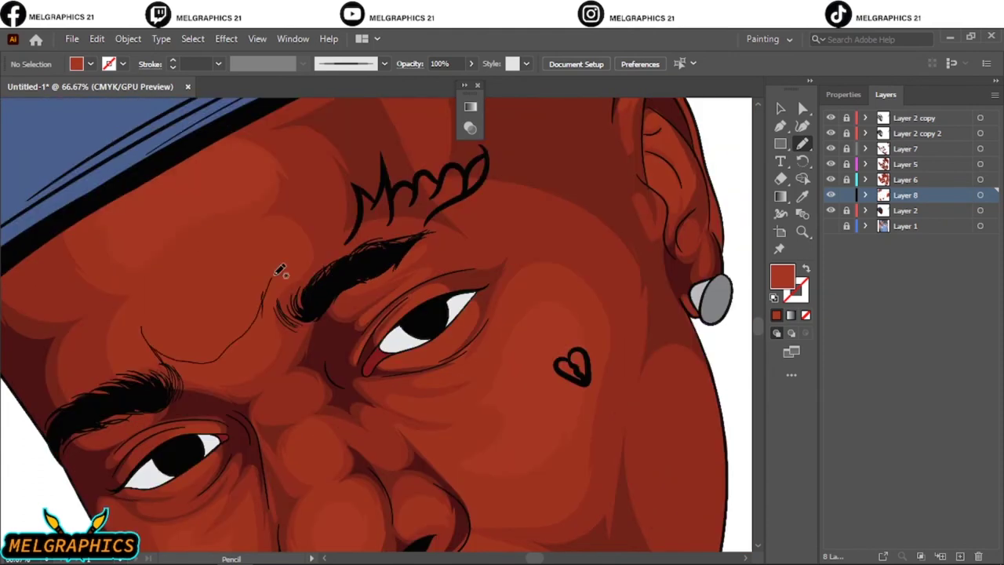
pyautogui.hotkey('ctrl', '0')
pyautogui.hotkey('ctrl', '1')
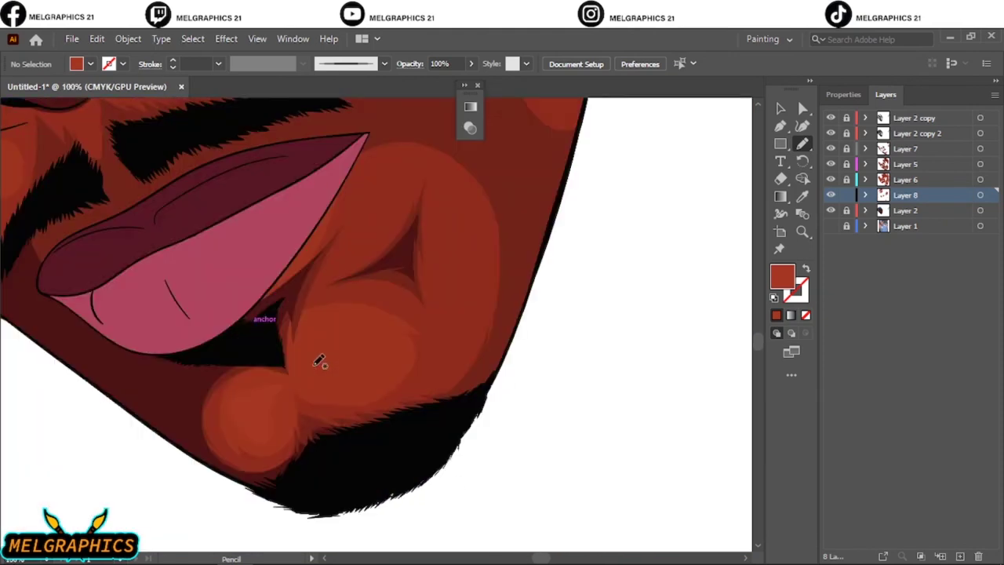
pyautogui.hotkey('ctrl', '0')
# Step: Recolor the highlight artwork and hide the shading layers to reveal the photo
pyautogui.click(981, 203)
pyautogui.click(97, 39)
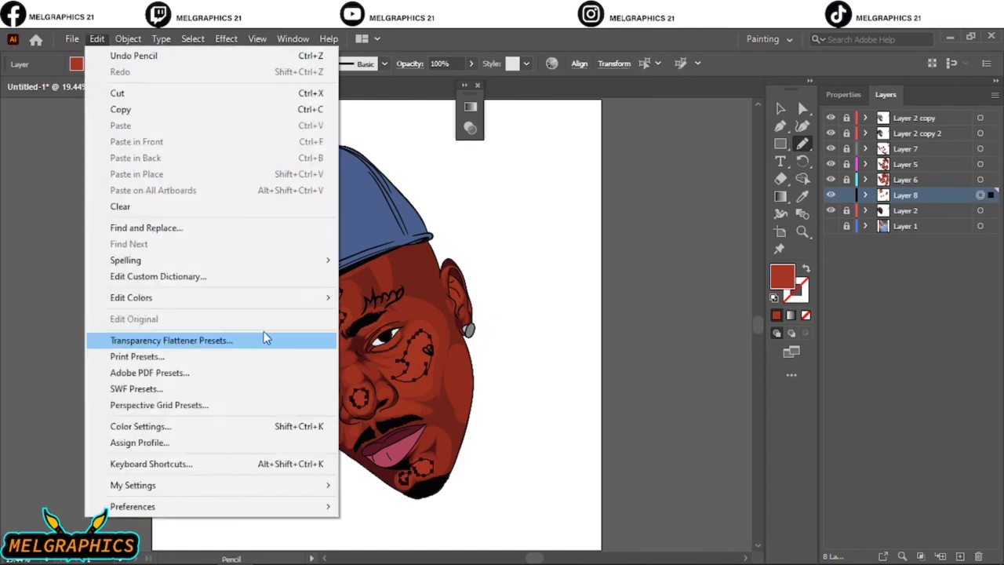
pyautogui.click(397, 305)
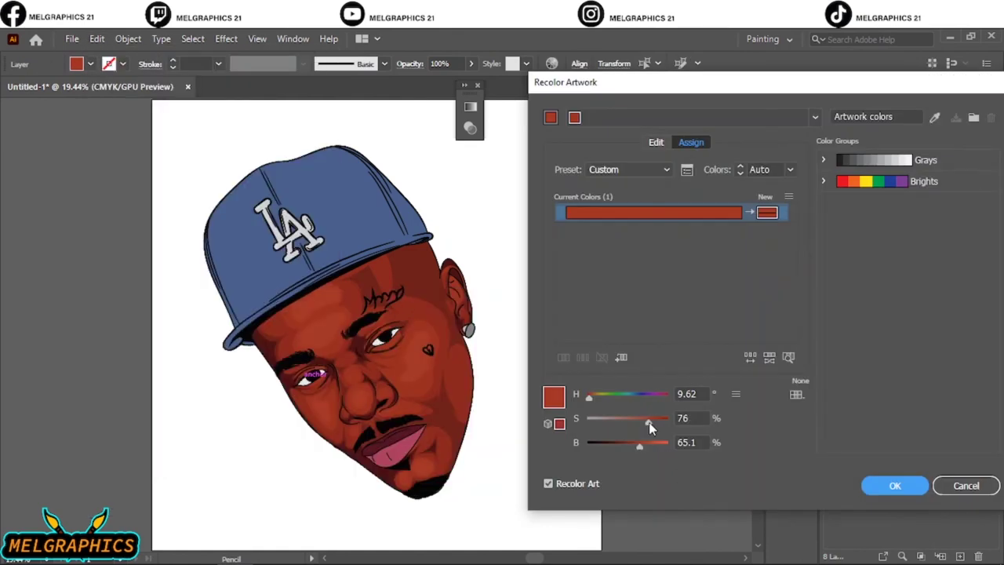
pyautogui.press('Return')
pyautogui.moveTo(830, 226); pyautogui.dragTo(837, 136)
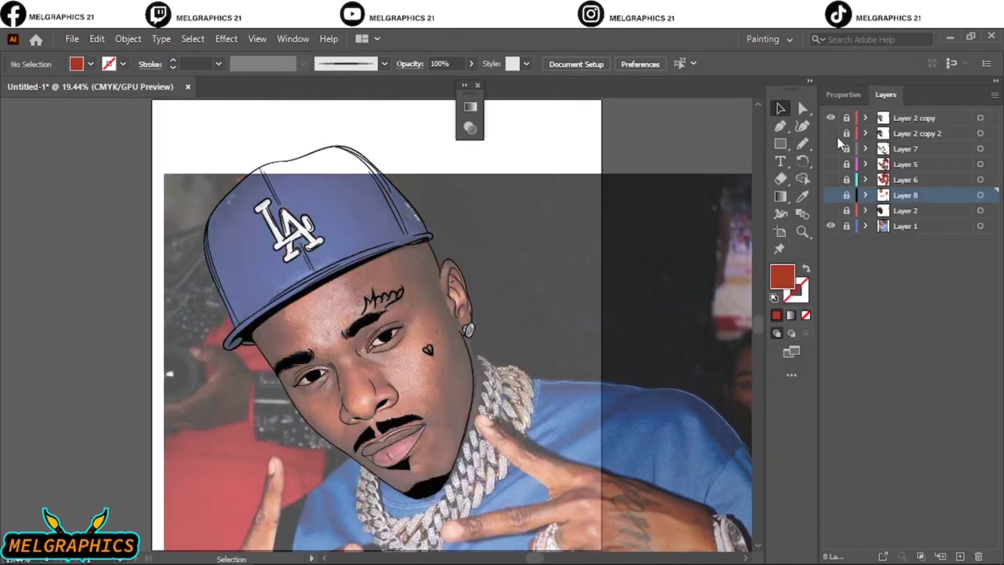
# Step: On a new layer, draw a highlight stroke and recolor its saturation and brightness
pyautogui.click(961, 556)
pyautogui.scroll(6, 360, 416)
pyautogui.press('n')
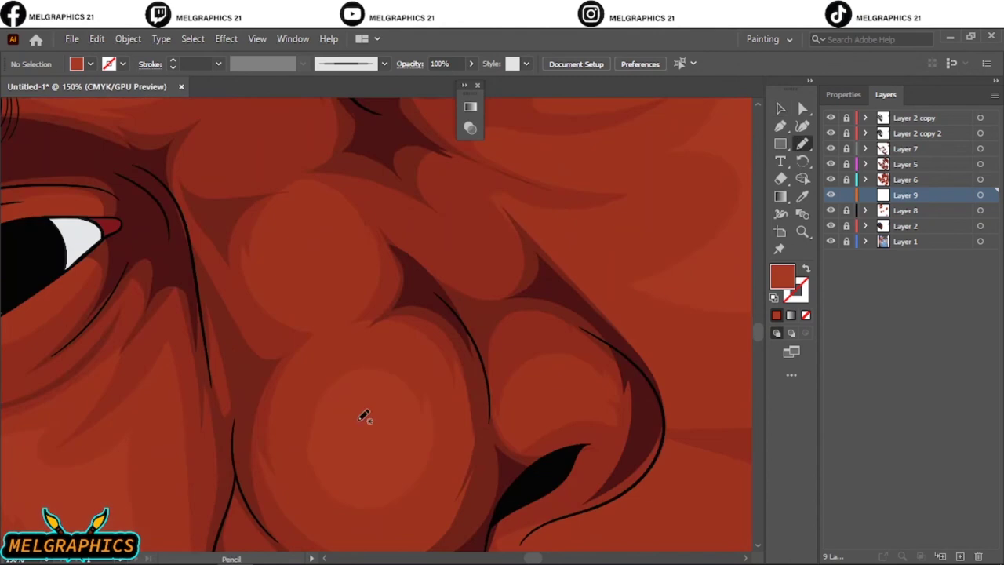
pyautogui.scroll(-1, 361, 430)
pyautogui.moveTo(226, 346); pyautogui.dragTo(228, 345)
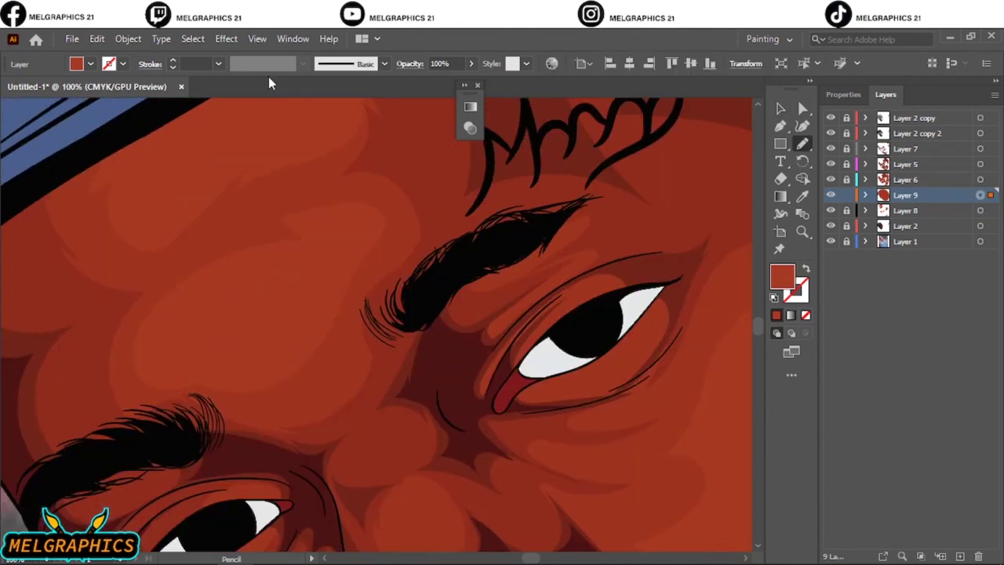
pyautogui.scroll(-3, 268, 236)
pyautogui.click(96, 38)
pyautogui.click(393, 293)
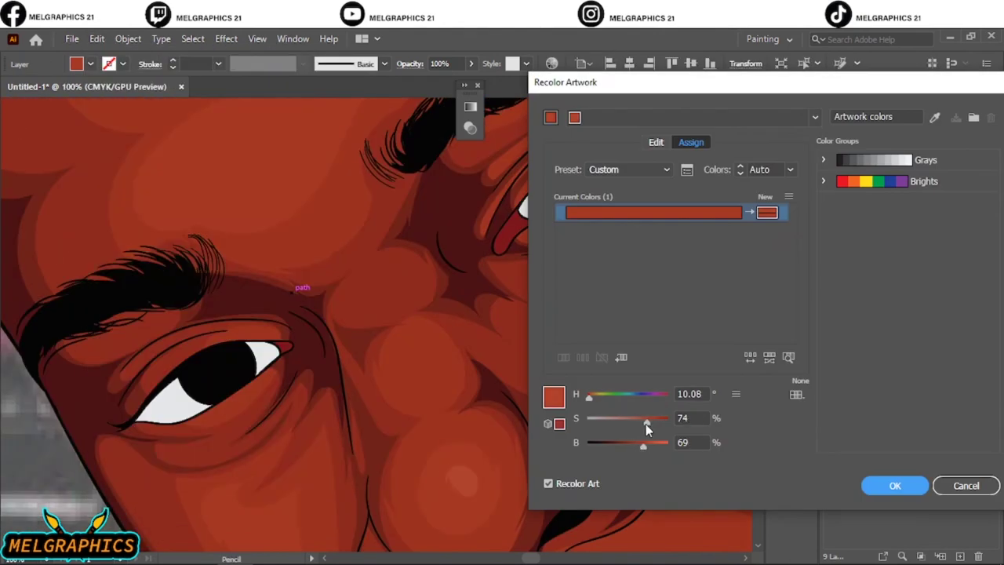
pyautogui.moveTo(646, 424); pyautogui.dragTo(641, 444)
pyautogui.press('Return')
pyautogui.hotkey('ctrl', '0')
# Step: Hide the reference photo and draw highlights on the forehead and the ear's edge
pyautogui.click(831, 241)
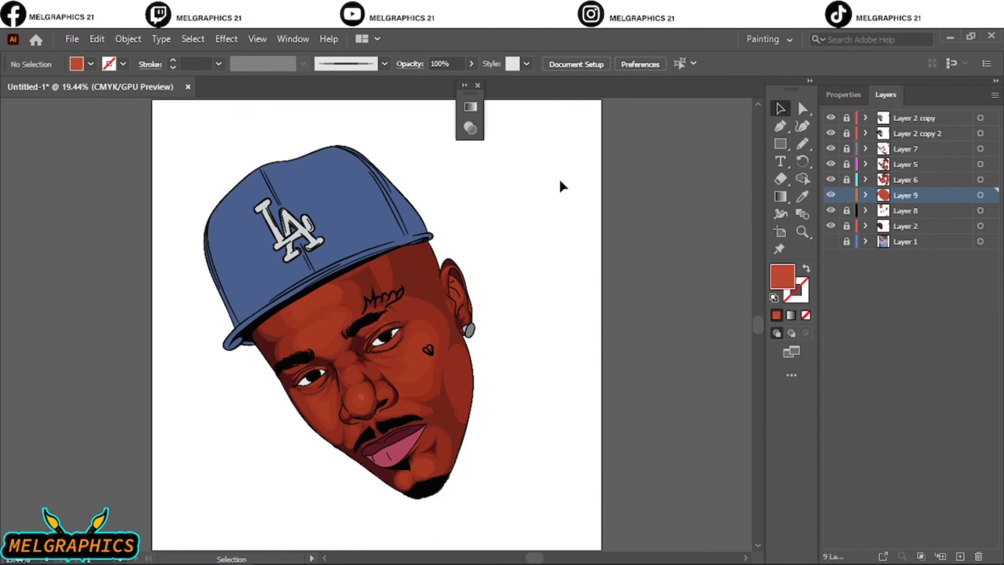
pyautogui.moveTo(388, 394); pyautogui.dragTo(405, 304)
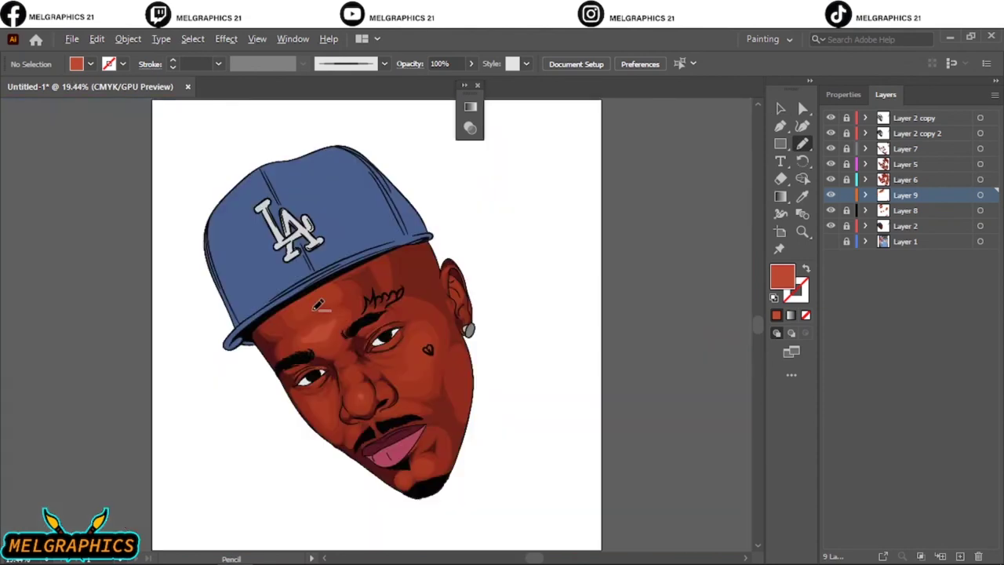
pyautogui.hotkey('ctrl', '0')
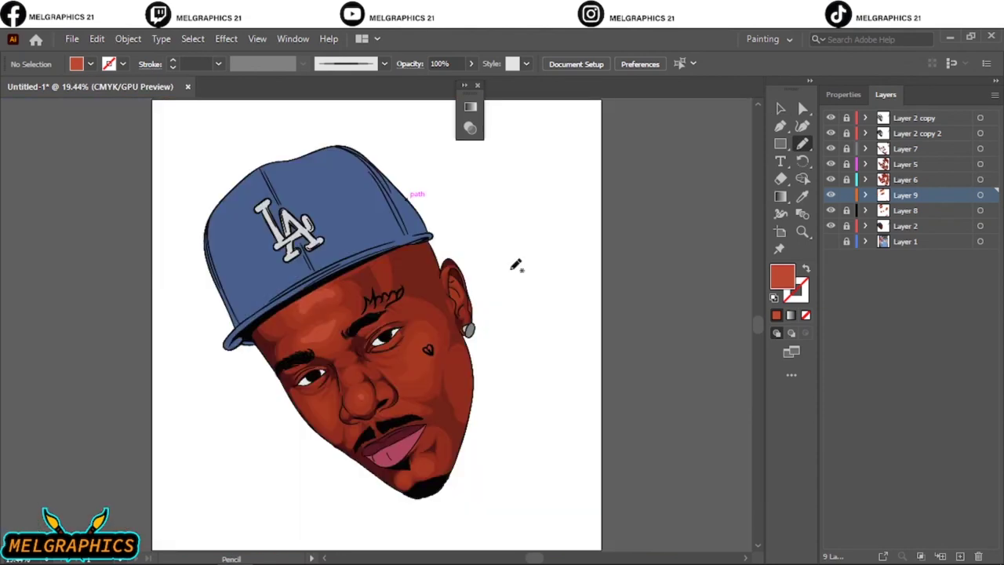
pyautogui.hotkey('ctrl', '1')
pyautogui.moveTo(392, 182); pyautogui.dragTo(432, 399)
pyautogui.hotkey('ctrl', '0')
# Step: Add a new lip shading layer and set the fill to a dark red sampled from the lip
pyautogui.press('v')
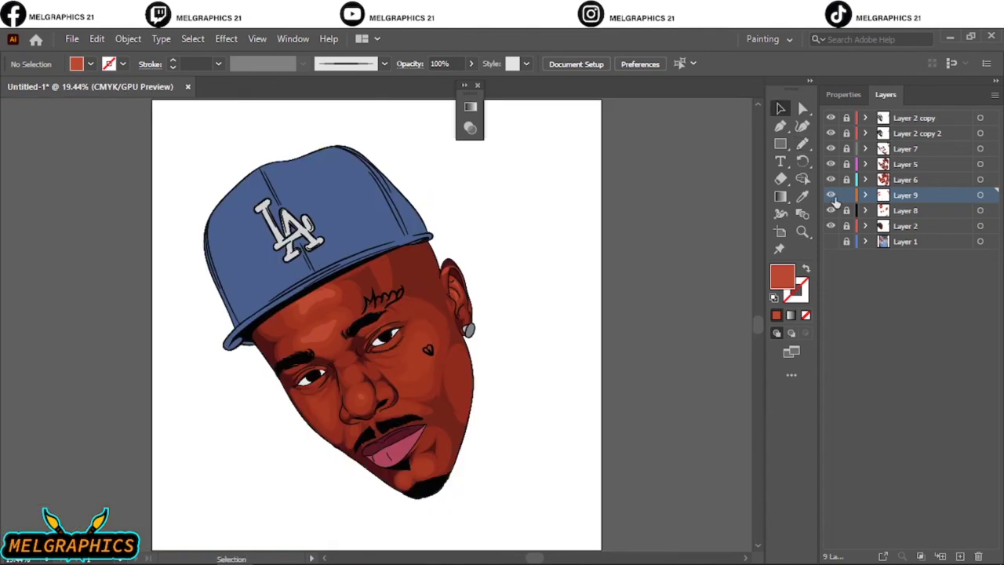
pyautogui.click(961, 133)
pyautogui.click(960, 557)
pyautogui.press('i')
pyautogui.click(384, 449)
pyautogui.scroll(1, 381, 454)
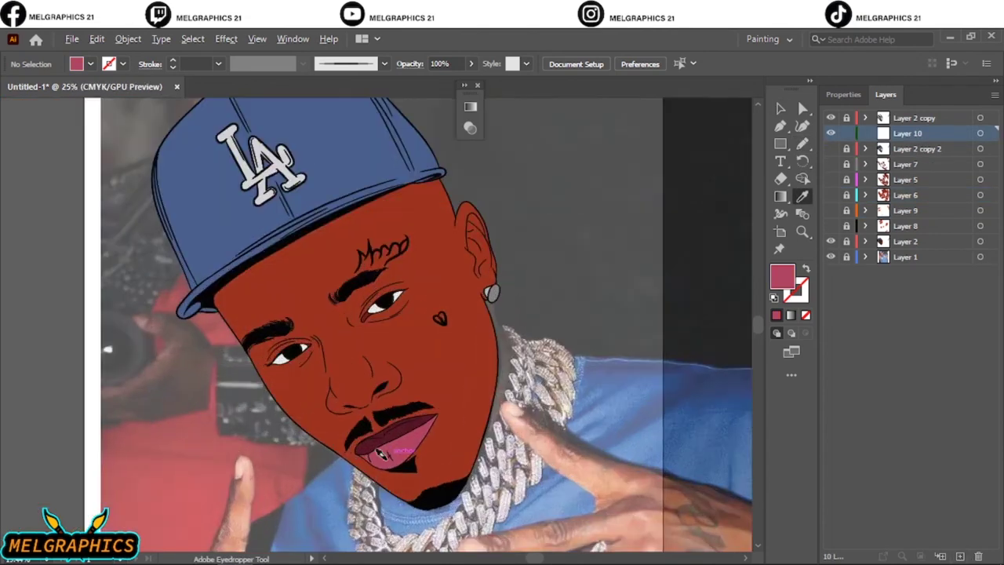
pyautogui.hotkey('ctrl', '1')
pyautogui.doubleClick(782, 276)
pyautogui.click(933, 208)
pyautogui.click(831, 241)
# Step: Draw dark red shading along the lower lip crease, its left area and right corner
pyautogui.press('n')
pyautogui.scroll(2, 390, 264)
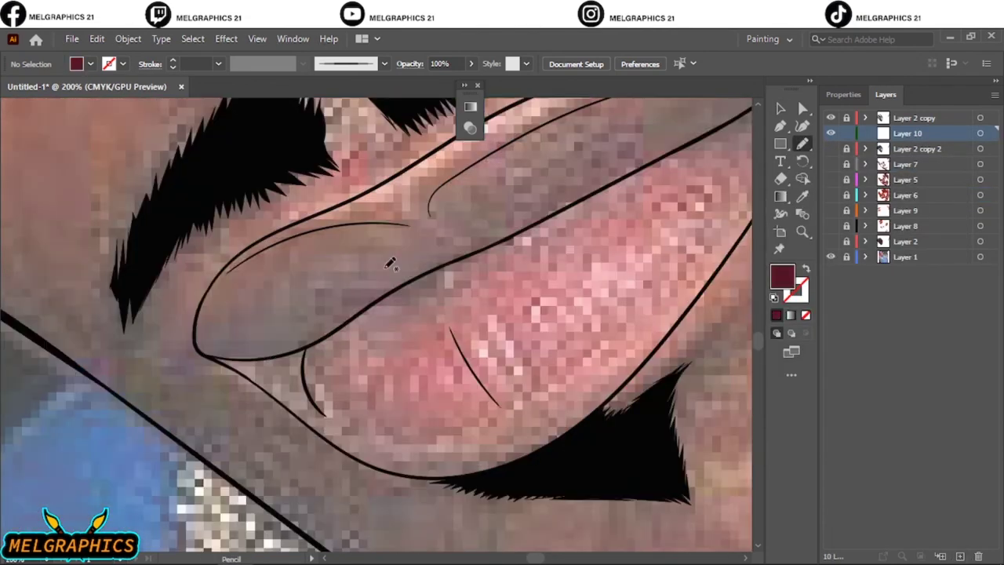
pyautogui.moveTo(390, 263)
pyautogui.mouseDown()
pyautogui.moveTo(489, 398)
pyautogui.moveTo(442, 464)
pyautogui.moveTo(285, 290)
pyautogui.mouseUp()
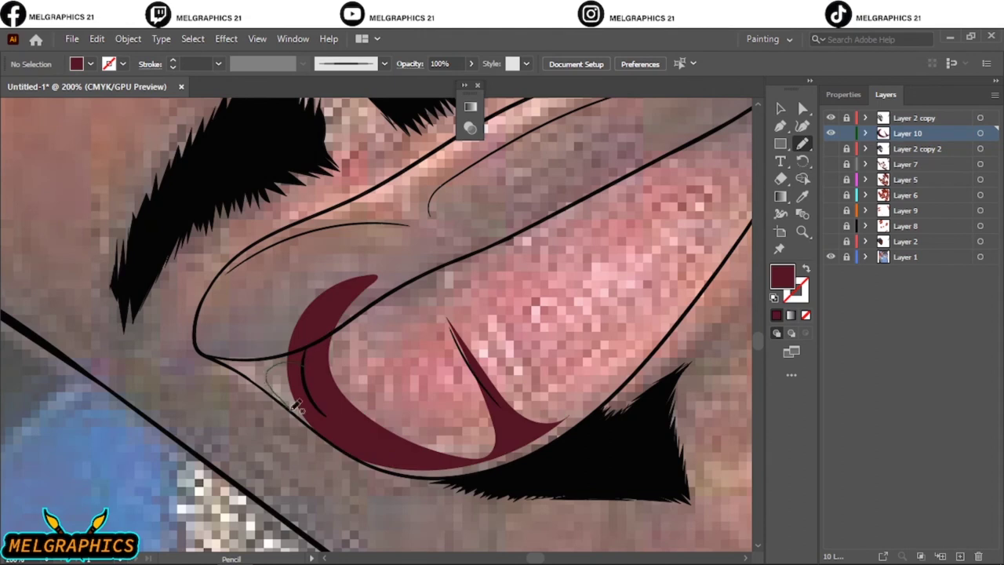
pyautogui.moveTo(296, 406); pyautogui.dragTo(331, 402)
pyautogui.moveTo(455, 479)
pyautogui.mouseDown()
pyautogui.moveTo(553, 421)
pyautogui.moveTo(382, 408)
pyautogui.mouseUp()
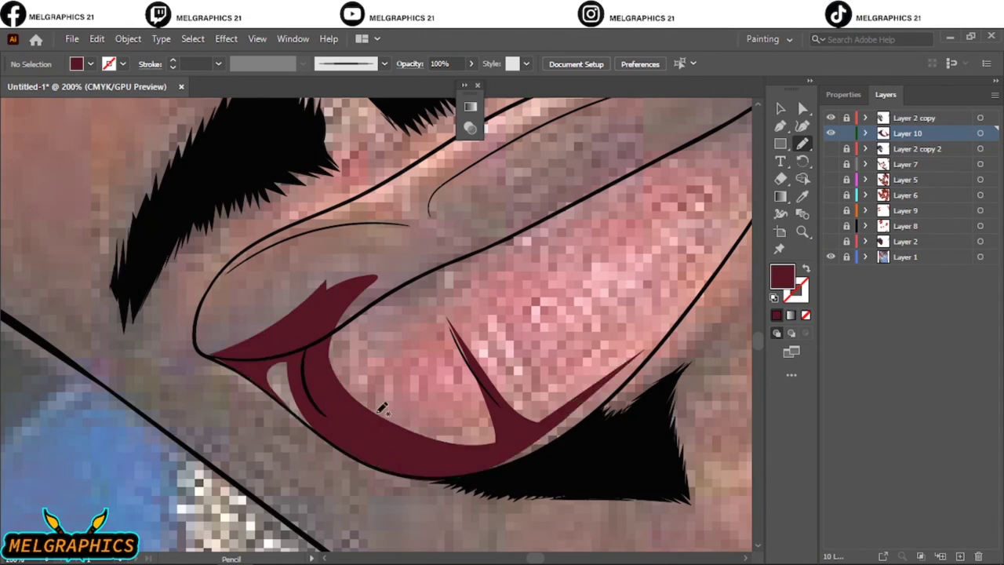
pyautogui.hotkey('ctrl', '0')
# Step: Sample the lower lip's pink and change the fill to a darker pink
pyautogui.click(831, 241)
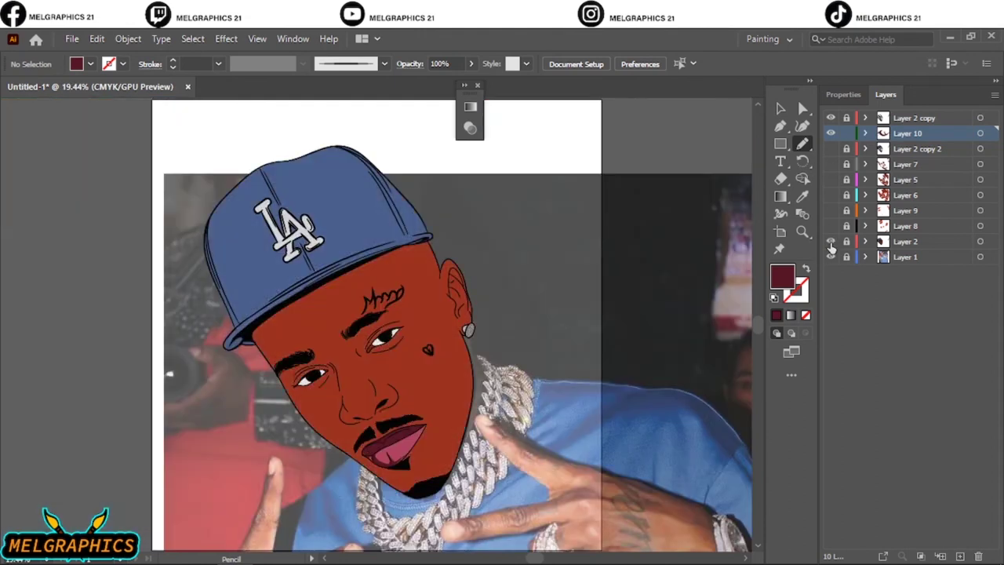
pyautogui.click(831, 256)
pyautogui.click(831, 256)
pyautogui.press('i')
pyautogui.click(537, 311)
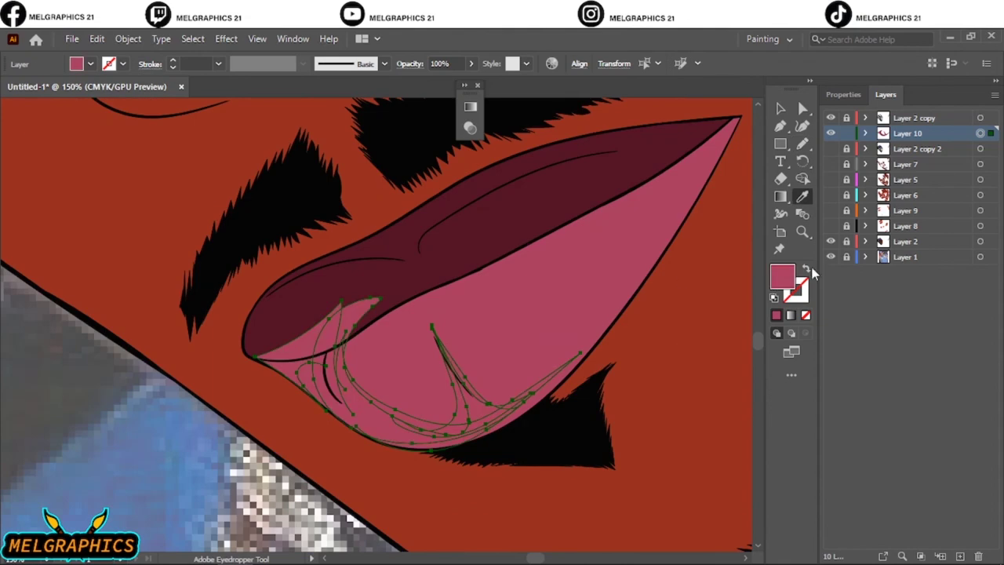
pyautogui.doubleClick(782, 276)
pyautogui.click(689, 282)
pyautogui.press('Return')
# Step: Trace a darker pink shadow shape along the lower lip's bottom edge
pyautogui.press('n')
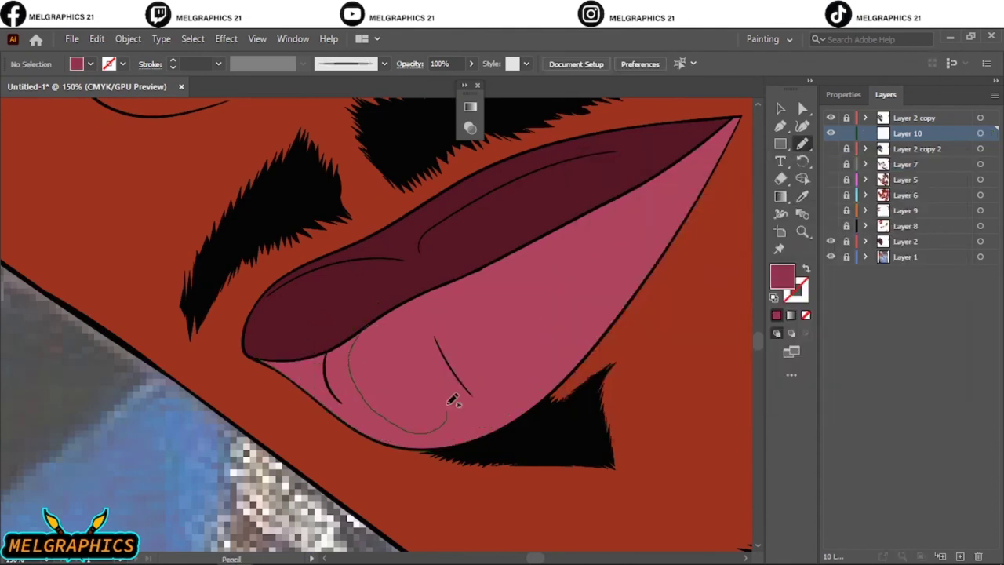
pyautogui.moveTo(451, 402); pyautogui.dragTo(629, 289)
pyautogui.moveTo(363, 330); pyautogui.dragTo(275, 397)
pyautogui.scroll(3, 320, 382)
pyautogui.moveTo(334, 306); pyautogui.dragTo(333, 307)
# Step: Hide the reference photo and use Adjust Color Balance to darken the lip shadows and reduce magenta
pyautogui.hotkey('ctrl', '0')
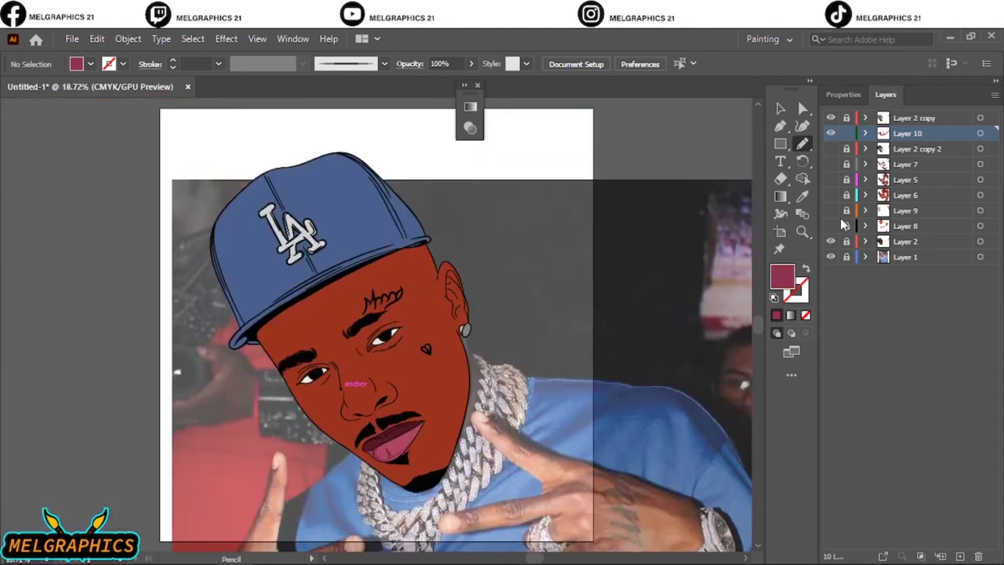
pyautogui.click(831, 257)
pyautogui.scroll(5, 369, 448)
pyautogui.click(97, 38)
pyautogui.click(400, 335)
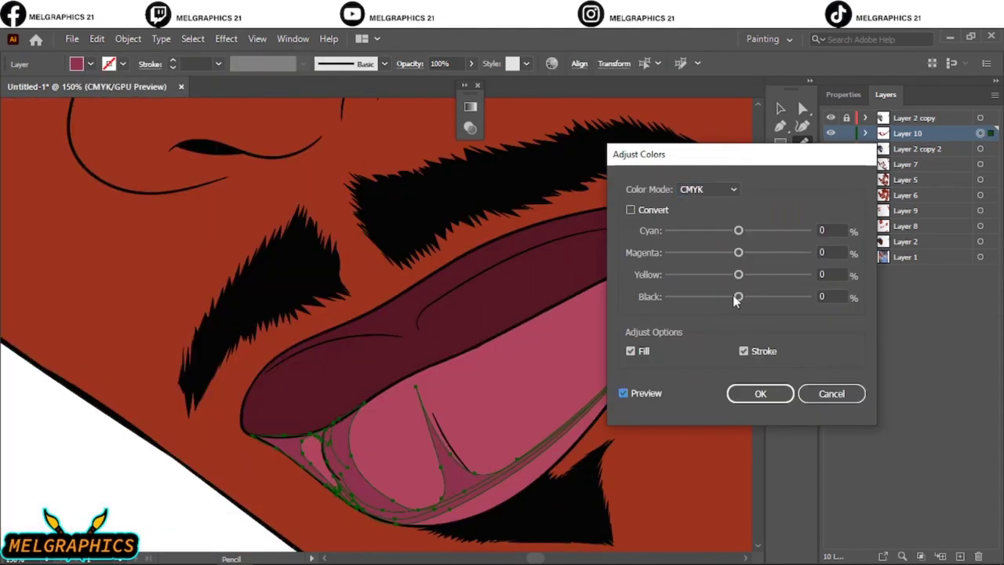
pyautogui.moveTo(739, 297); pyautogui.dragTo(742, 297)
pyautogui.moveTo(739, 253); pyautogui.dragTo(738, 252)
pyautogui.press('Return')
pyautogui.press('v')
pyautogui.hotkey('ctrl', '0')
pyautogui.click(692, 277)
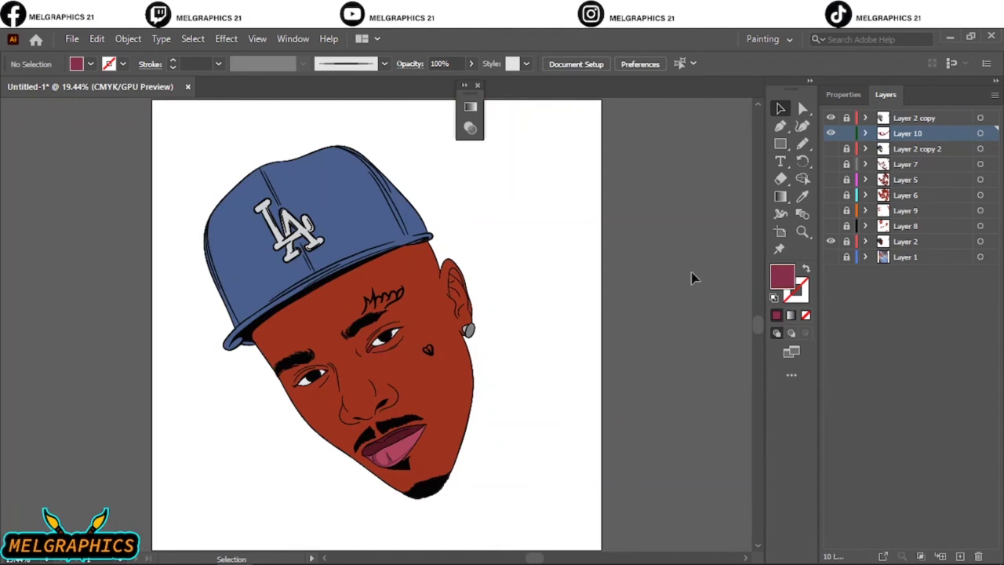
# Step: Sample the dark lip colour and set a darker maroon fill
pyautogui.press('i')
pyautogui.scroll(5, 384, 439)
pyautogui.click(392, 236)
pyautogui.doubleClick(782, 276)
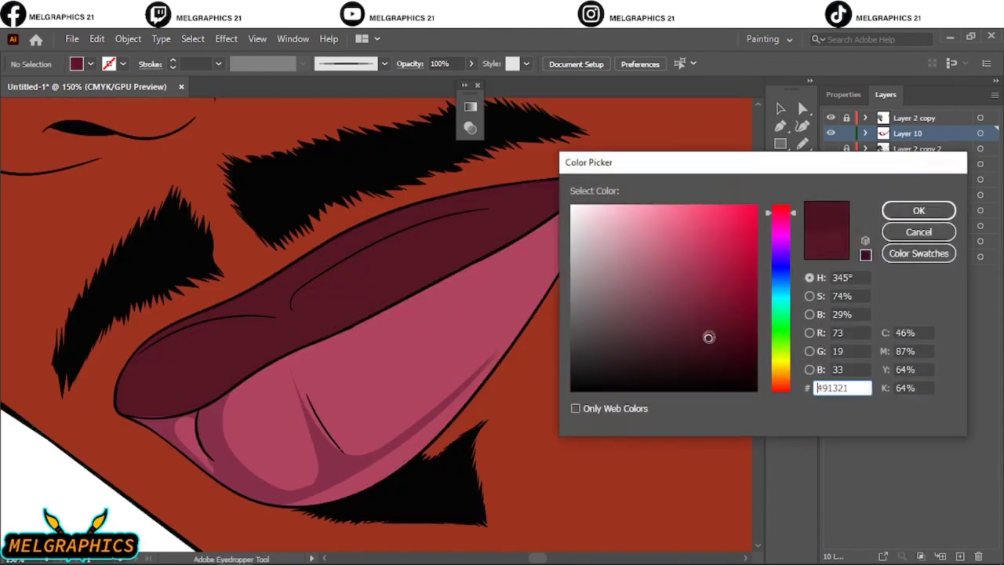
pyautogui.click(930, 211)
pyautogui.click(831, 257)
# Step: Draw maroon shadow strokes along the upper lip's edge and inner crease
pyautogui.click(831, 241)
pyautogui.scroll(2, 337, 408)
pyautogui.press('n')
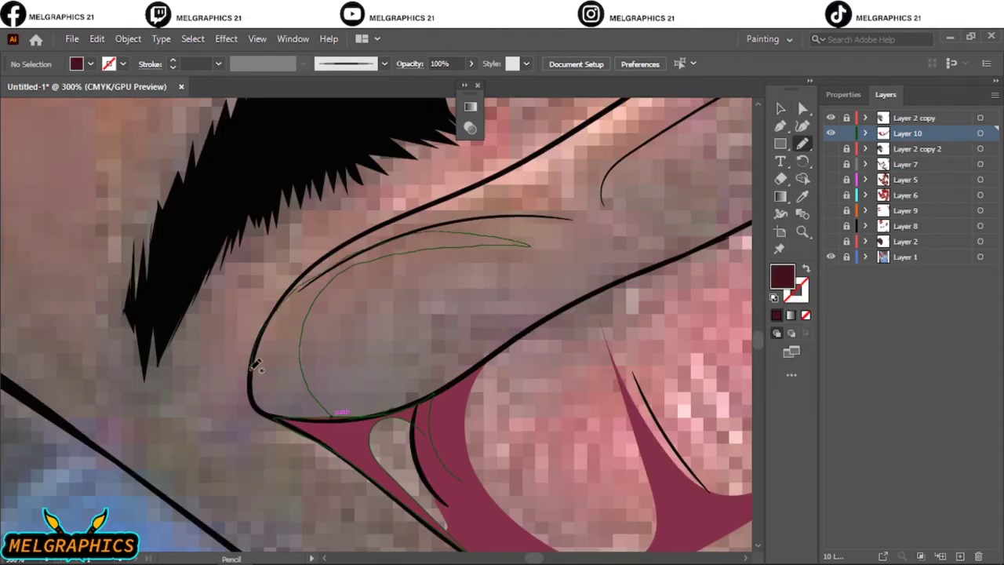
pyautogui.moveTo(405, 396); pyautogui.dragTo(346, 413)
pyautogui.moveTo(497, 368); pyautogui.dragTo(410, 251)
pyautogui.moveTo(423, 306)
pyautogui.mouseDown()
pyautogui.moveTo(473, 180)
pyautogui.moveTo(675, 133)
pyautogui.mouseUp()
pyautogui.hotkey('ctrl', '0')
pyautogui.click(831, 241)
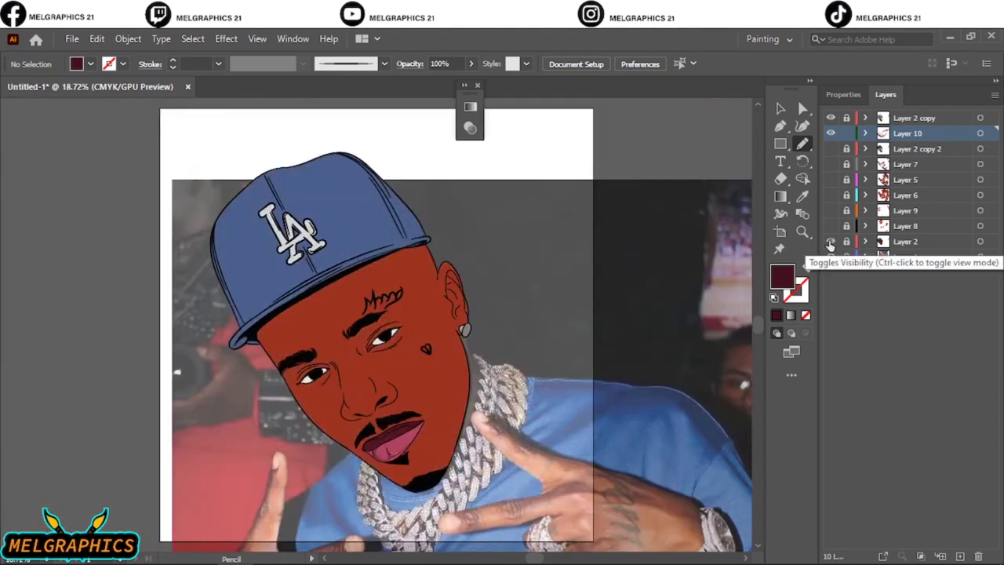
# Step: Recolour the upper lip shadow to dark maroon 2D0A0D and hide the reference photo
pyautogui.hotkey('ctrl', '+')
pyautogui.press('v')
pyautogui.click(399, 426)
pyautogui.doubleClick(782, 276)
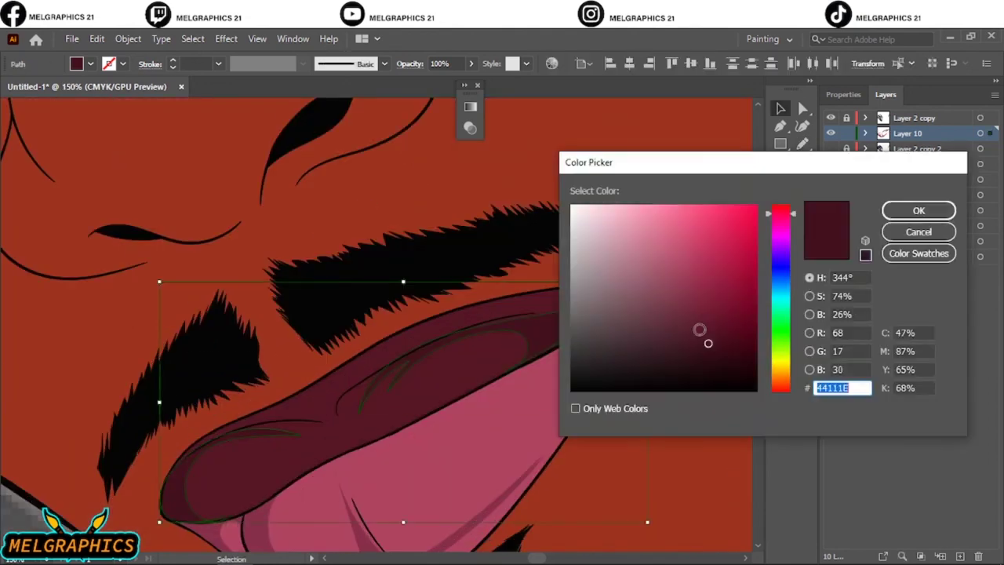
pyautogui.press('Escape')
pyautogui.doubleClick(782, 277)
pyautogui.click(733, 351)
pyautogui.click(931, 209)
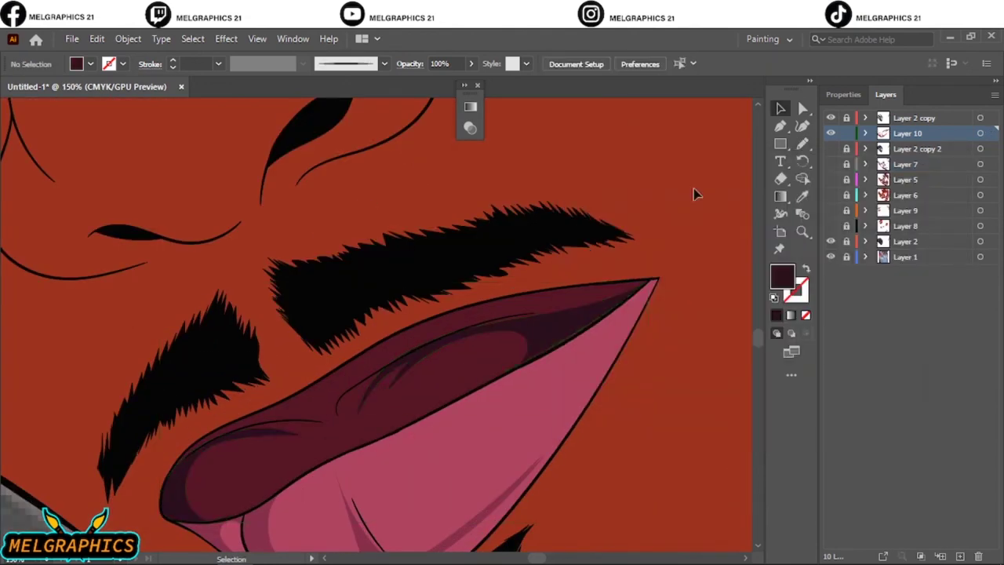
pyautogui.doubleClick(785, 278)
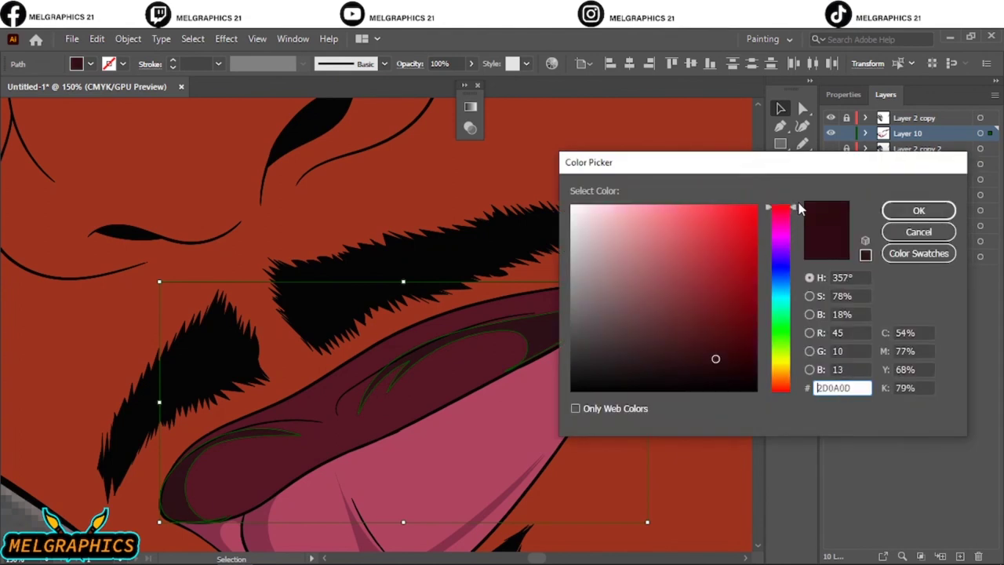
pyautogui.press('Return')
pyautogui.click(831, 257)
# Step: Show the face shading layers and draw two grey crescents inside the earring
pyautogui.moveTo(831, 148); pyautogui.dragTo(830, 226)
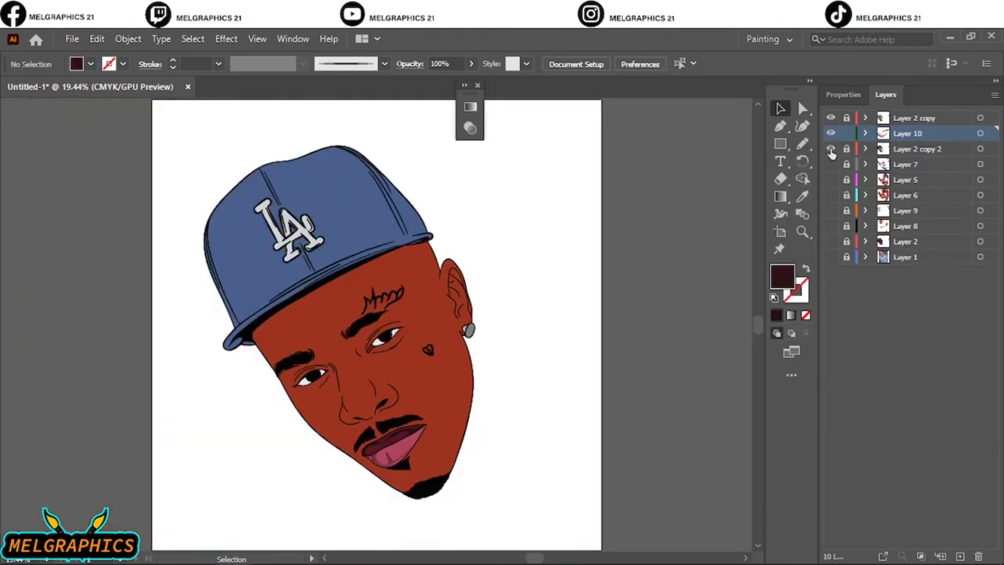
pyautogui.scroll(10, 471, 330)
pyautogui.press('i')
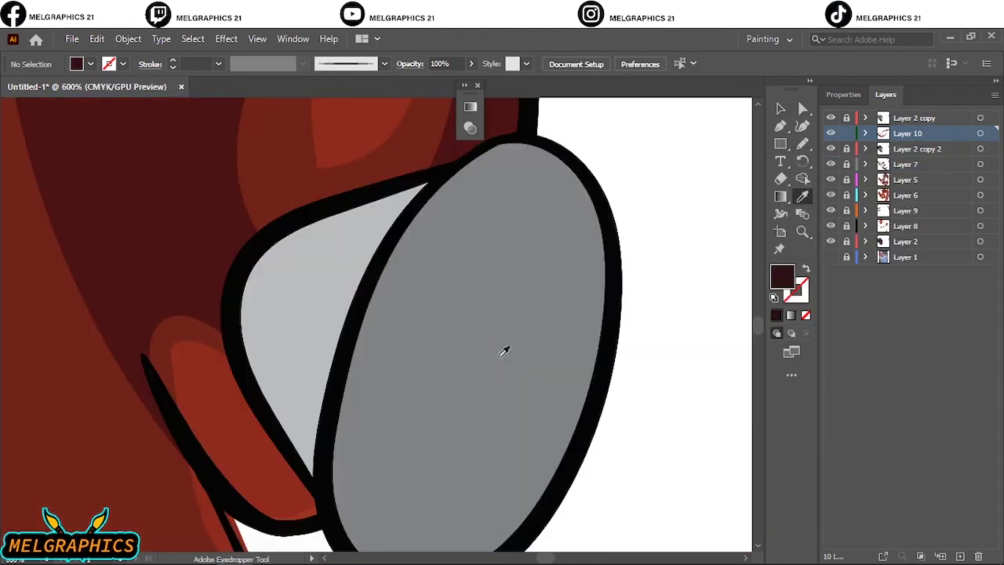
pyautogui.click(504, 348)
pyautogui.doubleClick(783, 276)
pyautogui.press('Return')
pyautogui.press('n')
pyautogui.moveTo(372, 405); pyautogui.dragTo(462, 299)
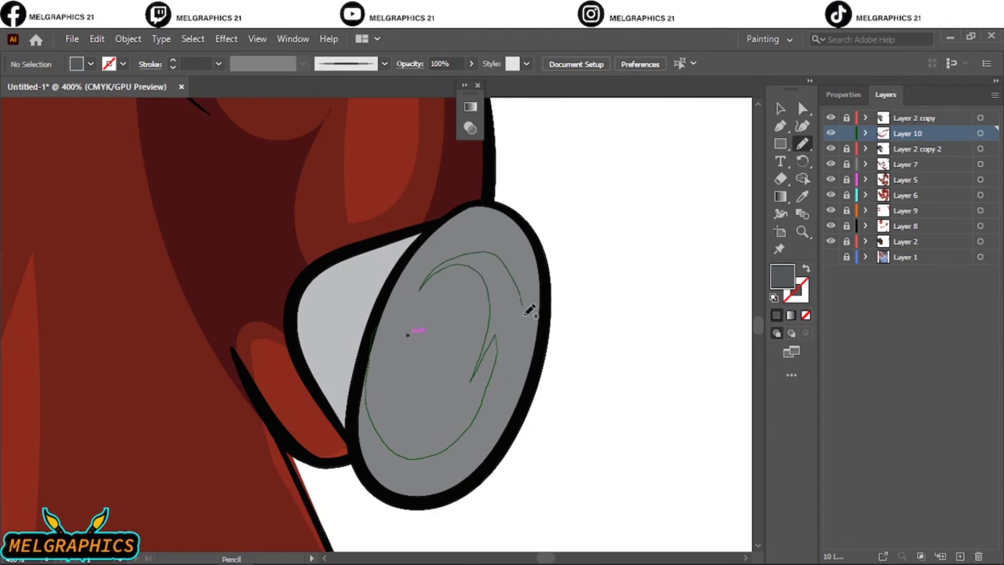
pyautogui.moveTo(466, 201); pyautogui.dragTo(451, 215)
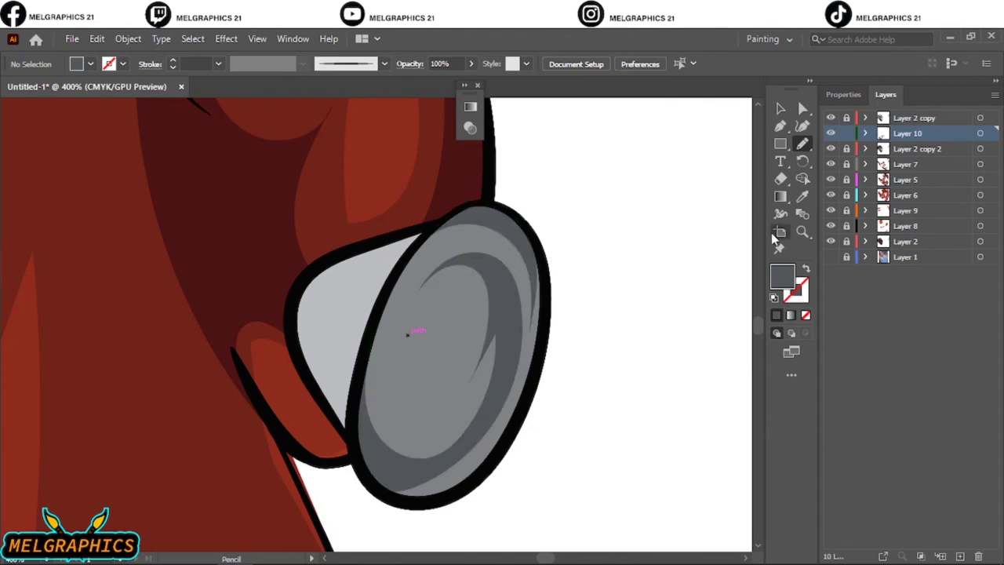
# Step: Add a lighter grey crescent on the earring's side
pyautogui.press('i')
pyautogui.click(343, 303)
pyautogui.doubleClick(783, 276)
pyautogui.click(914, 210)
pyautogui.press('n')
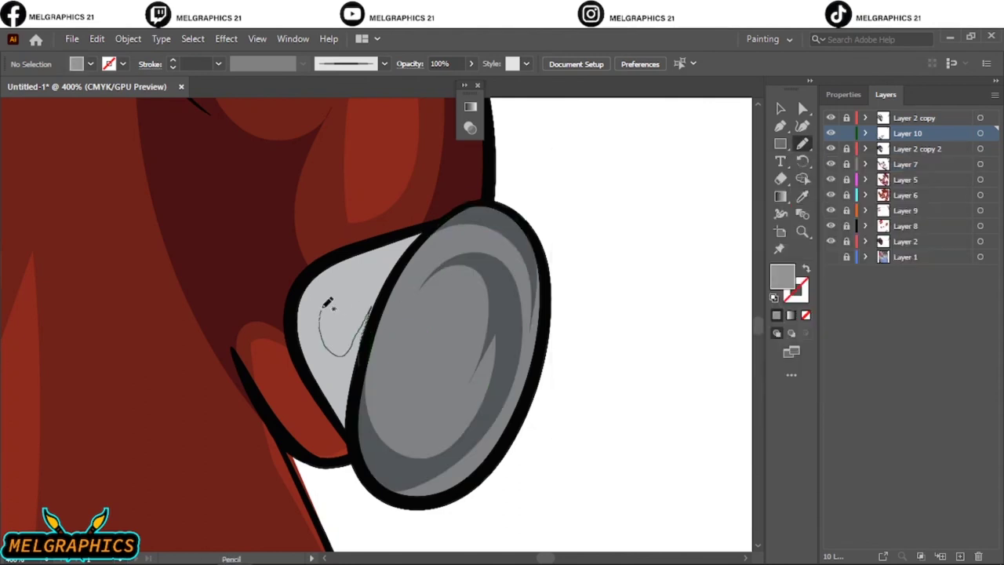
pyautogui.moveTo(328, 303); pyautogui.dragTo(359, 278)
# Step: Tint the earring shapes greyish green with Adjust Colors, adding black, magenta and cyan
pyautogui.press('v')
pyautogui.hotkey('ctrl', 'a')
pyautogui.click(96, 38)
pyautogui.click(377, 292)
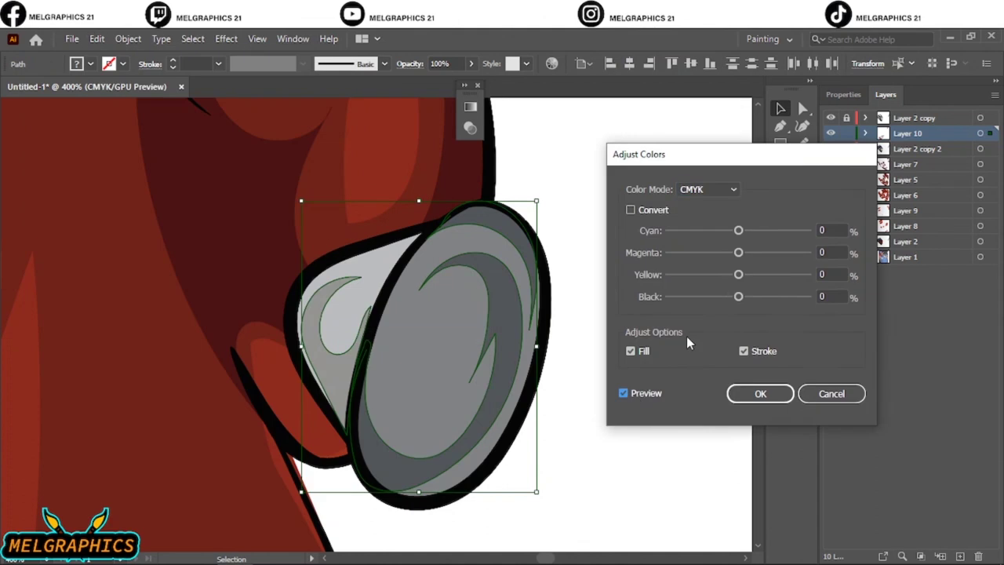
pyautogui.moveTo(739, 296); pyautogui.dragTo(749, 297)
pyautogui.moveTo(738, 252)
pyautogui.mouseDown()
pyautogui.moveTo(758, 251)
pyautogui.moveTo(740, 252)
pyautogui.mouseUp()
pyautogui.moveTo(738, 230)
pyautogui.mouseDown()
pyautogui.moveTo(751, 230)
pyautogui.moveTo(740, 231)
pyautogui.mouseUp()
pyautogui.moveTo(738, 274); pyautogui.dragTo(741, 276)
pyautogui.press('Return')
# Step: Deselect the earring shapes and set the fill to a pale lilac
pyautogui.click(596, 271)
pyautogui.hotkey('ctrl', '0')
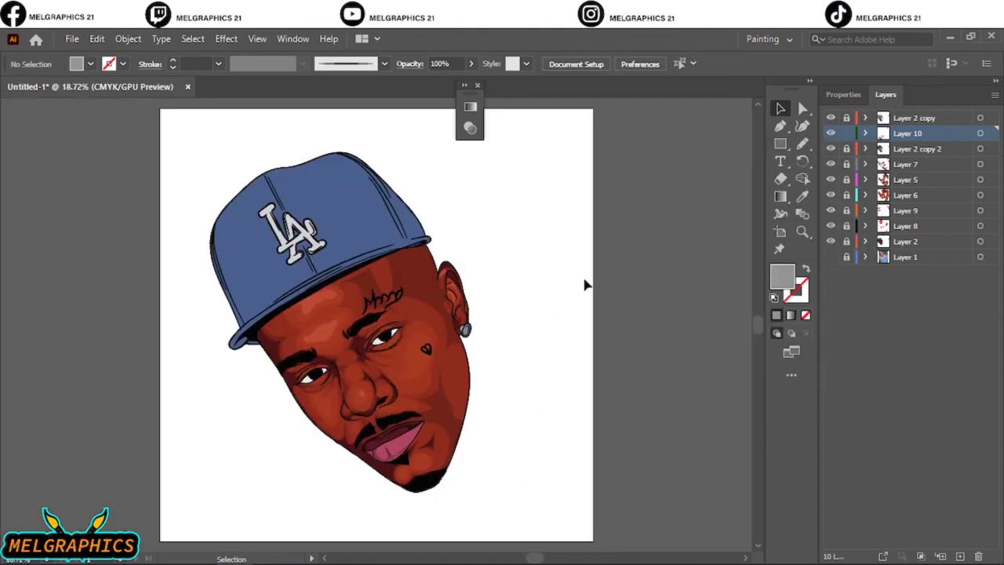
pyautogui.press('i')
pyautogui.scroll(5, 316, 391)
pyautogui.scroll(3, 316, 391)
pyautogui.doubleClick(782, 277)
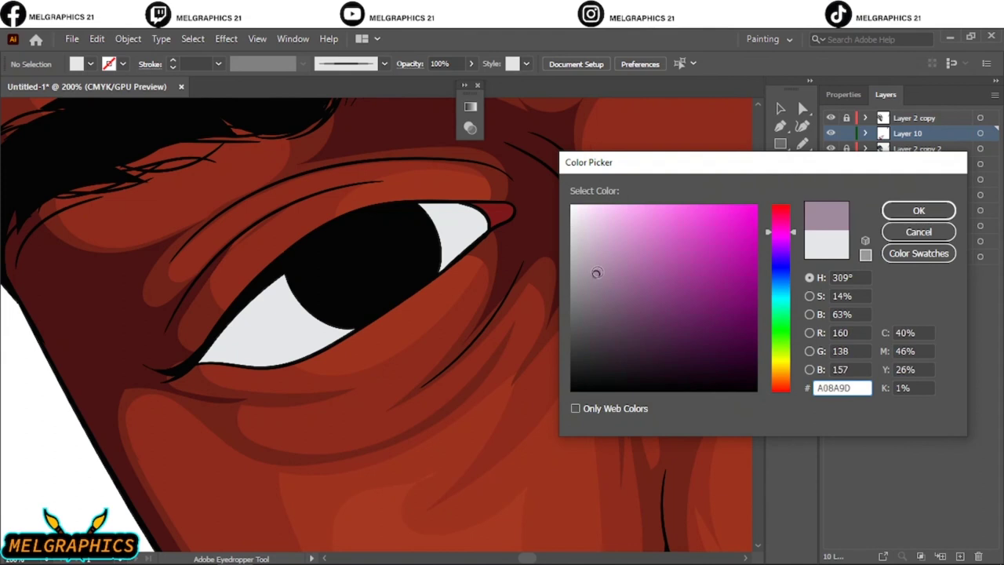
pyautogui.click(928, 208)
pyautogui.press('n')
# Step: Draw lilac shadow shapes on both eye whites
pyautogui.moveTo(201, 360)
pyautogui.mouseDown()
pyautogui.moveTo(274, 273)
pyautogui.moveTo(198, 361)
pyautogui.mouseUp()
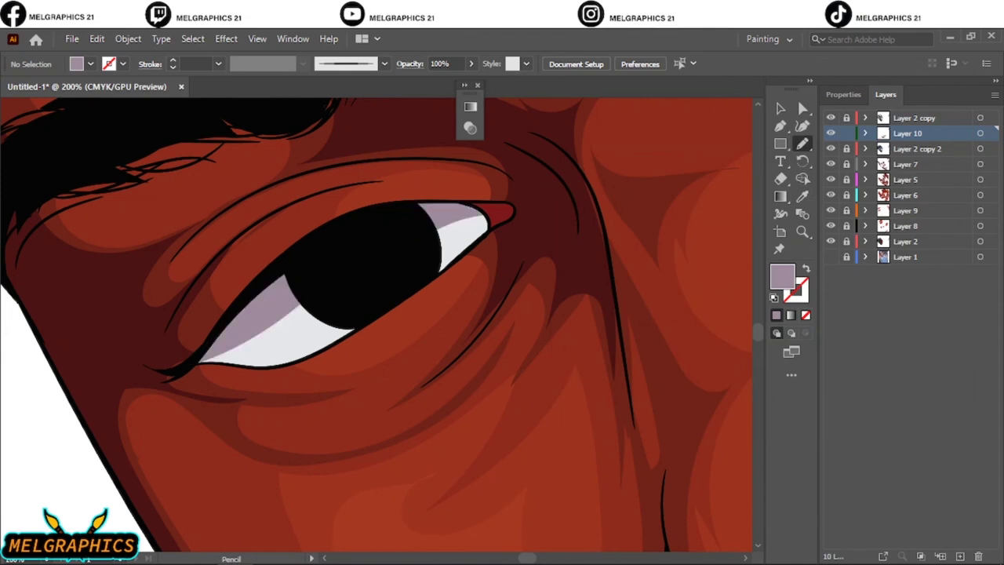
pyautogui.scroll(2, 235, 445)
pyautogui.moveTo(353, 431); pyautogui.dragTo(329, 459)
pyautogui.scroll(-2, 330, 459)
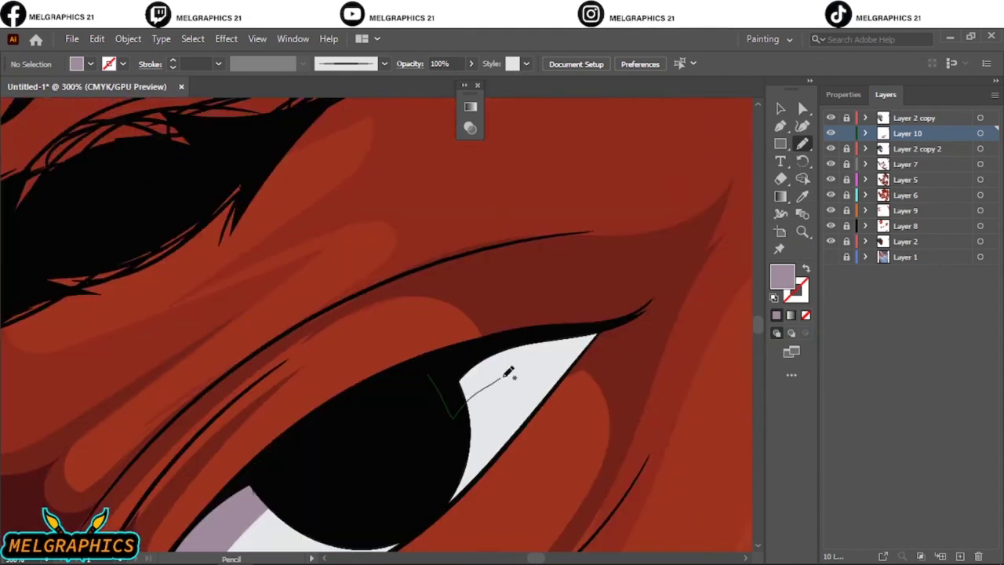
pyautogui.hotkey('ctrl', '0')
# Step: Sample the cap's blue as the basis for a darker blue fill
pyautogui.click(802, 196)
pyautogui.click(353, 236)
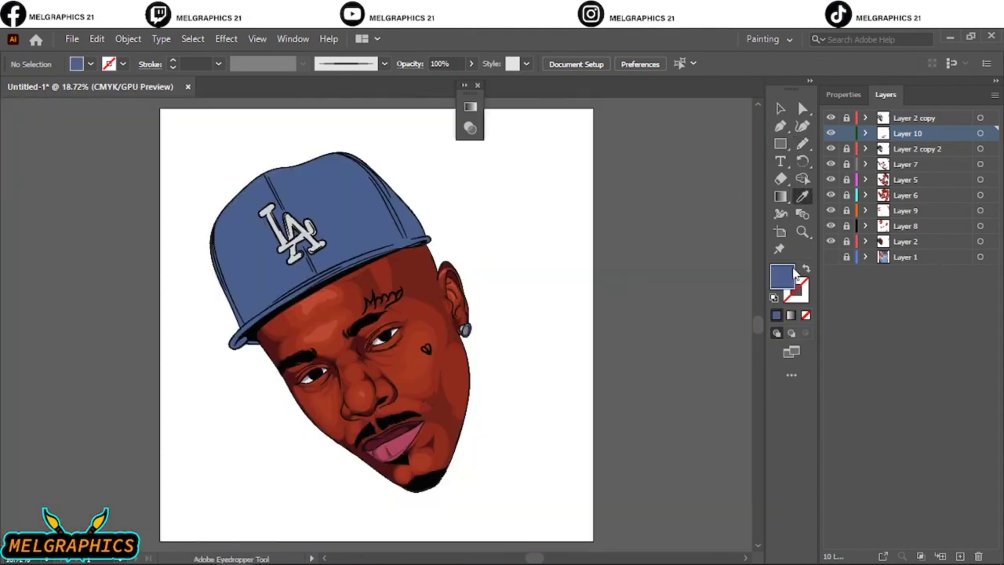
pyautogui.doubleClick(783, 276)
# Step: Confirm the darker blue fill and show the reference photo with shading layers hidden
pyautogui.press('Return')
pyautogui.click(831, 256)
pyautogui.moveTo(831, 241); pyautogui.dragTo(831, 148)
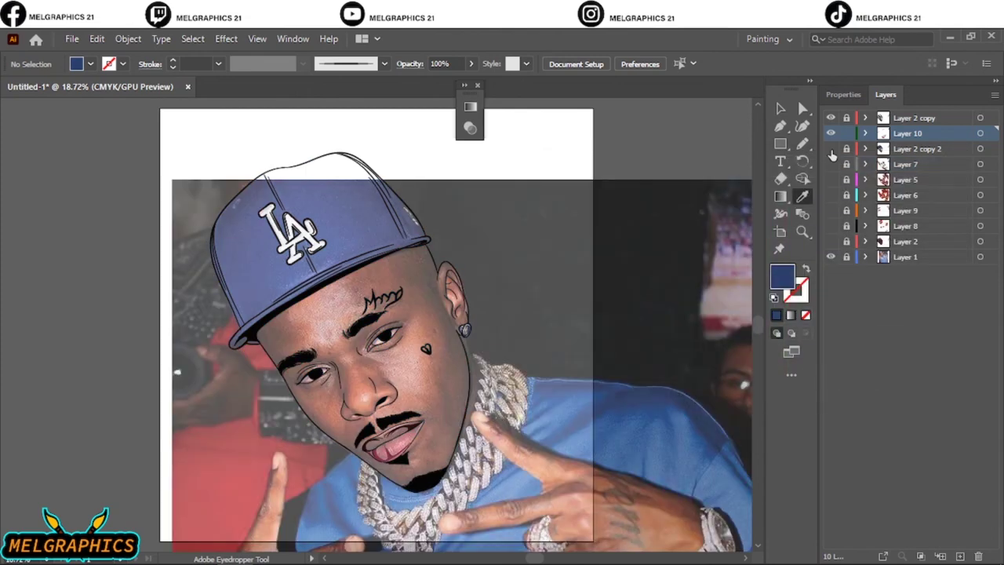
pyautogui.hotkey('ctrl', '1')
pyautogui.press('n')
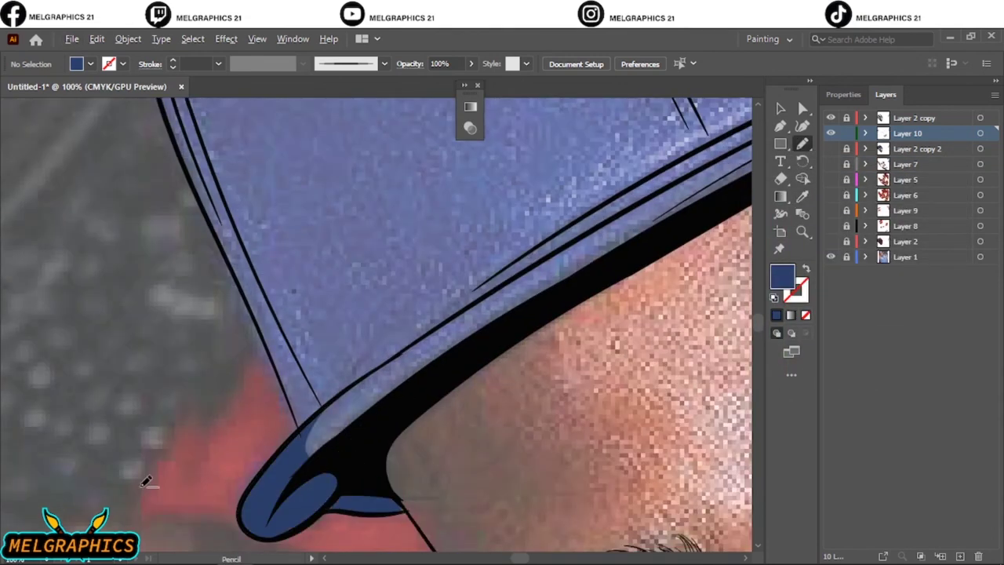
pyautogui.hotkey('ctrl', '-')
pyautogui.scroll(2, 144, 477)
# Step: Draw dark-blue shadow shapes across the cap's left side and crown
pyautogui.moveTo(337, 483); pyautogui.dragTo(206, 232)
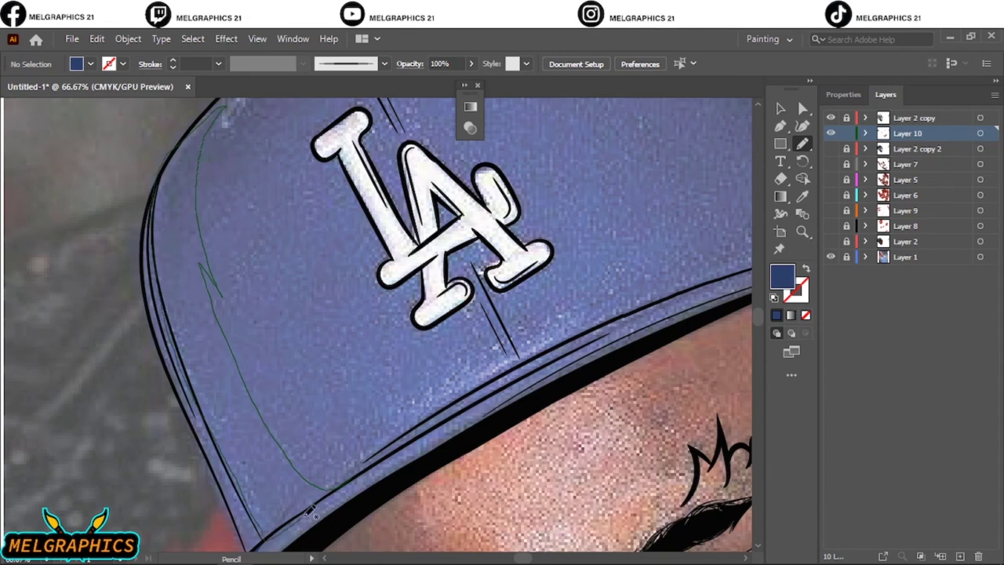
pyautogui.hotkey('ctrl', '0')
pyautogui.keyDown('alt'); pyautogui.scroll(3, 220, 222); pyautogui.keyUp('alt')
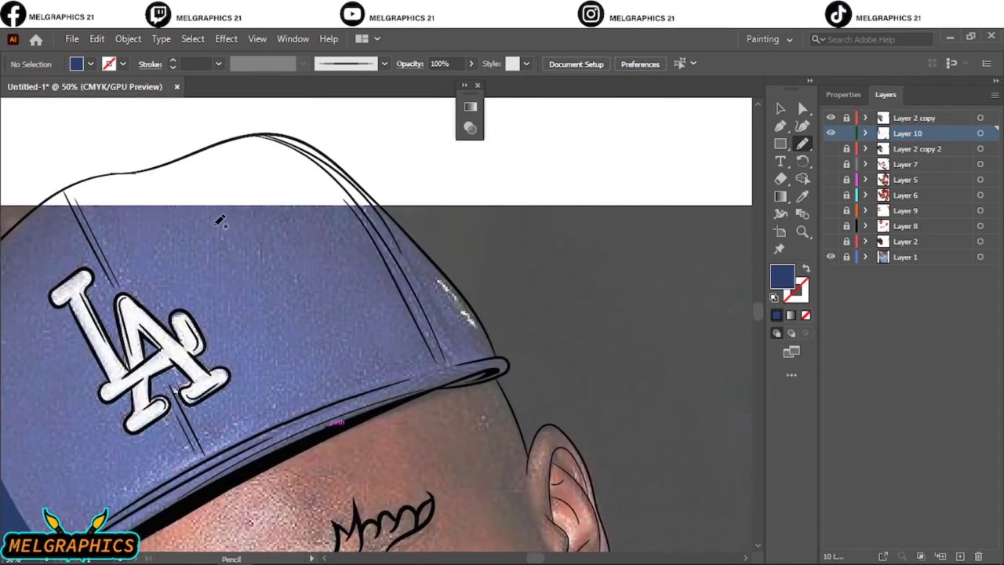
pyautogui.moveTo(146, 224); pyautogui.dragTo(366, 389)
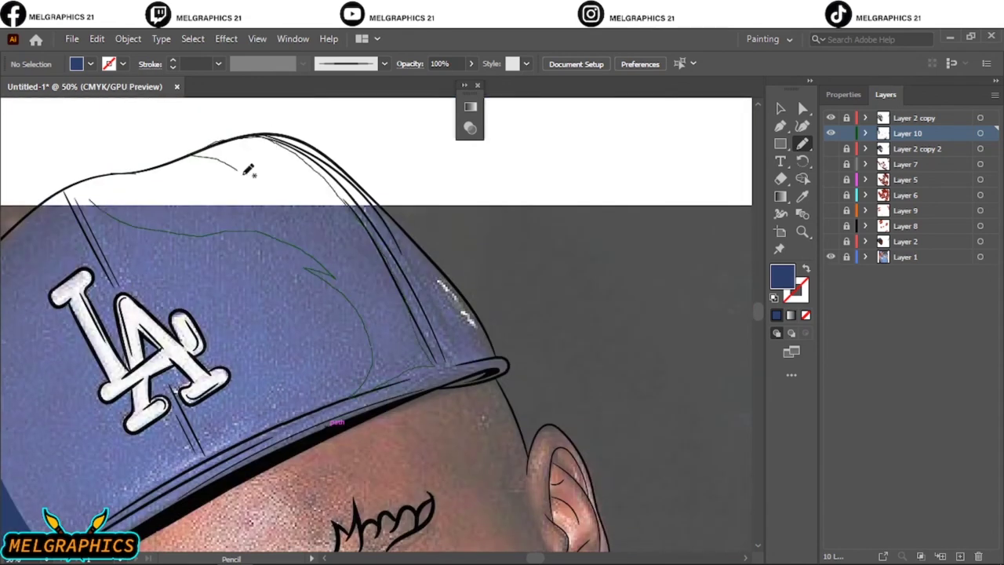
pyautogui.moveTo(248, 170); pyautogui.dragTo(167, 191)
pyautogui.moveTo(75, 188); pyautogui.dragTo(66, 191)
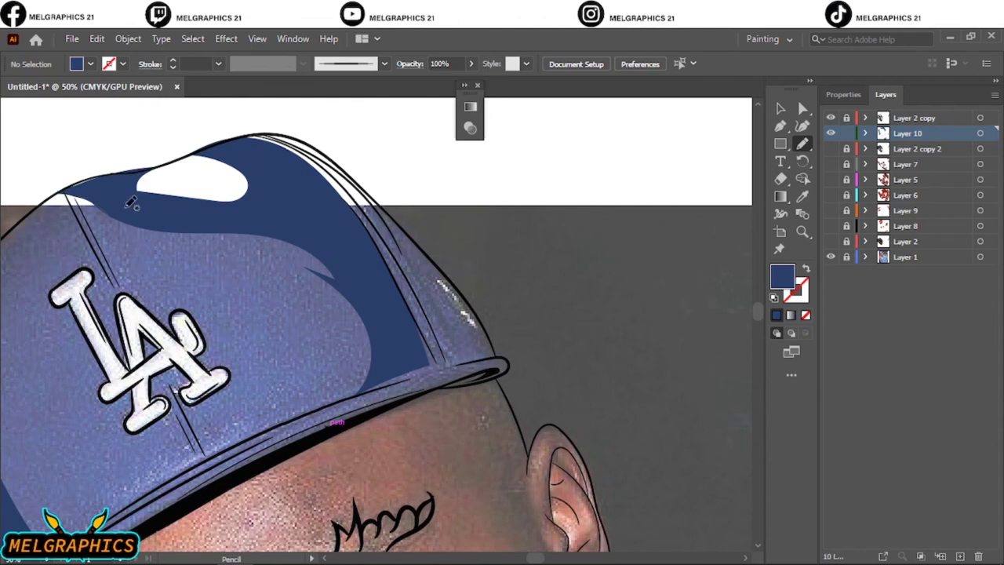
pyautogui.scroll(-4, 212, 219)
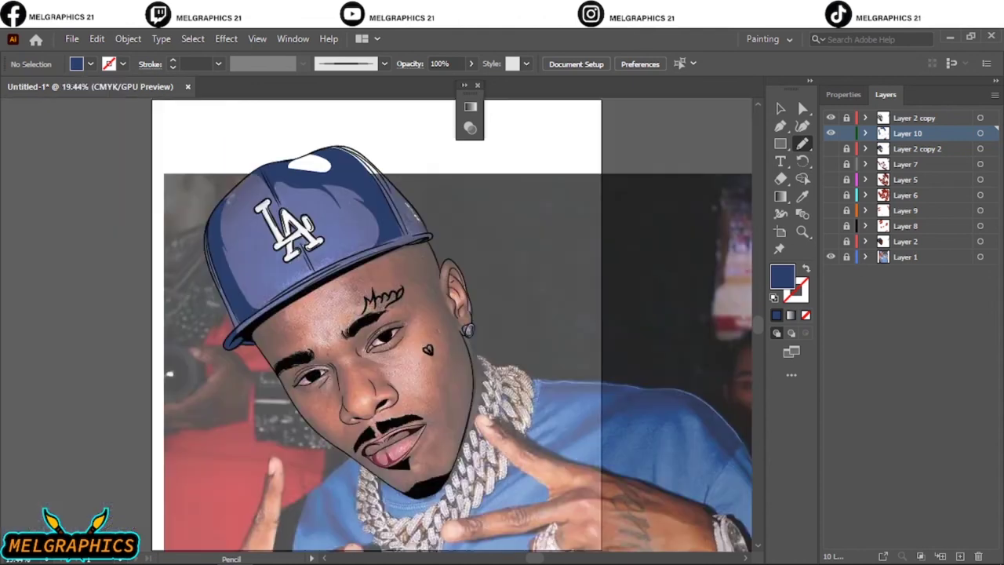
# Step: Extend the cap shadow toward the brim and add another along the cap's right edge
pyautogui.click(831, 240)
pyautogui.click(831, 258)
pyautogui.click(832, 257)
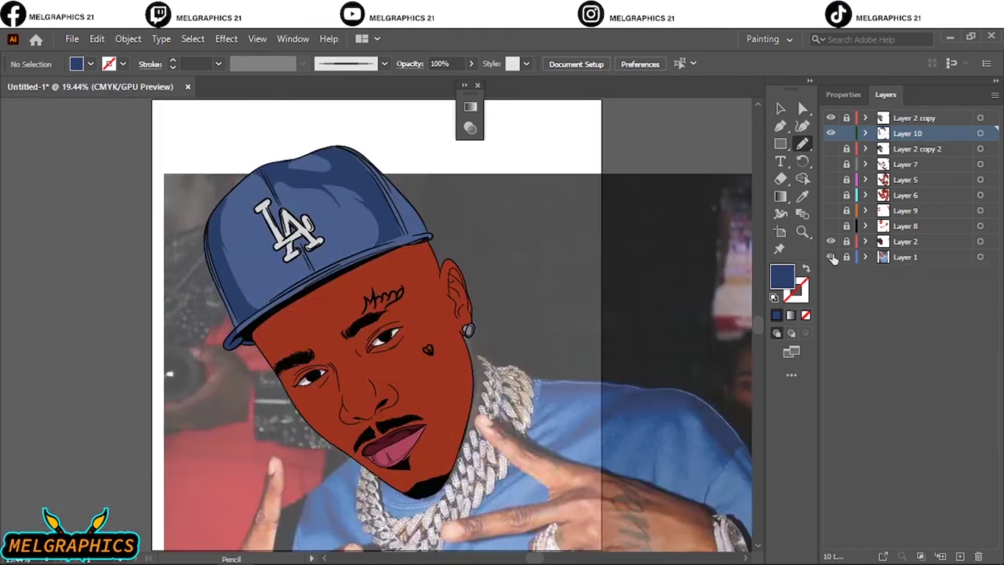
pyautogui.scroll(5, 418, 198)
pyautogui.moveTo(415, 396); pyautogui.dragTo(448, 421)
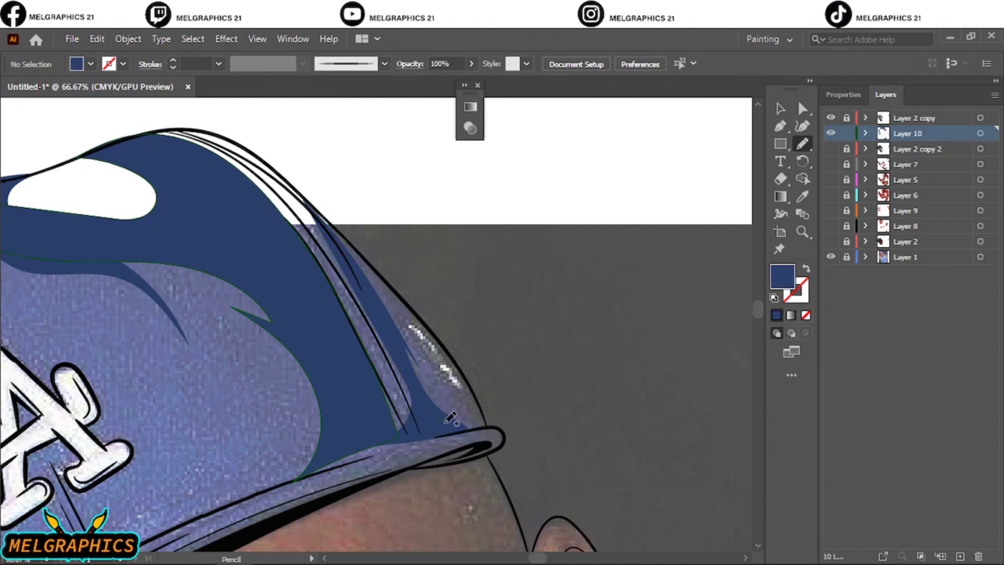
pyautogui.moveTo(372, 268); pyautogui.dragTo(452, 410)
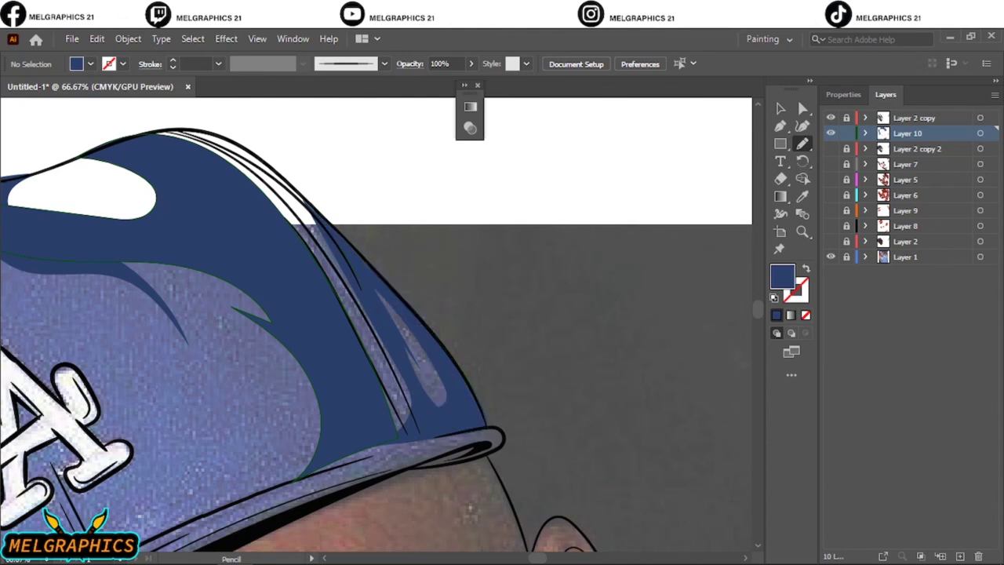
pyautogui.hotkey('ctrl', '0')
# Step: Hide the reference photo and deepen the cap shadows' blue with Recolor Artwork
pyautogui.click(831, 241)
pyautogui.click(831, 256)
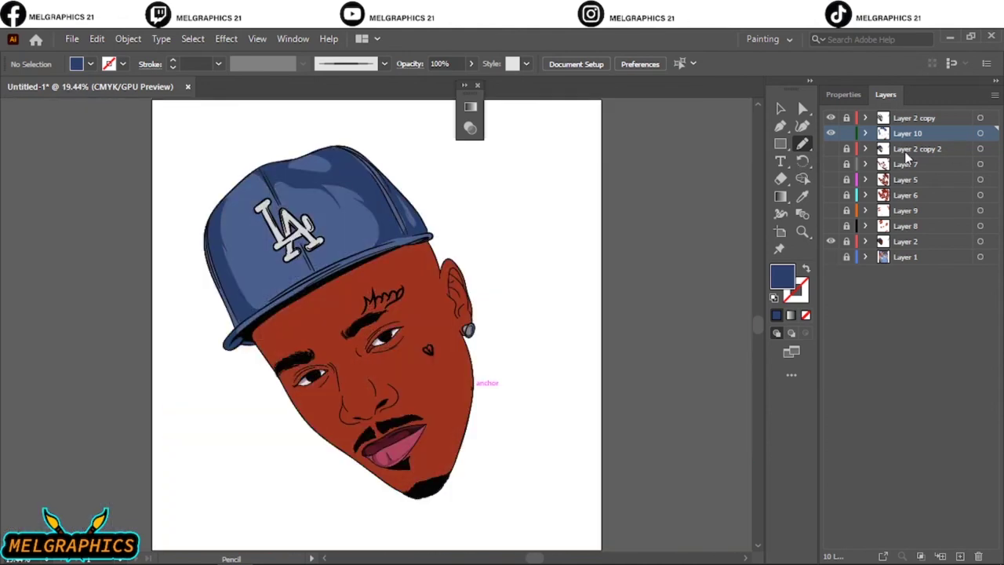
pyautogui.hotkey('ctrl', 'a')
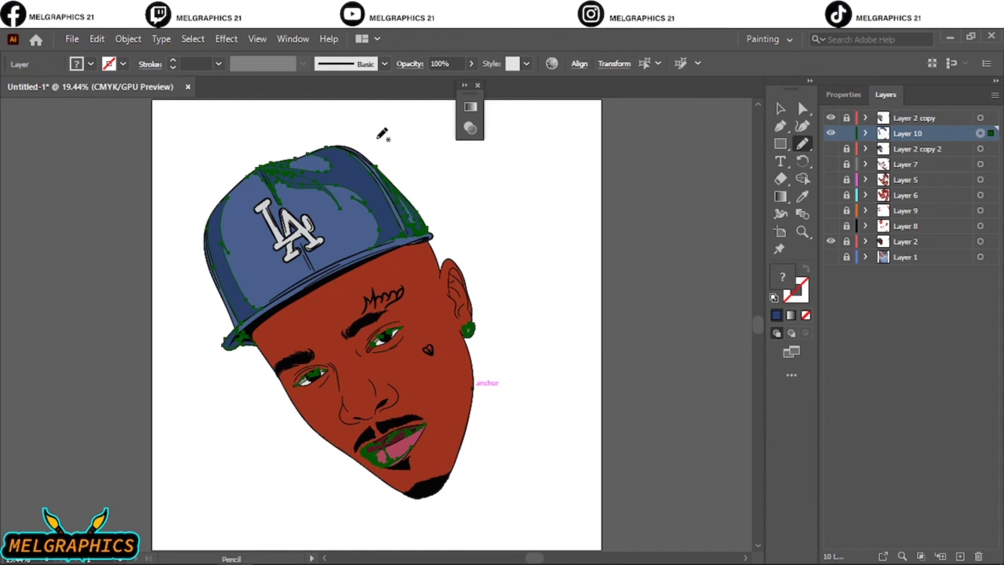
pyautogui.press('v')
pyautogui.click(97, 38)
pyautogui.moveTo(622, 444); pyautogui.dragTo(642, 420)
pyautogui.click(896, 487)
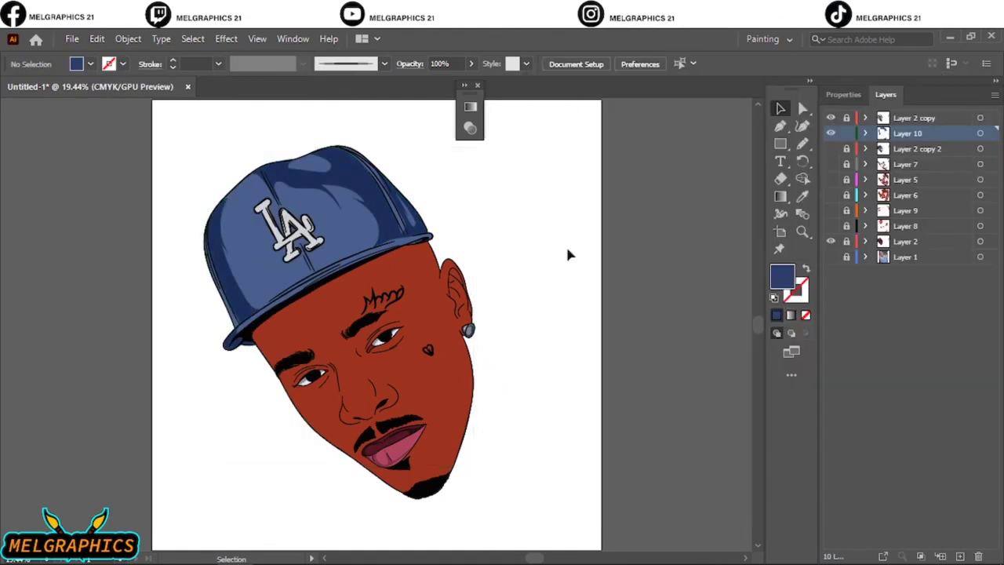
pyautogui.click(829, 227)
# Step: Add a new layer and set the fill to a slightly different blue sampled from the cap
pyautogui.click(961, 557)
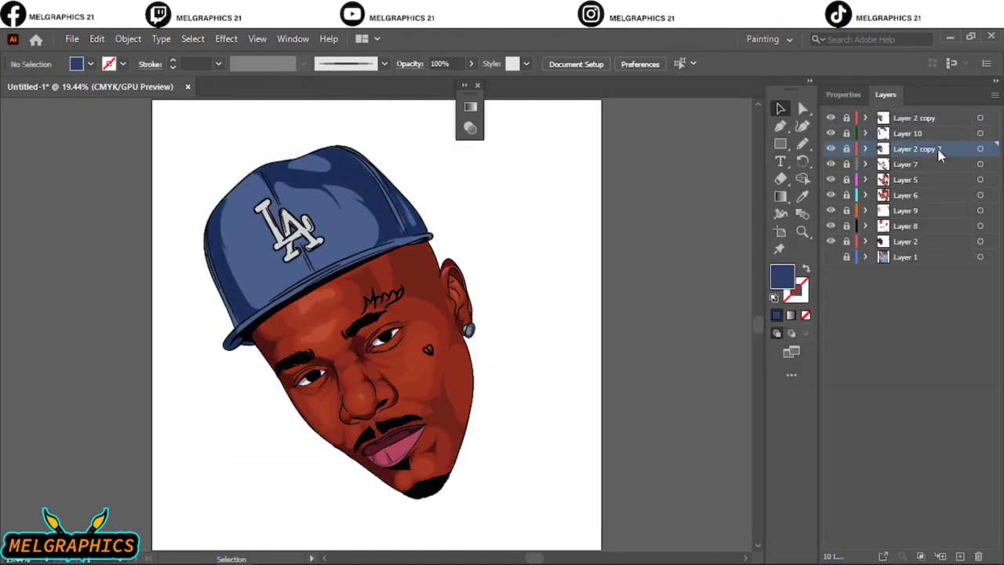
pyautogui.press('i')
pyautogui.click(365, 223)
pyautogui.doubleClick(782, 276)
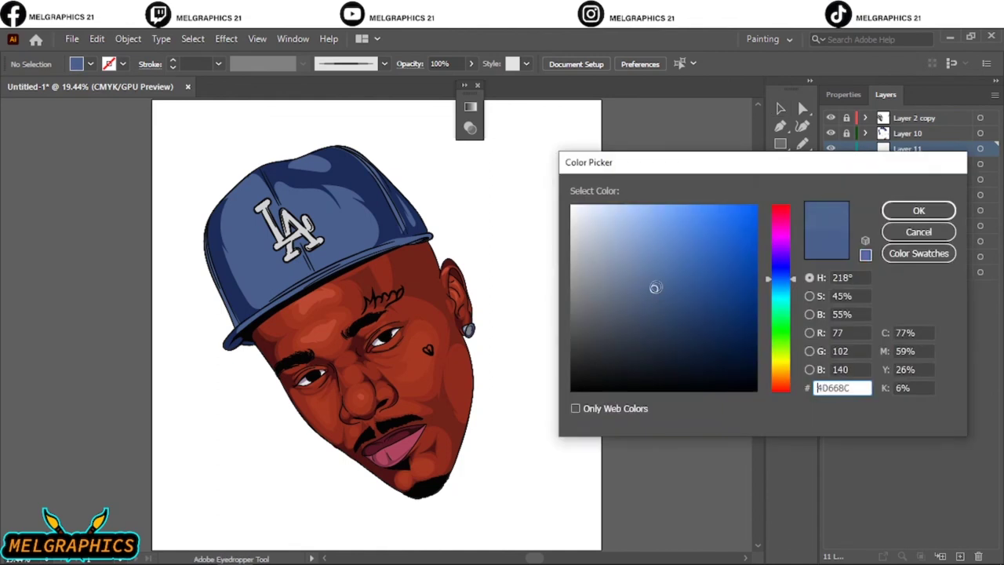
pyautogui.click(931, 208)
# Step: Pencil darker-blue shade shapes down the cap's left side and across the cap
pyautogui.press('n')
pyautogui.scroll(3, 185, 218)
pyautogui.moveTo(321, 400); pyautogui.dragTo(401, 430)
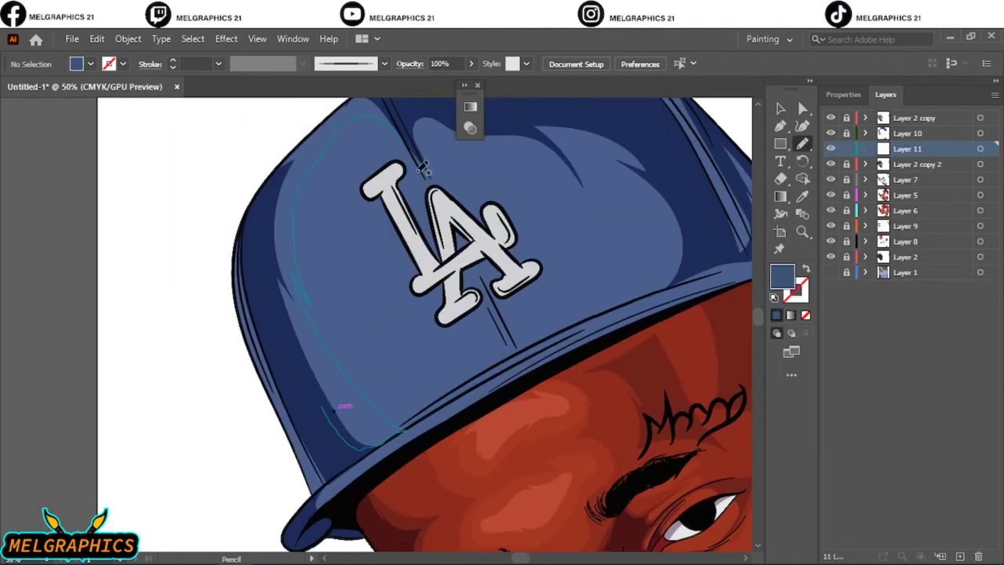
pyautogui.moveTo(295, 158); pyautogui.dragTo(345, 102)
pyautogui.scroll(3, 591, 330)
pyautogui.hscroll(3, 592, 329)
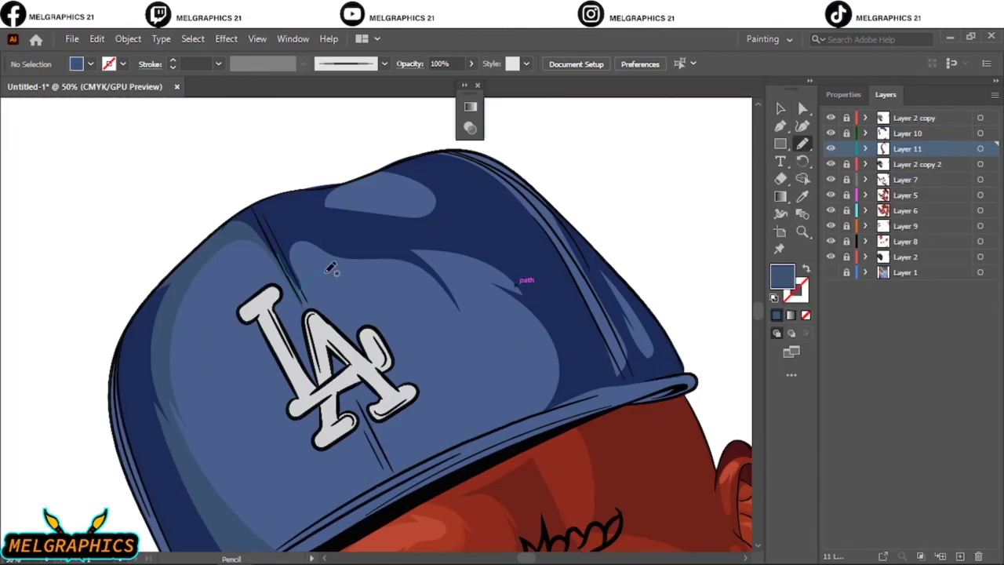
pyautogui.moveTo(534, 410)
pyautogui.mouseDown()
pyautogui.moveTo(314, 276)
pyautogui.moveTo(405, 305)
pyautogui.mouseUp()
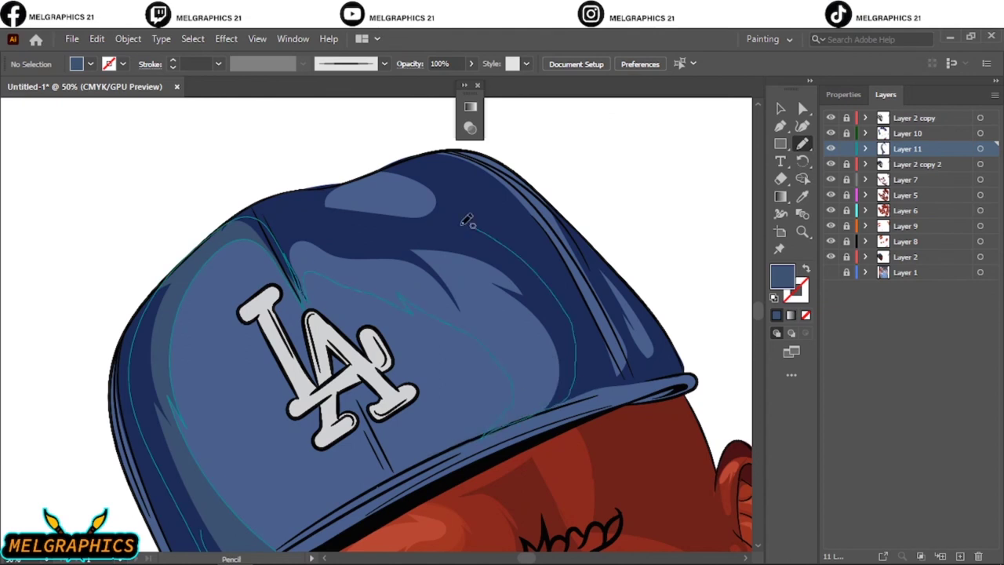
pyautogui.moveTo(467, 221); pyautogui.dragTo(313, 271)
pyautogui.moveTo(560, 331); pyautogui.dragTo(669, 346)
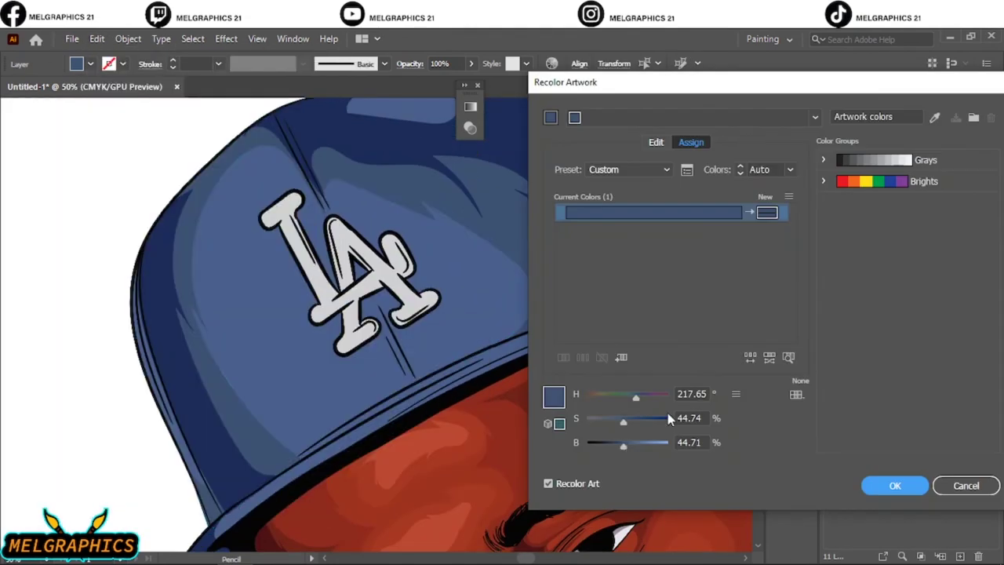
# Step: Recolour the cap shades by adjusting their saturation and brightness
pyautogui.moveTo(623, 446); pyautogui.dragTo(633, 420)
pyautogui.click(895, 485)
pyautogui.hotkey('ctrl', '0')
pyautogui.click(726, 118)
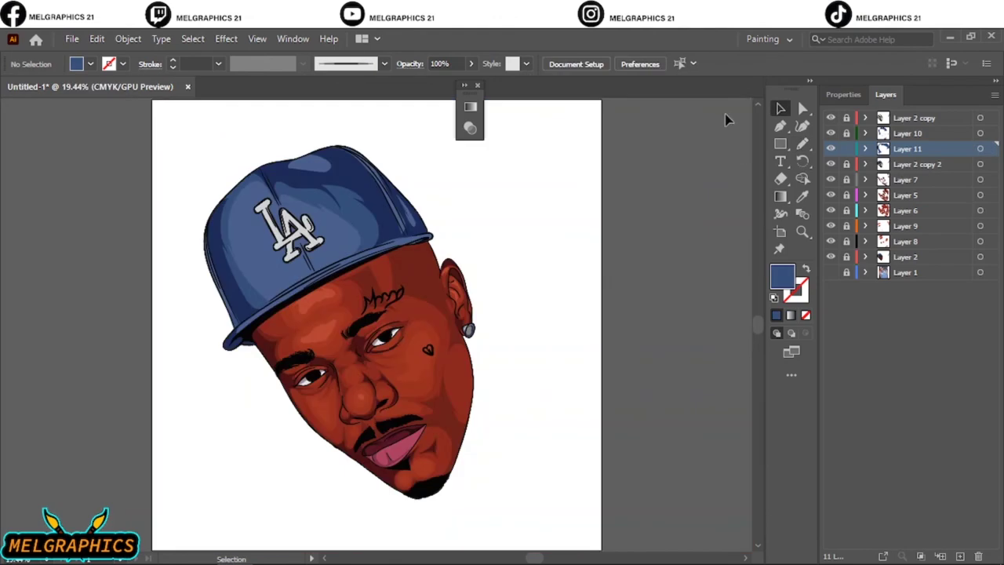
# Step: Add more cap shading on new Layer 12 and recolour it to H 220°, S 47.14%, B 57%
pyautogui.hotkey('ctrl', 'l')
pyautogui.hotkey('ctrl', '+')
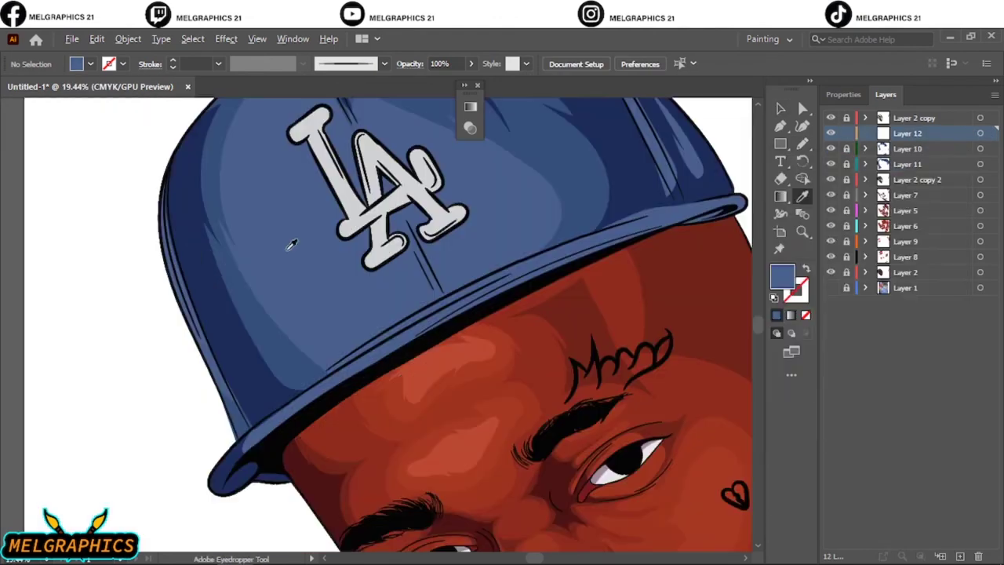
pyautogui.press('n')
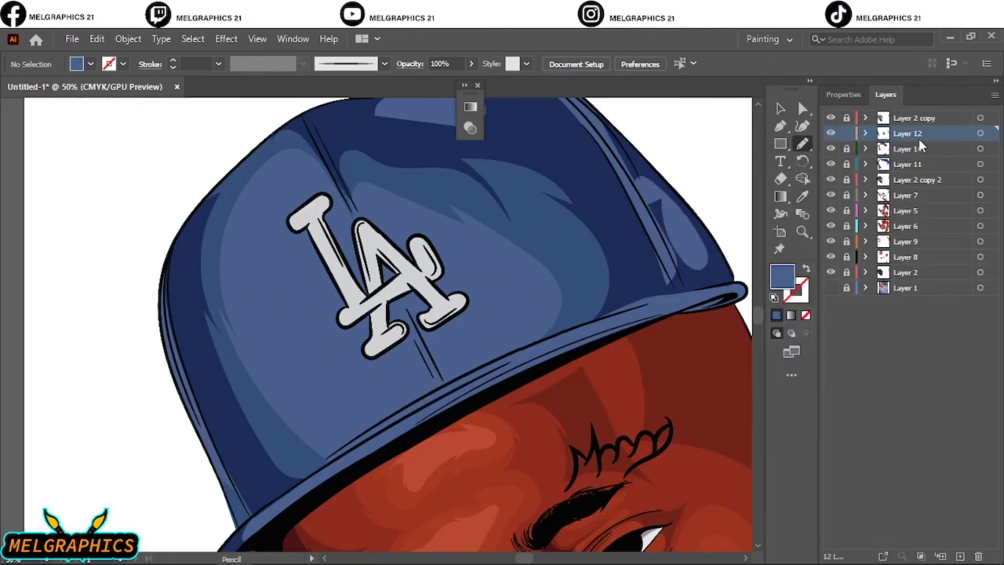
pyautogui.hotkey('ctrl', '0')
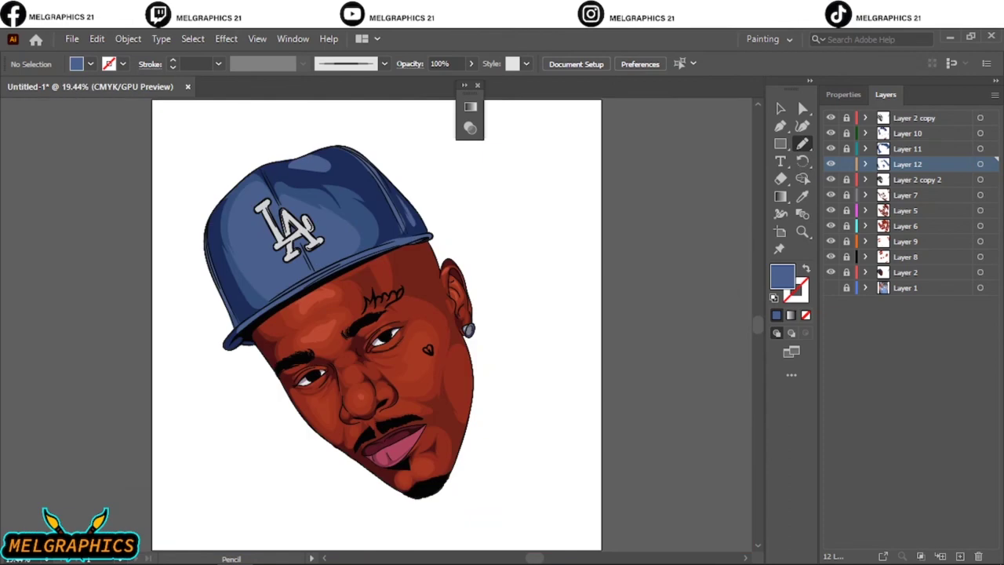
pyautogui.click(980, 164)
pyautogui.click(97, 38)
pyautogui.click(392, 294)
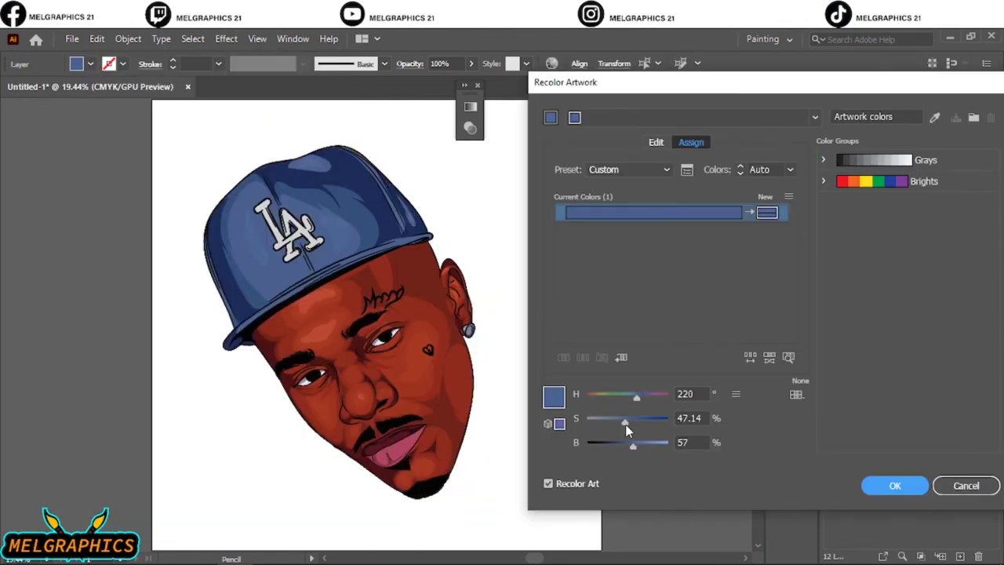
pyautogui.click(901, 492)
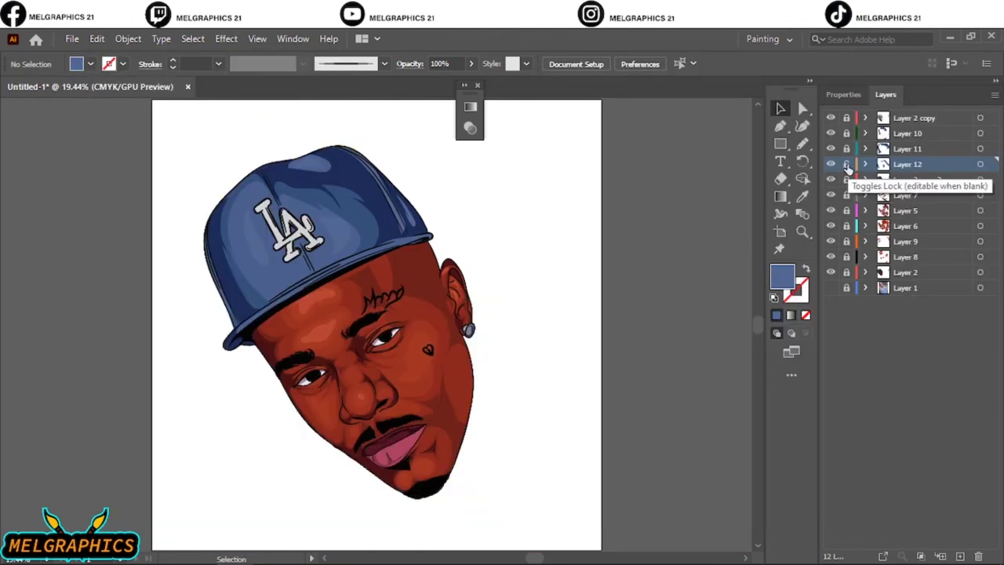
pyautogui.click(914, 194)
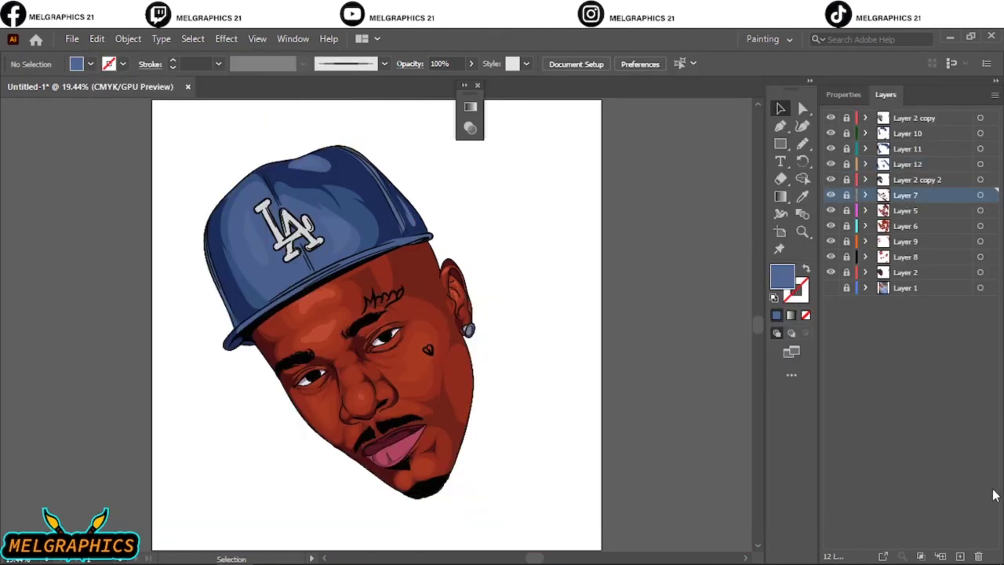
# Step: Pencil the shadow shape along the forehead just beneath the cap brim on Layer 13
pyautogui.click(961, 555)
pyautogui.hotkey('ctrl', 'z')
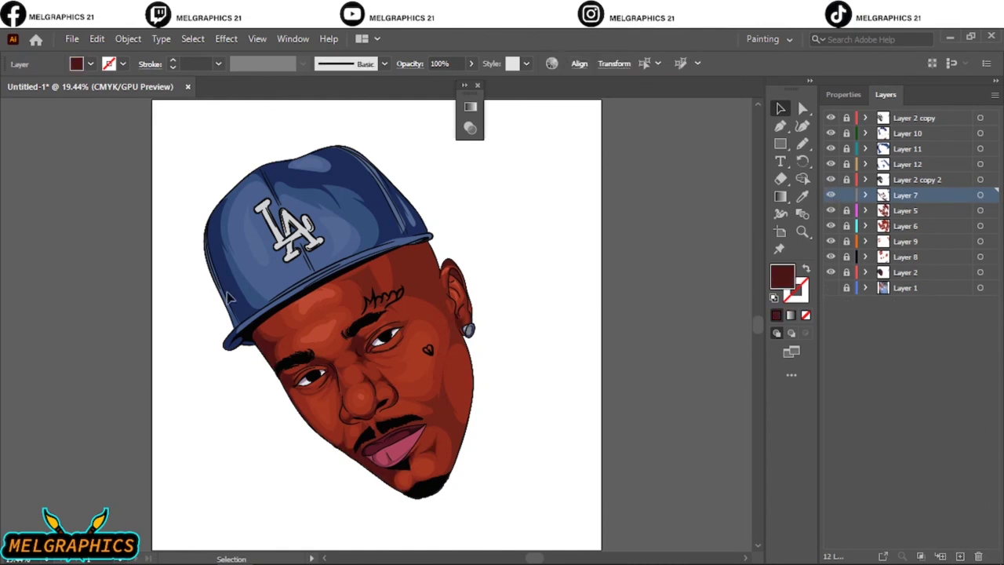
pyautogui.hotkey('ctrl', '+')
pyautogui.hotkey('ctrl', '+')
pyautogui.hotkey('ctrl', '+')
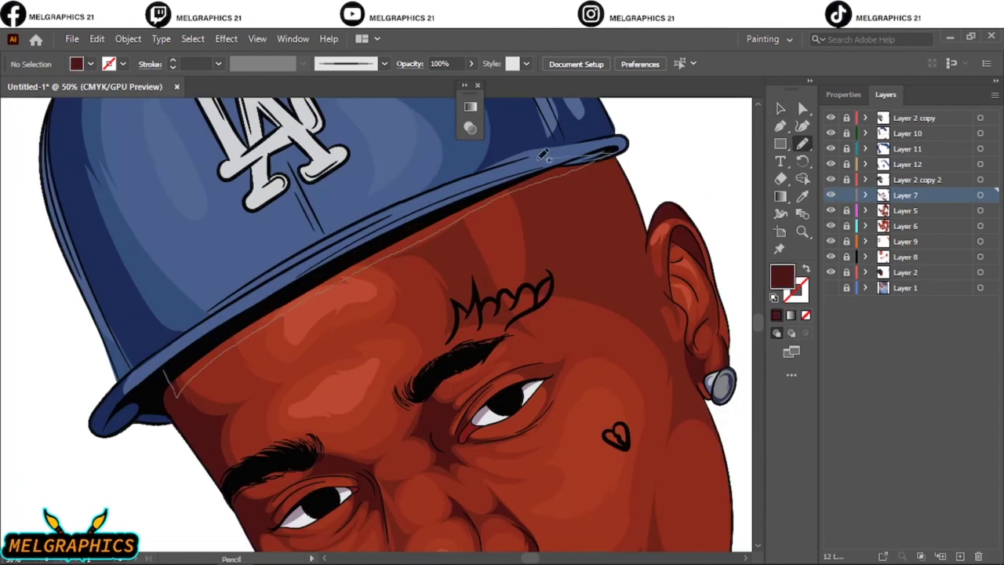
pyautogui.moveTo(543, 154); pyautogui.dragTo(612, 153)
pyautogui.moveTo(478, 218); pyautogui.dragTo(599, 154)
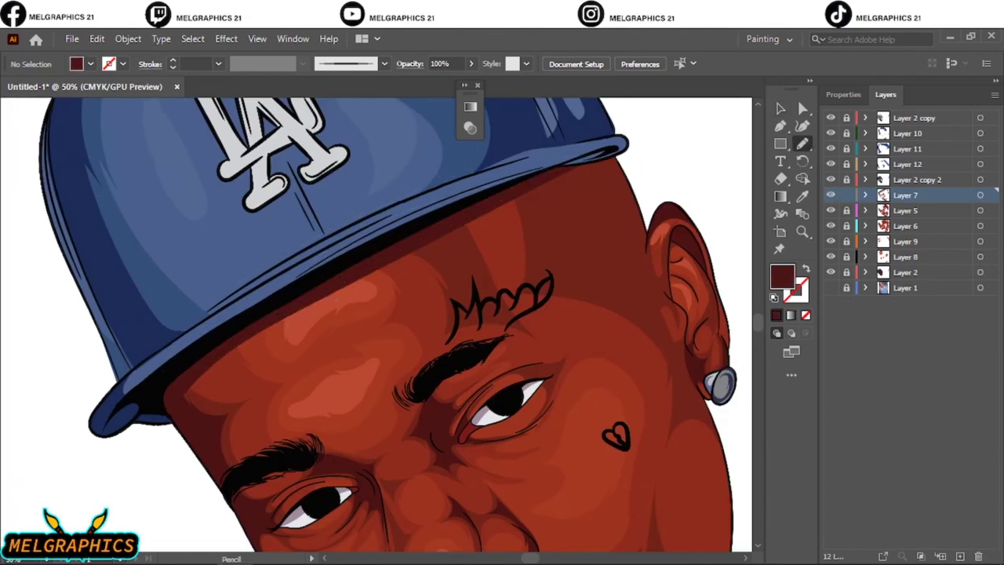
pyautogui.hotkey('ctrl', '0')
pyautogui.click(866, 195)
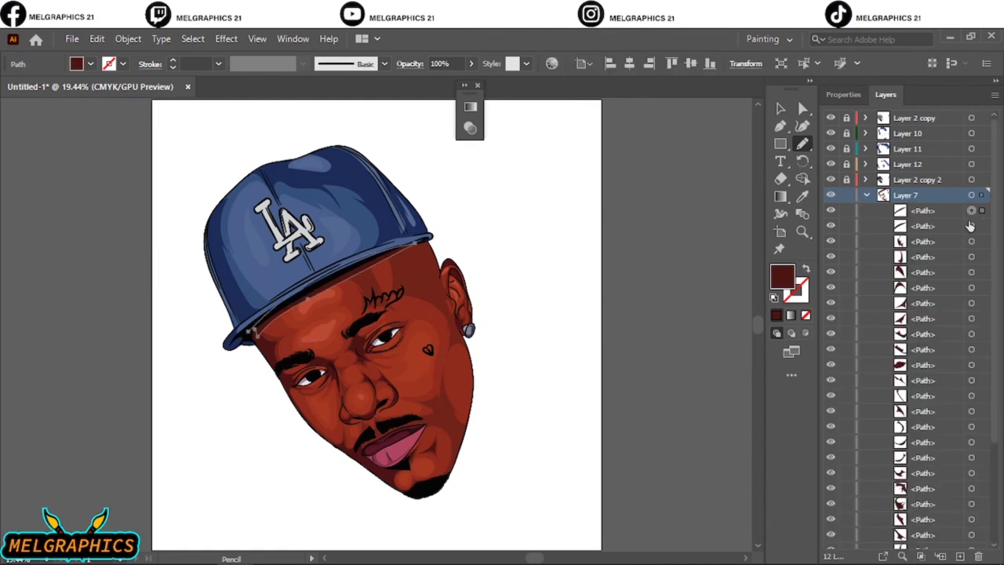
pyautogui.hotkey('ctrl', 'shift', 'z')
pyautogui.hotkey('ctrl', 'shift', 'z')
pyautogui.hotkey('ctrl', '1')
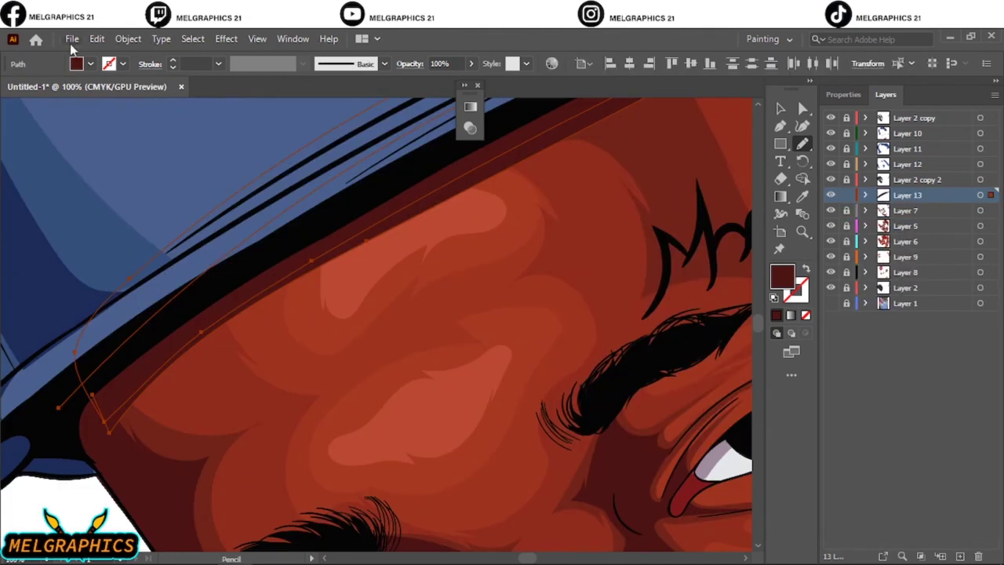
# Step: Darken the brim shadow fill to a dark maroon and check it against the whole portrait
pyautogui.doubleClick(782, 277)
pyautogui.press('Return')
pyautogui.press('v')
pyautogui.hotkey('ctrl', 'shift', 'a')
pyautogui.hotkey('ctrl', '0')
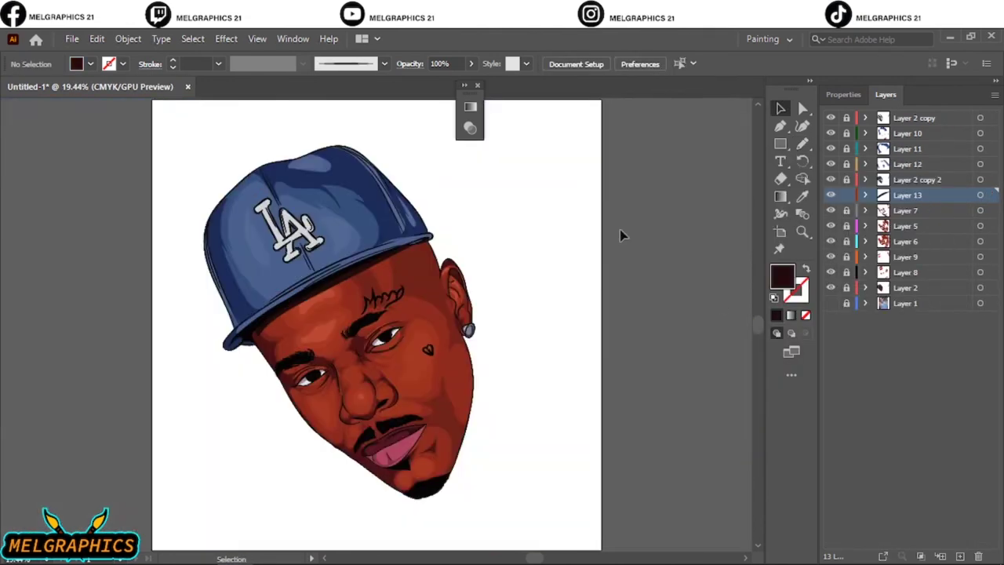
pyautogui.hotkey('ctrl', '1')
pyautogui.scroll(2, 259, 331)
pyautogui.hotkey('ctrl', '0')
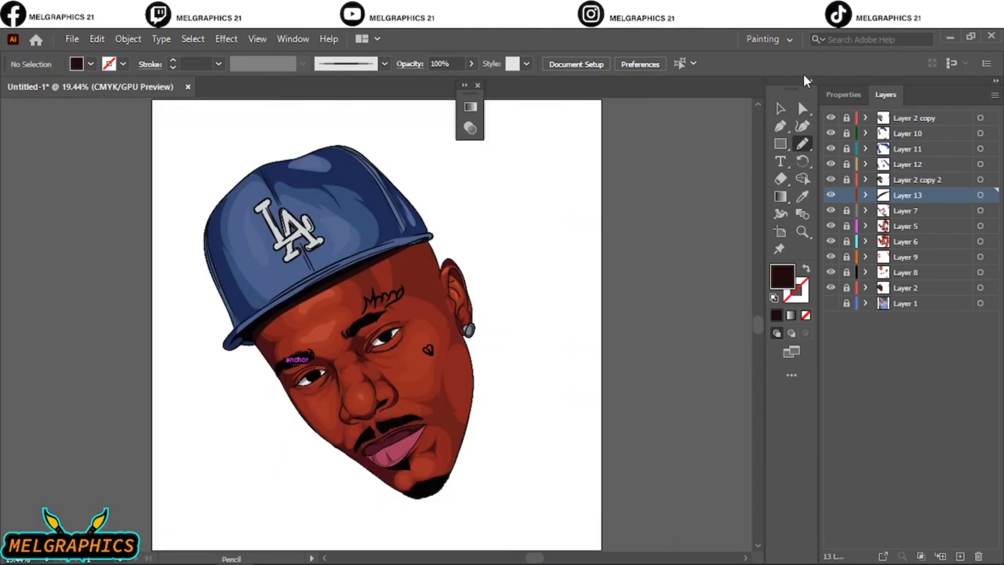
# Step: Create a small white circle by exact size and move it onto the earring
pyautogui.press('l')
pyautogui.click(631, 218)
pyautogui.click(462, 327)
pyautogui.press('v')
pyautogui.moveTo(644, 228); pyautogui.dragTo(482, 411)
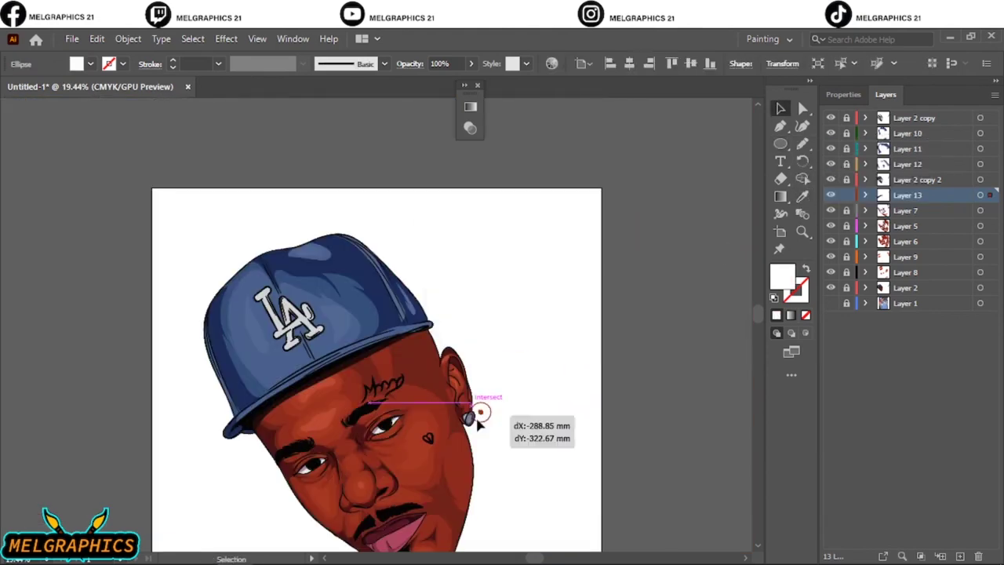
pyautogui.scroll(5, 471, 416)
# Step: Move the circle onto new Layer 14, fit it to the earring, and apply Gaussian Blur
pyautogui.hotkey('ctrl', 'x')
pyautogui.hotkey('ctrl', 'l')
pyautogui.hotkey('ctrl', 'f')
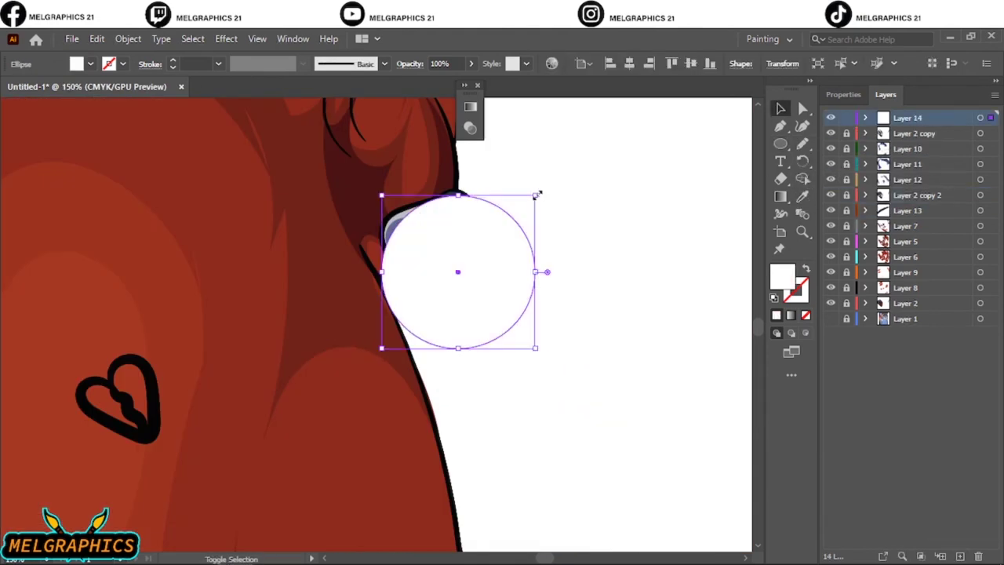
pyautogui.moveTo(536, 194); pyautogui.dragTo(430, 300)
pyautogui.moveTo(420, 335); pyautogui.dragTo(446, 306)
pyautogui.click(226, 38)
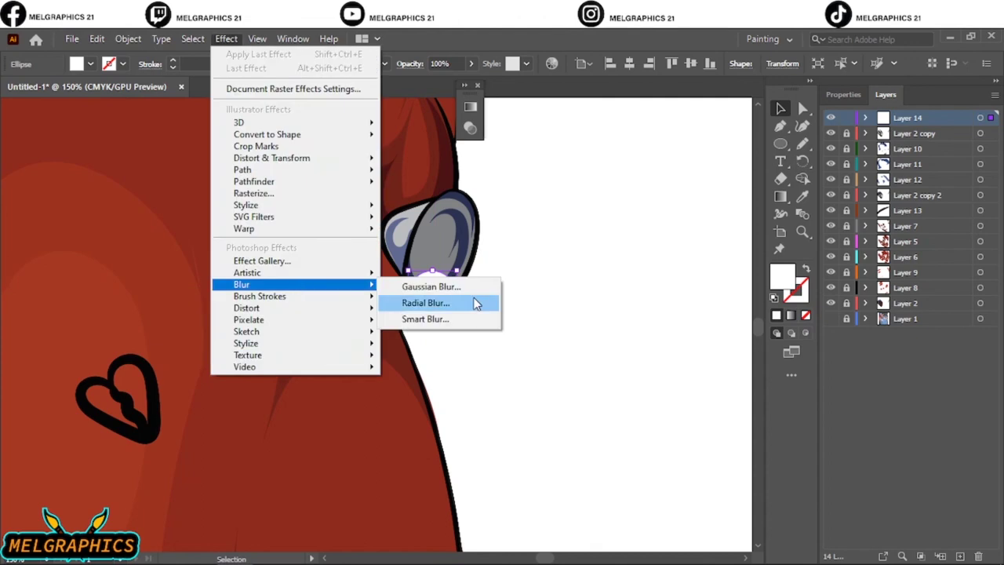
pyautogui.click(416, 284)
pyautogui.click(788, 244)
# Step: Draw a small four-pointed star and place it on the earring highlight
pyautogui.click(516, 301)
pyautogui.moveTo(608, 222); pyautogui.dragTo(415, 280)
pyautogui.press('v')
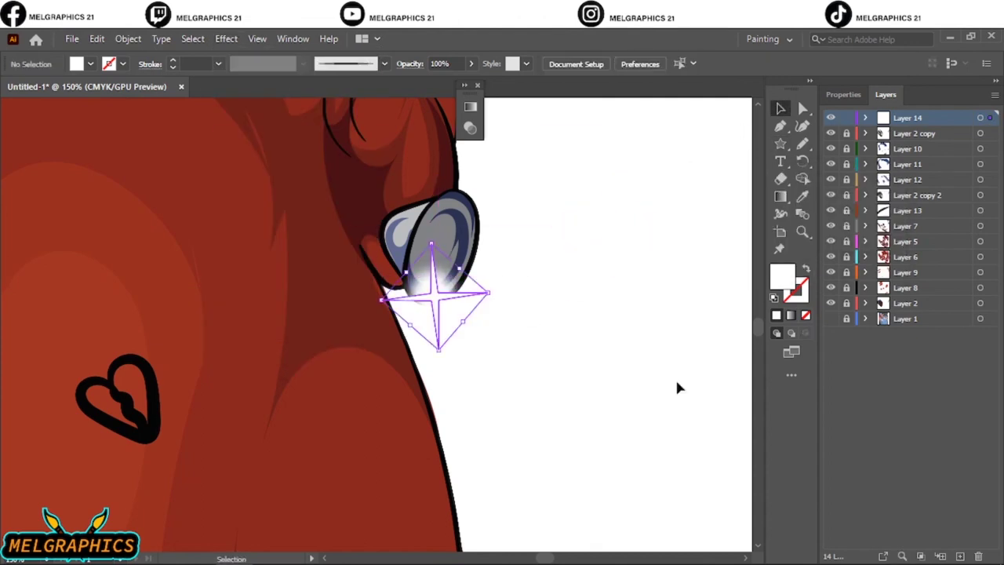
pyautogui.hotkey('ctrl', 'shift', 'a')
pyautogui.hotkey('ctrl', '0')
pyautogui.scroll(5, 476, 306)
pyautogui.scroll(3, 476, 307)
pyautogui.moveTo(526, 350)
pyautogui.mouseDown()
pyautogui.moveTo(432, 352)
pyautogui.moveTo(462, 197)
pyautogui.mouseUp()
pyautogui.scroll(-3, 462, 197)
pyautogui.hotkey('ctrl', 'shift', 'a')
pyautogui.hotkey('ctrl', '0')
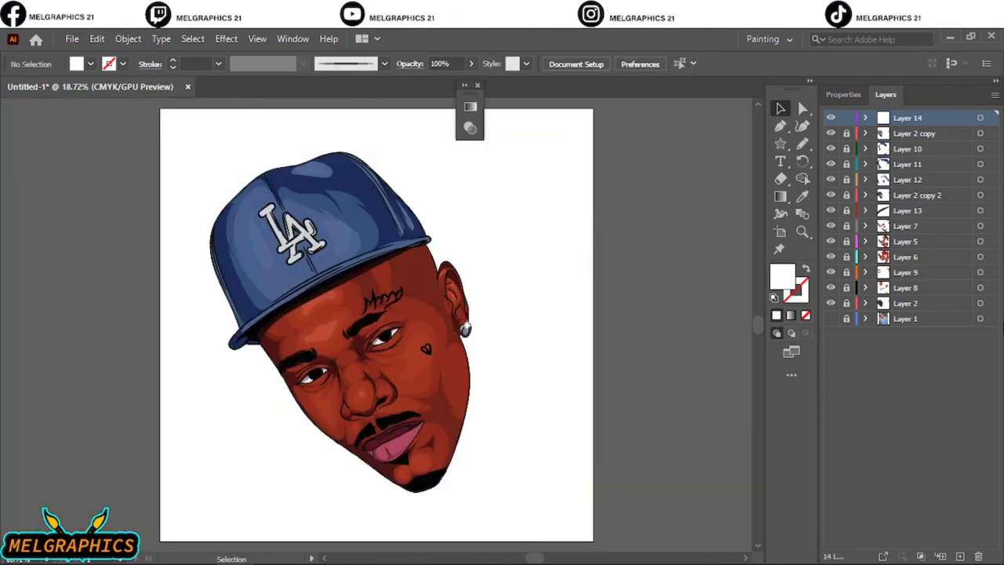
# Step: Eyedrop the orange-red rim-light colour and show the reference photo under the illustration
pyautogui.click(801, 197)
pyautogui.click(831, 318)
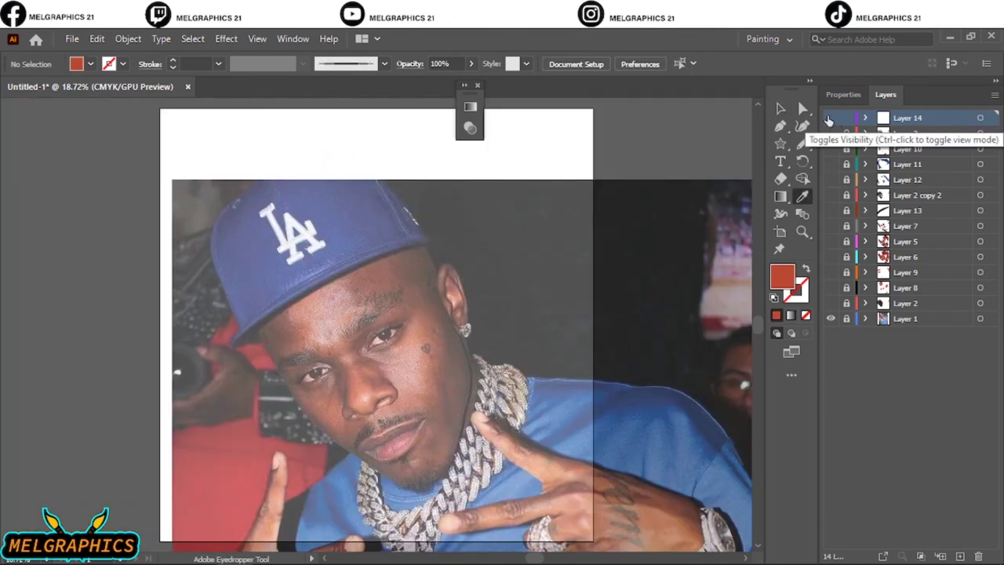
pyautogui.click(831, 303)
pyautogui.scroll(5, 445, 390)
pyautogui.hscroll(-2, 706, 337)
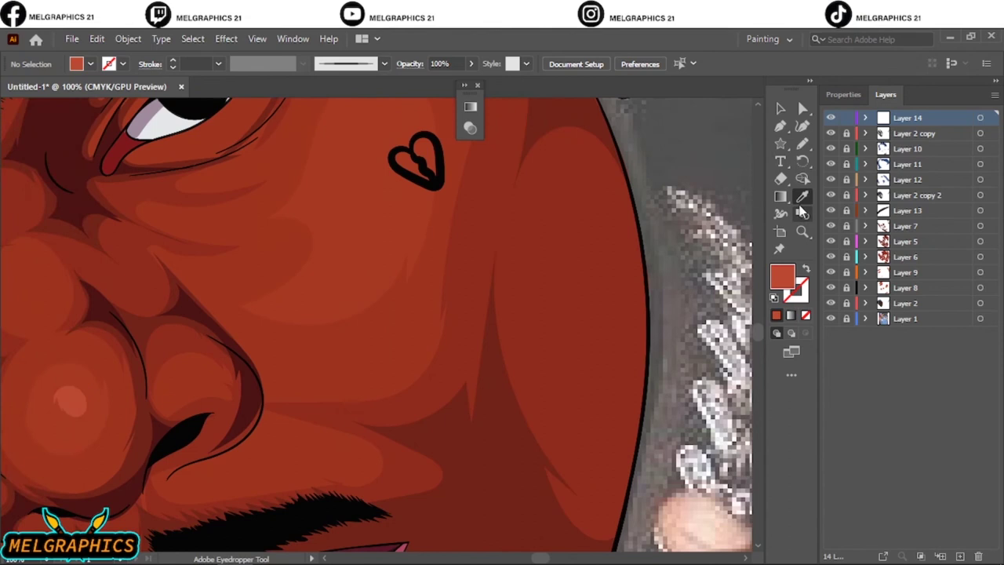
pyautogui.scroll(3, 738, 340)
# Step: On new Layer 15, pencil rim-light strips along the jaw and upper cheek edge
pyautogui.press('n')
pyautogui.hotkey('ctrl', 'l')
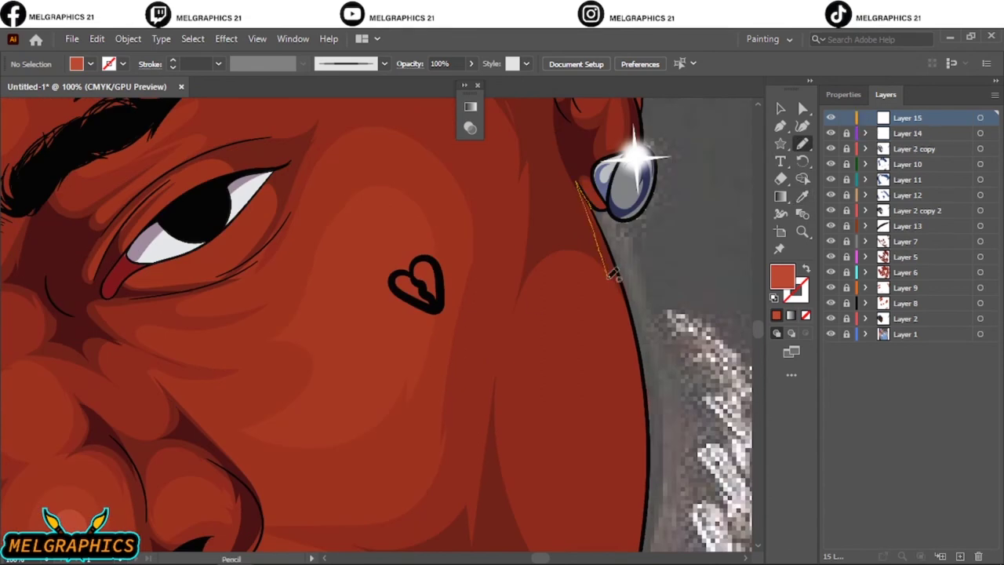
pyautogui.scroll(-5, 590, 179)
pyautogui.hotkey('ctrl', '-')
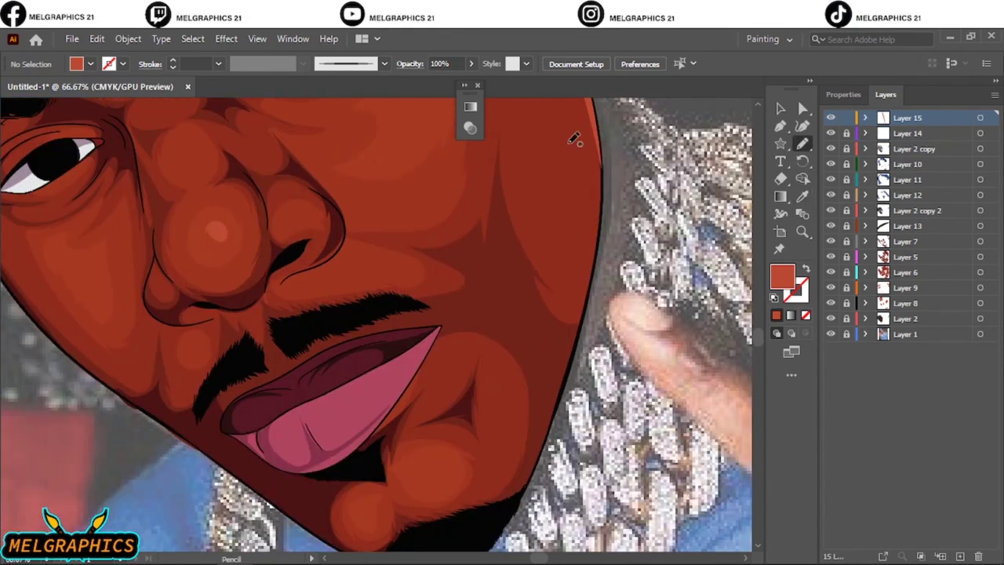
pyautogui.moveTo(557, 392); pyautogui.dragTo(538, 487)
pyautogui.moveTo(601, 166); pyautogui.dragTo(598, 134)
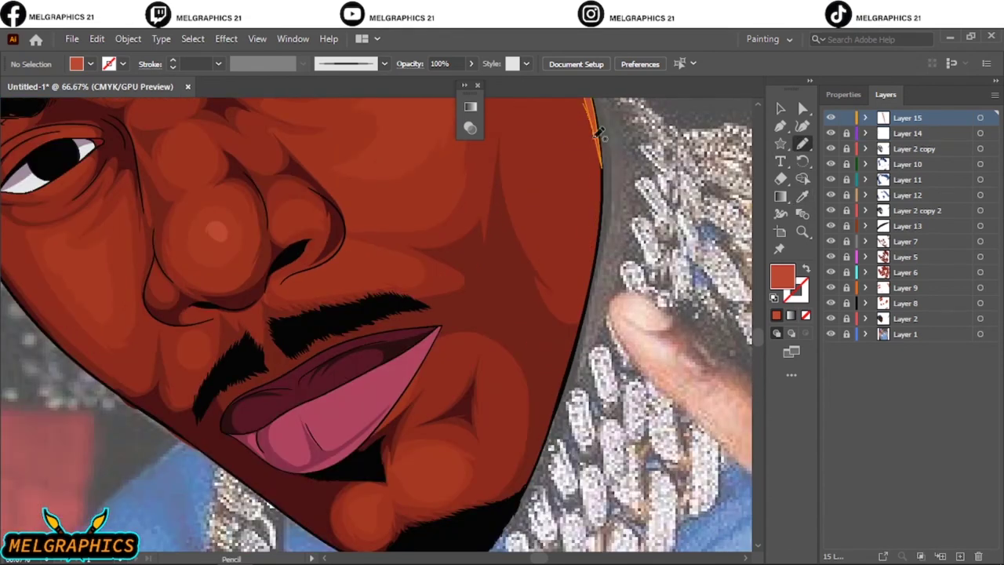
pyautogui.scroll(3, 608, 206)
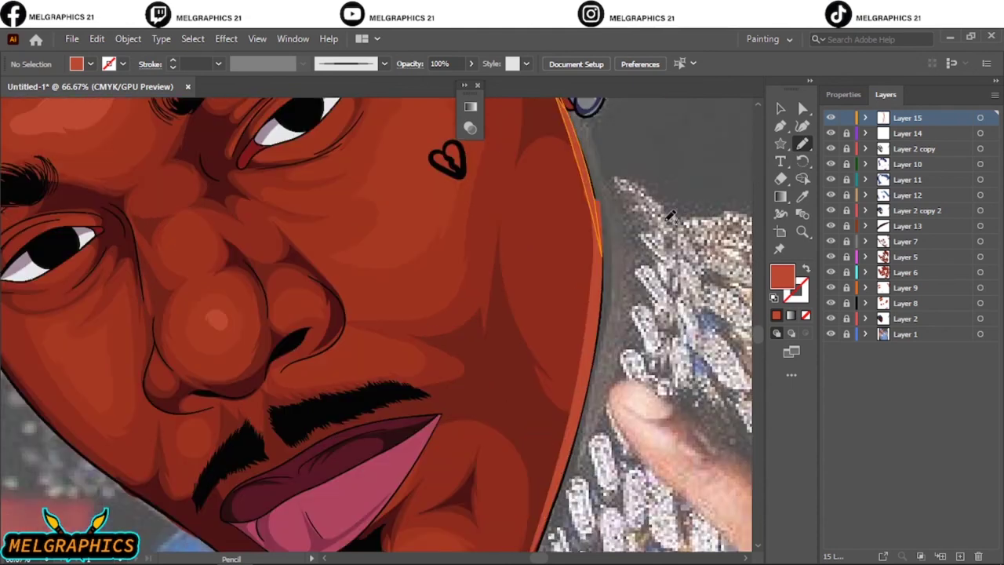
# Step: Move Layer 15 below Layer 10, hide the reference photo, and add another cheek strip
pyautogui.moveTo(908, 118); pyautogui.dragTo(908, 161)
pyautogui.press('v')
pyautogui.hotkey('ctrl', '0')
pyautogui.click(831, 334)
pyautogui.scroll(4, 465, 410)
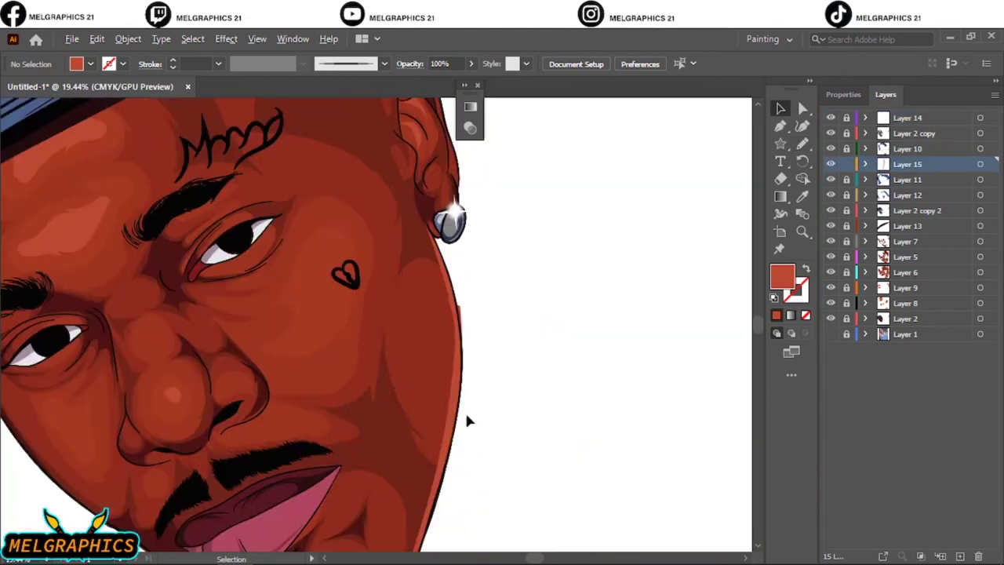
pyautogui.scroll(3, 406, 383)
pyautogui.moveTo(407, 241); pyautogui.dragTo(408, 243)
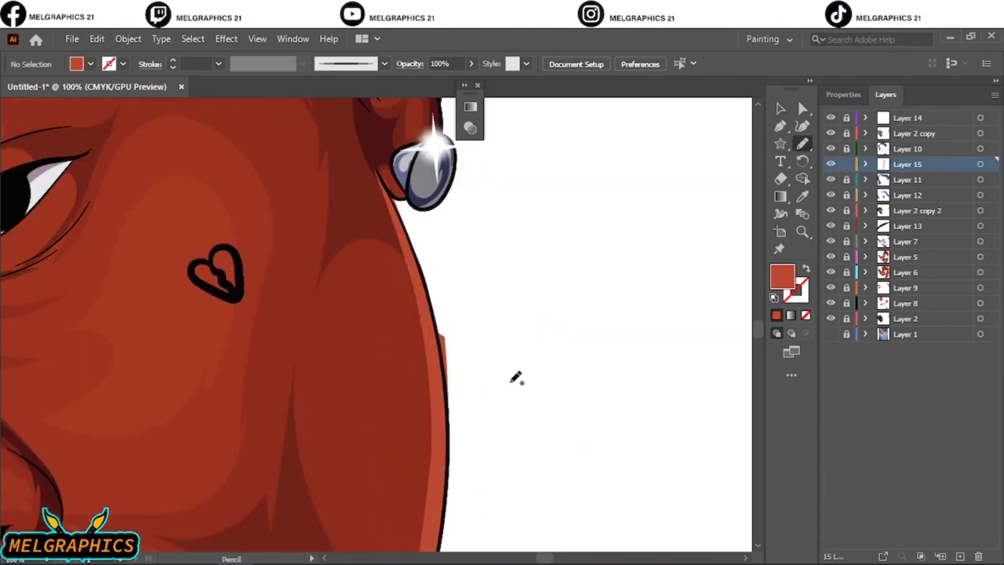